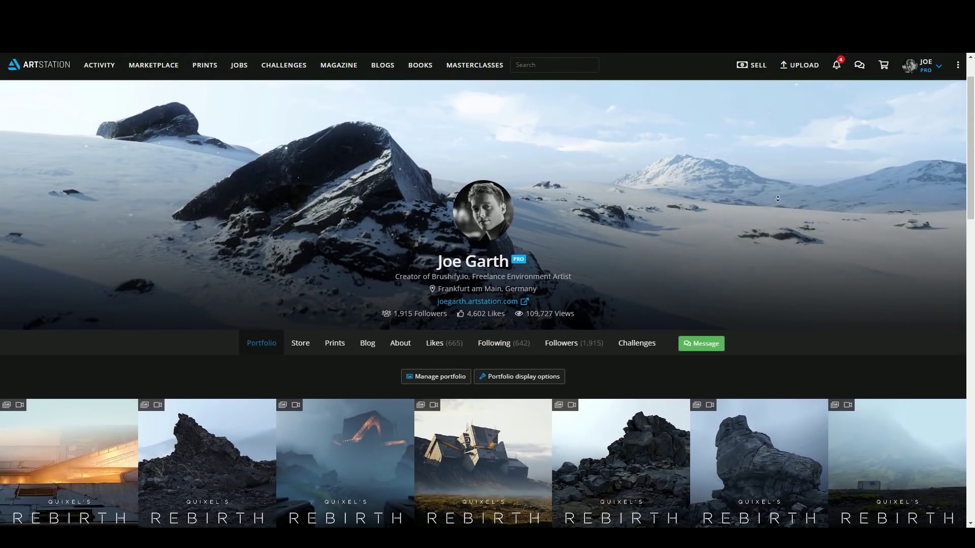
Look through the artist's ArtStation portfolio and the latest assets in the Quixel Bridge library, down to the Roman Column Base
scroll(778, 198, down, 3)
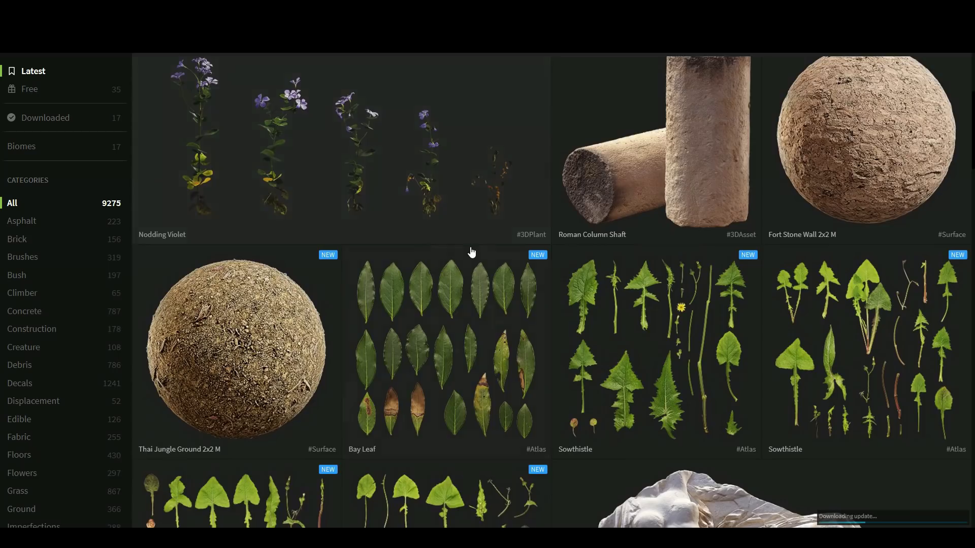
scroll(471, 252, down, 15)
scroll(471, 252, down, 20)
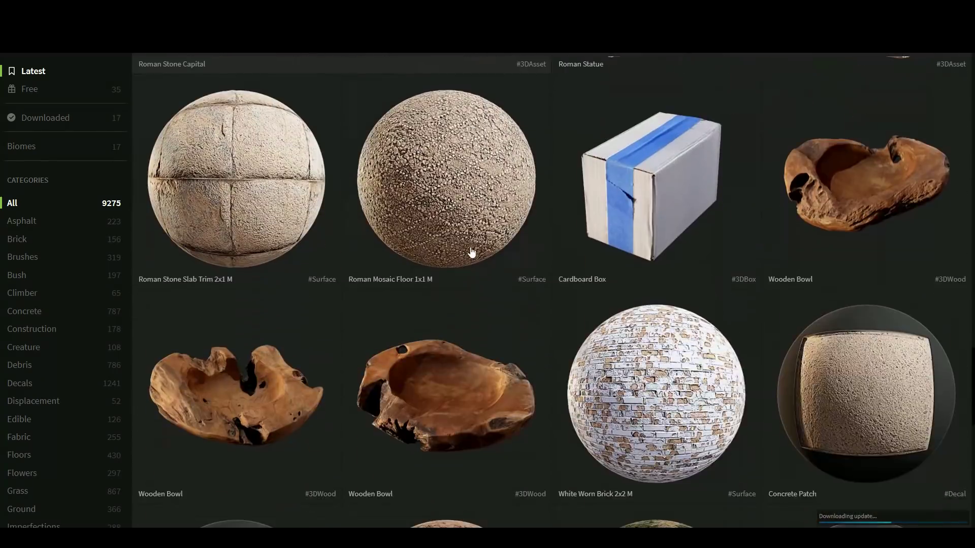
scroll(471, 252, down, 15)
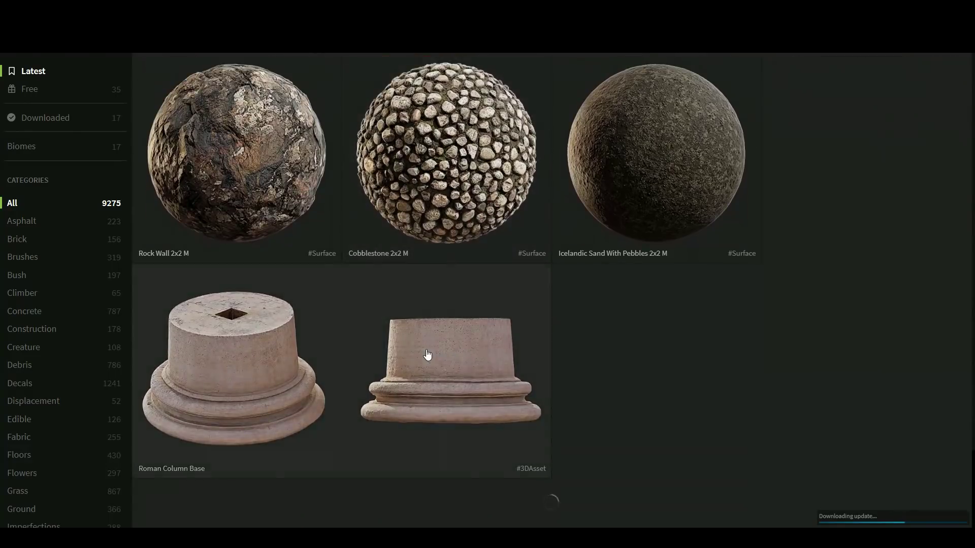
click(427, 354)
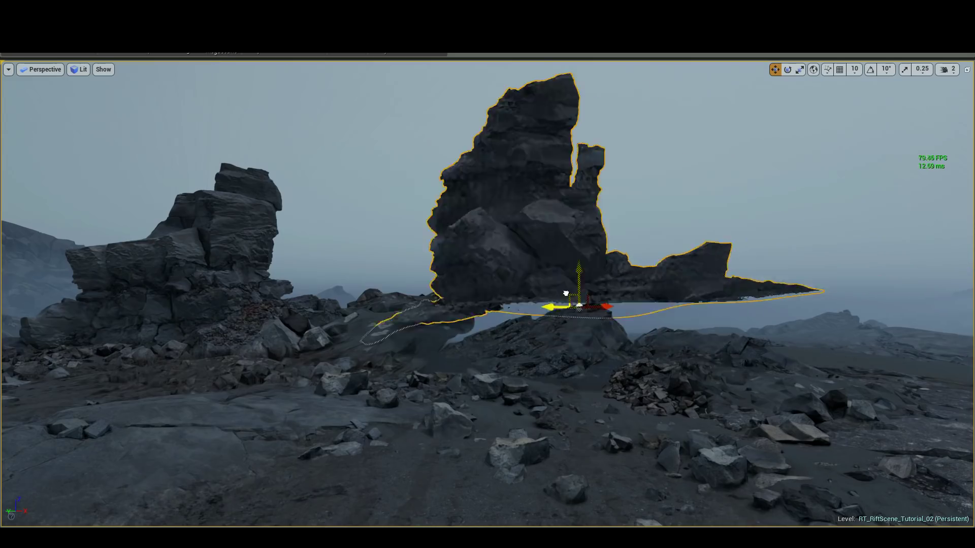
Switch to the Unreal level RT_RiftScene_Tutorial_02 and reposition the tall cliff formation standing on the rocky ground
drag(565, 294, 487, 354)
key(w)
drag(426, 340, 482, 366)
key(g)
right_drag(482, 365, 528, 366)
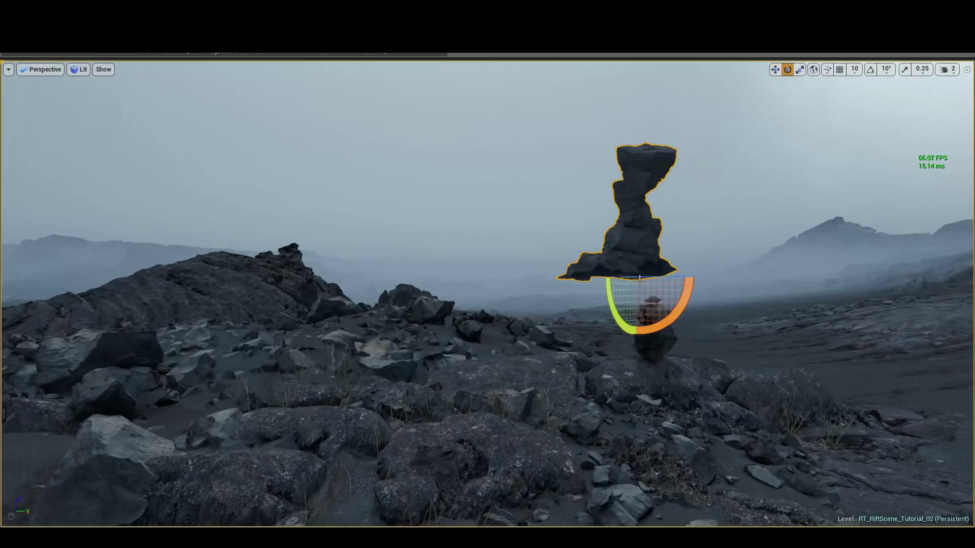
Move and rotate the tall rock stack so it sits on the ground behind the foreground boulders
key(w)
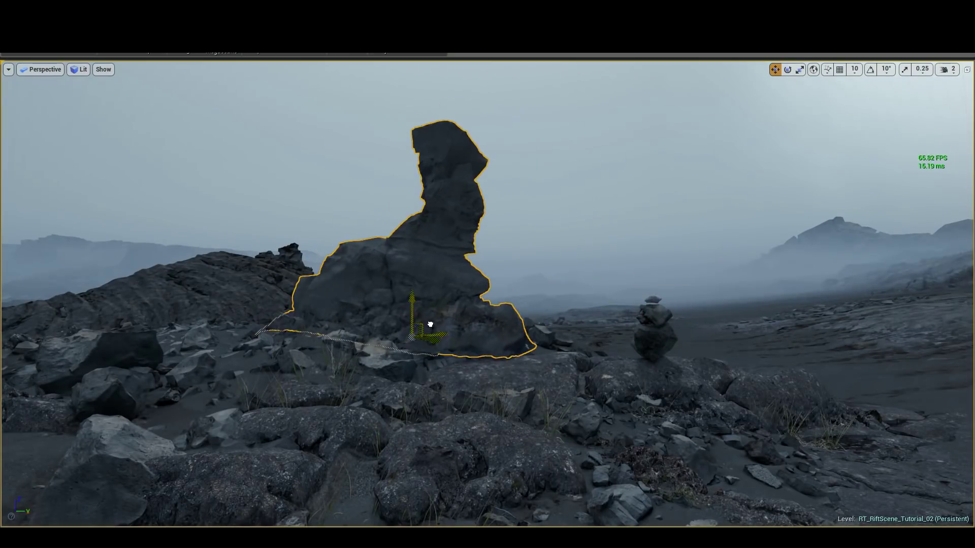
key(e)
mouse_move(429, 327)
mouse_down()
mouse_move(464, 339)
mouse_move(305, 330)
mouse_move(432, 330)
mouse_up()
key(g)
right_drag(452, 337, 473, 355)
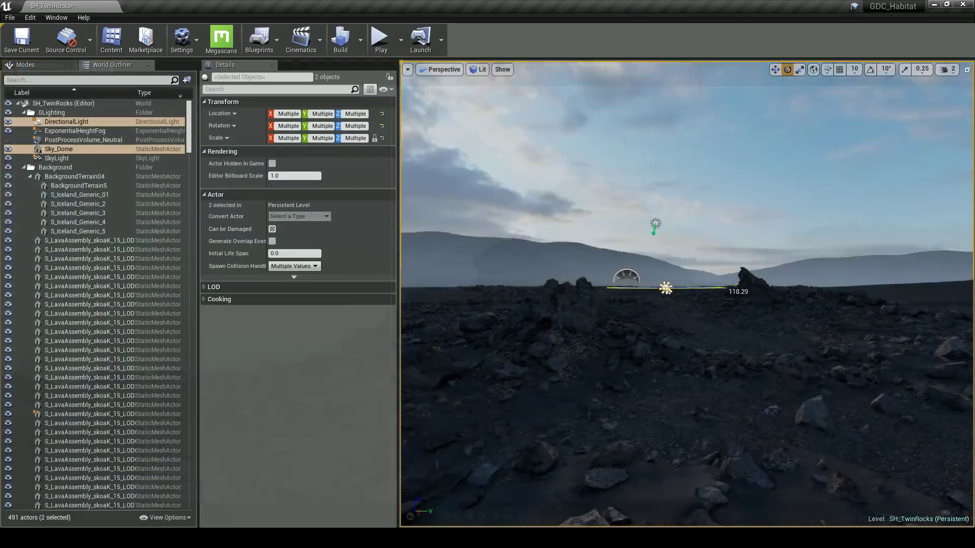
Rotate the directional light with the sky dome in SH_TwinRocks, and move the grain material window aside in SH_Ridge
key(ctrl+l)
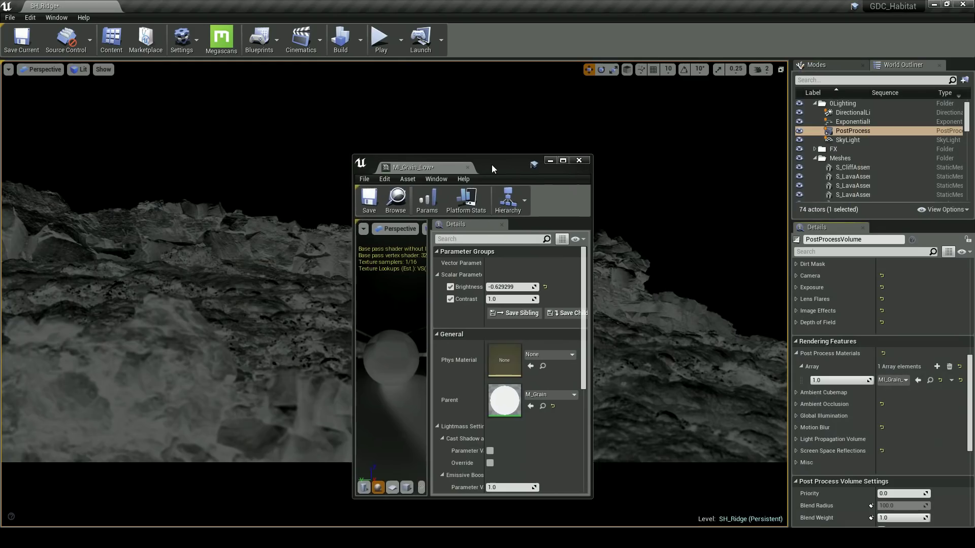
drag(447, 161, 622, 158)
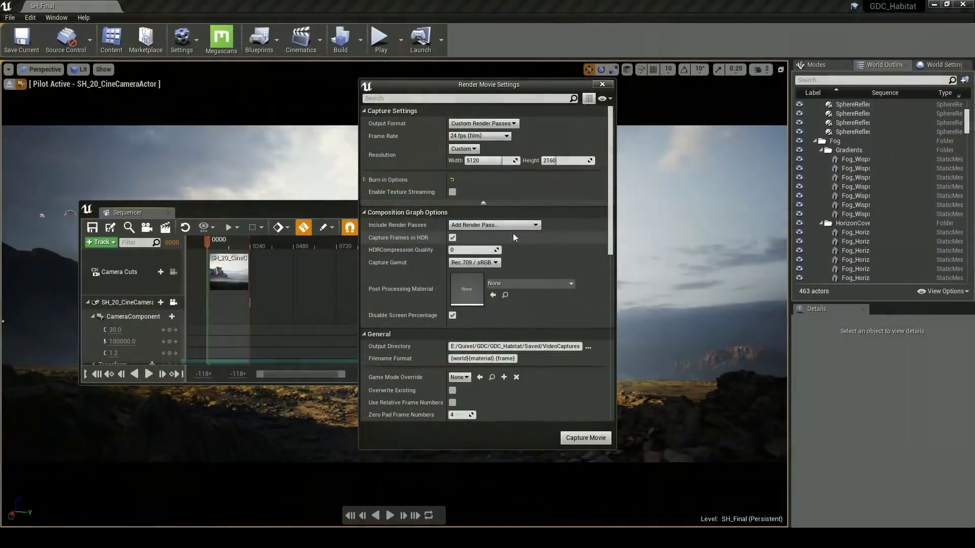
Include the Final Image render pass in the movie render settings of the SH_Final level
click(483, 227)
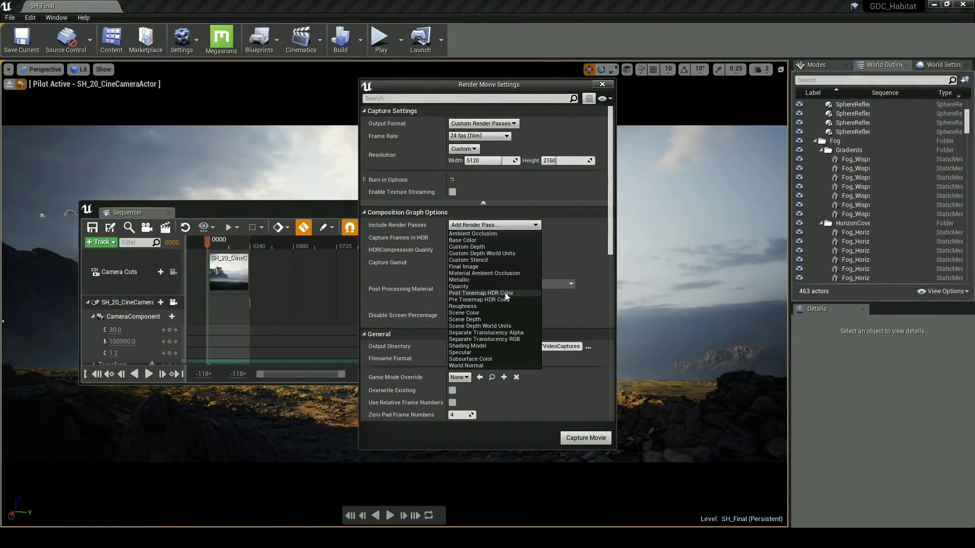
click(468, 268)
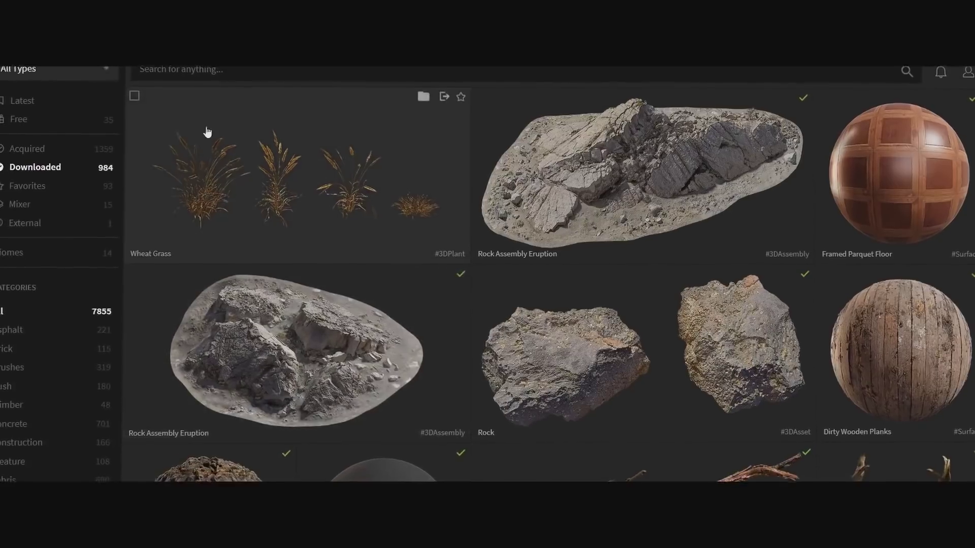
Examine the downloaded Bridge assets and the source options for the alpha channel in the Channel Packer
click(206, 131)
key(ctrl+a)
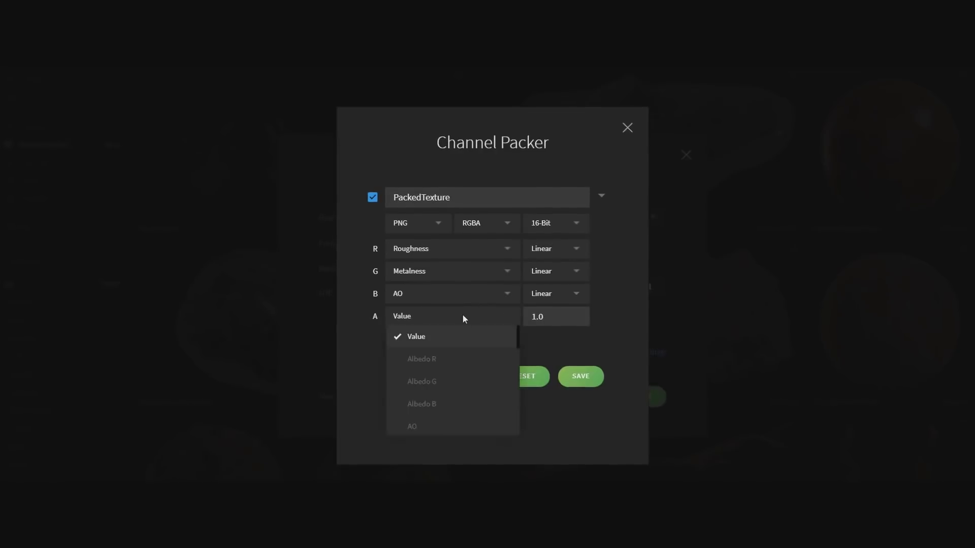
scroll(463, 373, down, 3)
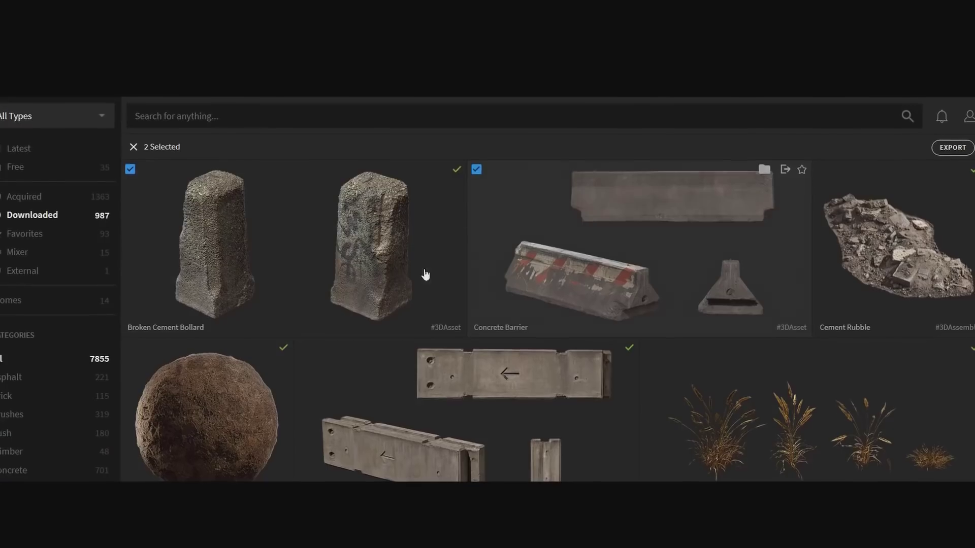
Place the imported cement structure asset on the wet street of the neon city scene in Unreal
click(300, 337)
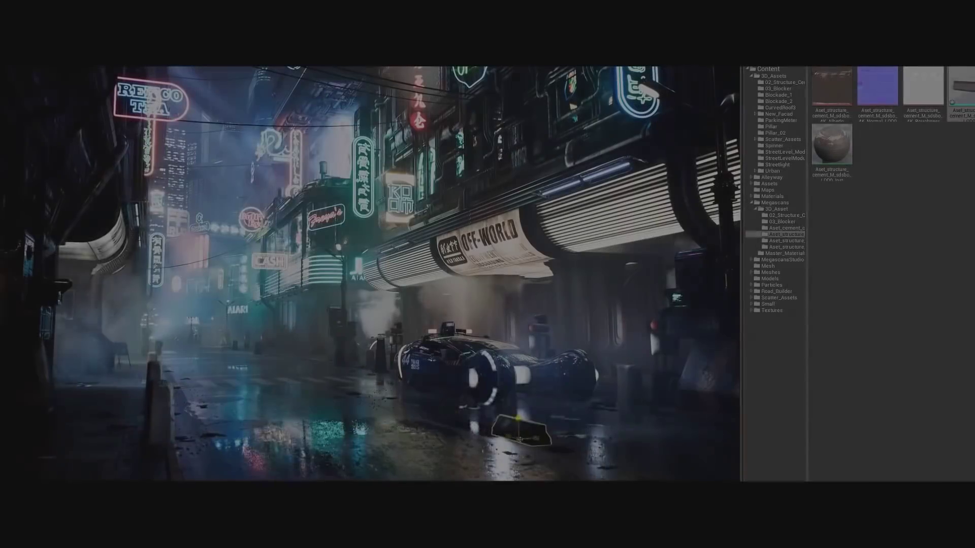
drag(831, 147, 46, 421)
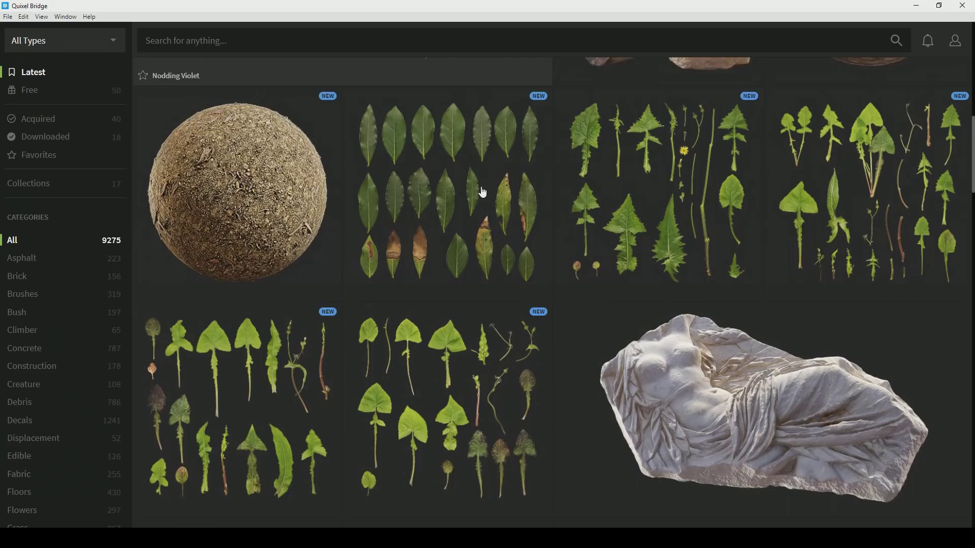
Open the Iceland collection in Quixel Bridge and browse its rock assemblies
scroll(436, 218, down, 1)
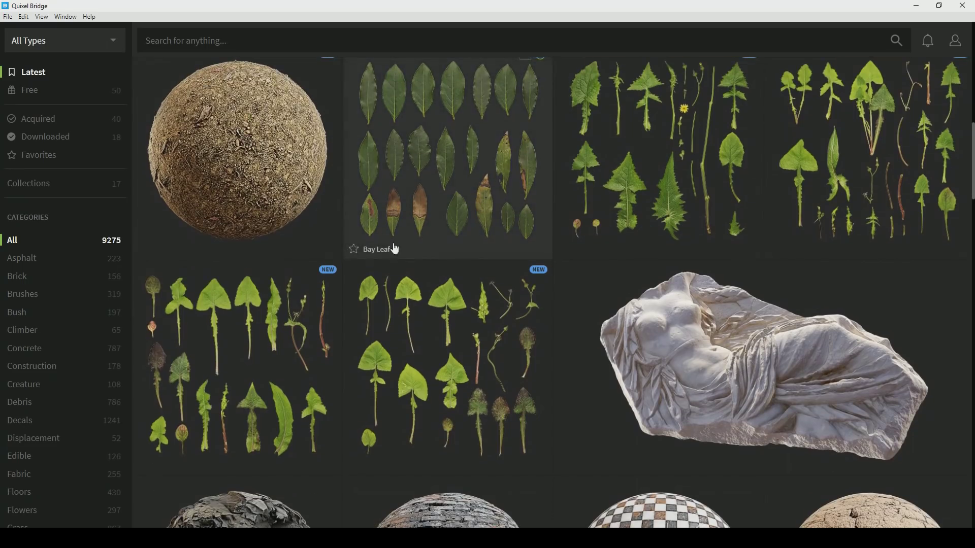
click(102, 187)
click(55, 204)
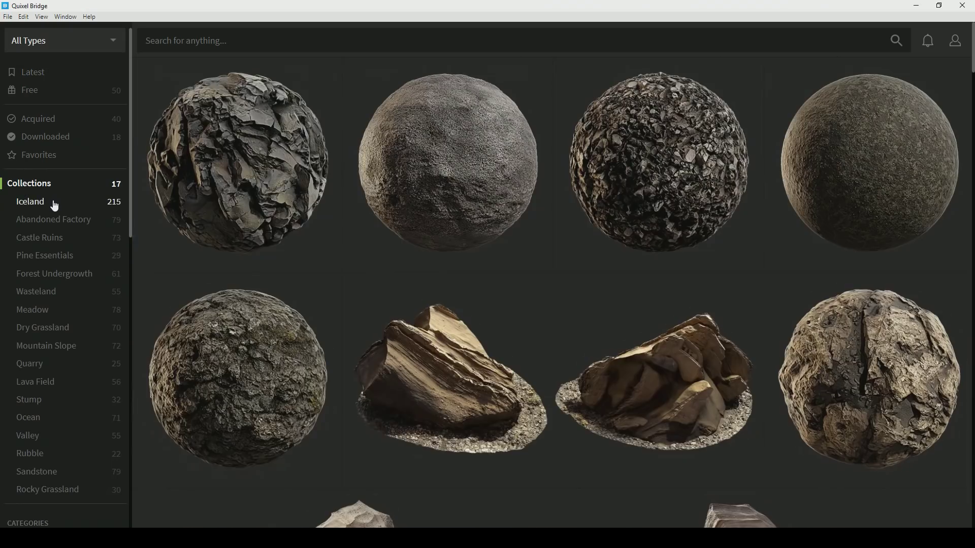
scroll(396, 217, down, 8)
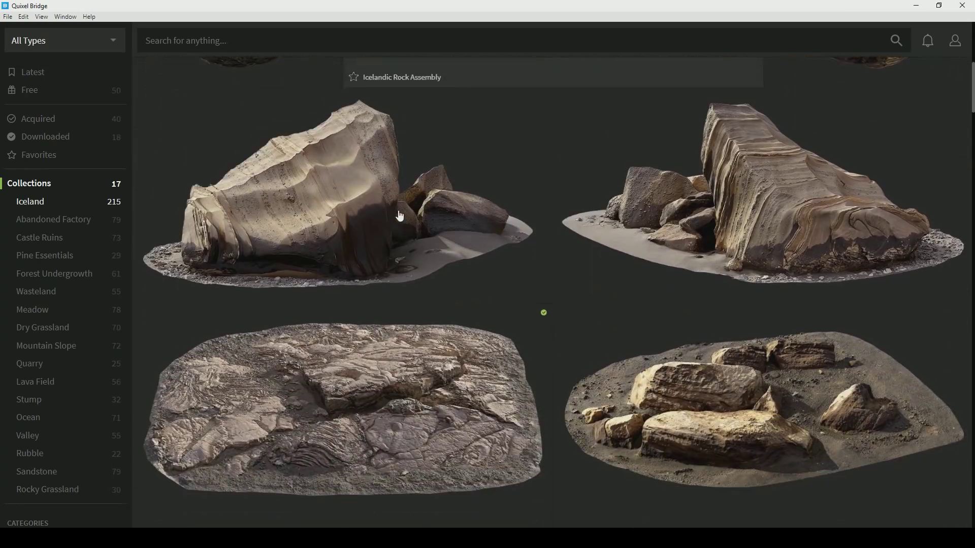
scroll(666, 259, down, 3)
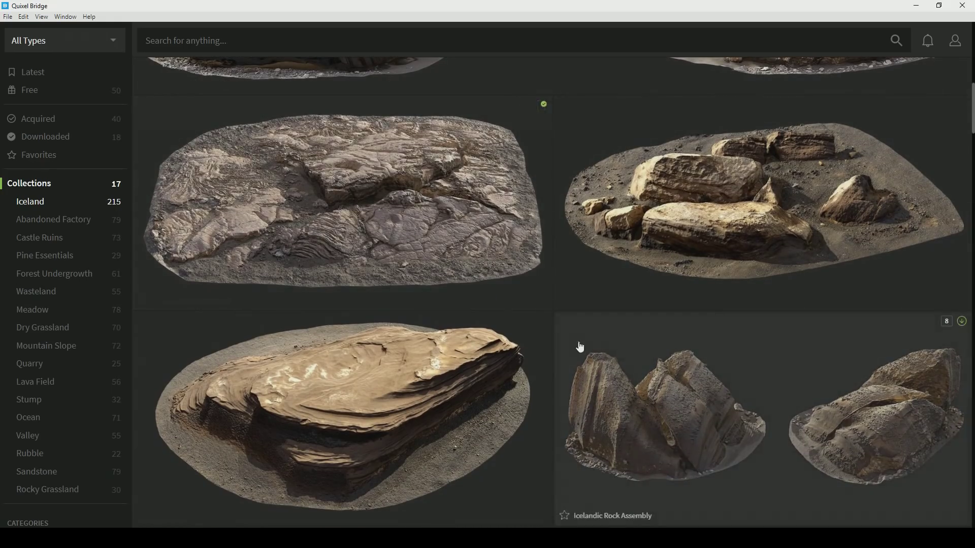
Select the acquired flat Icelandic Rock Assembly, review its export settings, and export it to Unreal
click(402, 233)
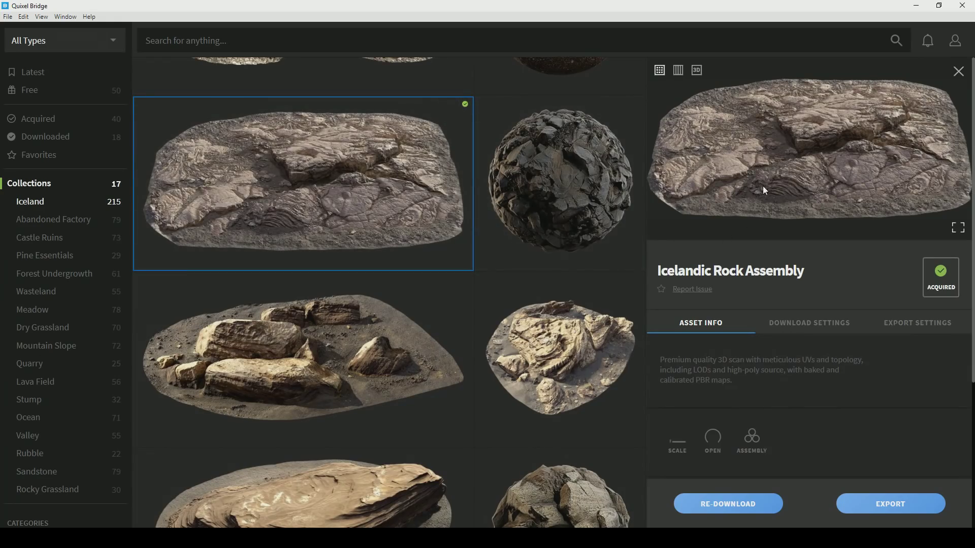
click(914, 320)
scroll(947, 373, down, 4)
click(887, 511)
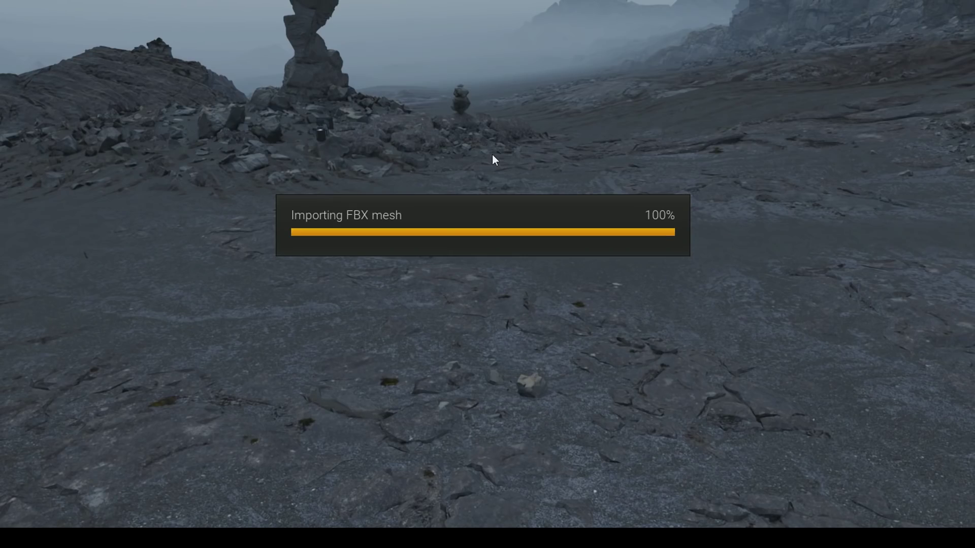
Place the imported Icelandic Rock Assembly on the open dark ground of the scene and rotate it into the terrain
drag(8, 289, 453, 373)
key(f)
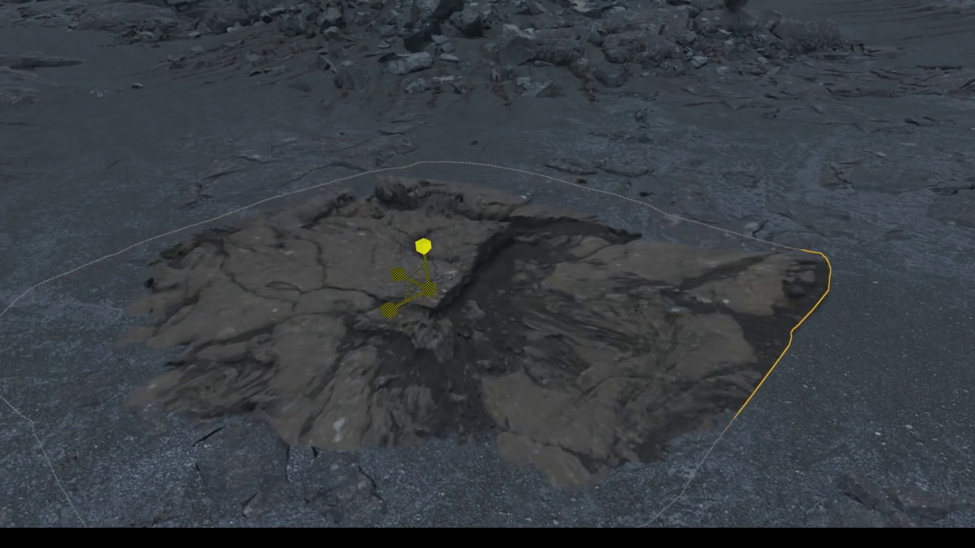
key(e)
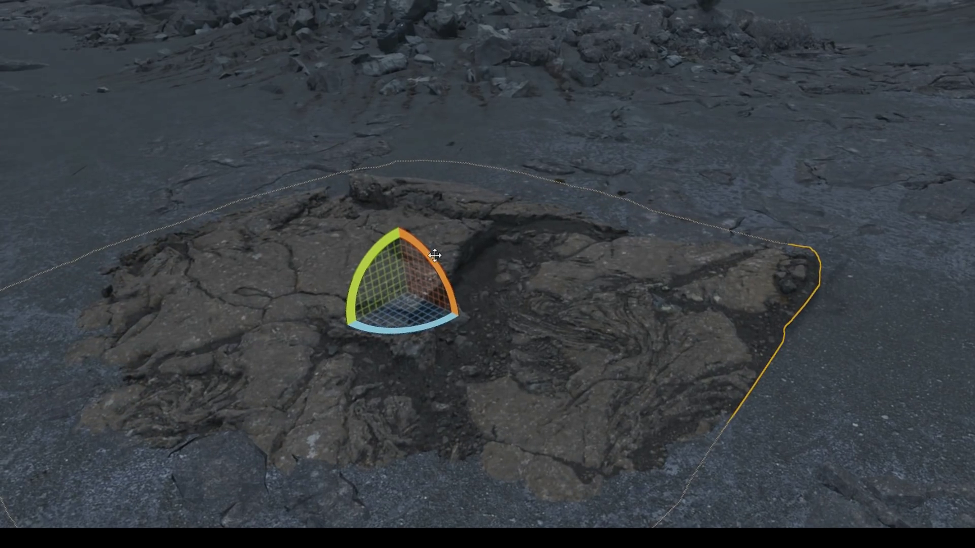
drag(436, 251, 394, 211)
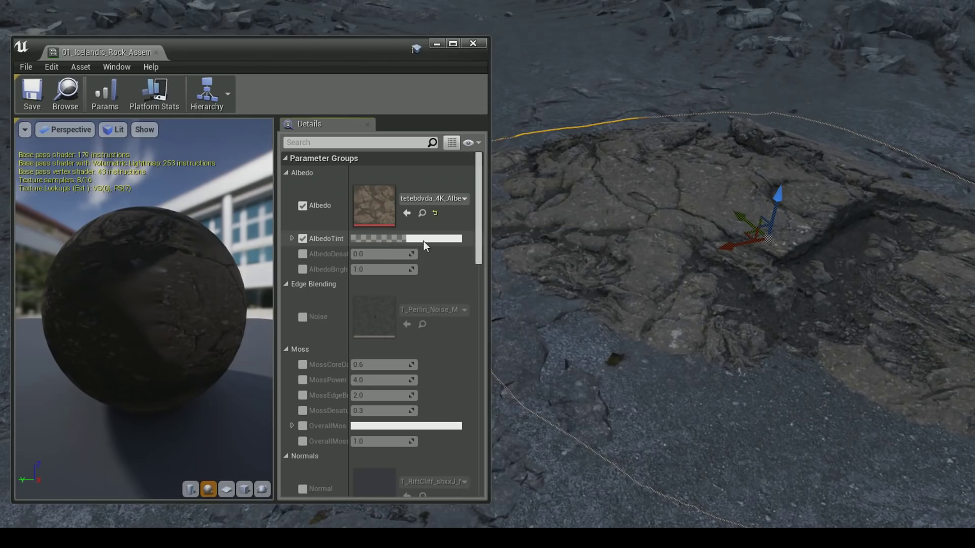
Set the rock material's AlbedoTint to a pale blue, hex sRGB ECF4FF00
click(424, 242)
drag(550, 222, 303, 46)
drag(248, 137, 248, 138)
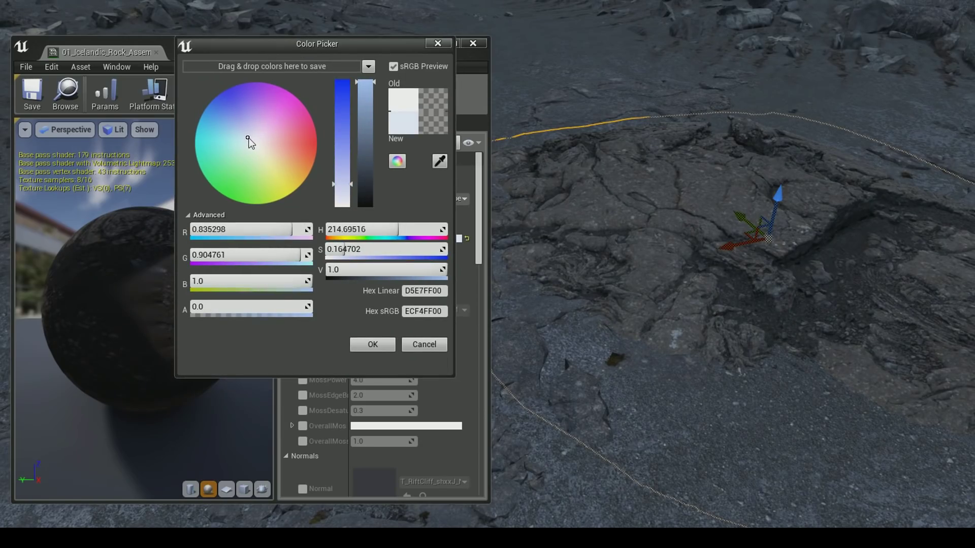
click(373, 344)
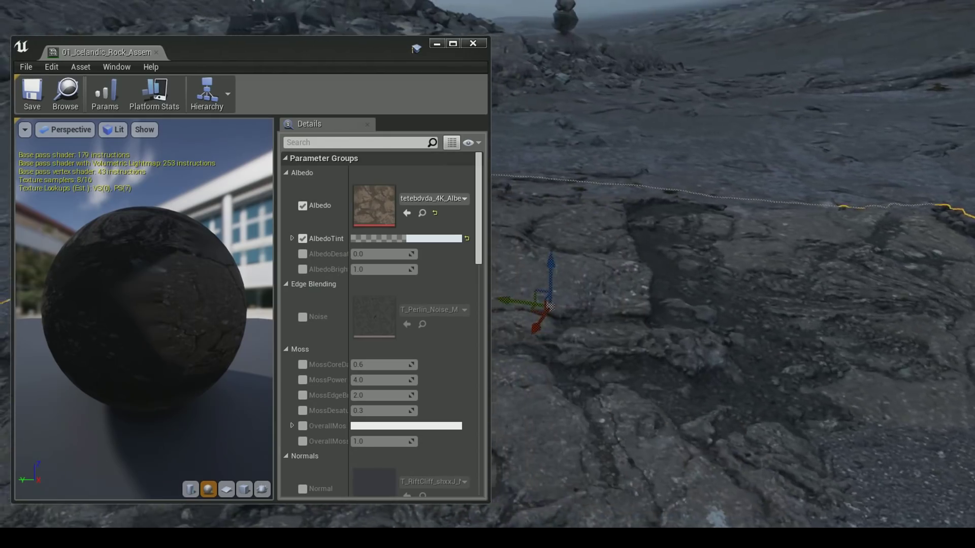
Set the rock material's pixel depth scalar parameter to about 5.53 to blend its edges, and save the material
scroll(306, 401, down, 10)
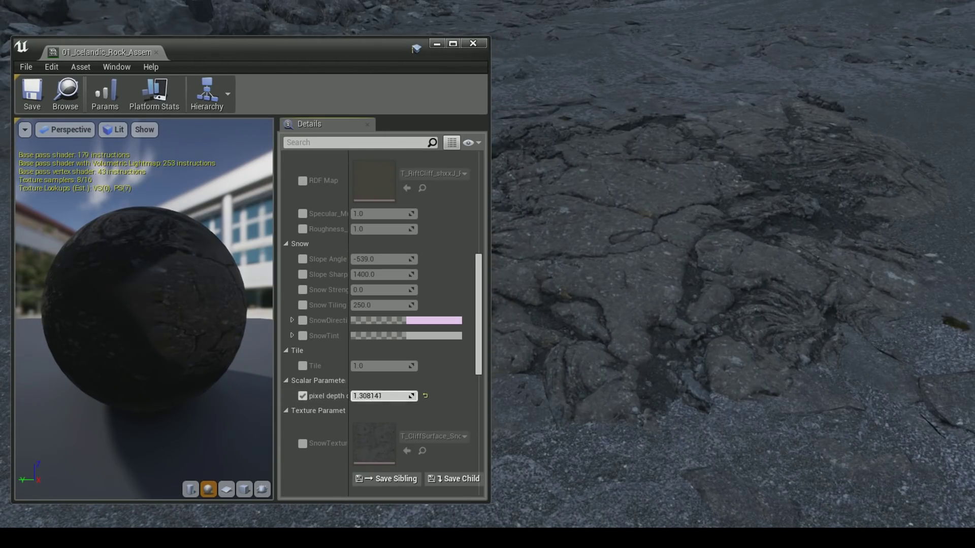
mouse_move(378, 396)
mouse_down()
mouse_move(407, 396)
mouse_move(388, 396)
mouse_up()
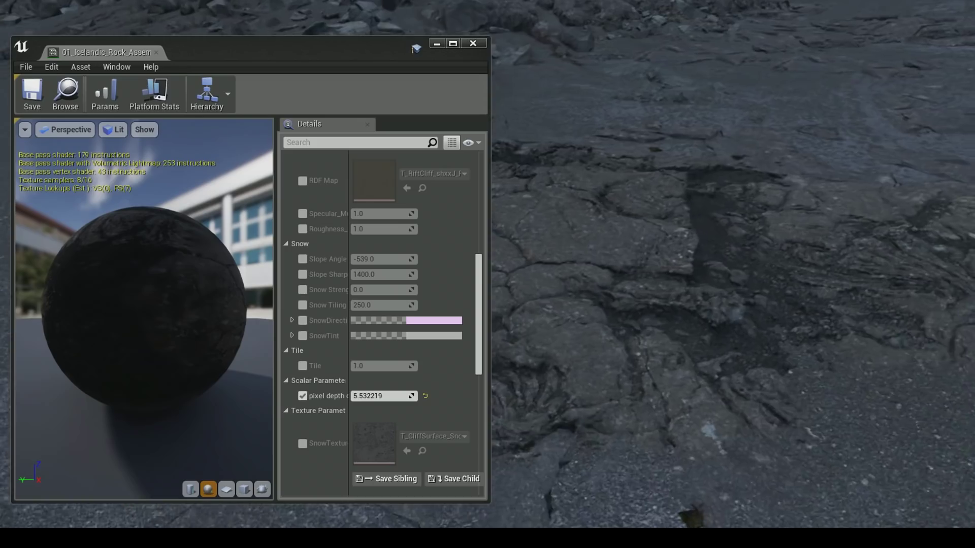
alt+drag(643, 277, 599, 269)
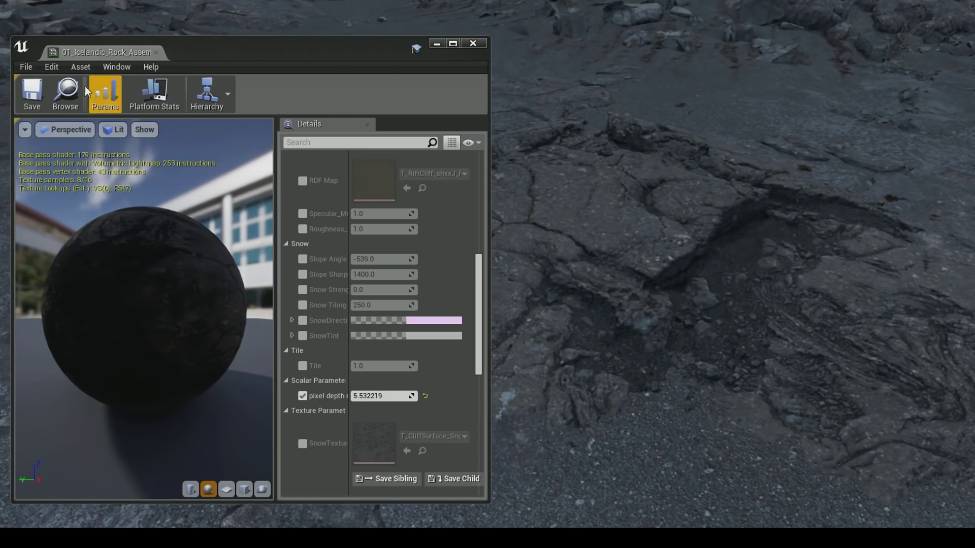
click(34, 97)
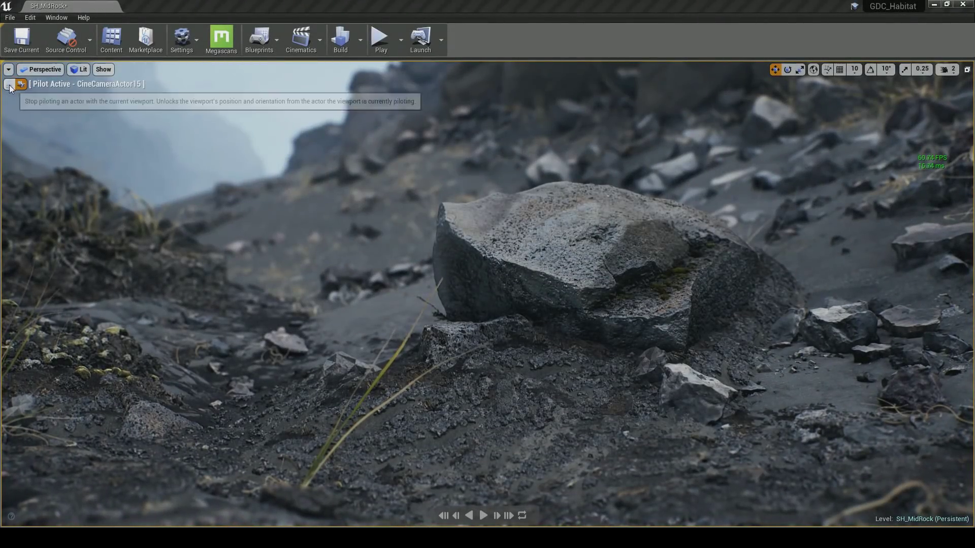
Stop piloting CineCameraActor15 in the SH_MidRock level and view the boulder with the free viewport camera
click(10, 85)
key(w)
mouse_move(239, 154)
right_down()
mouse_move(253, 122)
mouse_move(231, 133)
mouse_move(256, 146)
mouse_move(239, 155)
right_up()
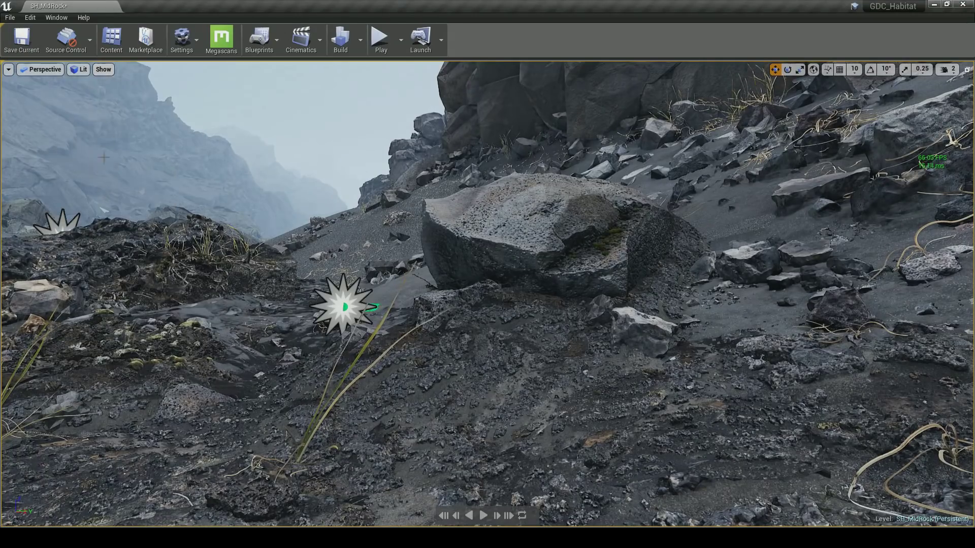
Turn on the Mesh Edges display in the viewport and inspect the boulder's wireframe up close
click(108, 69)
mouse_move(120, 343)
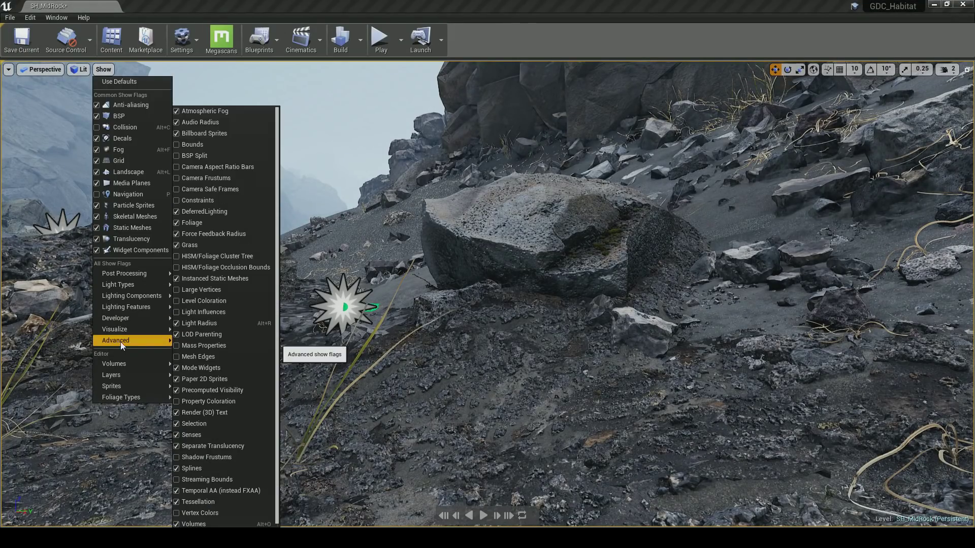
click(197, 357)
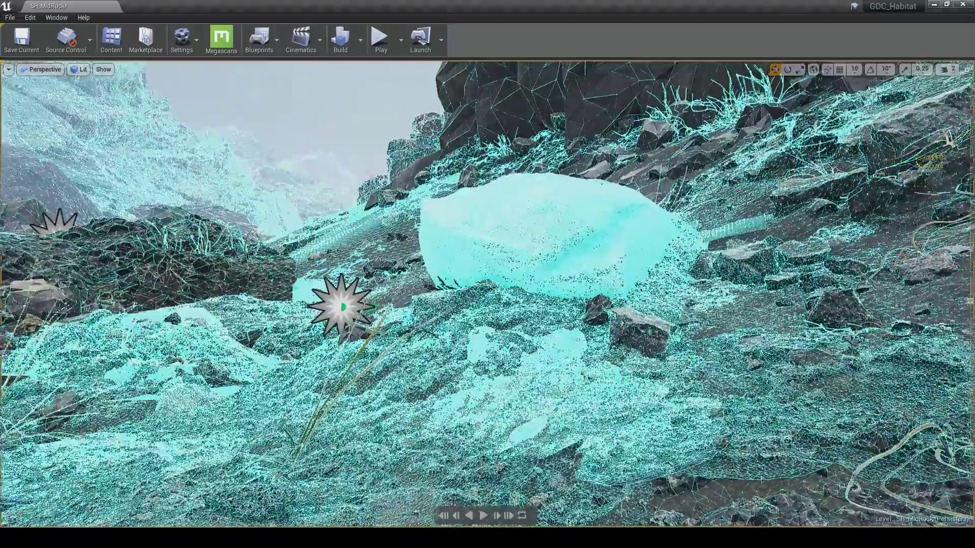
right_drag(197, 357, 242, 374)
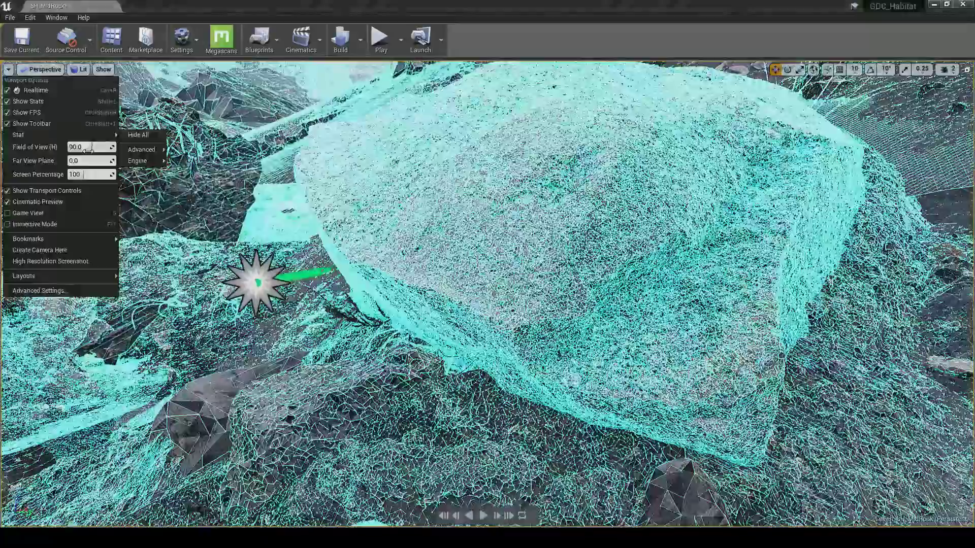
Reduce the viewport's horizontal field of view and look closer at the boulder's dense mesh
drag(93, 147, 79, 147)
right_drag(244, 213, 266, 205)
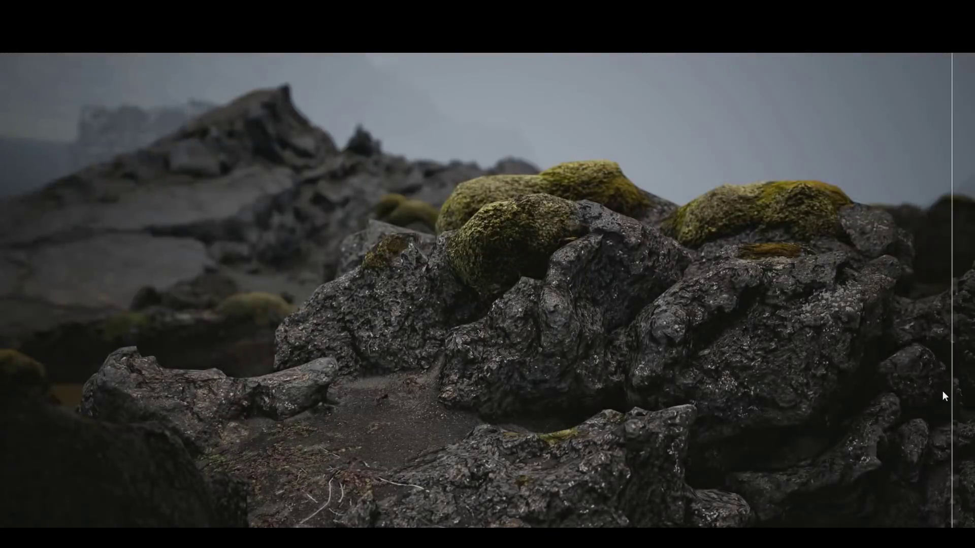
Sweep the comparison divider back and forth across the mossy lava rock image to compare the surface detail of the two versions
drag(942, 391, 92, 407)
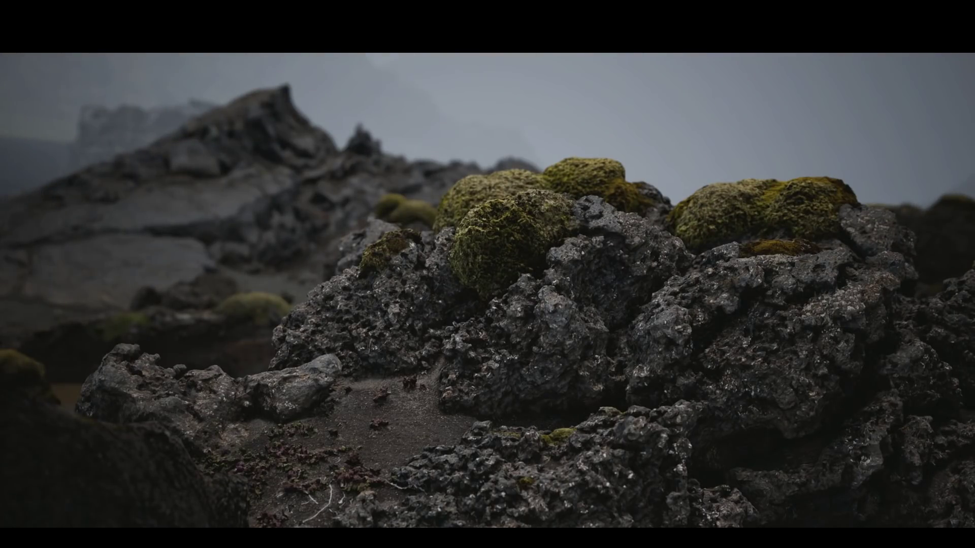
drag(239, 401, 972, 419)
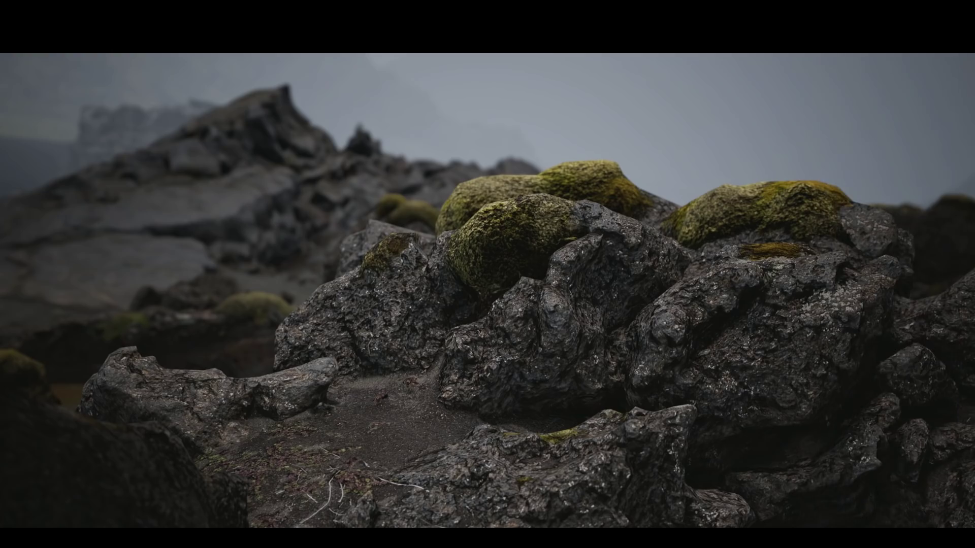
drag(869, 418, 422, 455)
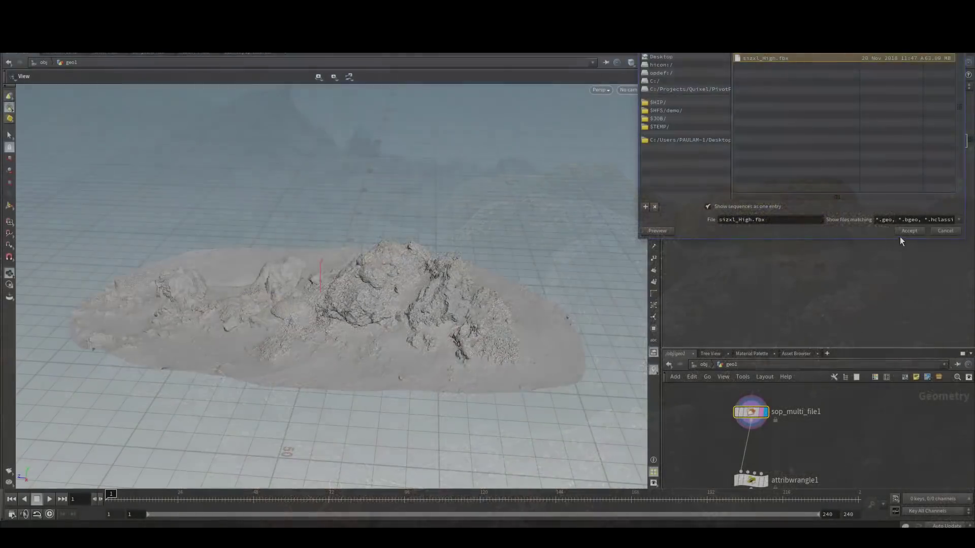
In Houdini, load sizxl_High.fbx into the sop_multi_file1 node, display the normal3 node and examine the high-poly lava mesh up close
click(907, 232)
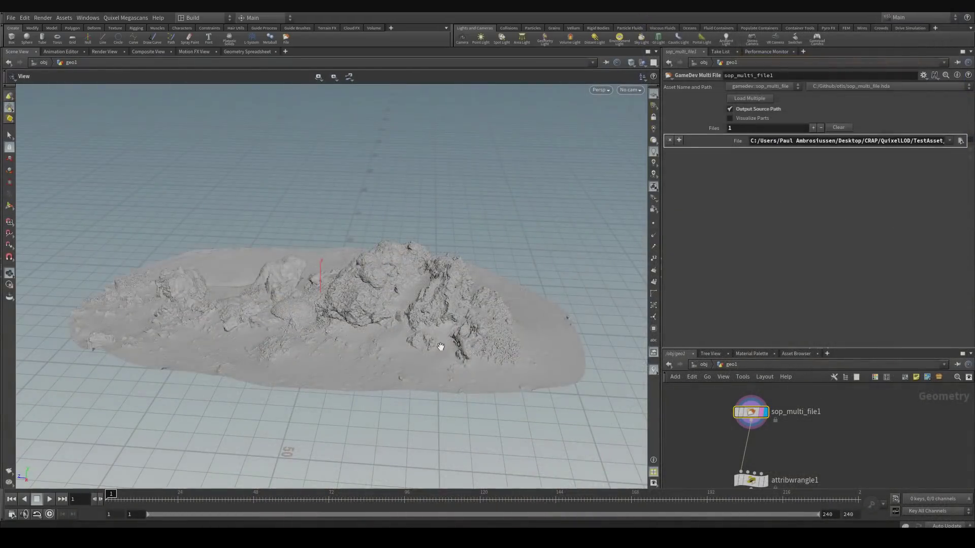
right_drag(376, 349, 387, 253)
mouse_move(387, 252)
mouse_down()
mouse_move(322, 348)
mouse_move(396, 253)
mouse_up()
scroll(731, 426, down, 3)
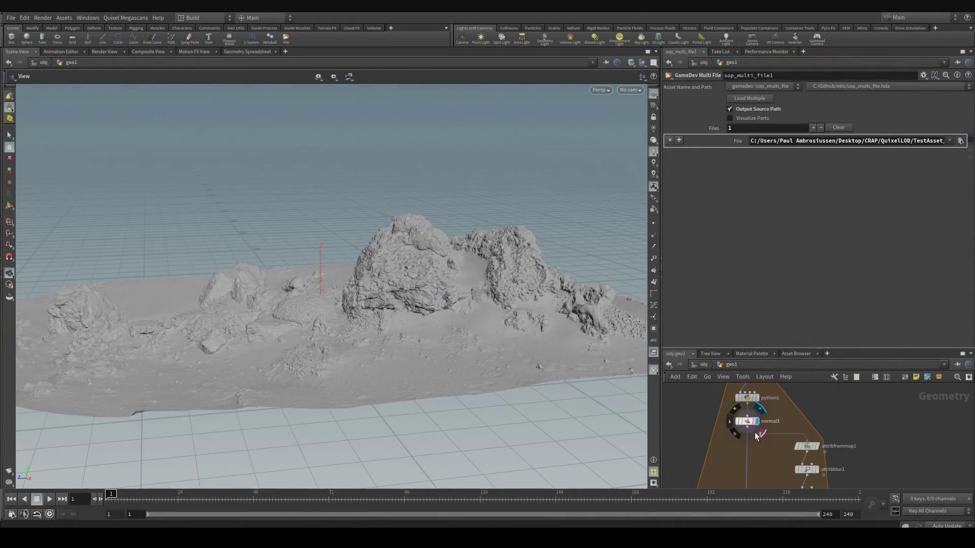
right_drag(616, 382, 448, 126)
drag(449, 126, 425, 300)
right_drag(424, 300, 404, 222)
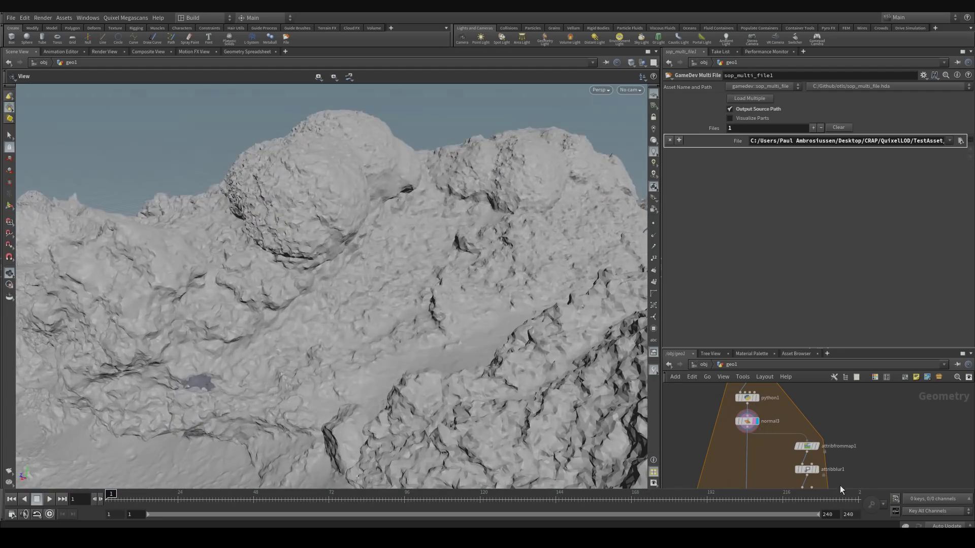
Preview the mesh at the attribfrommap1 and attribblur1 nodes, and open the cop2net1 network
click(823, 437)
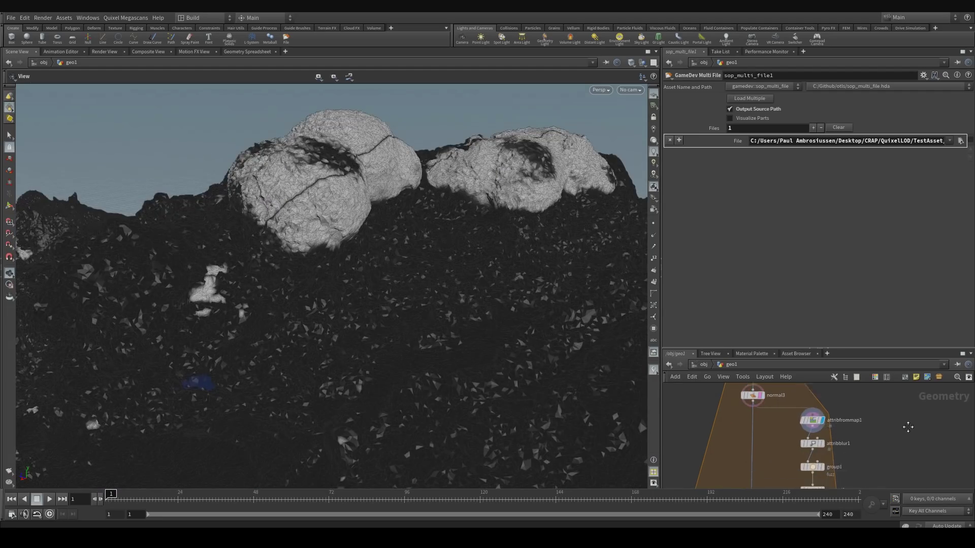
middle_drag(887, 431, 893, 393)
click(826, 452)
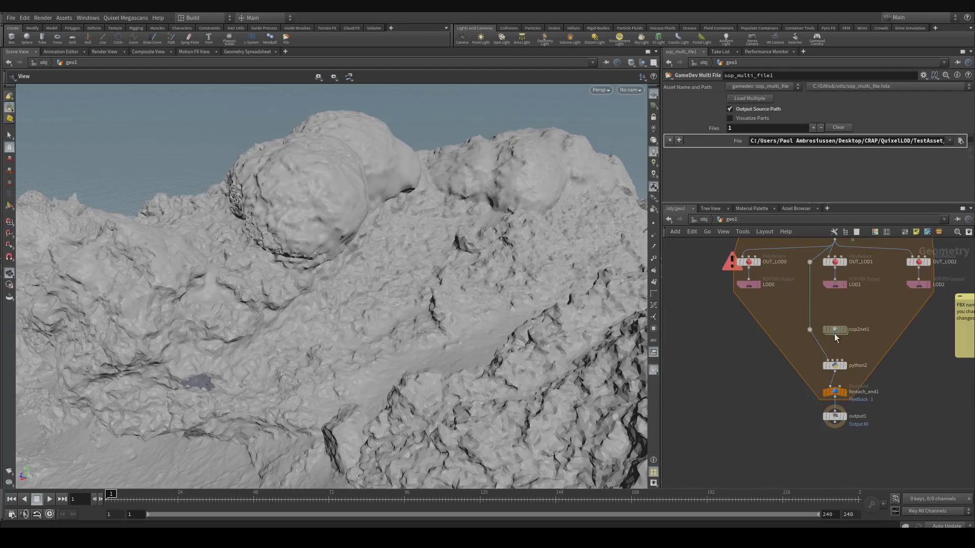
double_click(835, 330)
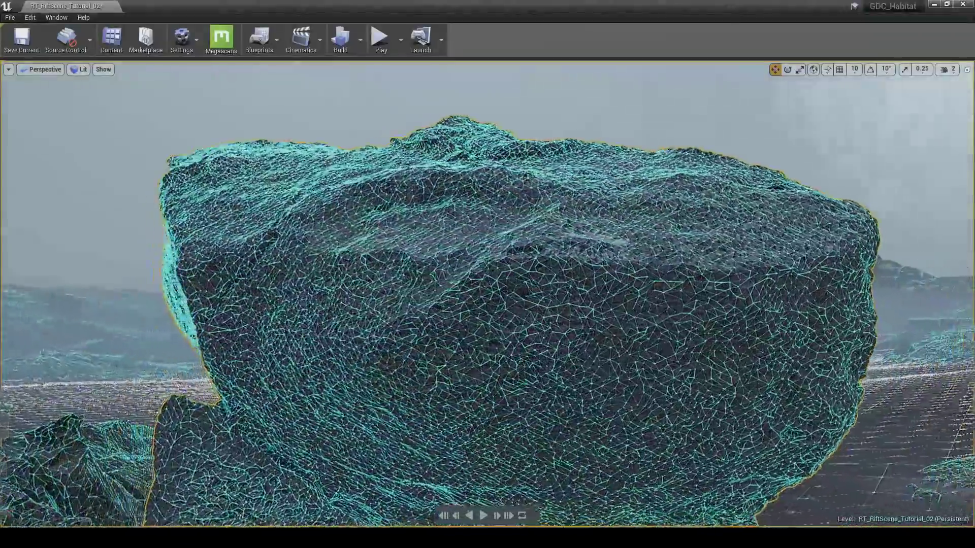
Back in Unreal Engine, frame the whole rock pillar and color the scene by Mesh LODs
right_drag(487, 293, 533, 330)
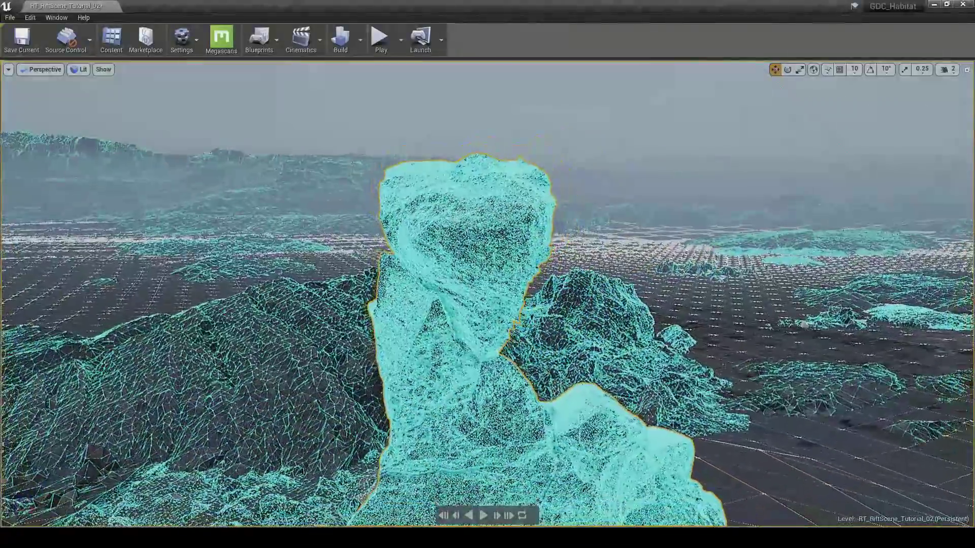
click(80, 70)
mouse_move(109, 190)
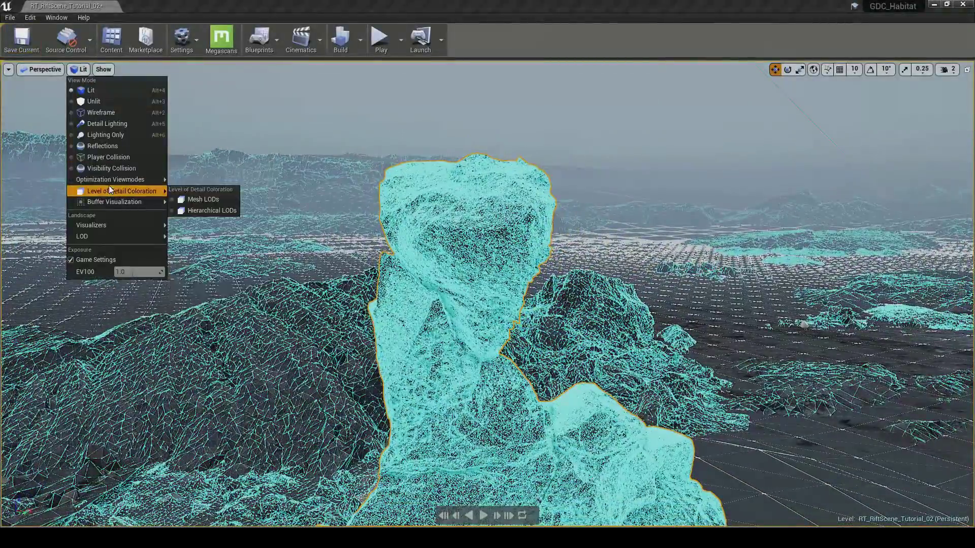
click(200, 200)
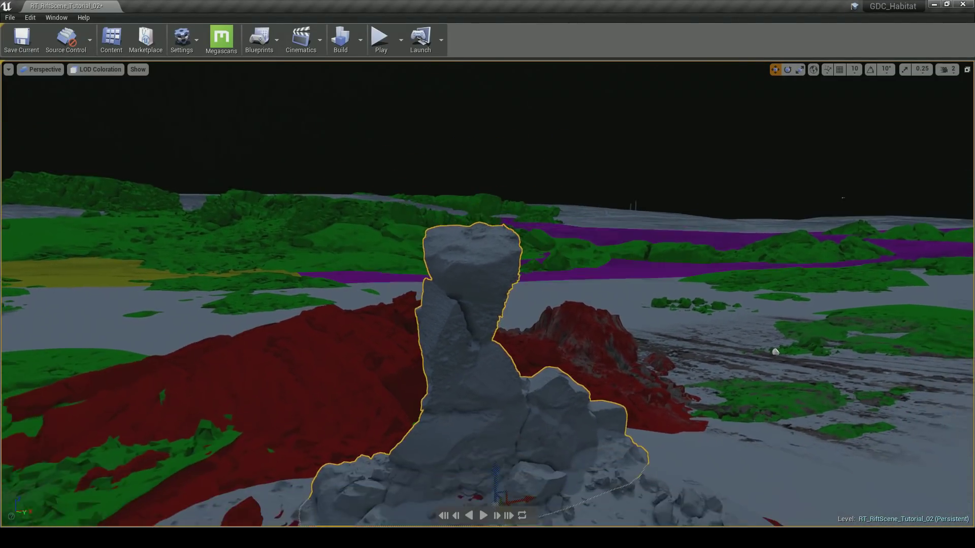
Move away from the rock pillar and back to examine its LOD transitions, and deselect it
key(s)
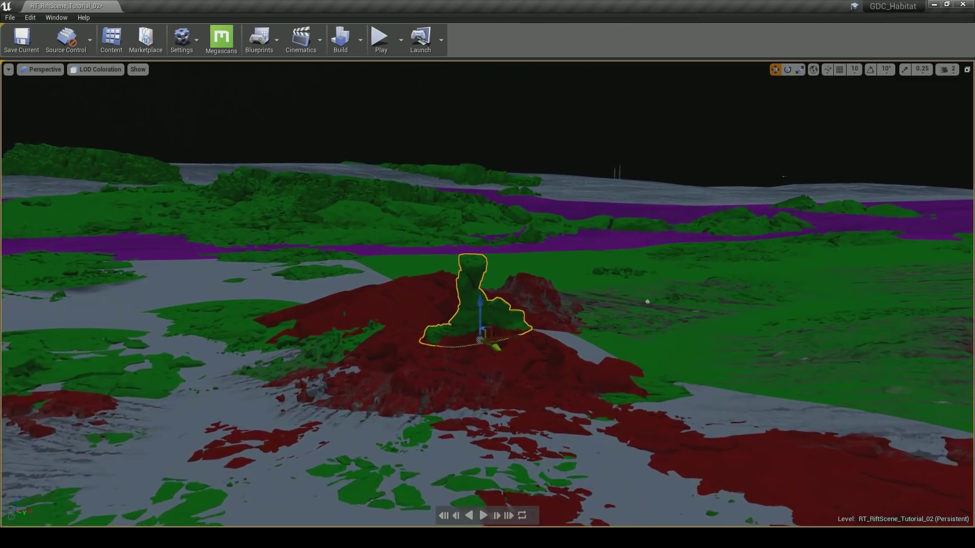
key(w)
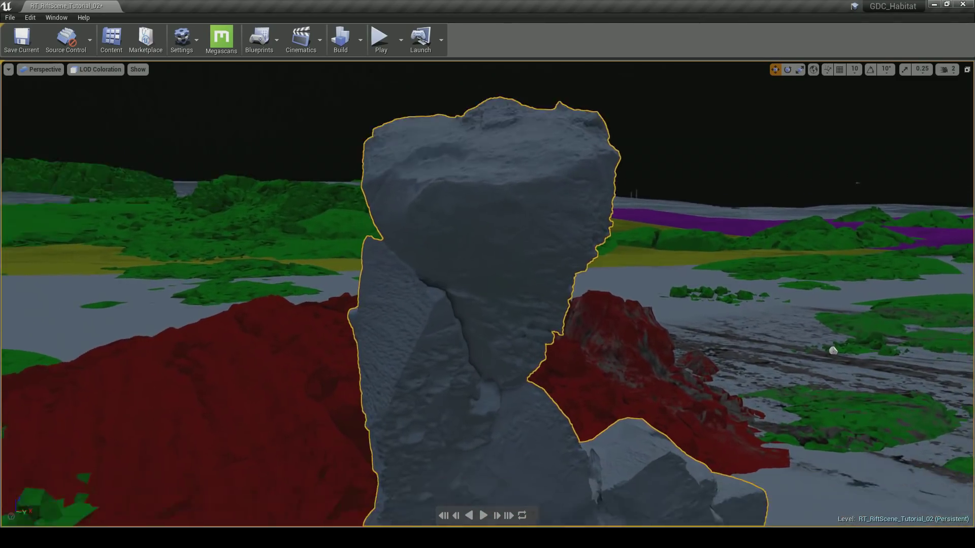
mouse_move(343, 239)
right_down()
mouse_move(343, 351)
mouse_move(365, 411)
mouse_move(338, 243)
right_up()
key(Escape)
key(q)
key(d)
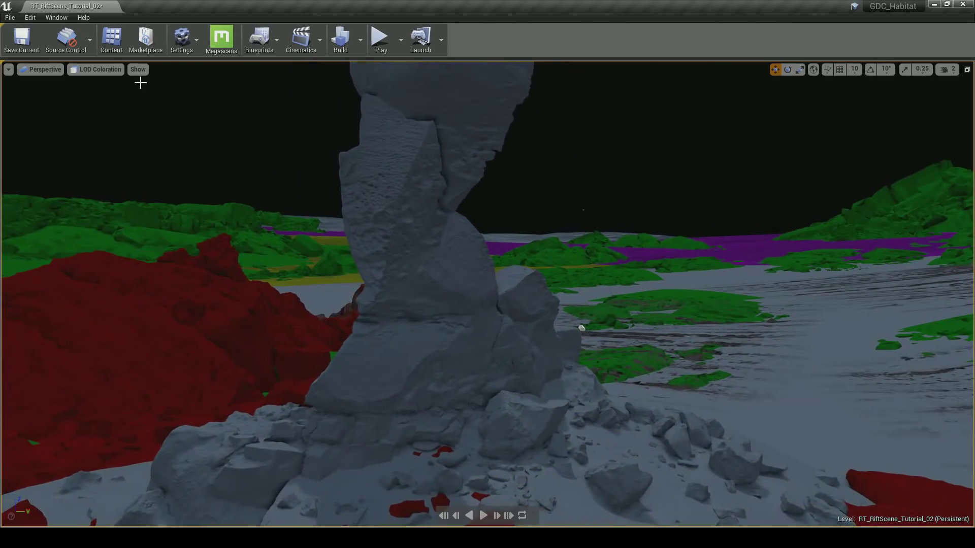
Return the viewport to Lit shading, turn off the Mesh Edges display and view the rock pillar up close
click(96, 69)
click(116, 86)
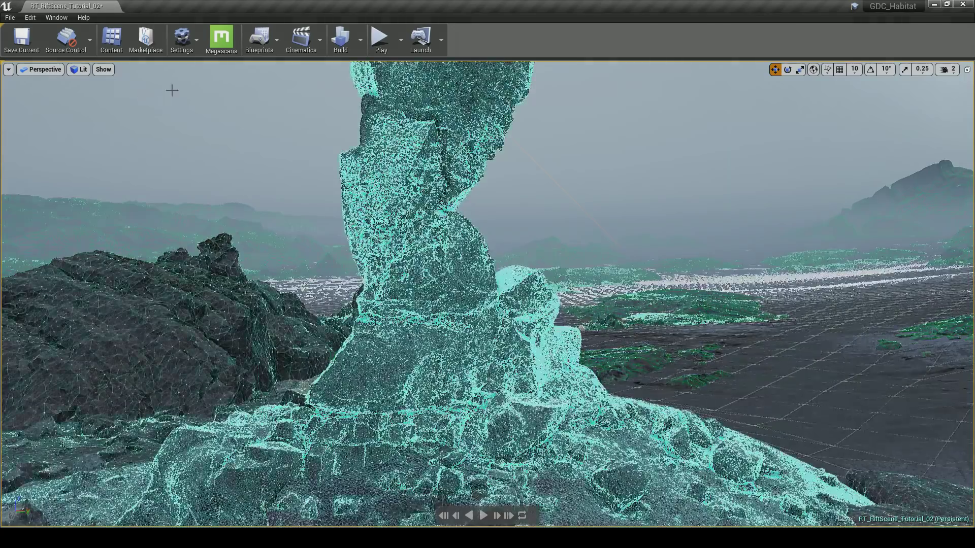
click(102, 70)
mouse_move(136, 340)
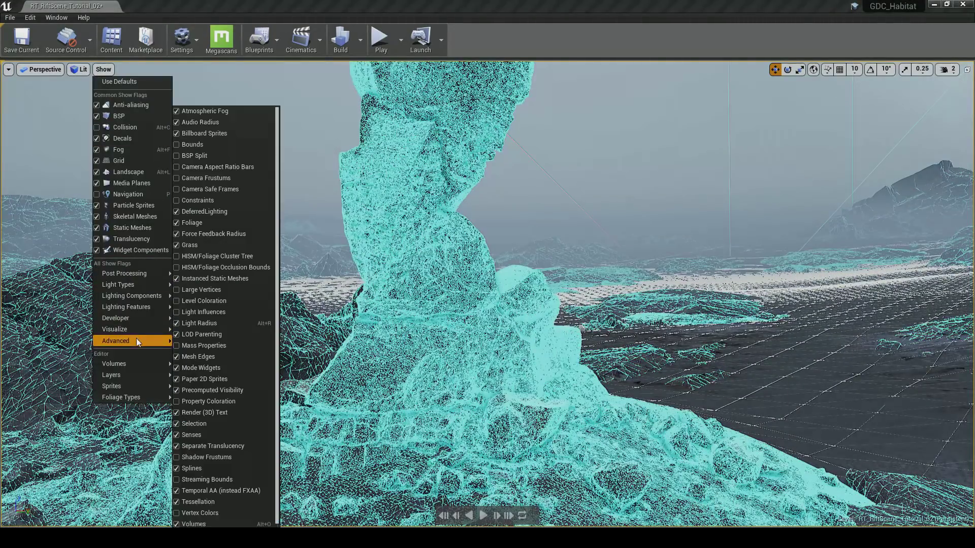
click(197, 356)
alt+drag(582, 328, 436, 279)
right_drag(611, 327, 620, 327)
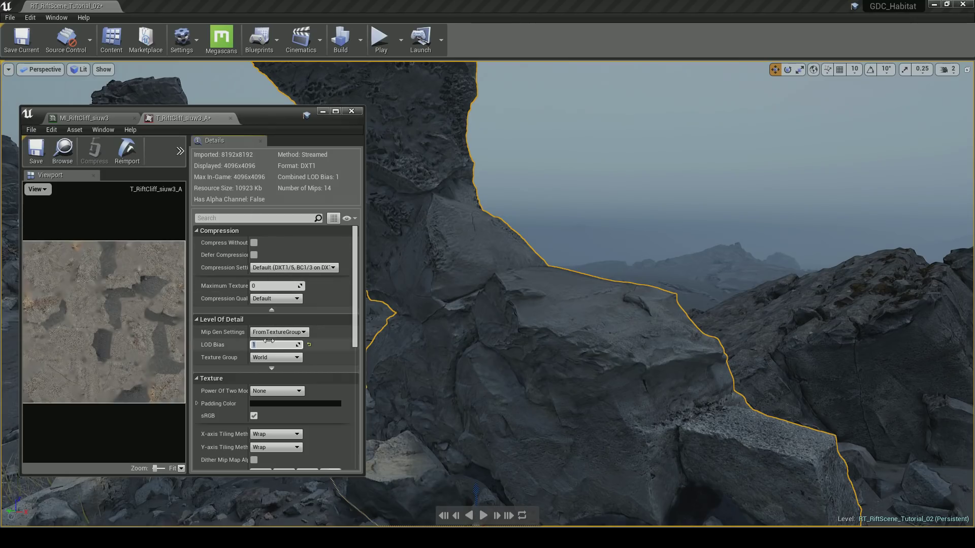
Set the LOD Bias of the T_RiftCliff_siuw3_A texture to 0
text(0)
key(Return)
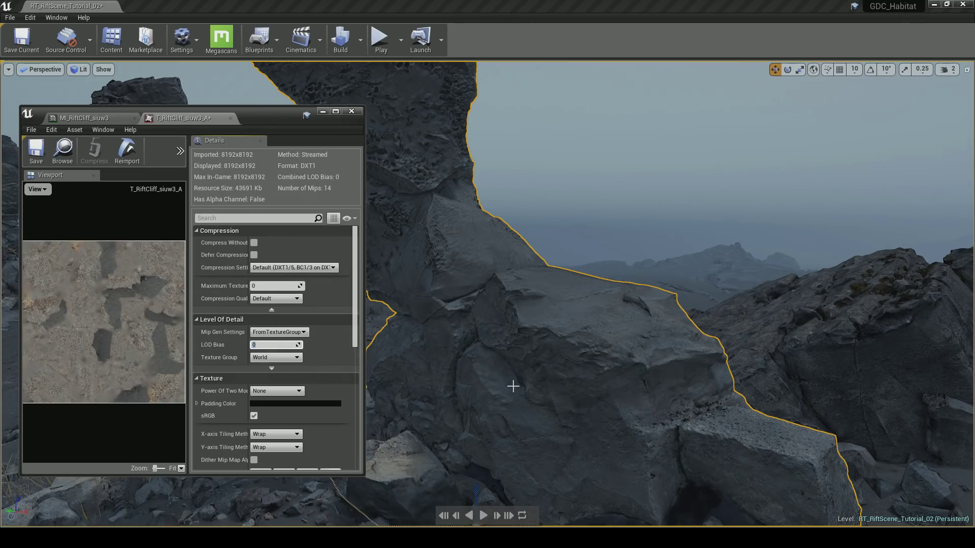
key(Return)
Look around the rock formations and compare the checker pattern scale across the assets
right_drag(558, 315, 600, 355)
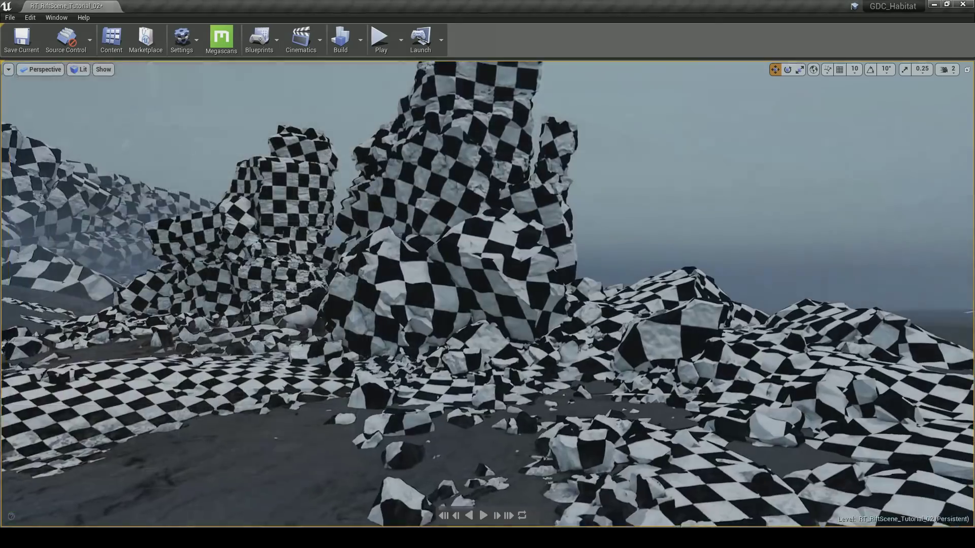
right_drag(488, 275, 345, 360)
mouse_move(472, 299)
right_down()
mouse_move(473, 286)
mouse_move(435, 287)
mouse_move(475, 284)
right_up()
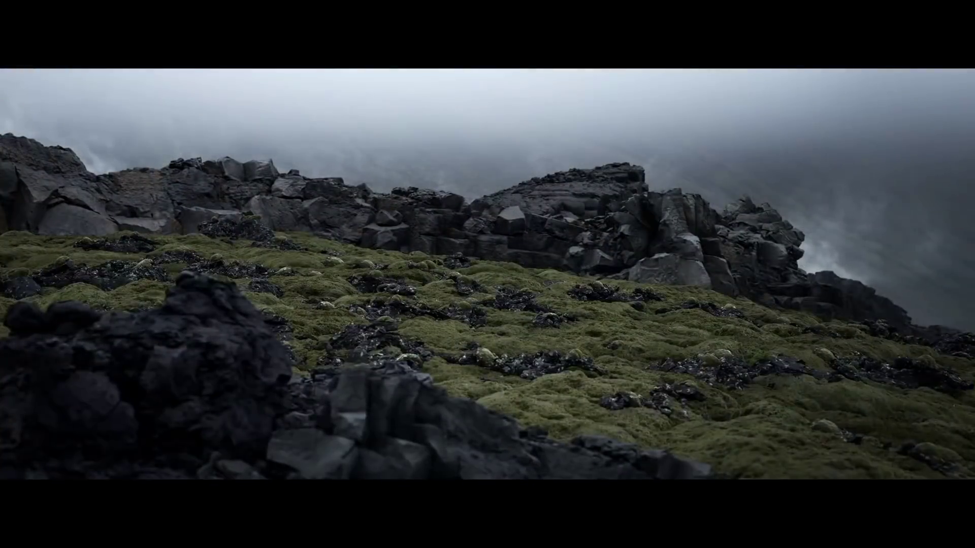
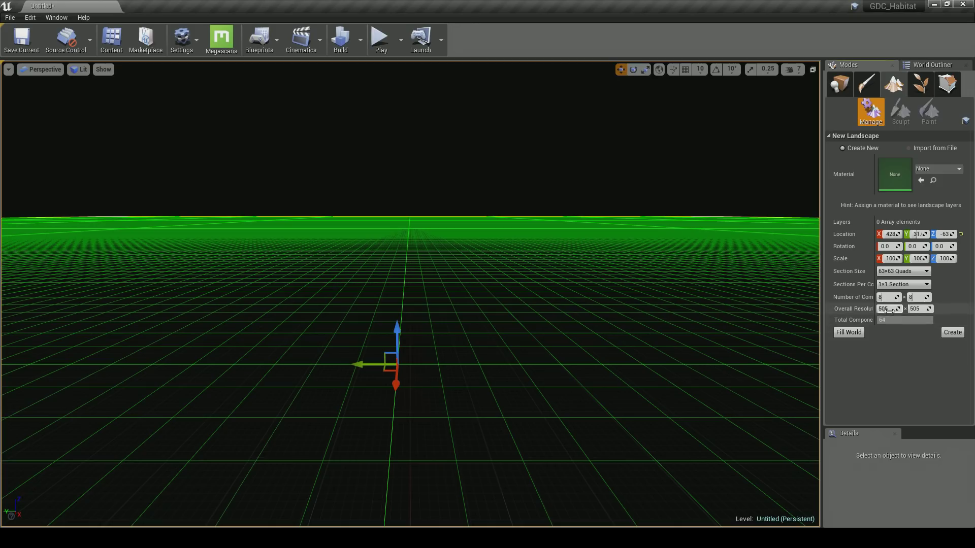
Set the new landscape's overall resolution to 2017 by 2017
text(2017)
key(Return)
key(Tab)
text(2017)
key(Return)
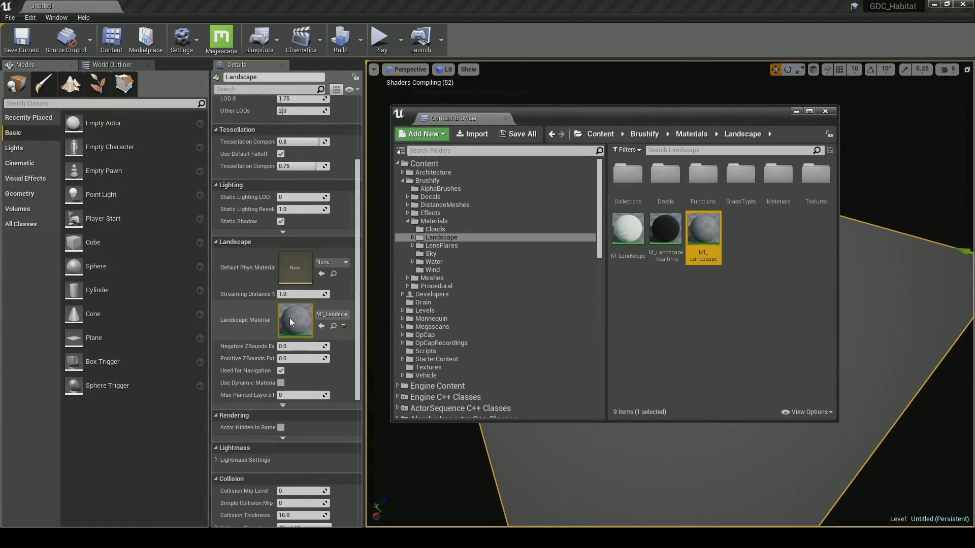
Assign MI_Landscape as the landscape's material, close the Content Browser and view the terrain
drag(289, 318, 290, 316)
click(825, 111)
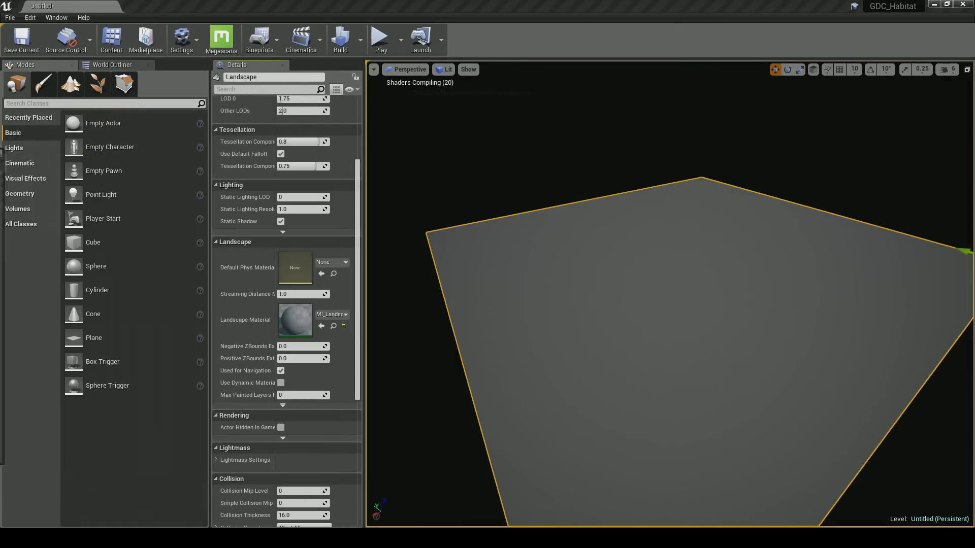
right_drag(543, 233, 582, 222)
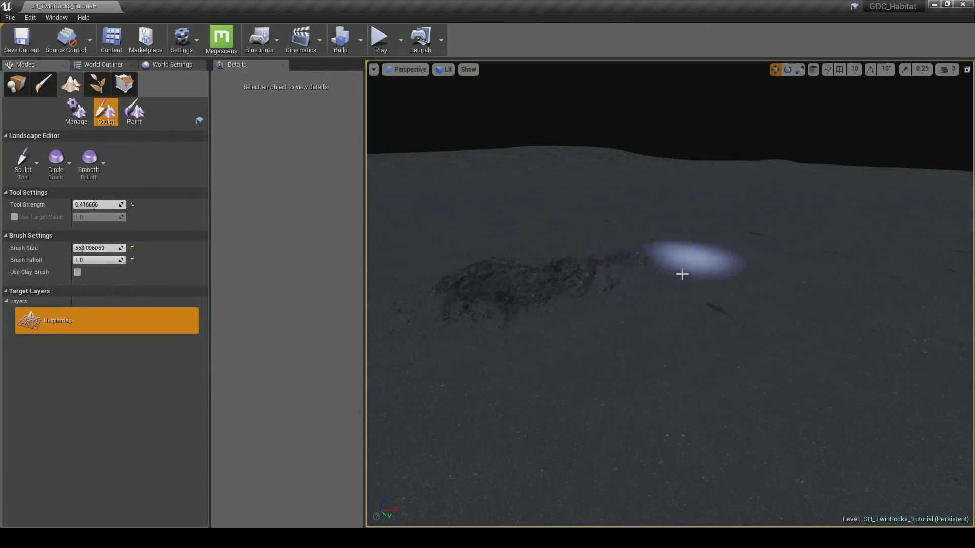
Sculpt several raised rocky mounds across the SH_TwinRocks_Tutorial landscape with the smooth circle brush
right_drag(685, 261, 639, 259)
mouse_move(629, 311)
mouse_down()
mouse_move(640, 319)
mouse_move(653, 279)
mouse_move(748, 210)
mouse_up()
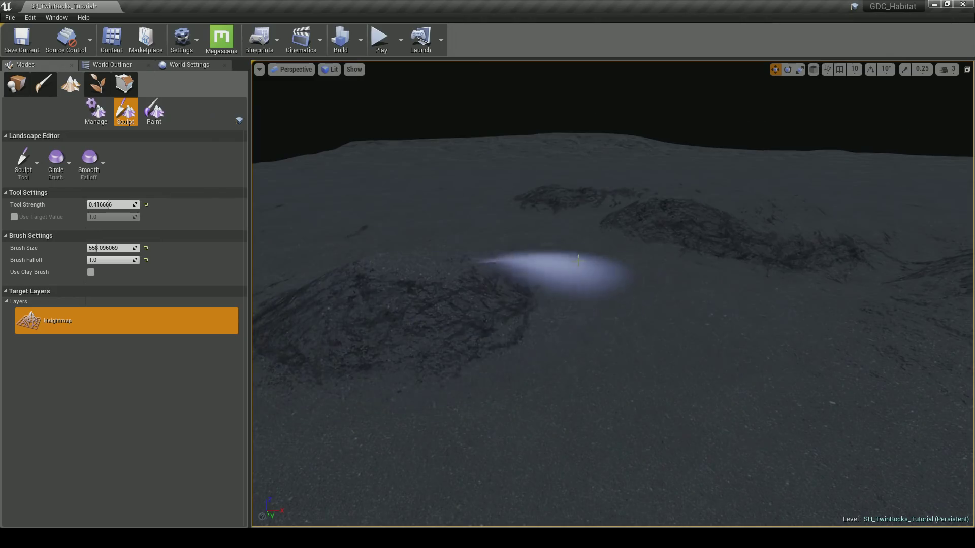
mouse_move(489, 272)
mouse_down()
mouse_move(729, 305)
mouse_move(542, 257)
mouse_move(784, 283)
mouse_up()
right_drag(784, 283, 929, 310)
drag(703, 372, 760, 313)
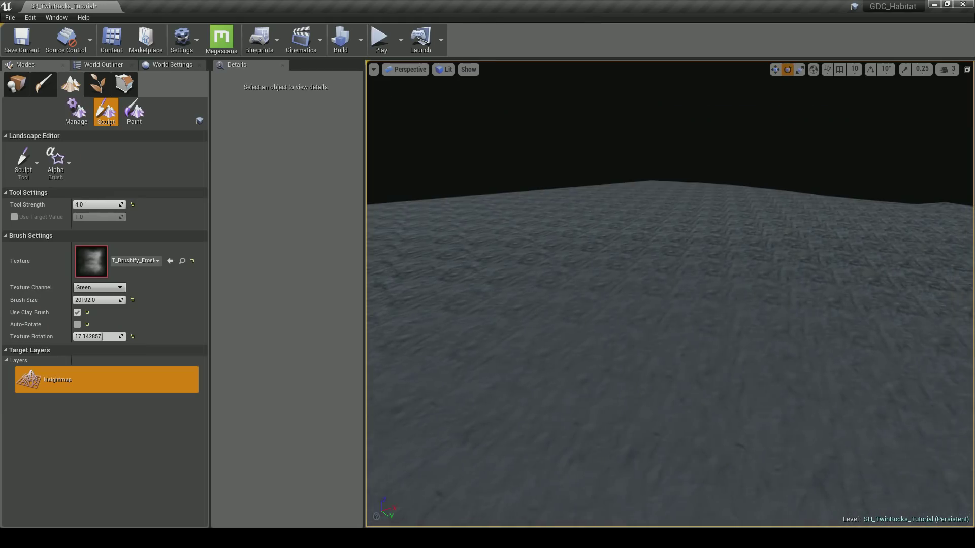
Choose the landscape Sculpt tool with the Alpha brush
click(29, 166)
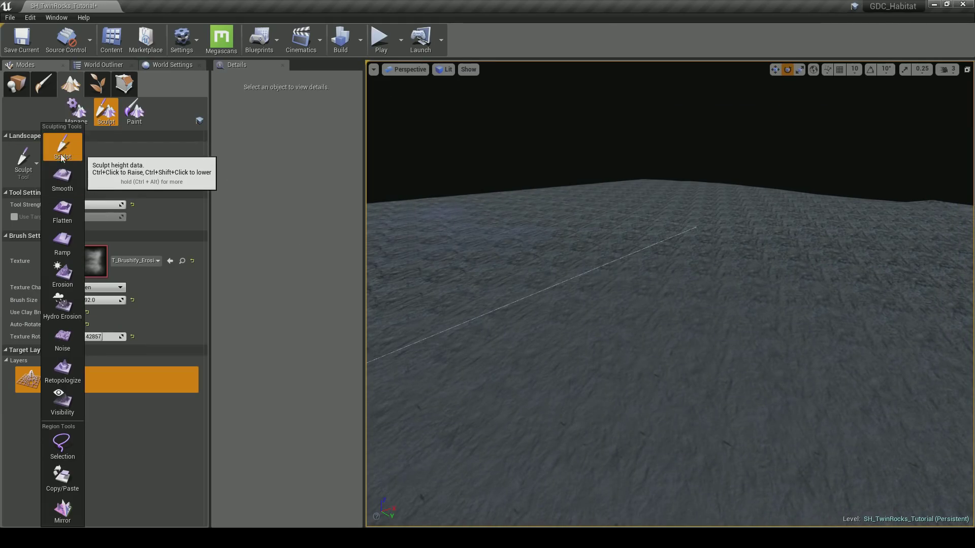
click(68, 150)
click(59, 167)
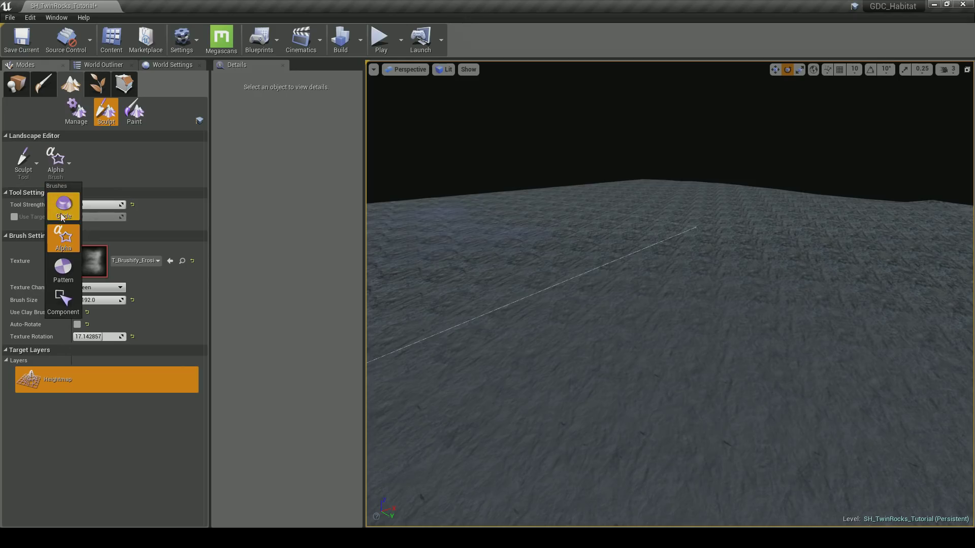
click(63, 247)
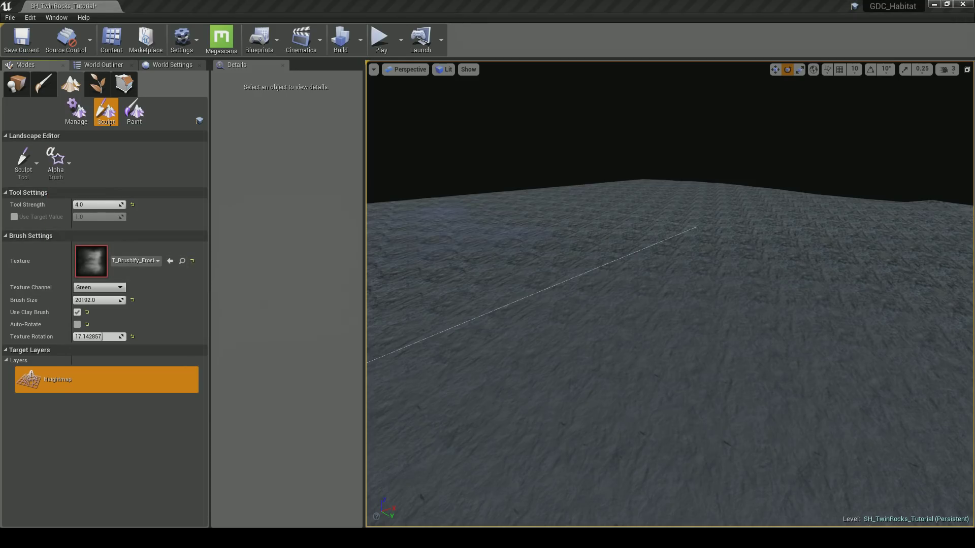
Stamp the landscape with the green channel of the T_Brushify_Erosion_A alpha, using brush size 20000 and texture rotation about 6.86
drag(1, 200, 363, 150)
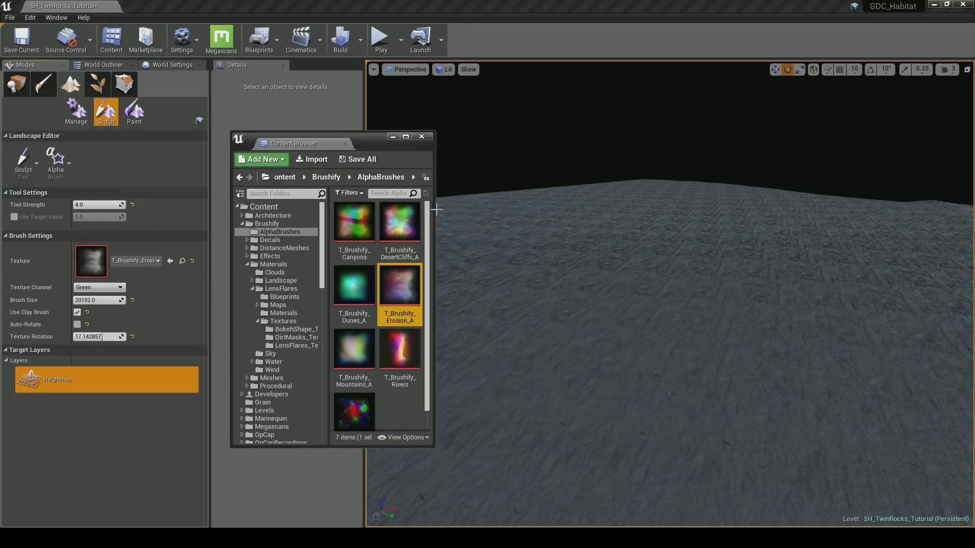
drag(437, 209, 516, 209)
click(90, 288)
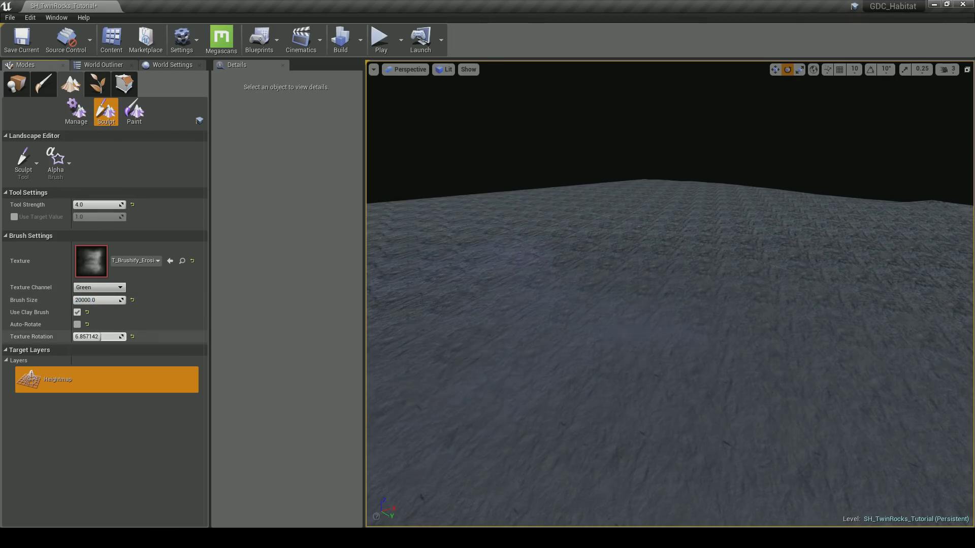
drag(629, 277, 630, 277)
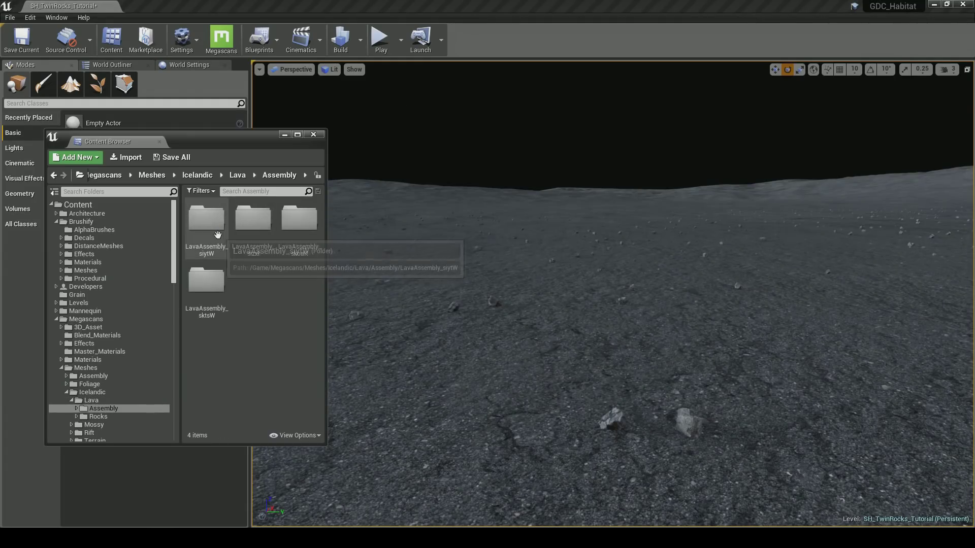
Place the S_LavaAssembly_skoaK_4_LOD0 mesh from the LavaAssembly_skoaK folder on the landscape and adjust its position
double_click(299, 218)
scroll(243, 353, down, 3)
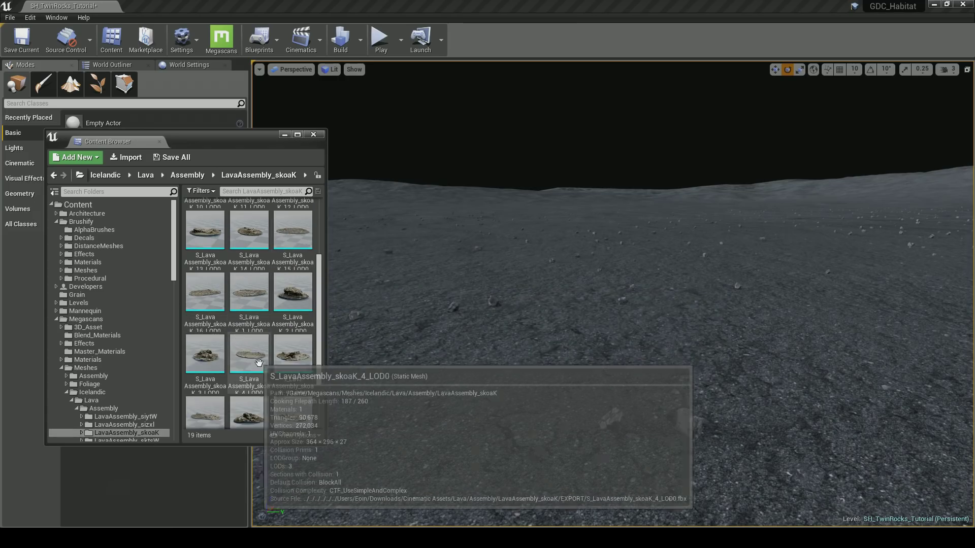
drag(243, 353, 660, 323)
drag(596, 301, 676, 323)
right_drag(574, 322, 614, 317)
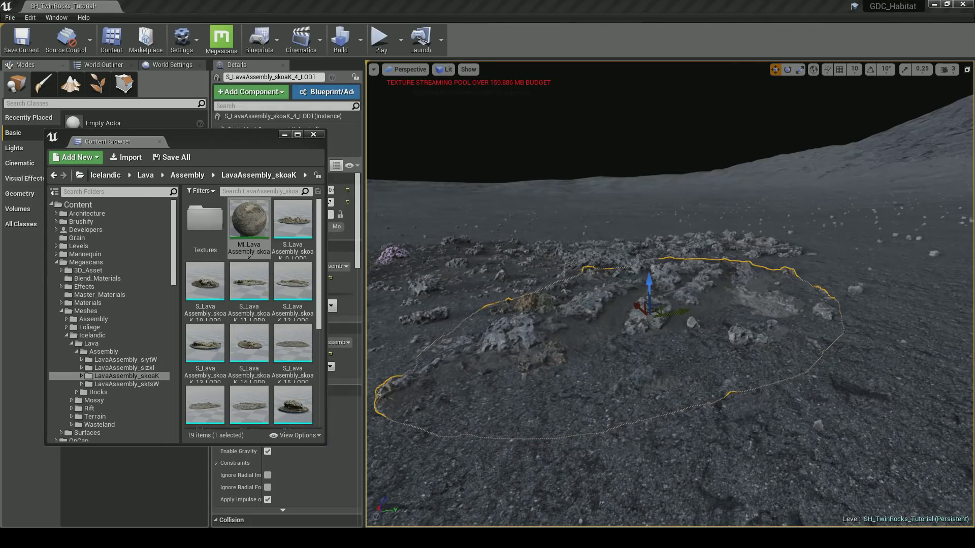
Check the albedo tint of the MI_LavaAssembly_skoaK material instance and set its pixel depth offset to about 1.24
drag(1, 147, 379, 110)
right_drag(693, 245, 686, 248)
scroll(643, 308, down, 5)
right_drag(672, 302, 679, 308)
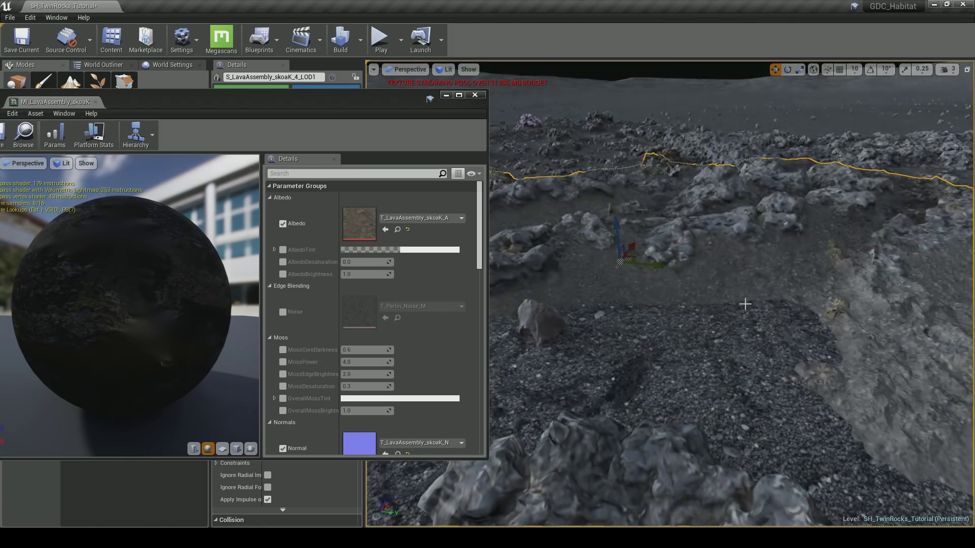
drag(480, 265, 471, 337)
scroll(305, 305, up, 15)
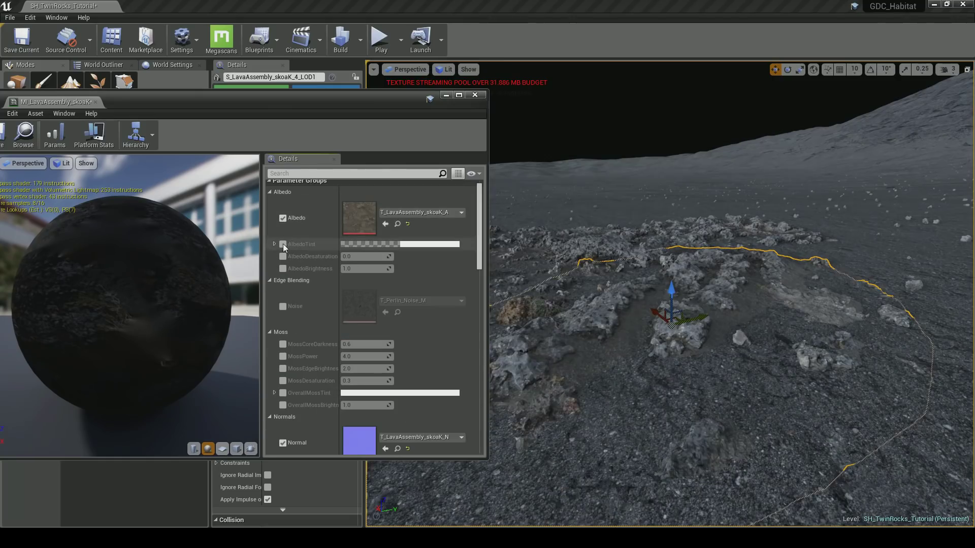
click(420, 245)
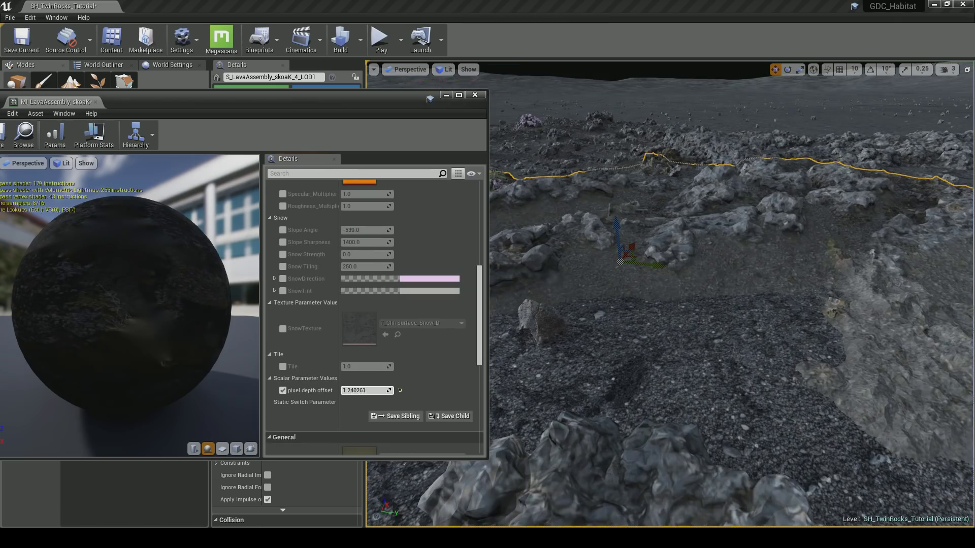
Turn on the visibility of ExponentialHeightFog, PostProcessVolume_Neutral, Sky_Dome and SkyLight in the 0Lighting folder
key(s)
right_drag(676, 294, 734, 256)
key(w)
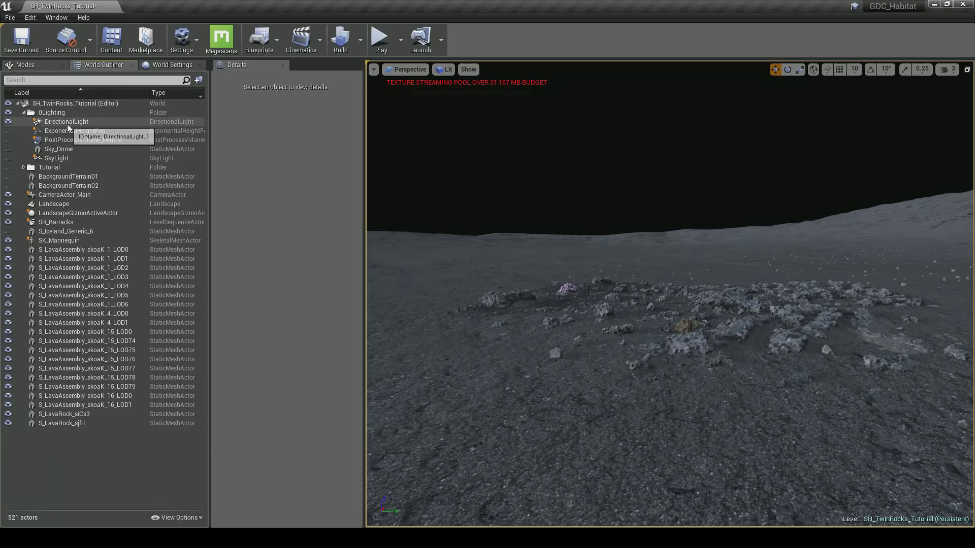
click(8, 131)
right_drag(670, 293, 690, 282)
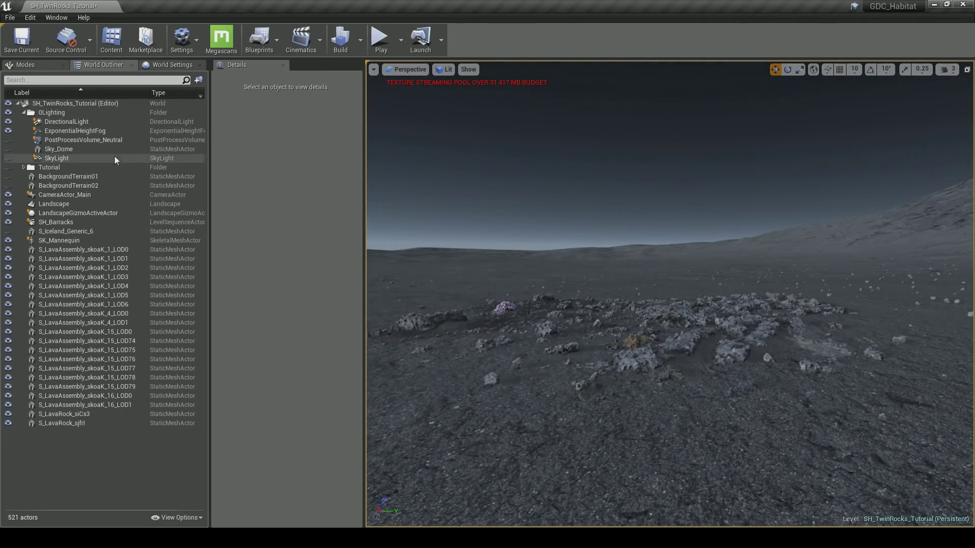
click(8, 149)
right_drag(467, 218, 431, 190)
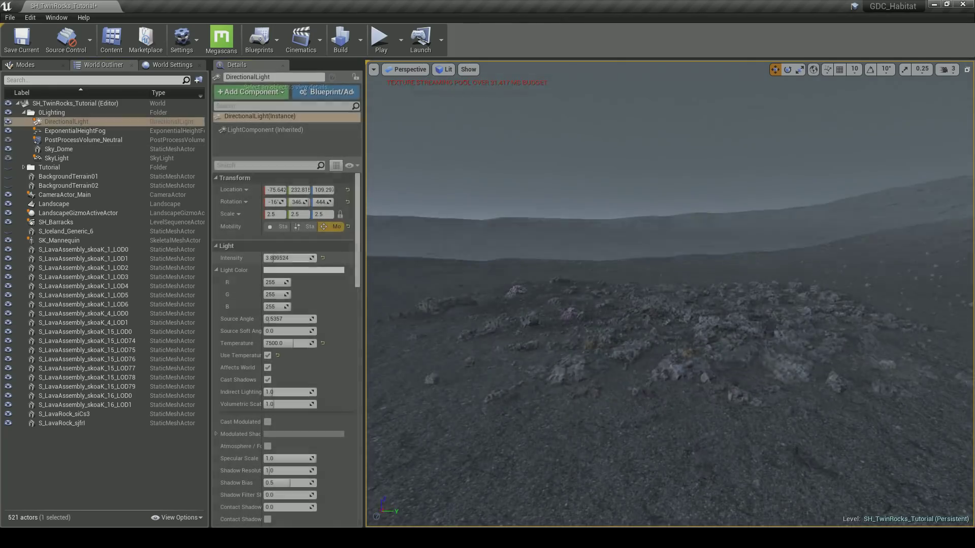
Set the DirectionalLight's intensity to 4.0 and check the lighting on the lava field
right_drag(669, 294, 716, 330)
right_drag(411, 269, 412, 269)
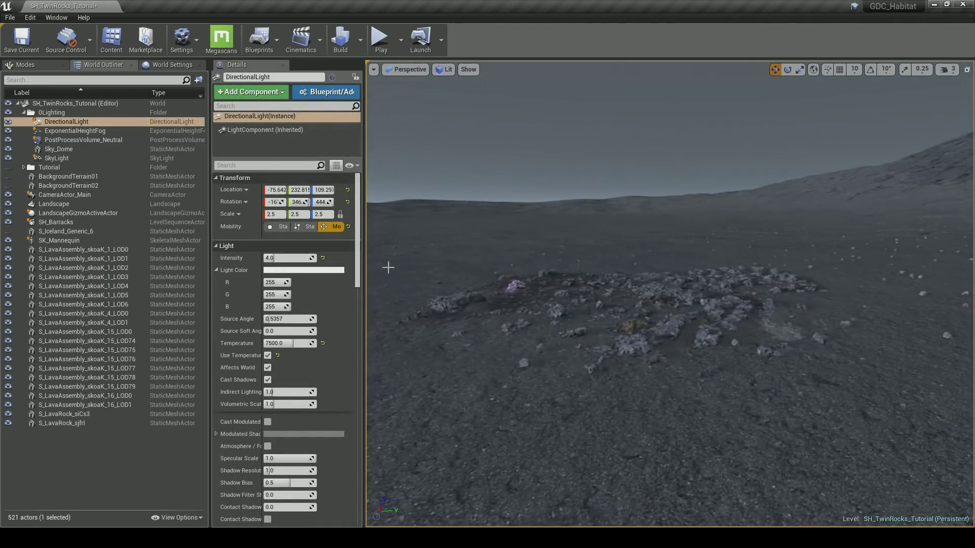
drag(293, 260, 293, 260)
right_drag(496, 294, 509, 290)
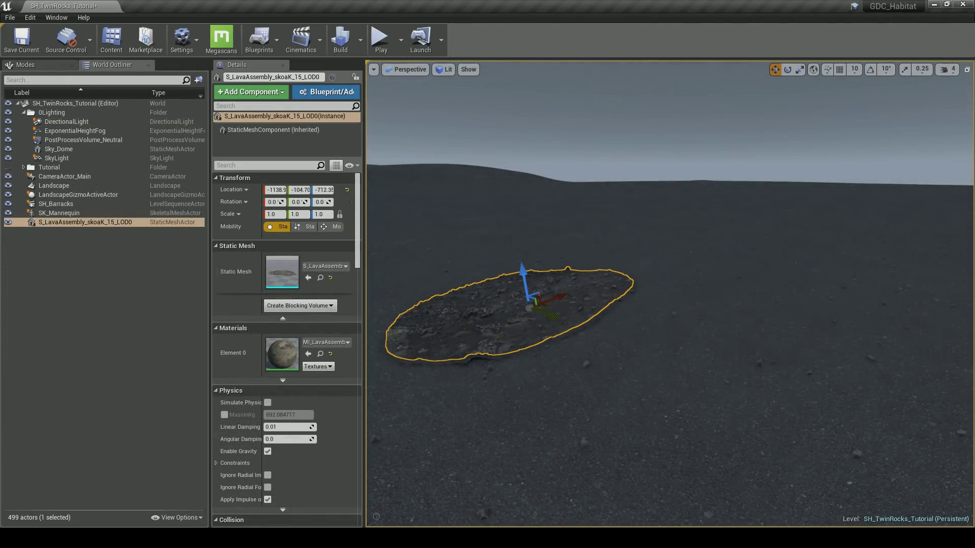
Add the S_LavaAssembly_skoaK_1_LOD0 and S_LavaAssembly_skoaK_16_LOD0 meshes beside the S_LavaAssembly_skoaK_15_LOD0 mesh and sink the three pieces into the ground
drag(3, 276, 653, 351)
drag(2, 278, 686, 313)
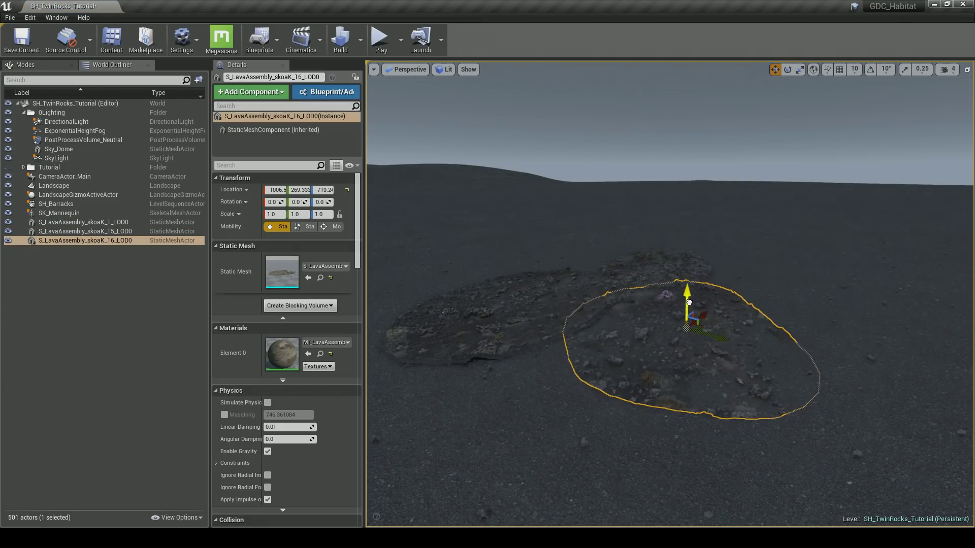
click(639, 271)
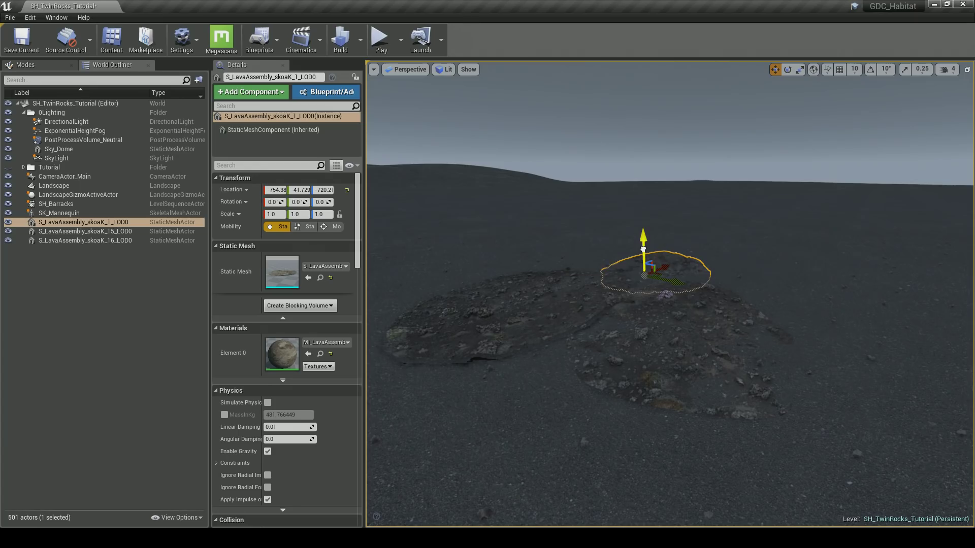
click(538, 303)
drag(528, 277, 529, 284)
right_drag(585, 299, 609, 296)
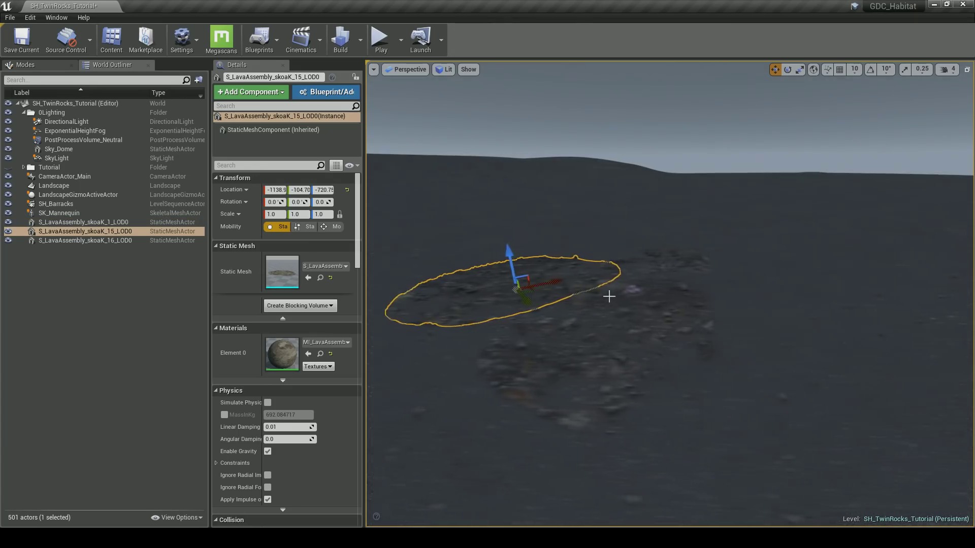
Duplicate the three lava assemblies together, rotate the copies about 150 degrees around the vertical axis, and position them beside the originals
ctrl+click(611, 304)
alt+drag(662, 252, 863, 295)
key(e)
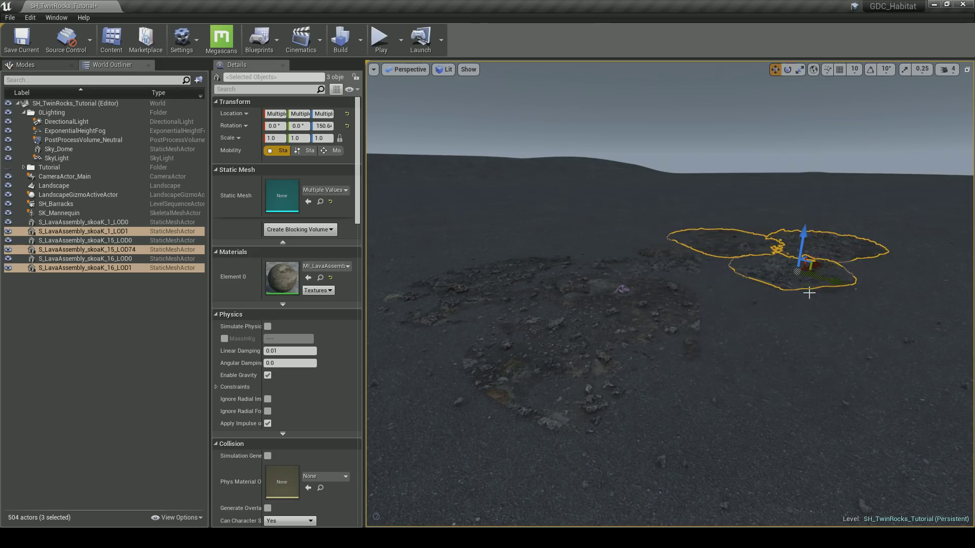
drag(814, 273, 958, 422)
right_drag(958, 422, 964, 424)
right_drag(816, 364, 863, 393)
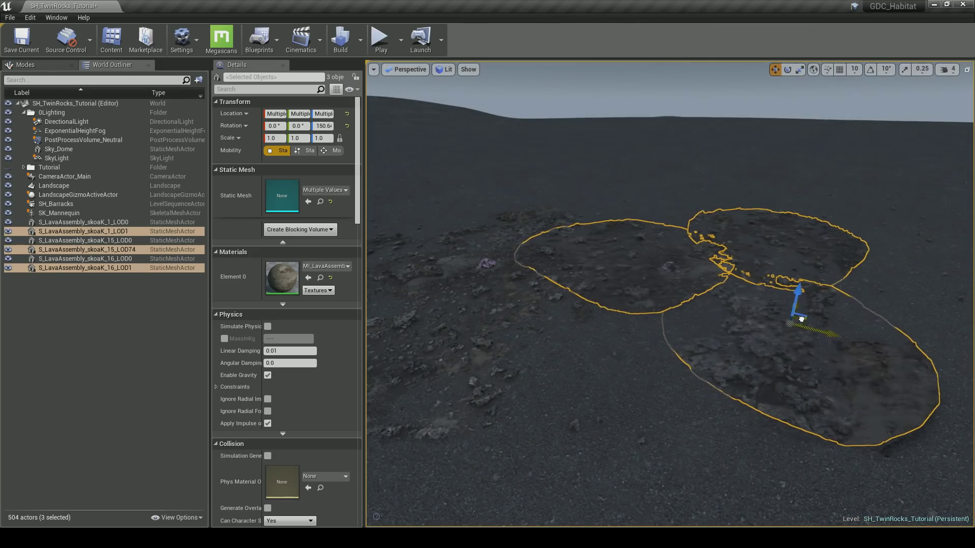
click(779, 342)
drag(808, 314, 807, 320)
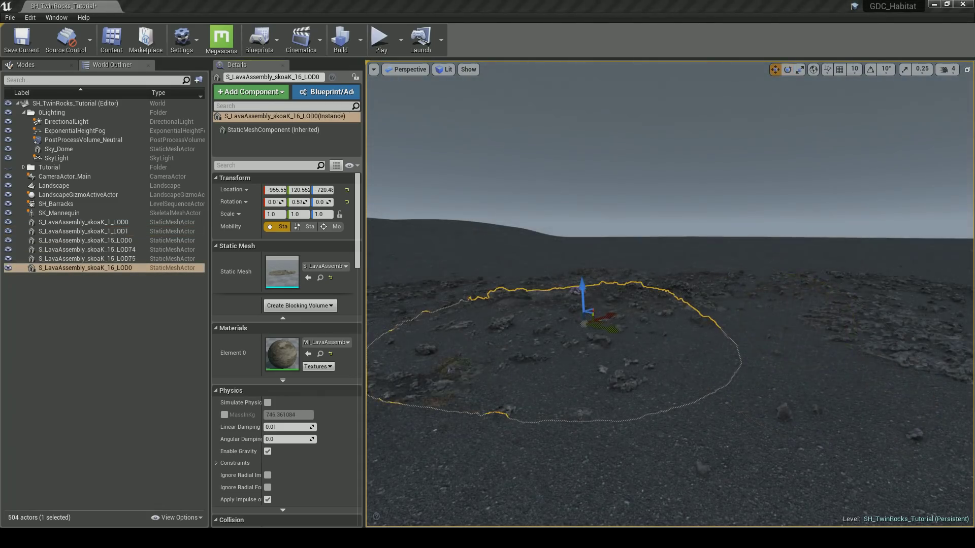
Place the S_LavaRock_siCs3 rock, move and rotate it behind the lava assemblies, and add the S_LavaRock_sjfrl rock to the scene
drag(100, 426, 567, 273)
right_drag(568, 272, 579, 289)
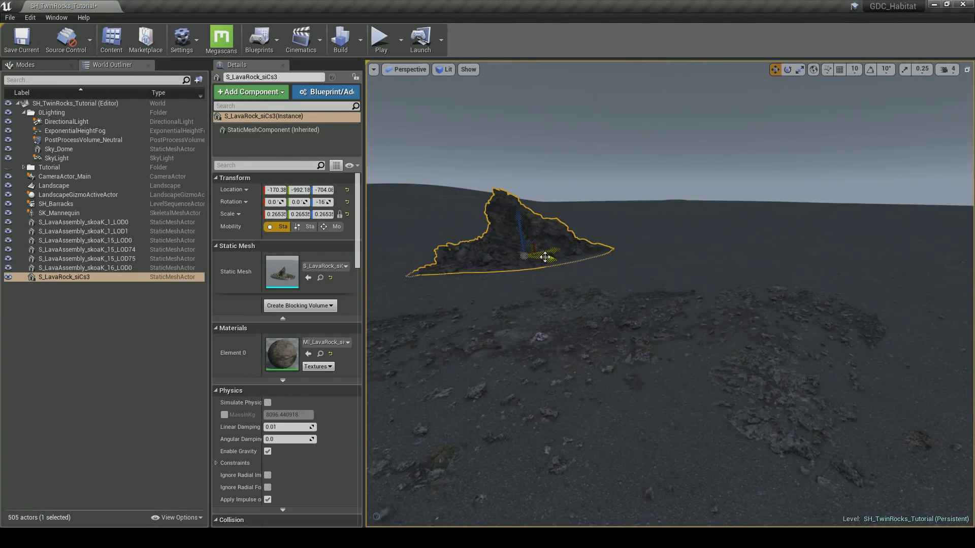
drag(545, 257, 792, 276)
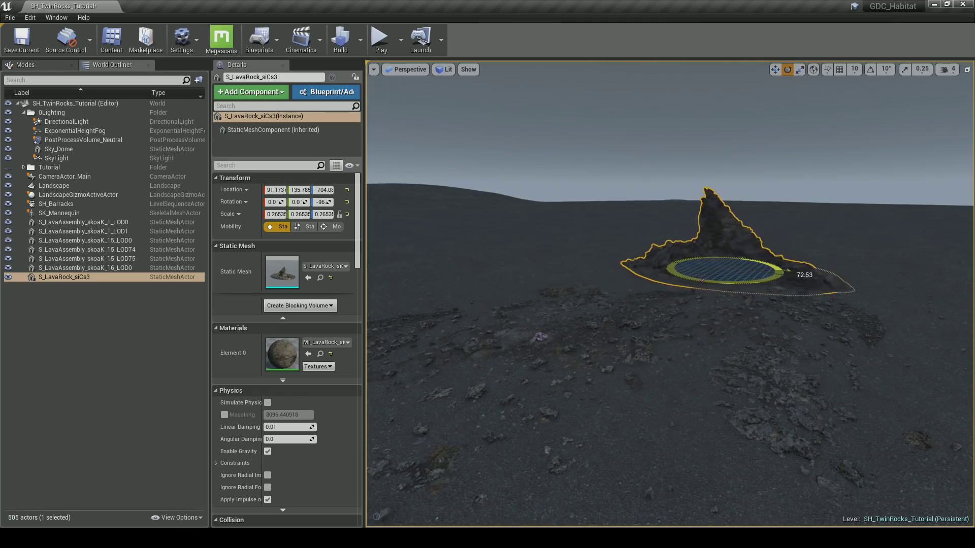
right_drag(733, 282, 728, 312)
key(w)
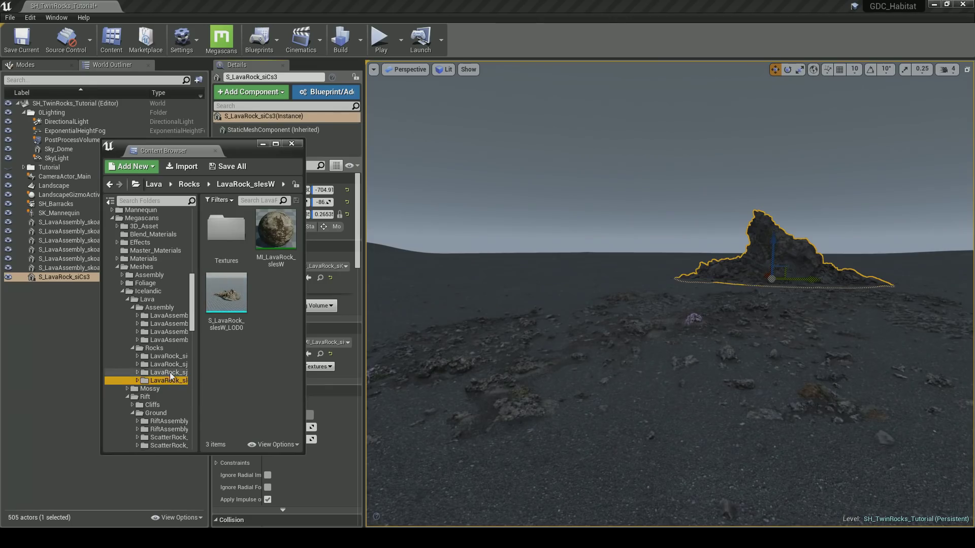
click(170, 373)
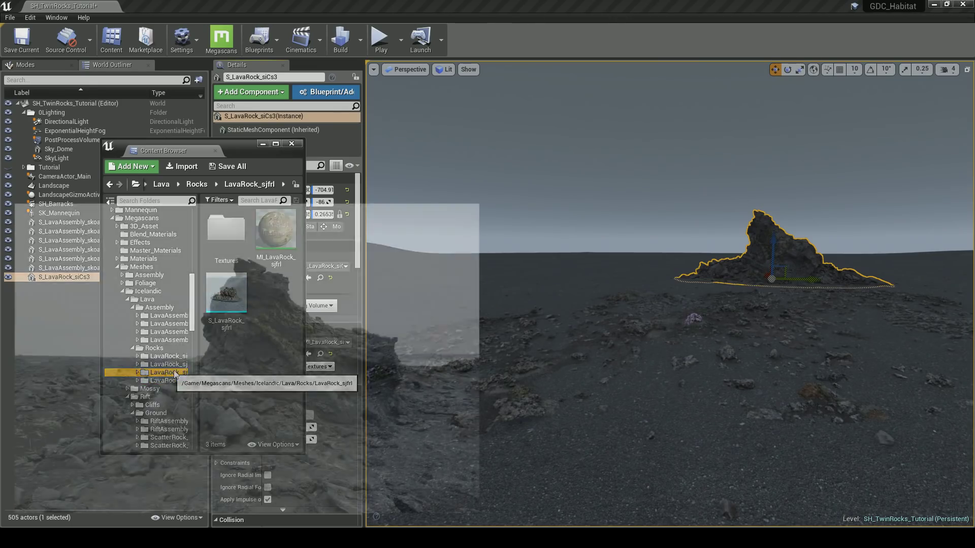
drag(226, 303, 518, 319)
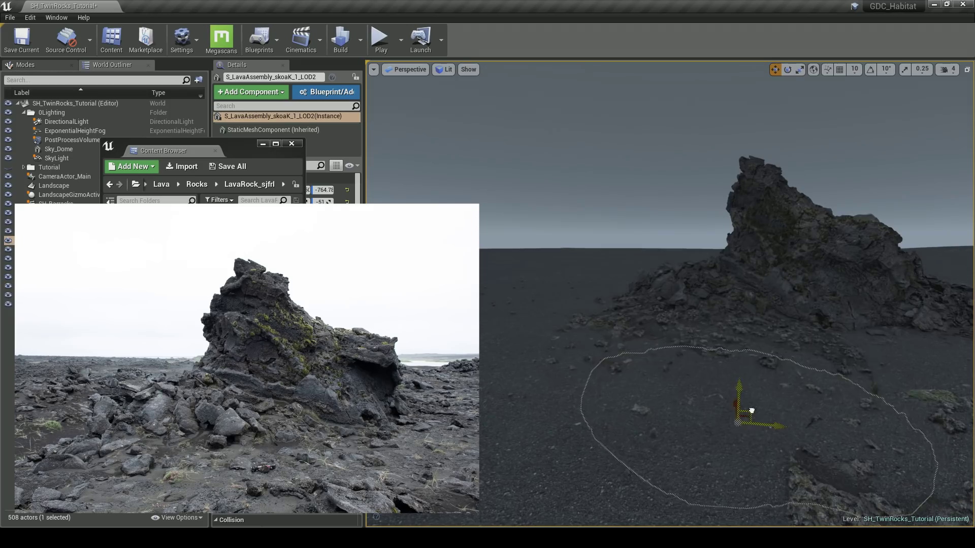
Position the S_LavaAssembly_skoaK_1_LOD2 piece in front of the large lava rock and sink it so it blends into the ground
mouse_move(746, 405)
mouse_down()
mouse_move(746, 371)
mouse_move(741, 406)
mouse_up()
right_drag(740, 406, 760, 451)
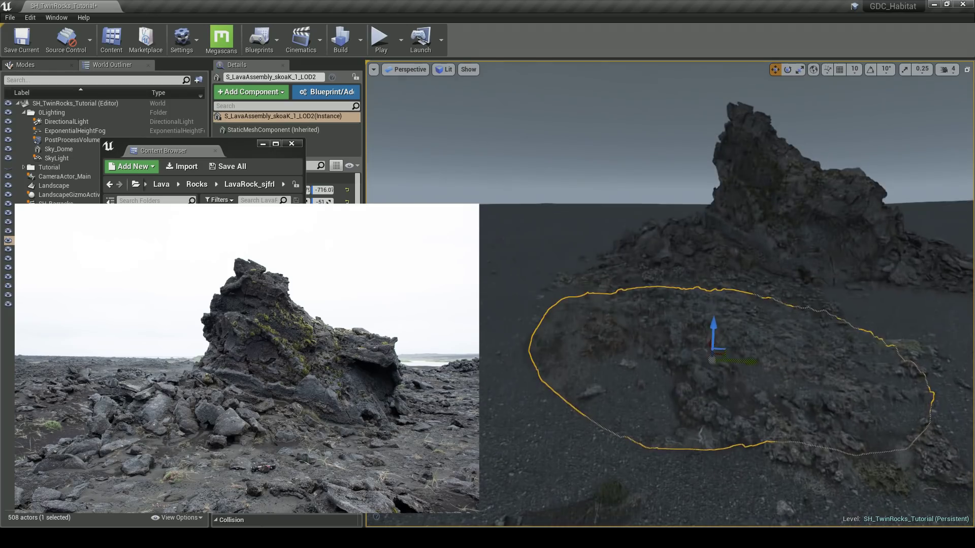
drag(714, 333, 714, 338)
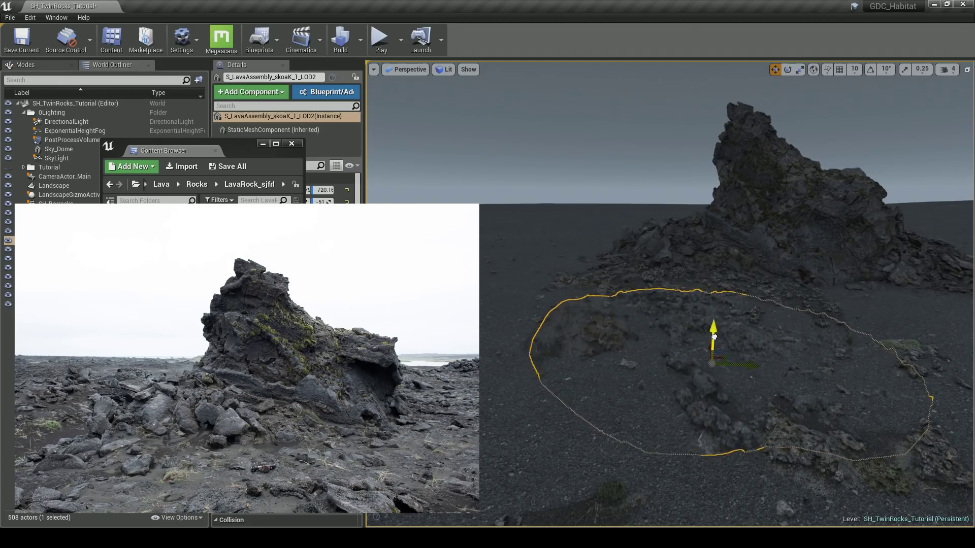
right_drag(714, 337, 712, 336)
drag(750, 305, 724, 294)
drag(700, 363, 703, 363)
key(w)
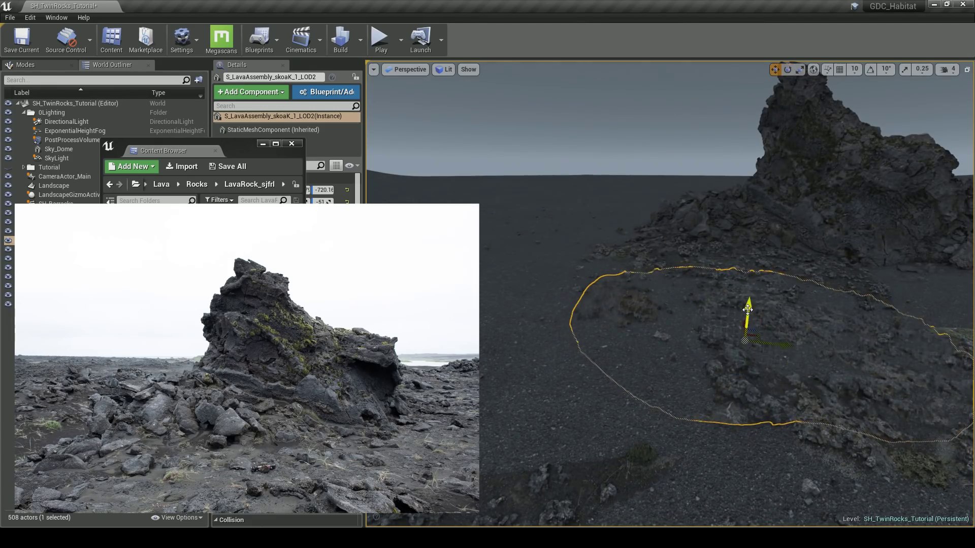
key(Escape)
mouse_move(688, 298)
right_down()
mouse_move(688, 276)
mouse_move(688, 301)
right_up()
Switch landscape editing from Flatten to the Sculpt tool with a circle brush of size about 79.77
click(291, 143)
click(25, 64)
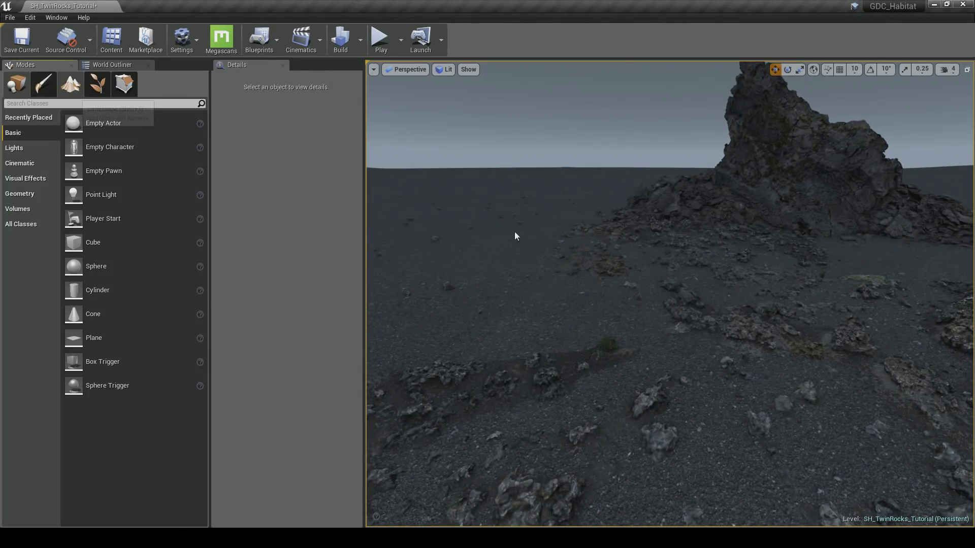
key(shift+3)
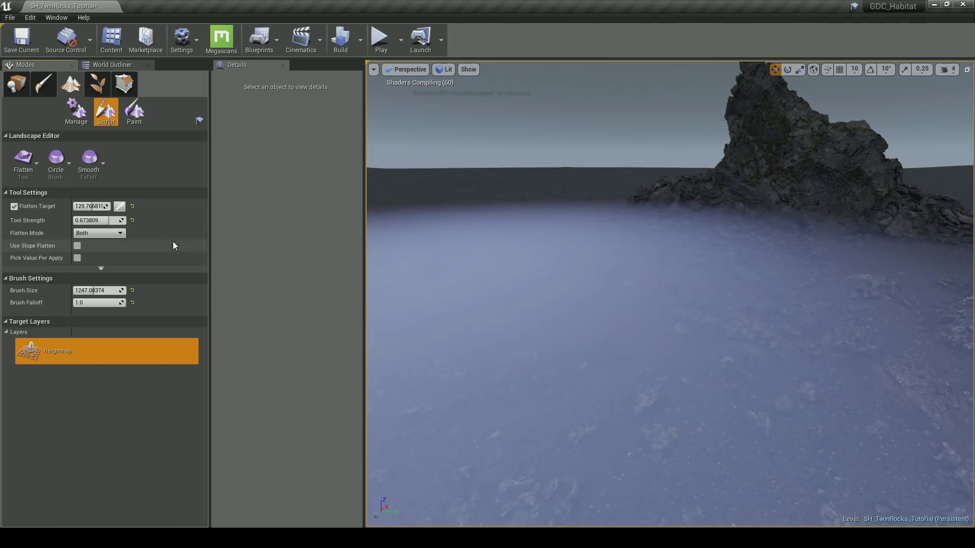
drag(105, 290, 81, 289)
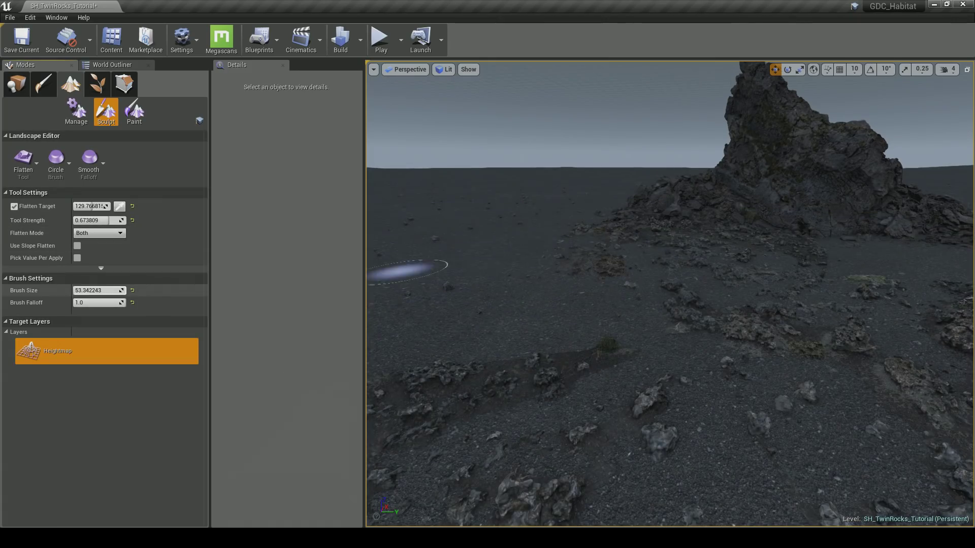
right_drag(522, 311, 472, 296)
click(27, 163)
click(55, 145)
right_drag(635, 285, 665, 300)
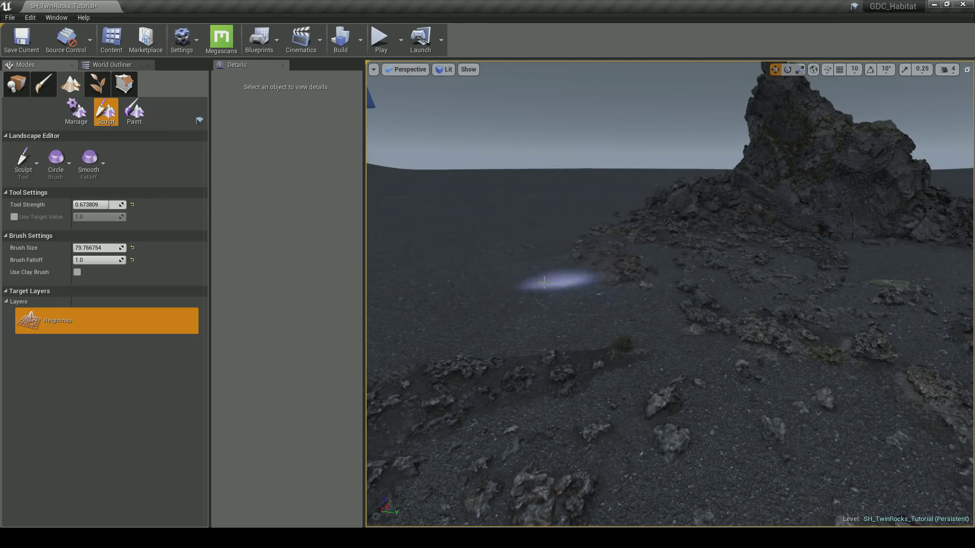
key(s)
mouse_move(754, 386)
right_down()
mouse_move(754, 351)
mouse_move(754, 368)
right_up()
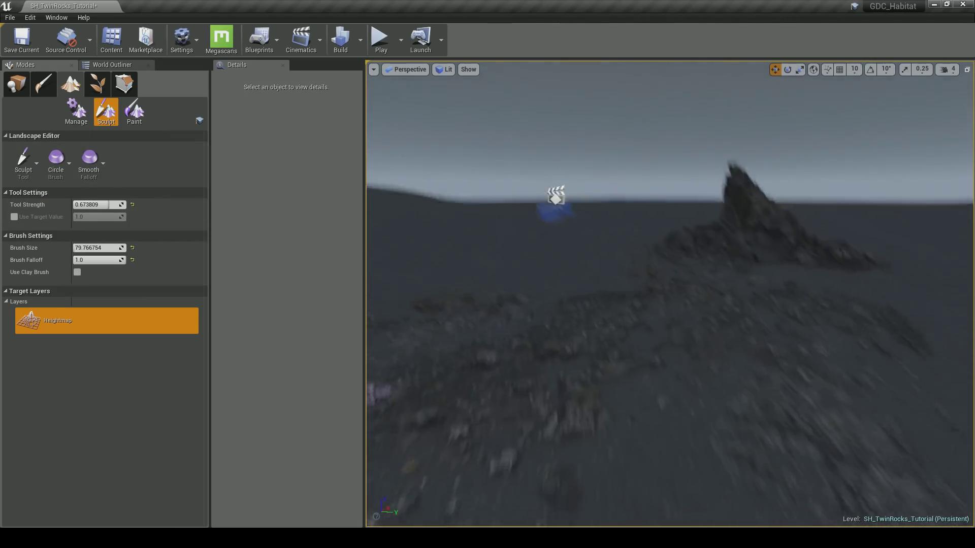
Place the SK_Mannequin mesh from the Mannequin Character Mesh folder on the ground between the two lava rocks as a scale reference
mouse_move(642, 446)
right_down()
mouse_move(625, 432)
mouse_move(583, 452)
mouse_move(625, 462)
right_up()
key(s)
right_drag(713, 426, 741, 441)
key(s)
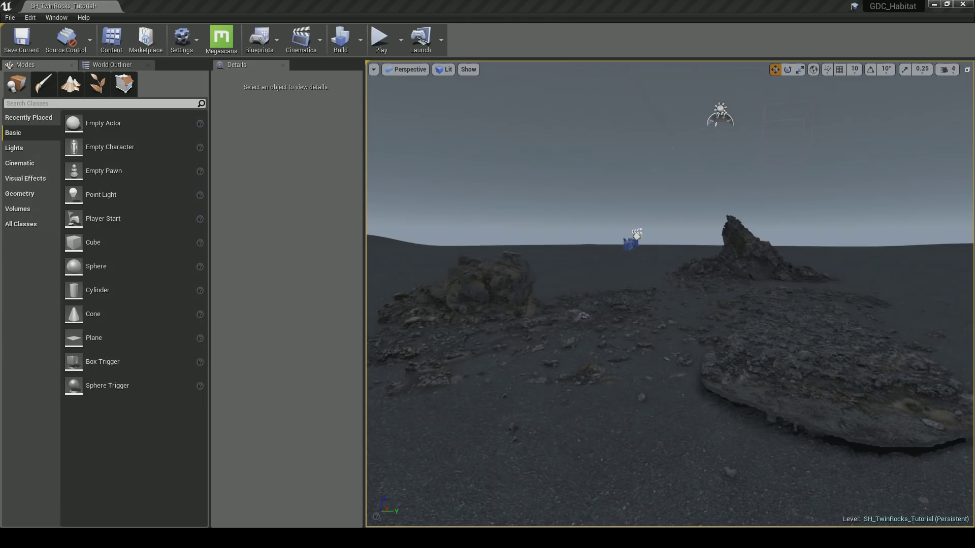
drag(168, 176, 259, 142)
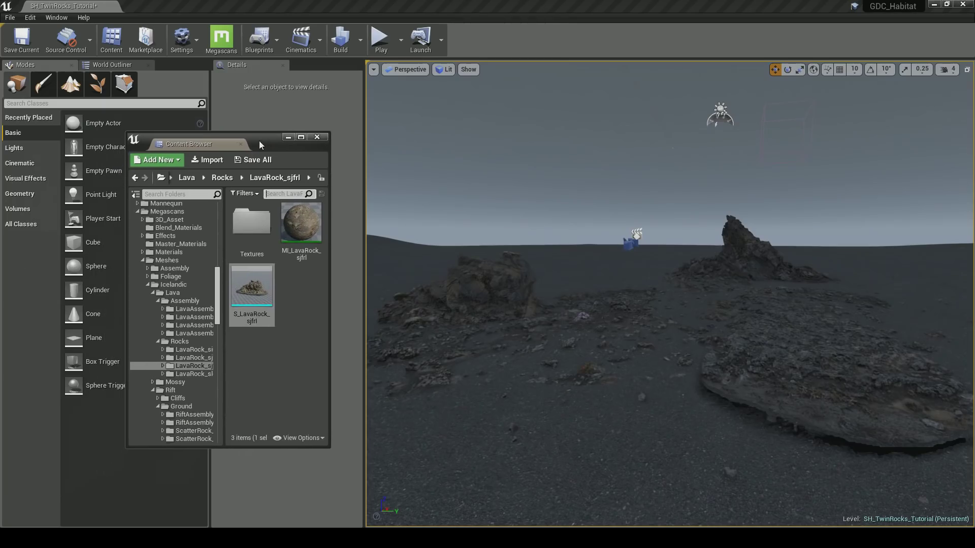
click(171, 204)
double_click(251, 223)
double_click(301, 224)
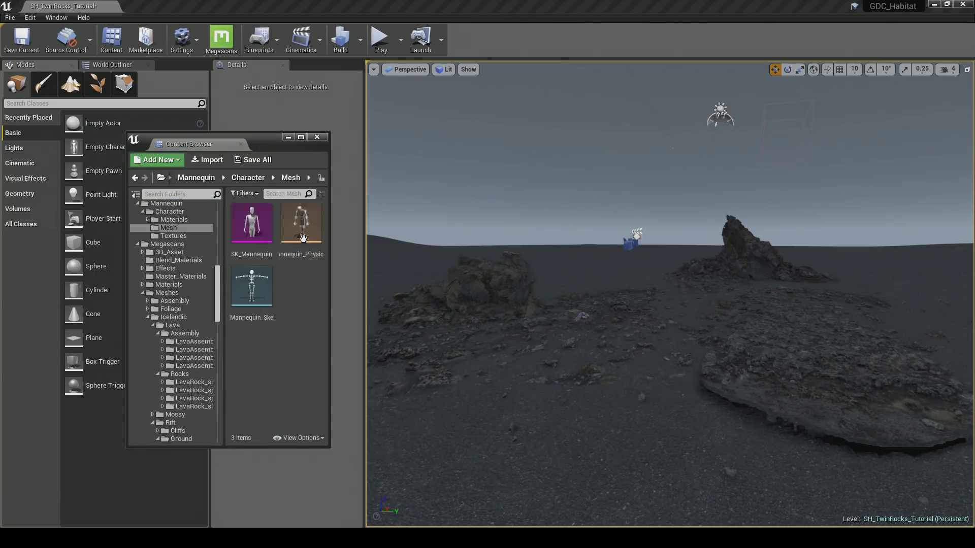
drag(273, 258, 680, 316)
key(e)
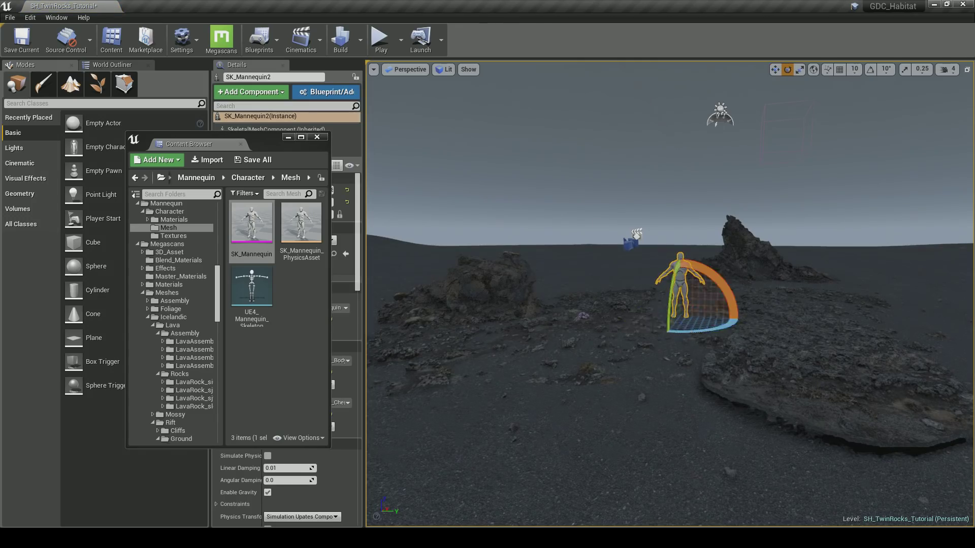
key(f)
right_drag(670, 294, 731, 295)
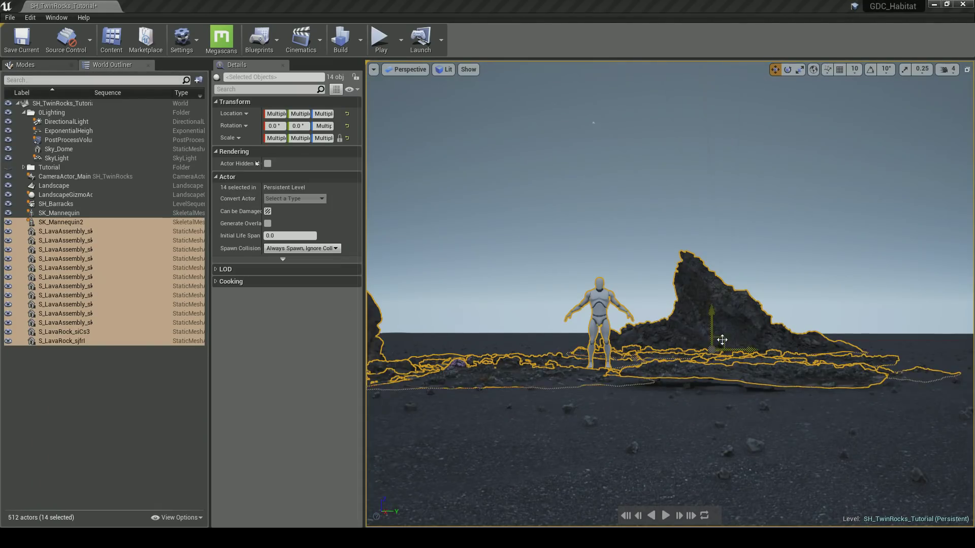
Shift the selected mannequin, lava assemblies and lava rocks sideways together to reframe both rocks in the camera view
drag(722, 340, 817, 340)
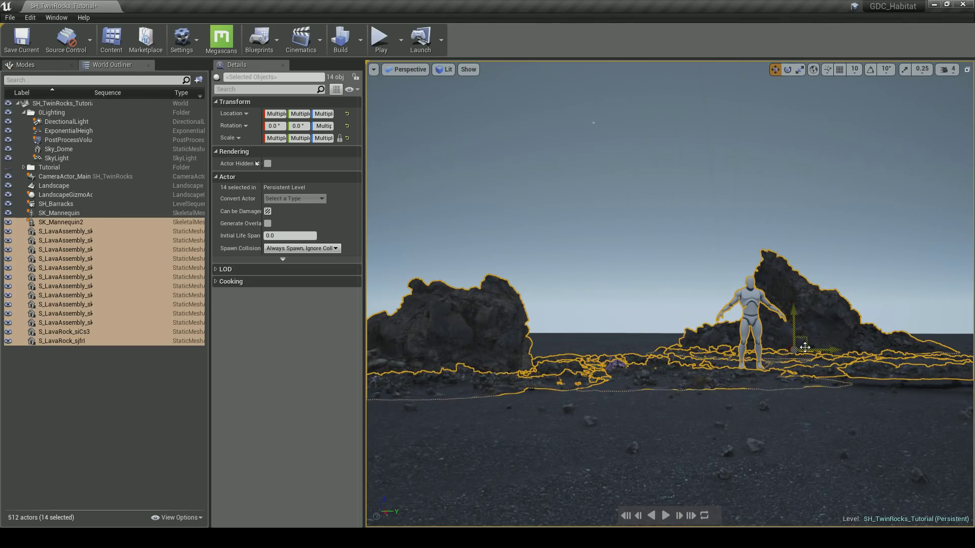
key(Escape)
Enable Constrain Aspect Ratio on CameraActor_Main
click(64, 176)
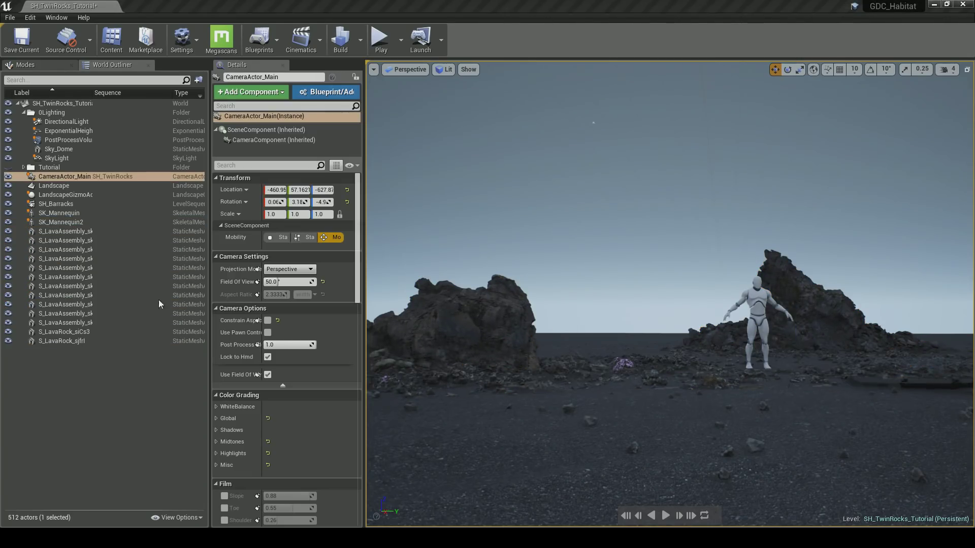
click(268, 321)
key(Escape)
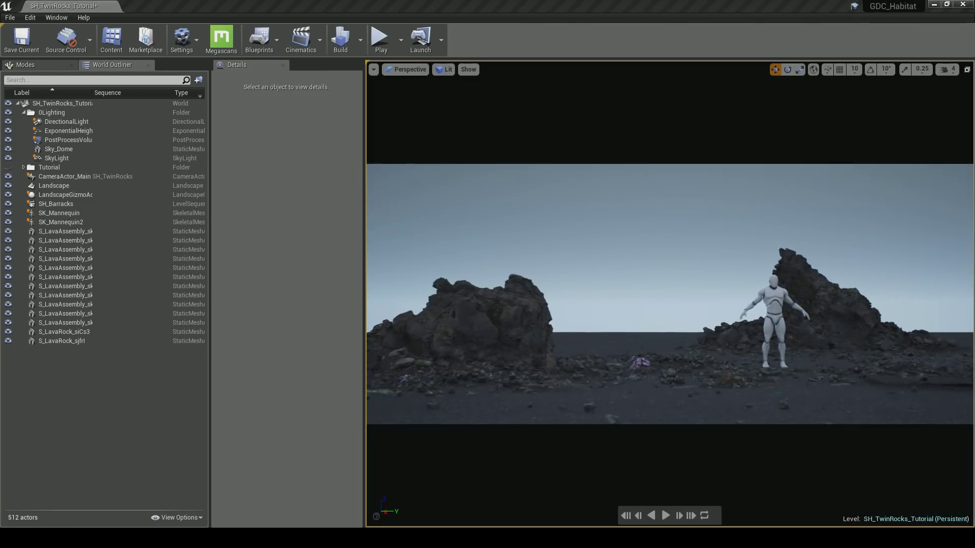
Shift SK_Mannequin2, all the lava assemblies and both lava rocks sideways together to recompose the camera frame
click(63, 340)
shift+click(68, 223)
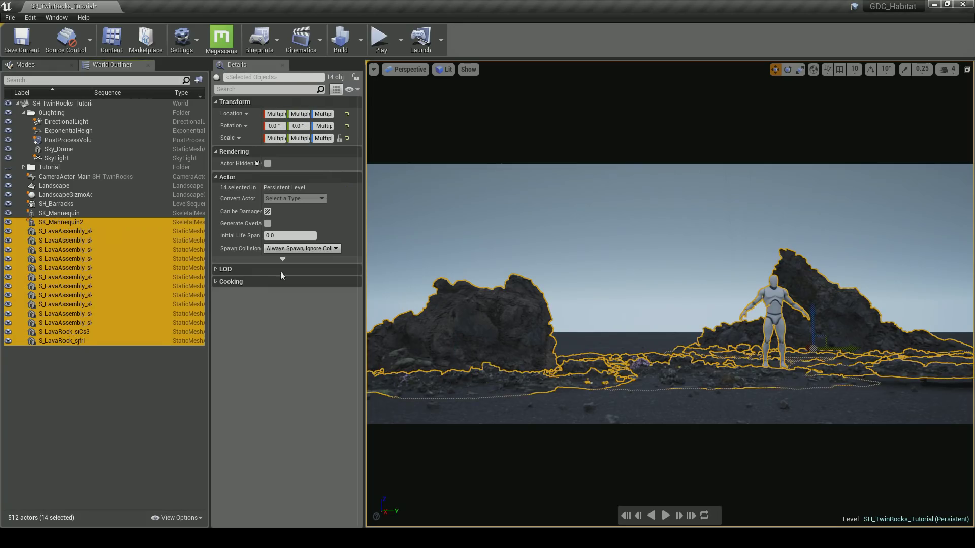
drag(841, 350, 801, 354)
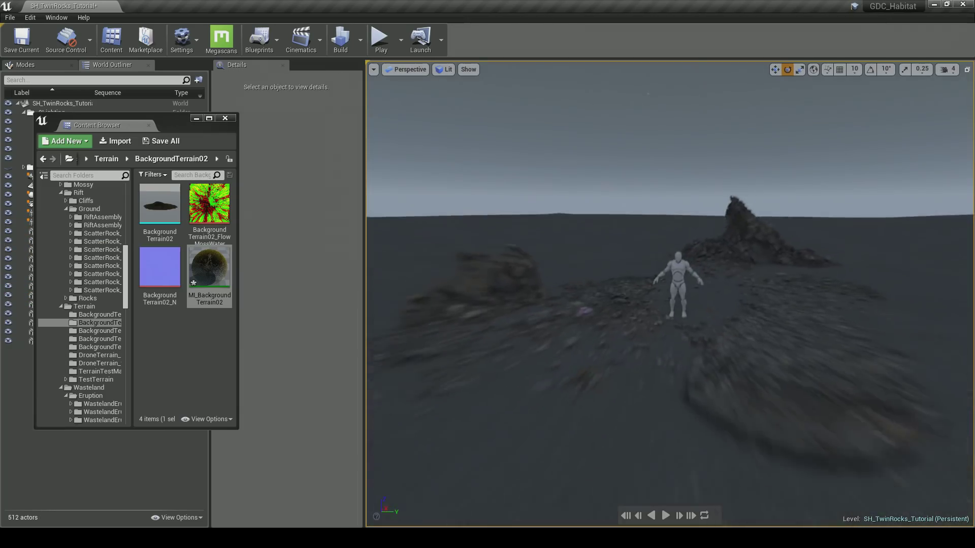
Place the BackgroundTerrain02 mesh at the far edge of the landscape as a background mountain and adjust its orientation
key(s)
right_drag(670, 294, 734, 257)
mouse_move(549, 265)
right_down()
mouse_move(564, 259)
mouse_move(551, 328)
mouse_move(559, 281)
right_up()
key(s)
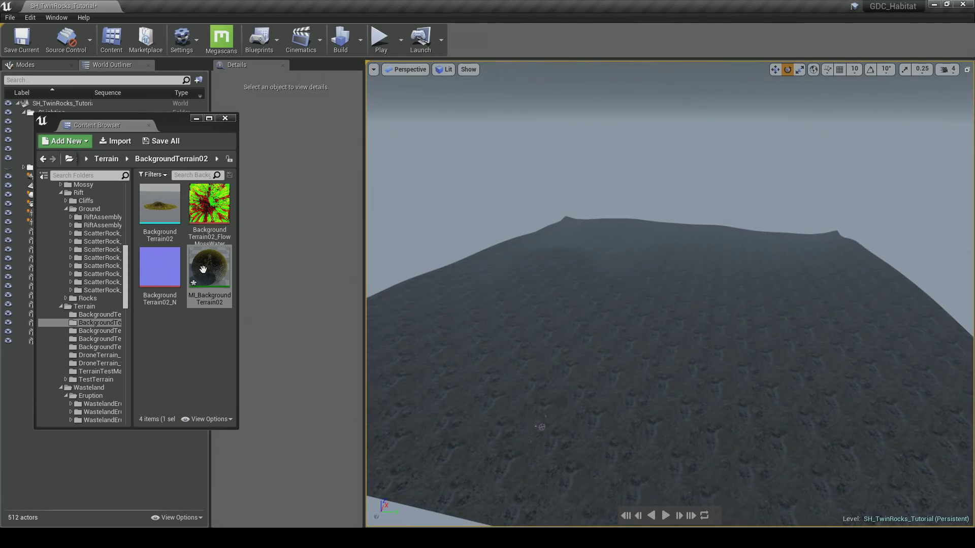
drag(167, 218, 616, 243)
right_drag(616, 244, 626, 220)
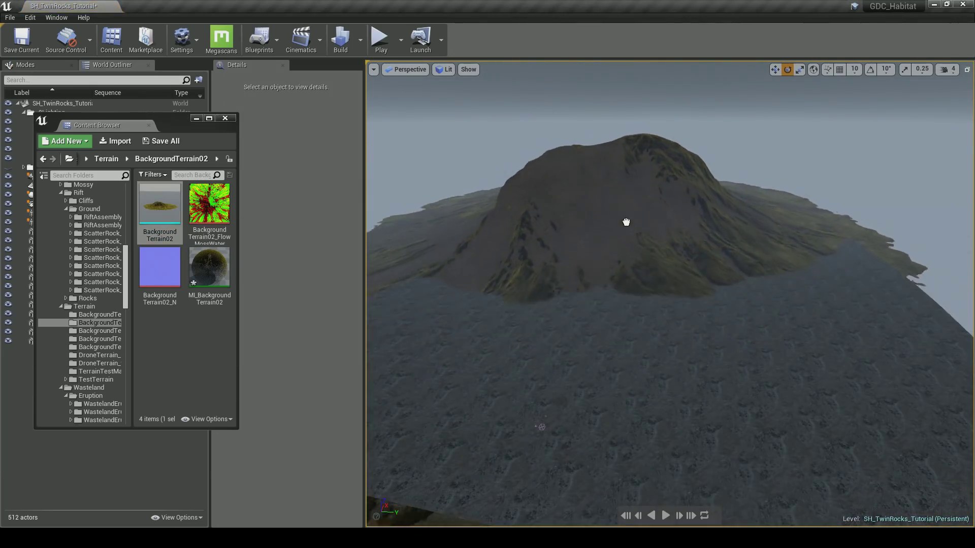
click(623, 215)
mouse_move(624, 204)
mouse_down()
mouse_move(624, 168)
mouse_move(673, 181)
mouse_move(640, 196)
mouse_up()
key(e)
right_drag(640, 196, 777, 195)
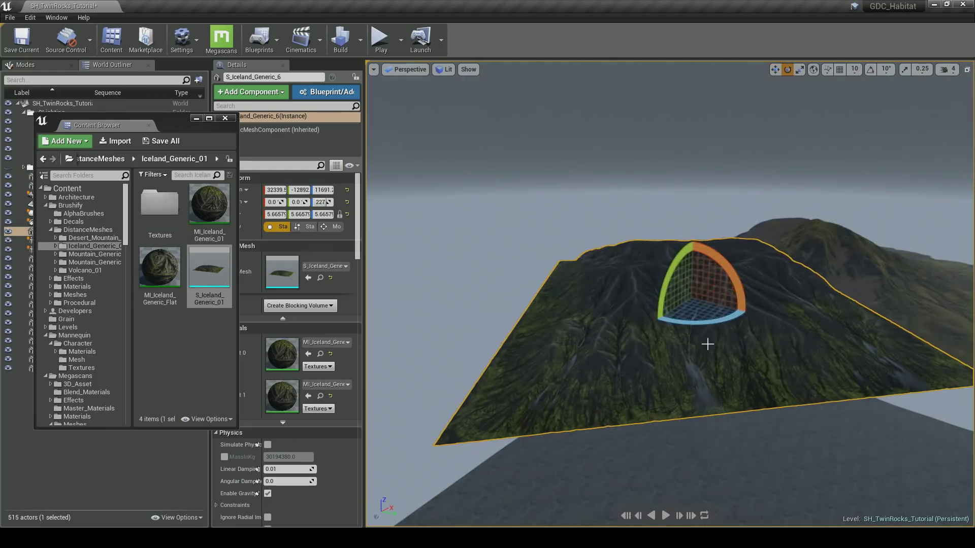
Position the Iceland distance mesh and the BackgroundTerrain02 mountain on the horizon behind the lava rocks
key(w)
right_drag(708, 344, 802, 365)
key(Escape)
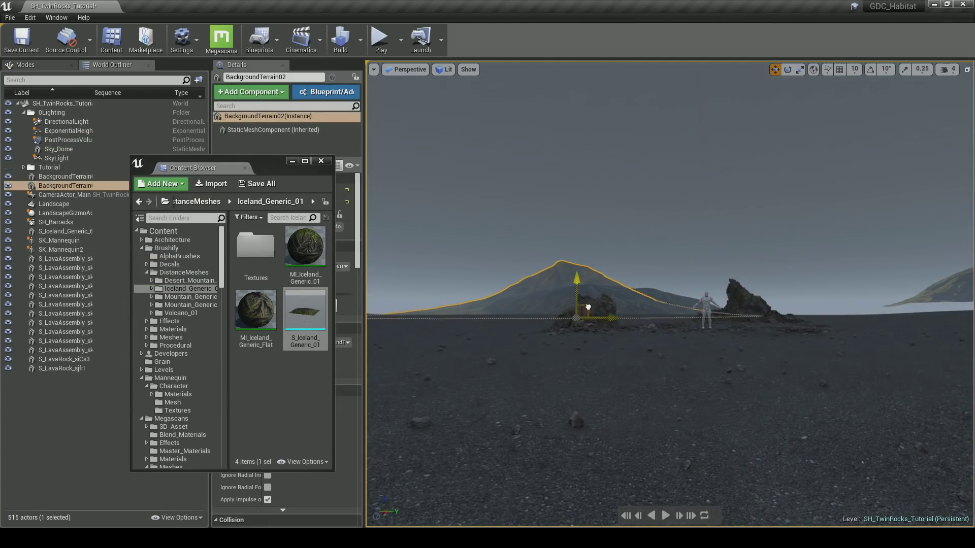
mouse_move(773, 250)
right_down()
mouse_move(802, 249)
mouse_move(805, 234)
mouse_move(773, 249)
right_up()
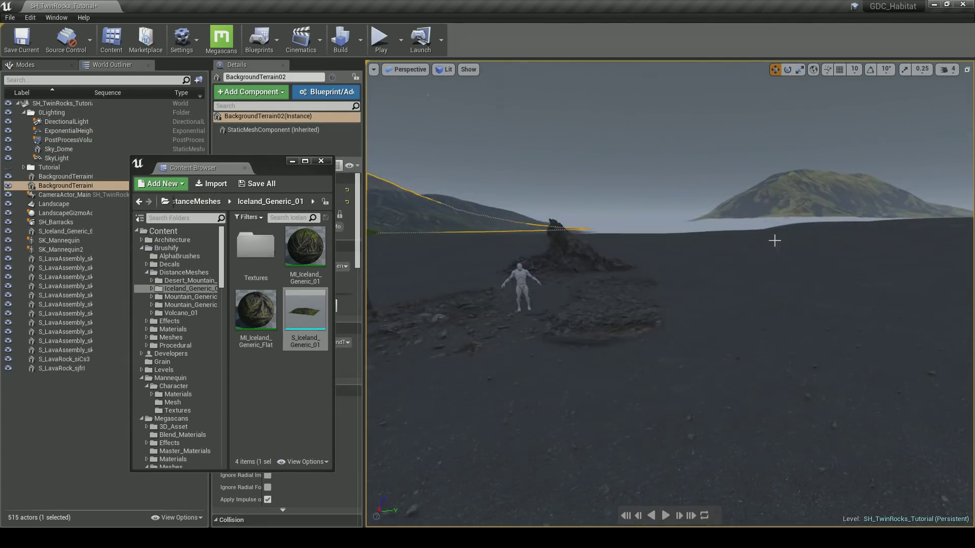
key(e)
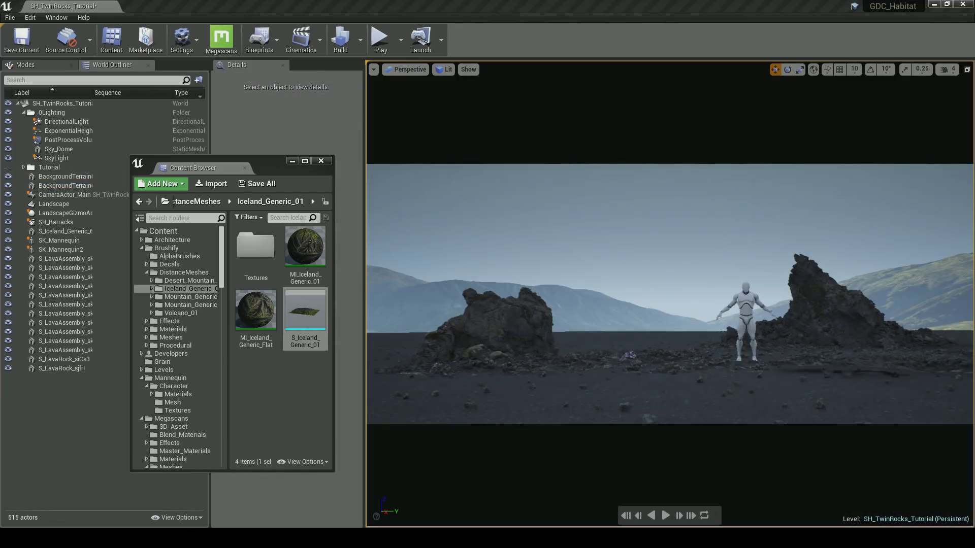
Shift S_Iceland_Generic_6 and BackgroundTerrain02 sideways along the horizon behind the left-hand lava rock in the camera view
click(406, 294)
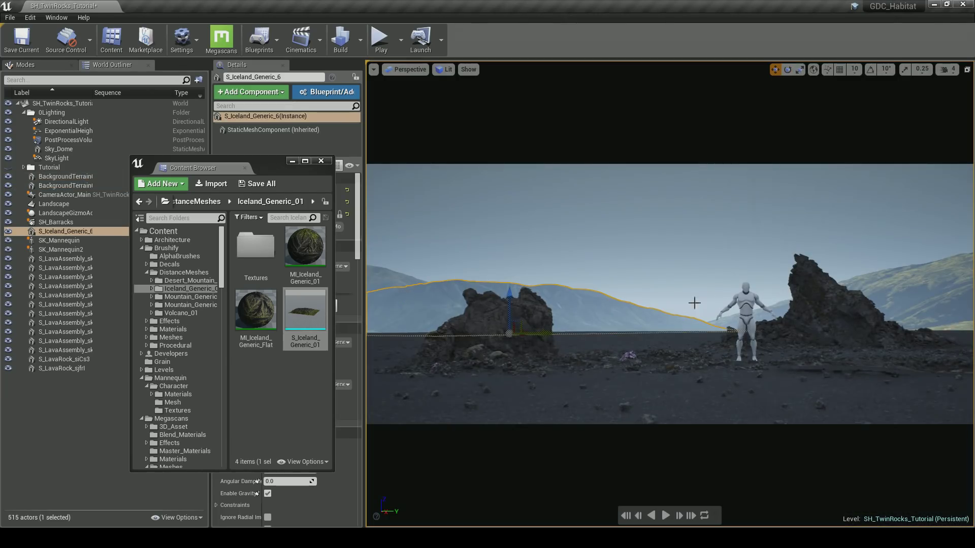
drag(538, 332, 553, 342)
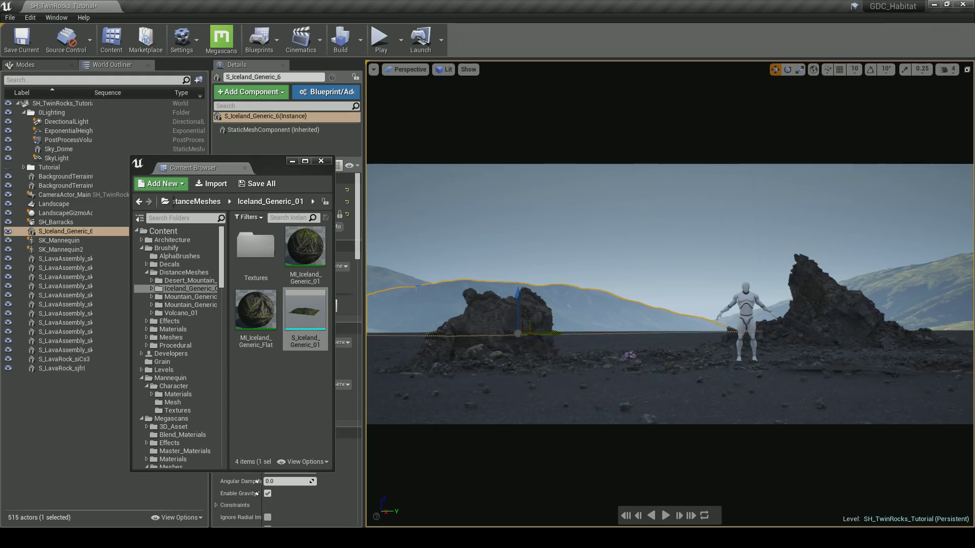
click(404, 286)
drag(396, 336, 479, 353)
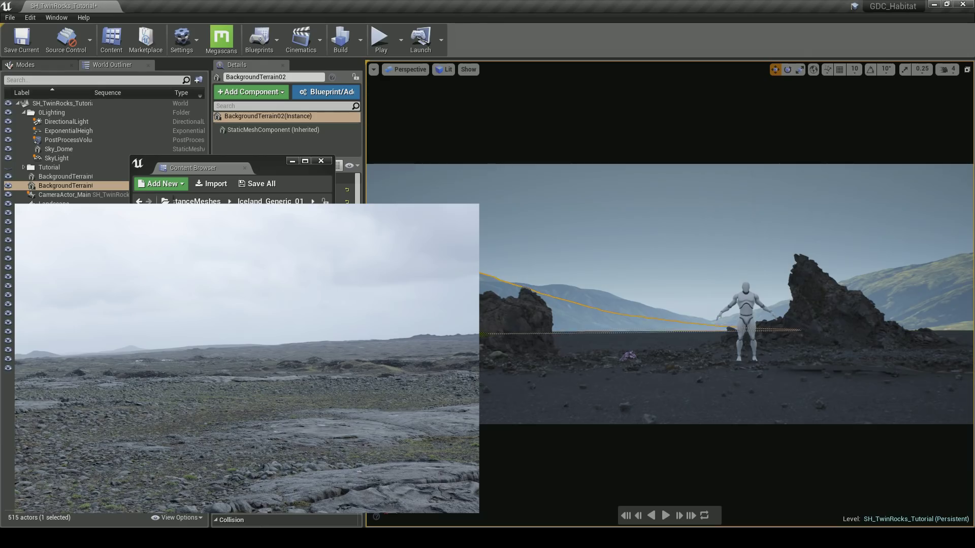
Reposition S_Iceland_Generic_6 and BackgroundTerrain02 together in the distance and fine-tune BackgroundTerrain02 sideways in the camera view
key(r)
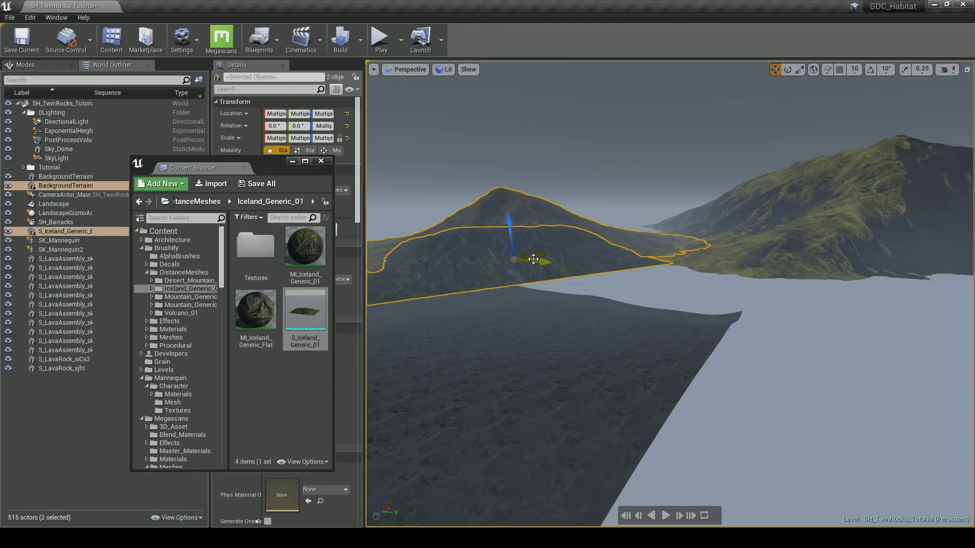
drag(533, 259, 617, 208)
click(608, 222)
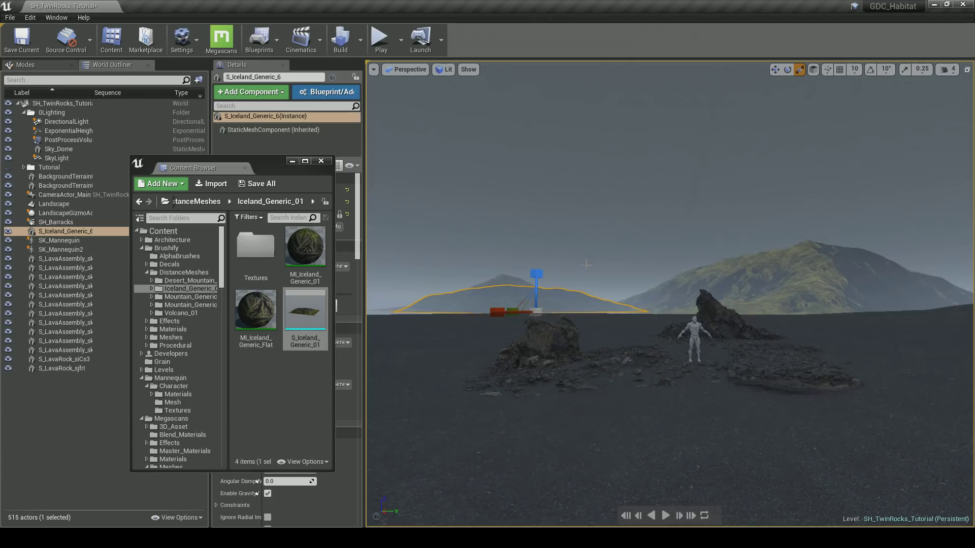
right_drag(594, 233, 594, 233)
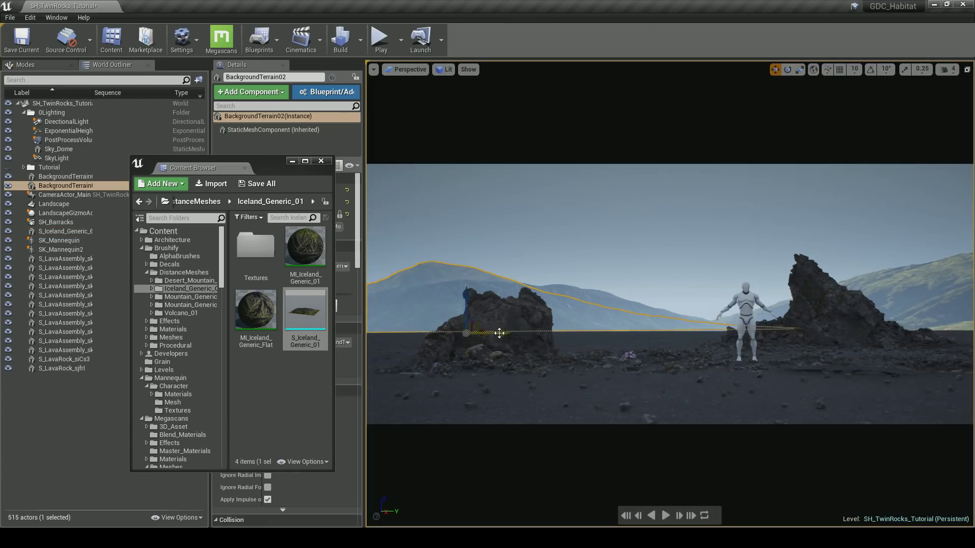
drag(499, 333, 466, 335)
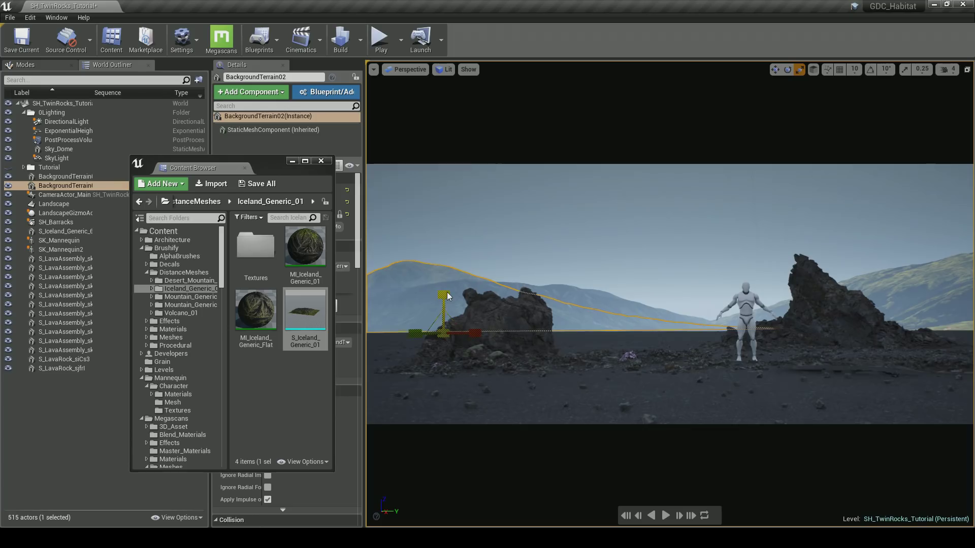
key(Escape)
Scale BackgroundTerrain01 down vertically so the mountain behind the right-hand lava rock sits lower on the horizon
click(869, 301)
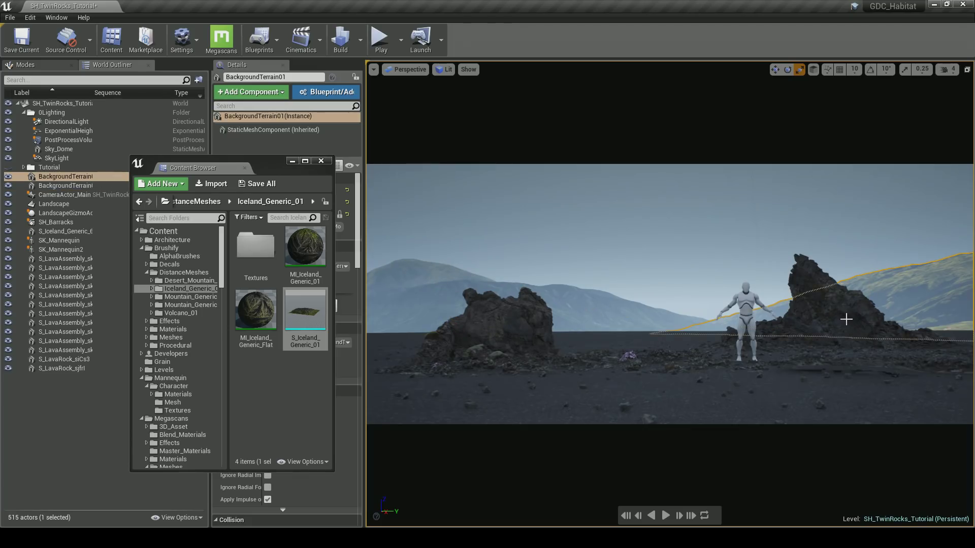
key(shift+c)
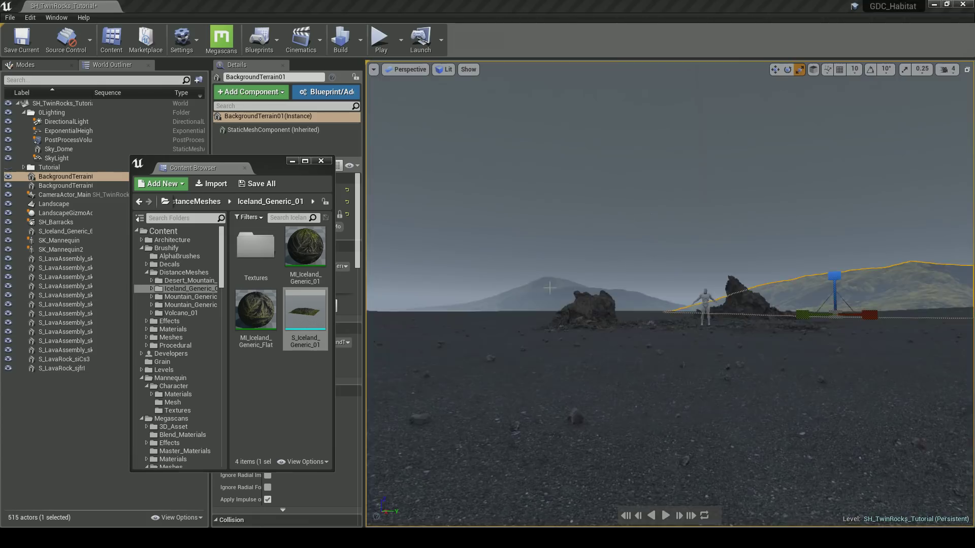
right_drag(535, 291, 561, 291)
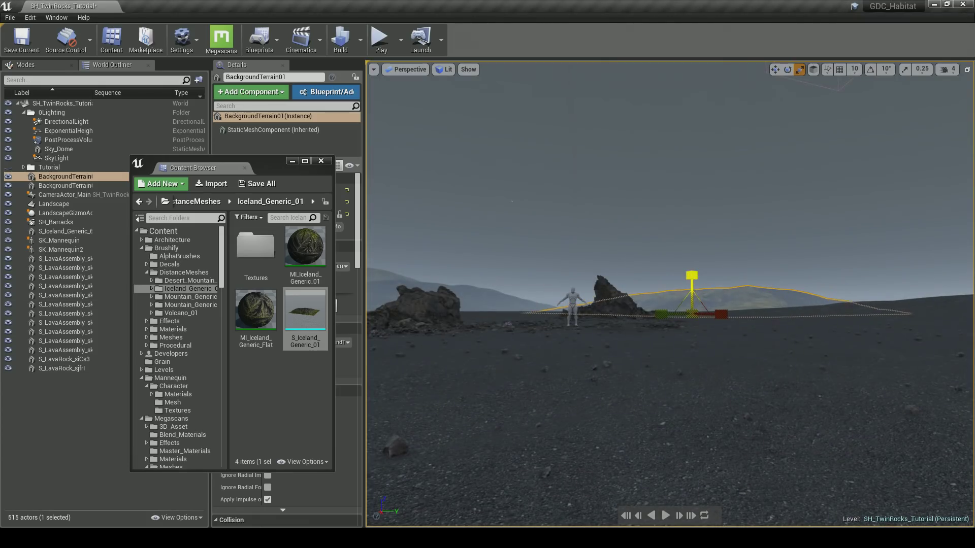
key(Escape)
key(shift+c)
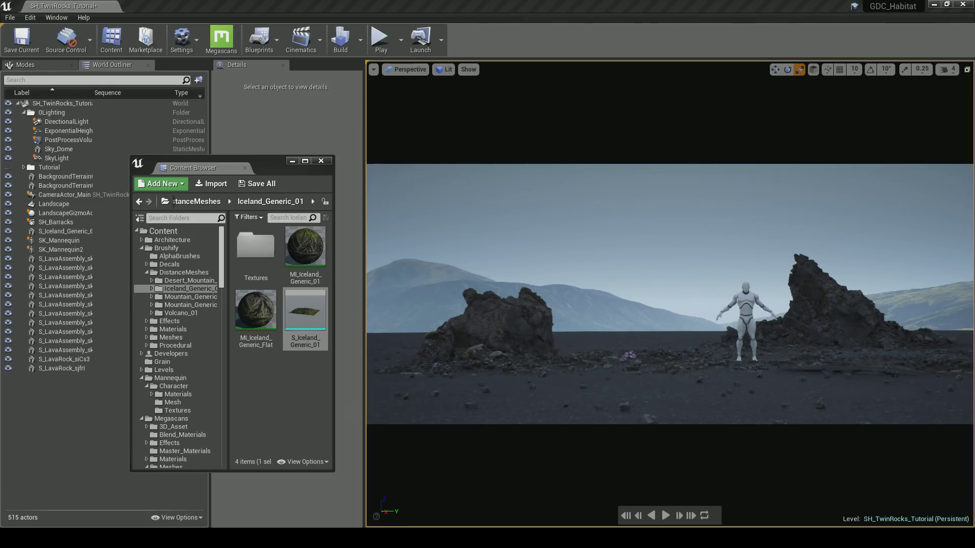
Shift the left-hand lava rock toward the mannequin and duplicate the lava assembly between the rocks into the foreground
click(488, 334)
drag(511, 369, 531, 366)
click(695, 352)
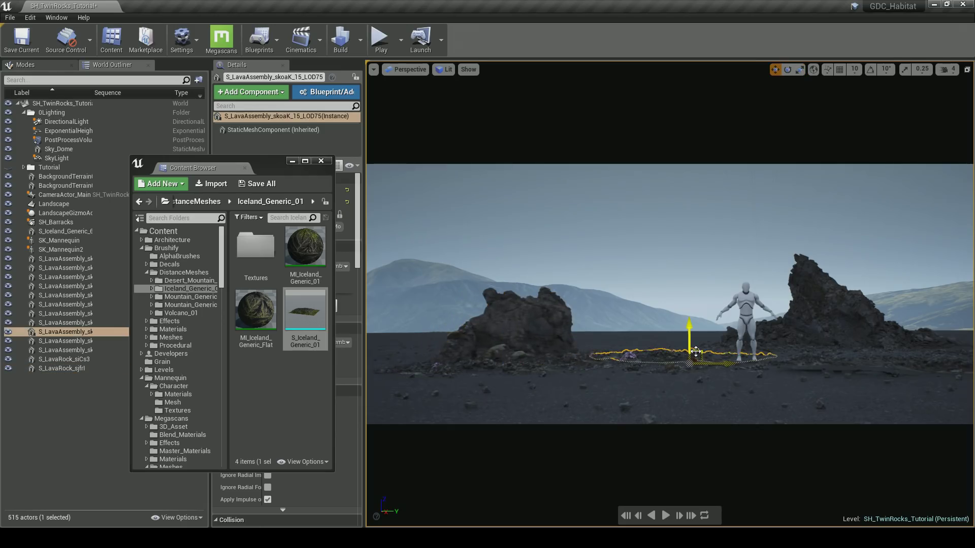
alt+drag(696, 360, 566, 412)
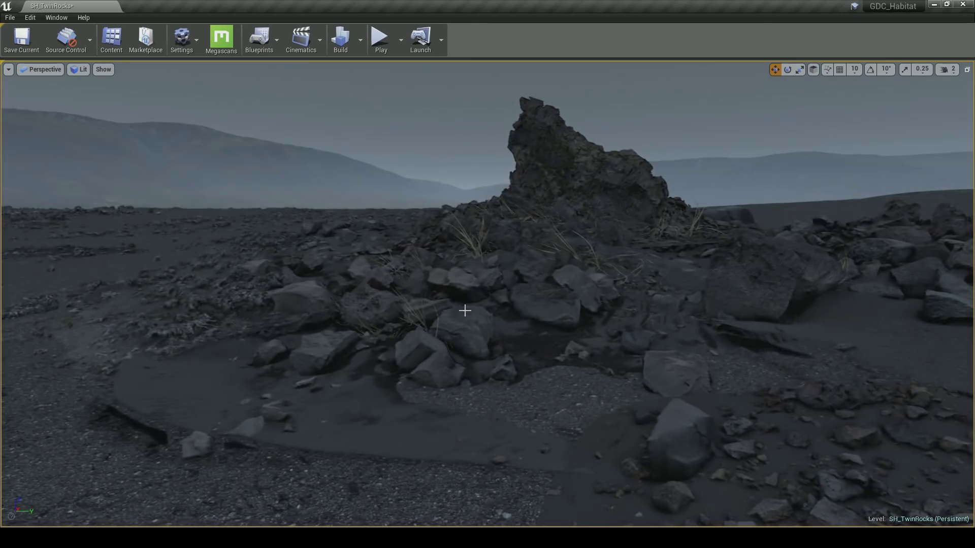
Try to reposition the large rocky lava assembly in front of the tall lava rock
click(498, 324)
key(f)
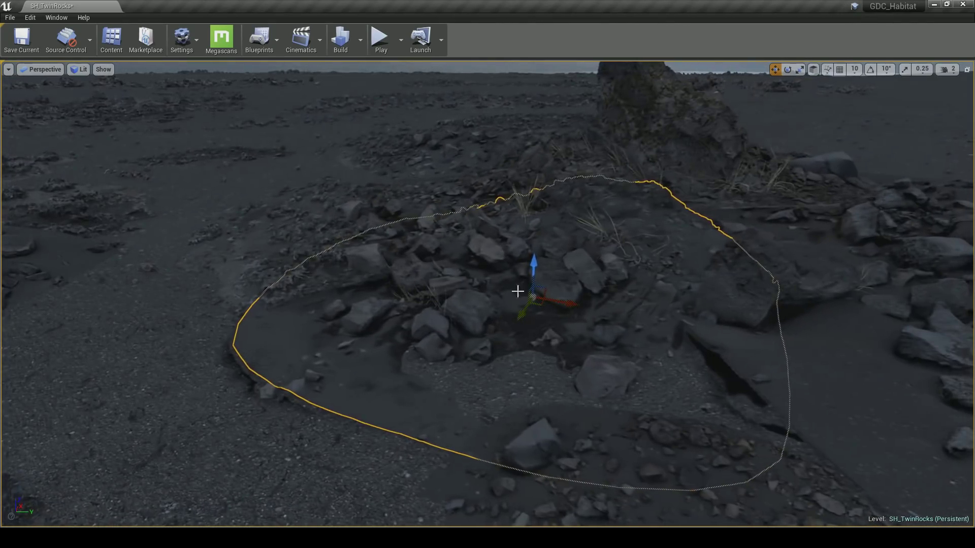
drag(528, 295, 526, 274)
key(ctrl+z)
Move the smaller lava assembly forward over the exposed edge of the neighbouring rocky assembly to blend the two
right_drag(520, 310, 482, 355)
click(350, 268)
click(369, 263)
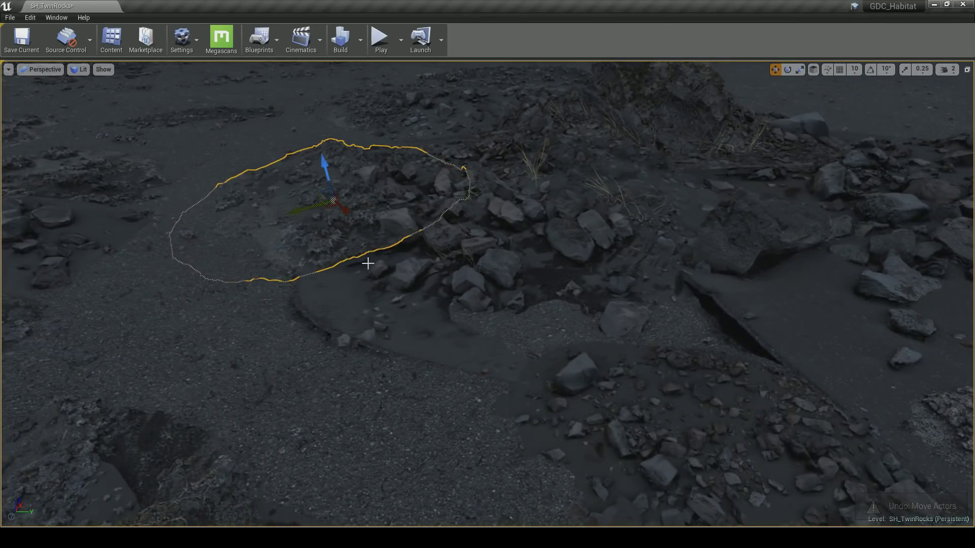
right_drag(368, 263, 343, 188)
drag(342, 183, 423, 268)
key(e)
key(w)
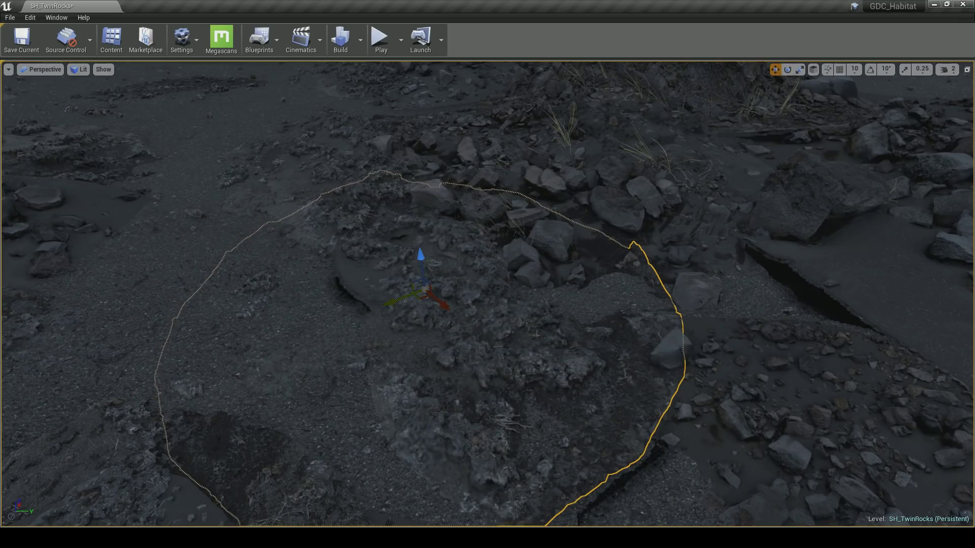
Rotate the rocky lava assembly behind the blended piece to vary how its stones overlap
click(516, 251)
key(e)
drag(592, 218, 594, 226)
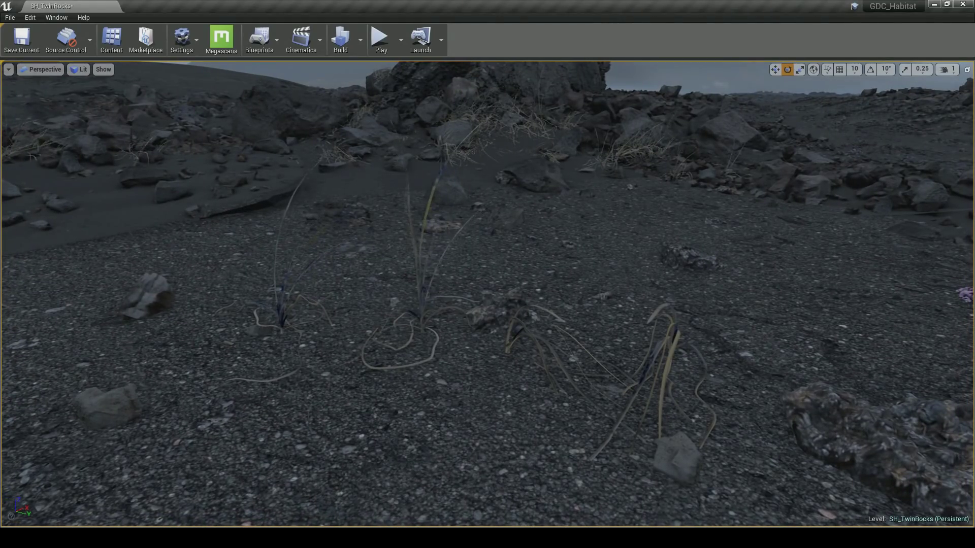
Rotate two of the dry grass clumps on the gravel to vary their orientation
click(421, 315)
drag(419, 351, 475, 350)
click(508, 345)
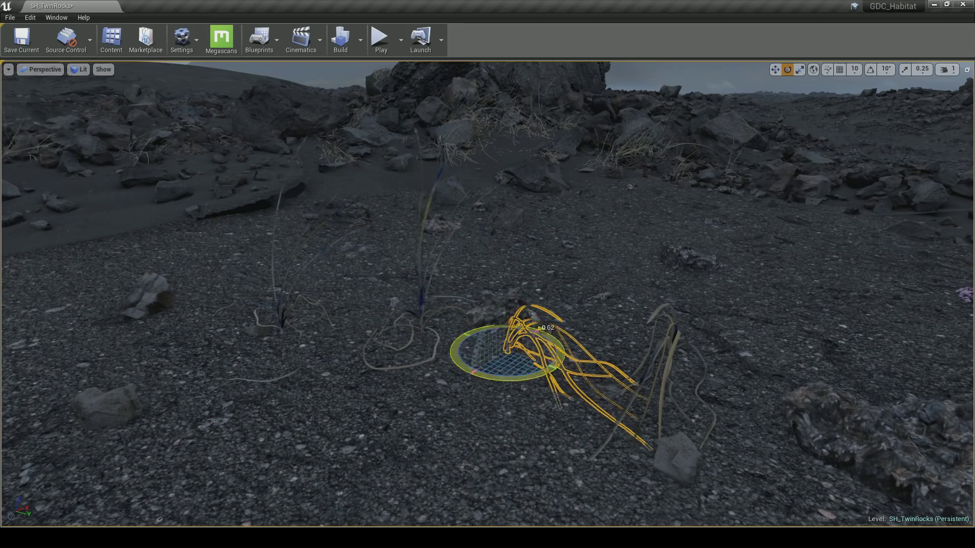
right_drag(562, 375, 681, 374)
key(a)
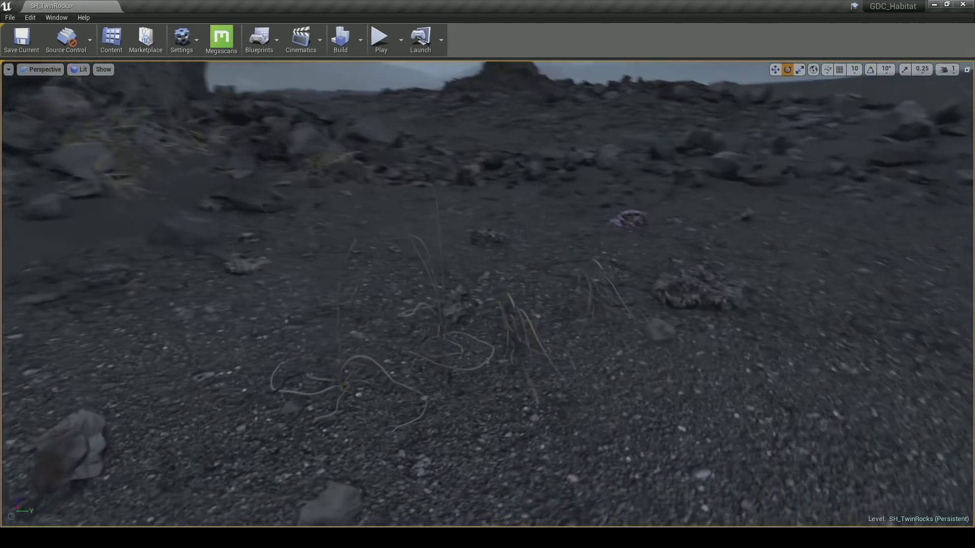
right_drag(607, 375, 574, 359)
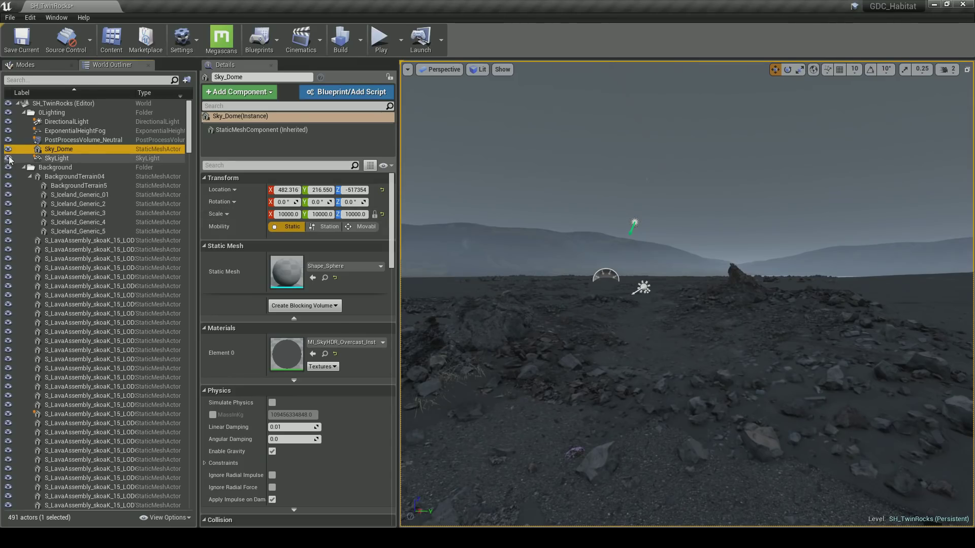
Hide the DirectionalLight, SkyLight, Sky_Dome, ExponentialHeightFog and PostProcessVolume_Neutral actors to strip the scene's lighting setup
click(8, 121)
click(8, 158)
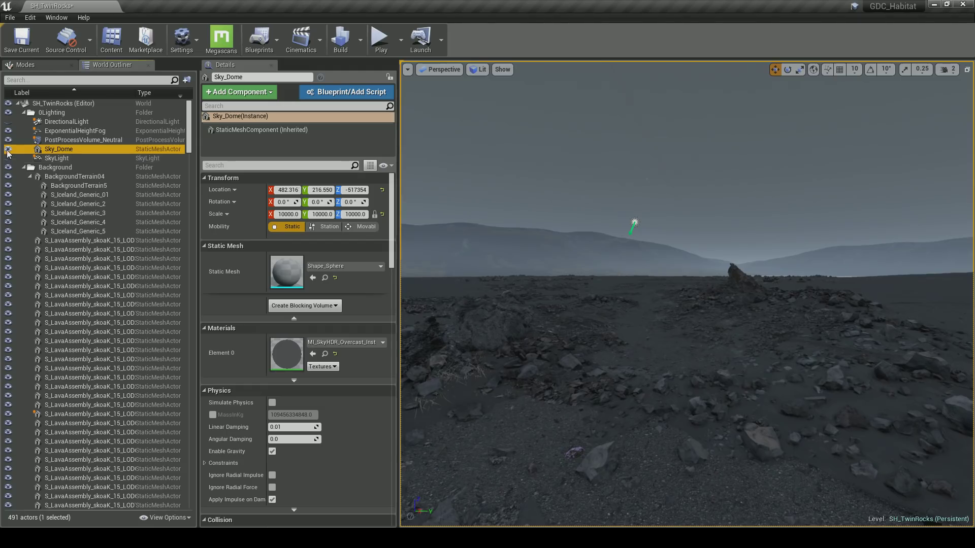
click(9, 149)
click(8, 131)
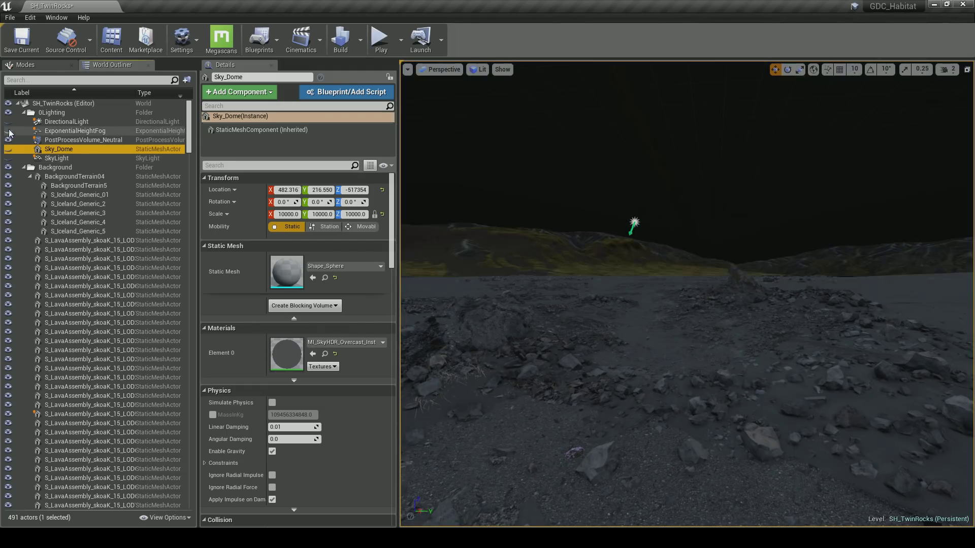
right_drag(579, 294, 630, 287)
right_drag(687, 294, 625, 302)
click(8, 140)
right_drag(579, 289, 604, 228)
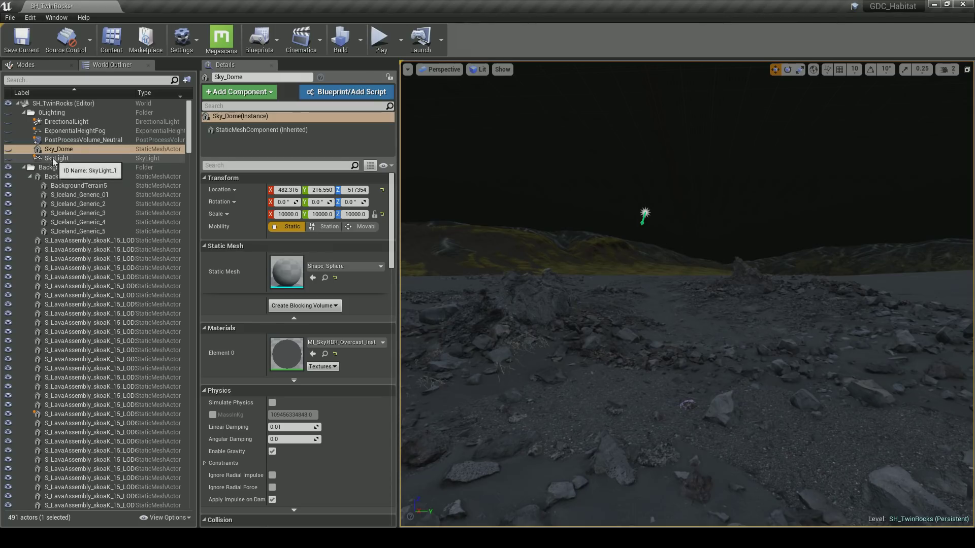
Make Sky_Dome visible again and inspect the sphere around the landscape from different viewpoints
click(8, 150)
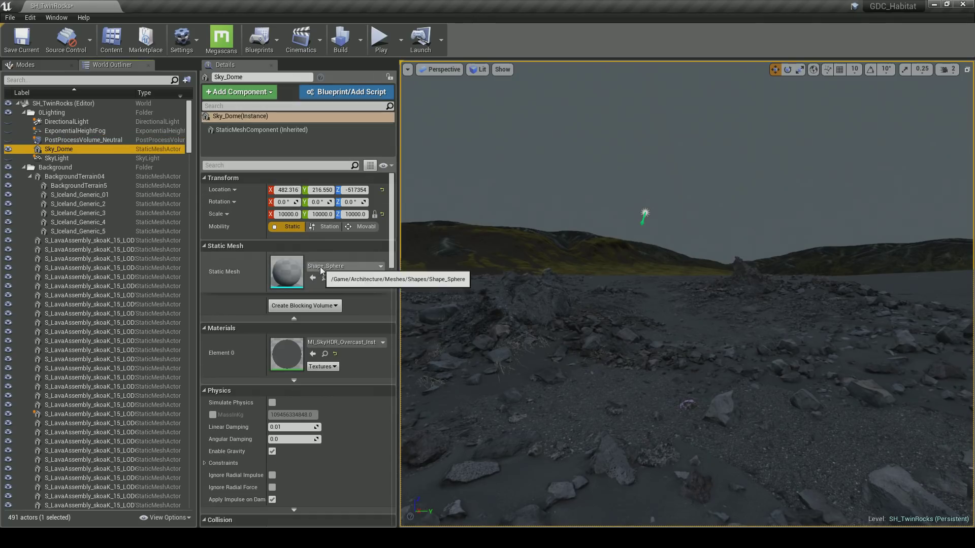
mouse_move(601, 285)
right_down()
mouse_move(559, 254)
mouse_move(467, 223)
mouse_move(417, 259)
mouse_move(600, 285)
right_up()
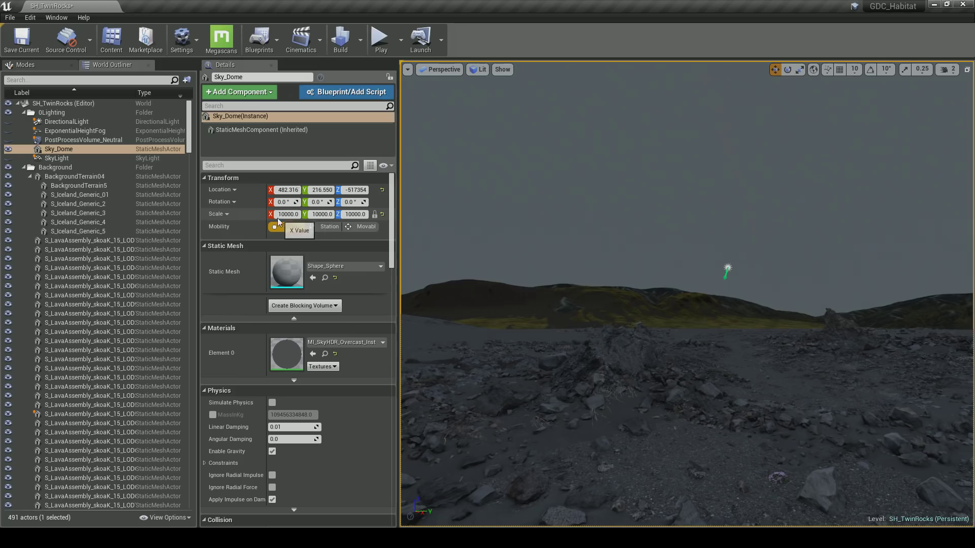
click(951, 71)
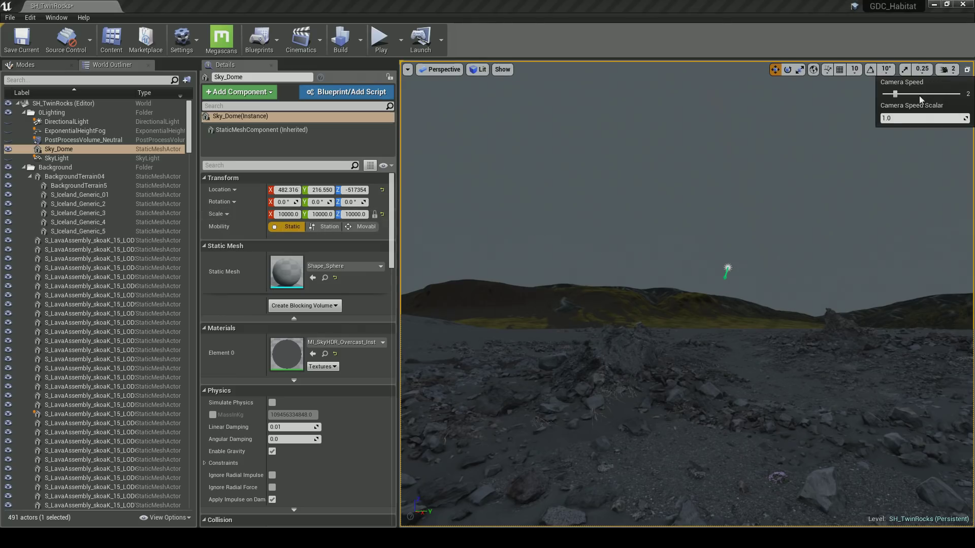
key(s)
right_drag(848, 174, 960, 214)
key(a)
key(w)
key(a)
key(w)
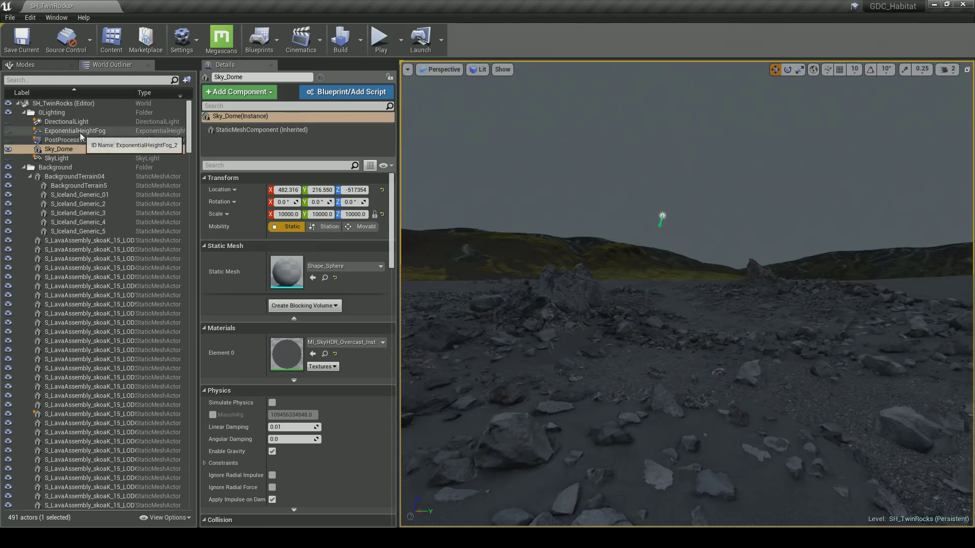
Make the ExponentialHeightFog actor visible again to bring the haze back over the background mountains
click(77, 131)
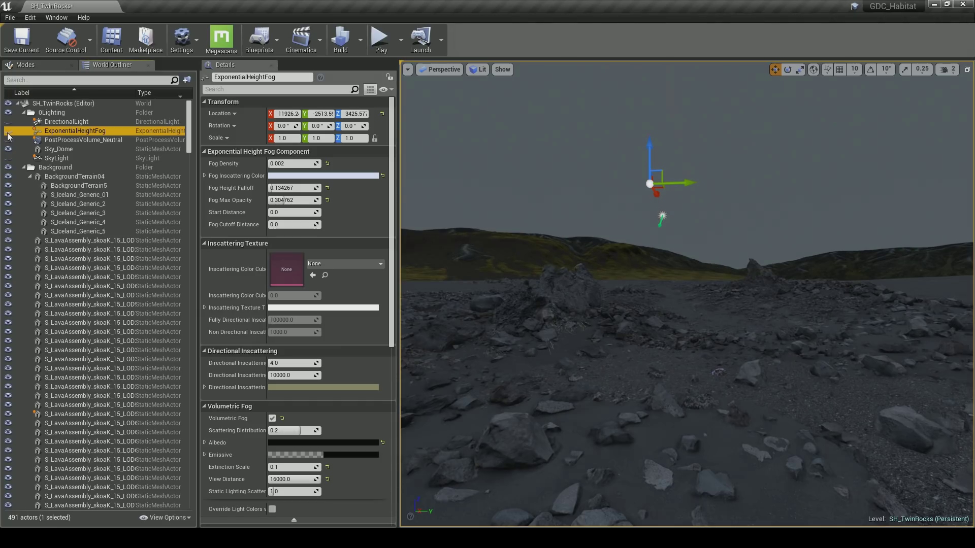
click(8, 132)
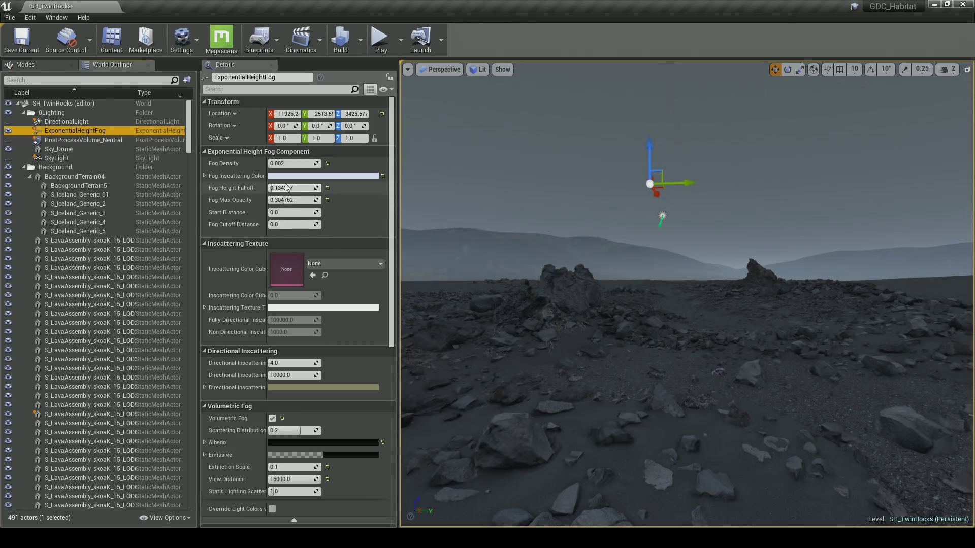
Try lowering the height fog's Fog Height Falloff to about 0.02 and undo the change
drag(283, 188, 289, 188)
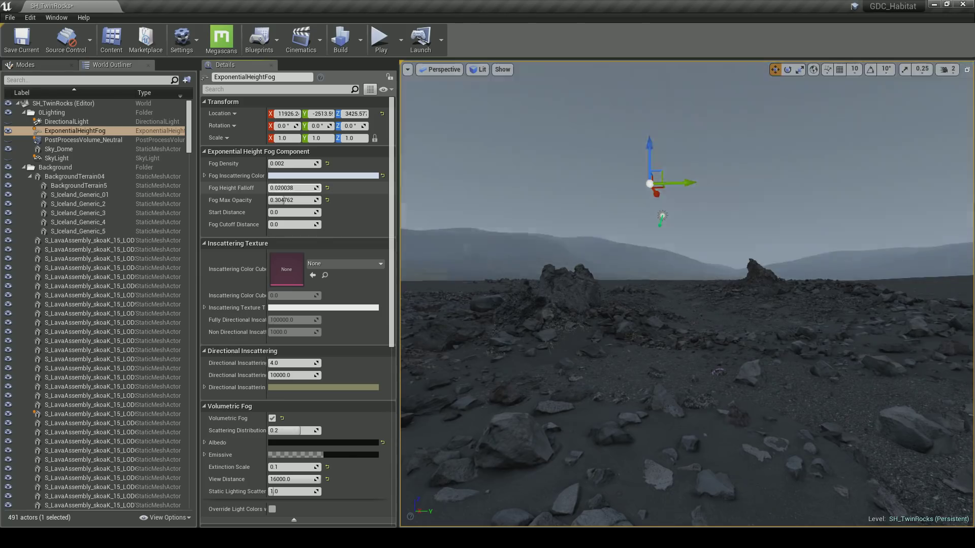
key(ctrl+z)
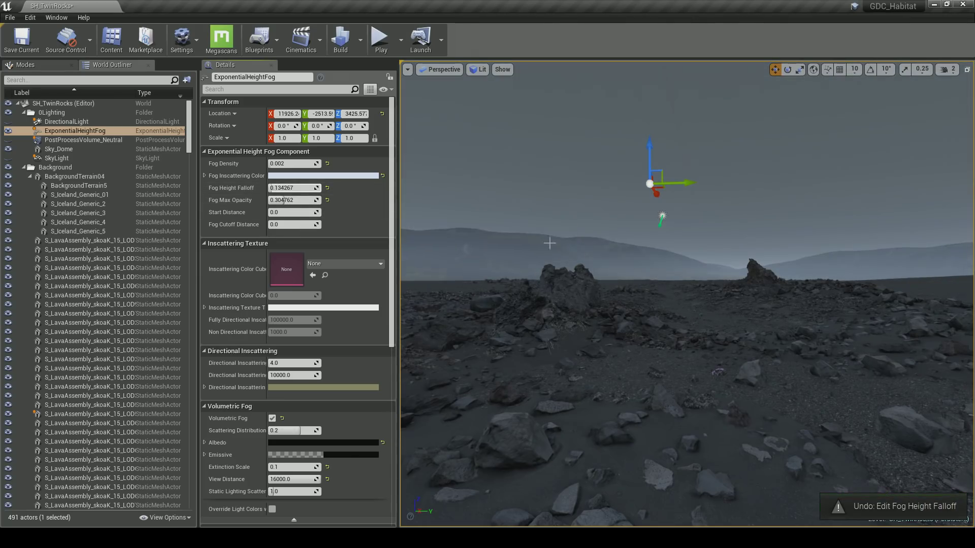
right_drag(859, 266, 839, 262)
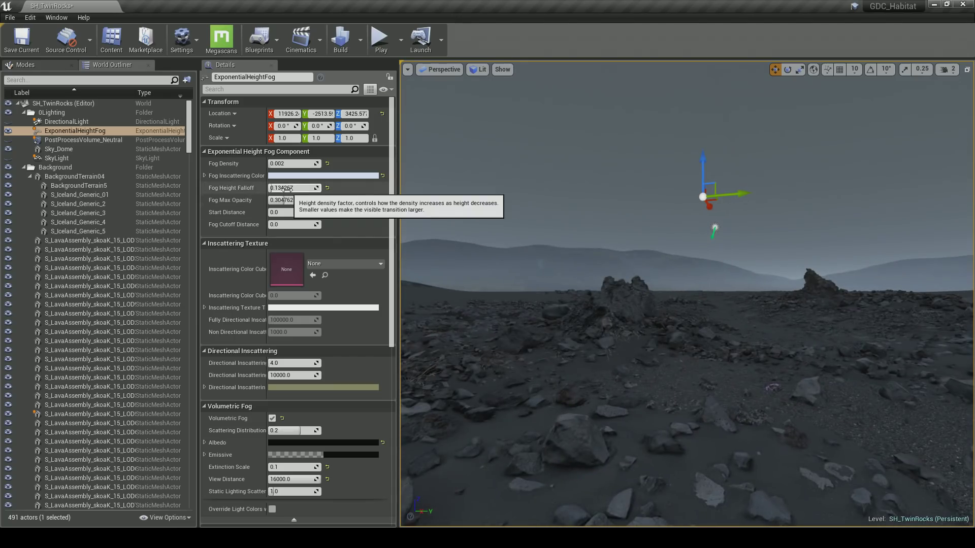
mouse_move(285, 189)
mouse_down()
mouse_move(300, 189)
mouse_move(280, 188)
mouse_move(278, 200)
mouse_up()
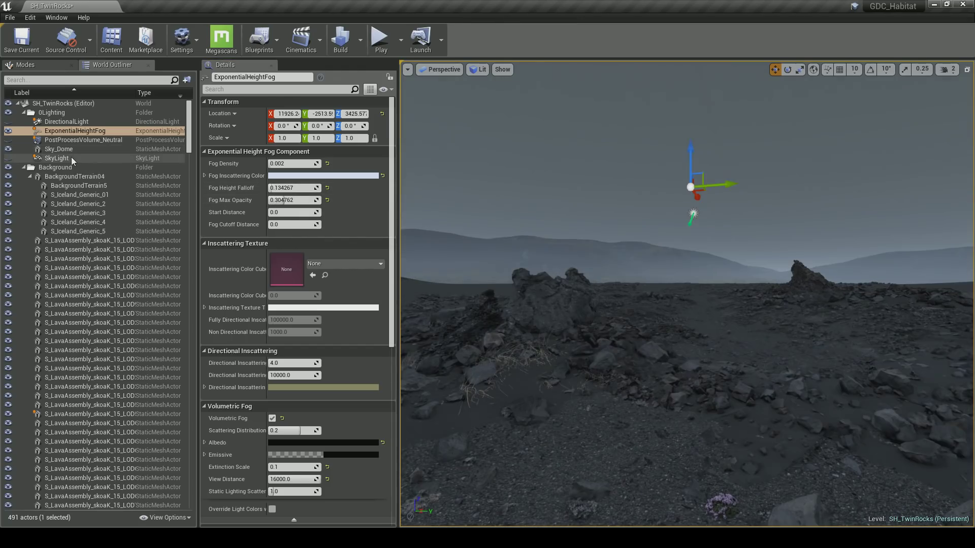
Make the SkyLight actor visible again and inspect its ambient lighting on the rocks from several viewpoints
click(71, 158)
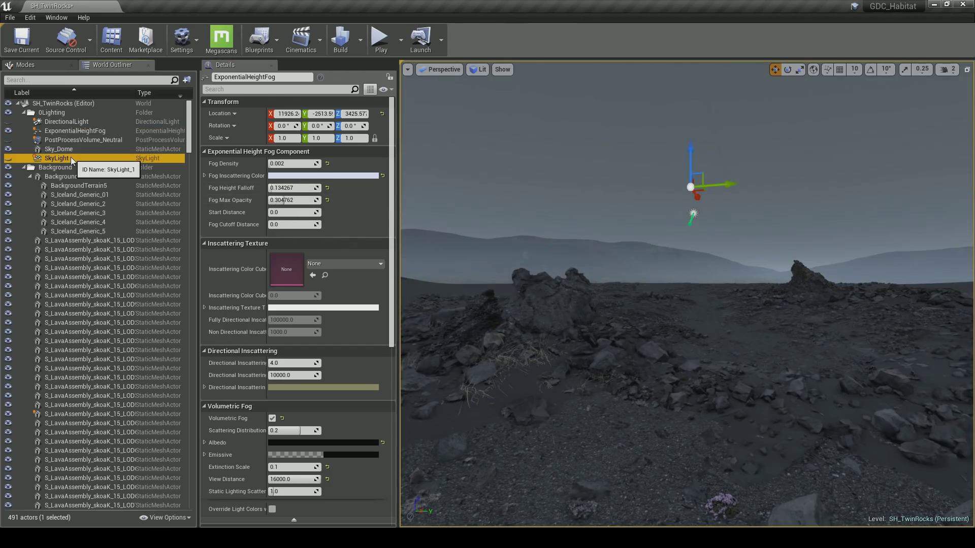
mouse_move(433, 210)
right_down()
mouse_move(433, 245)
mouse_move(442, 227)
right_up()
click(17, 157)
key(w)
mouse_move(685, 295)
right_down()
mouse_move(675, 280)
mouse_move(668, 290)
right_up()
right_drag(562, 208, 563, 216)
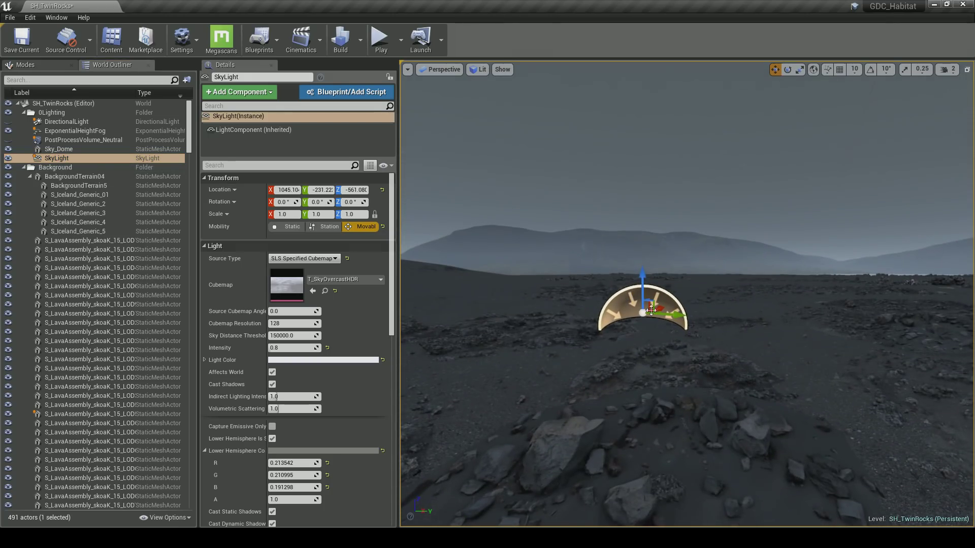
key(s)
right_drag(778, 310, 787, 371)
right_drag(589, 370, 581, 323)
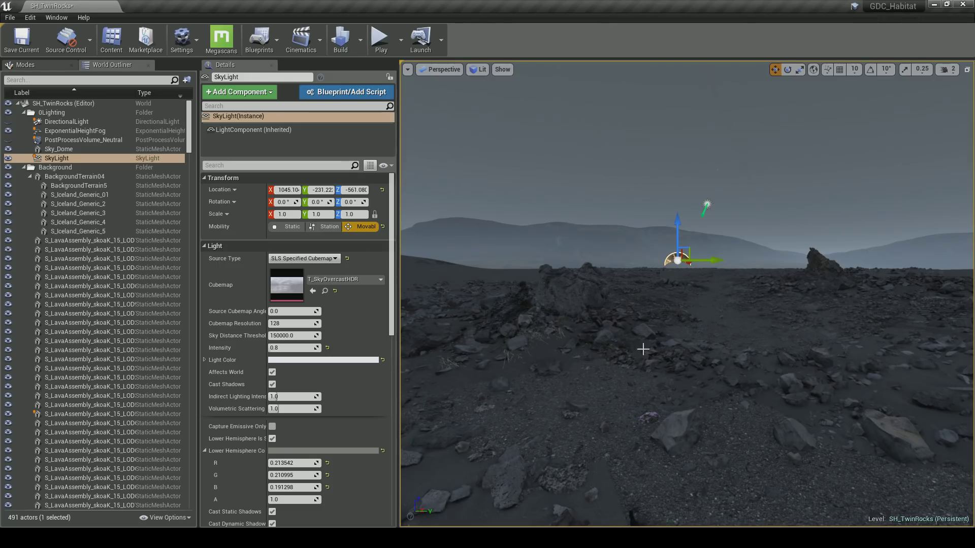
Reset the SkyLight's Intensity to its default of 1.0
scroll(356, 328, down, 1)
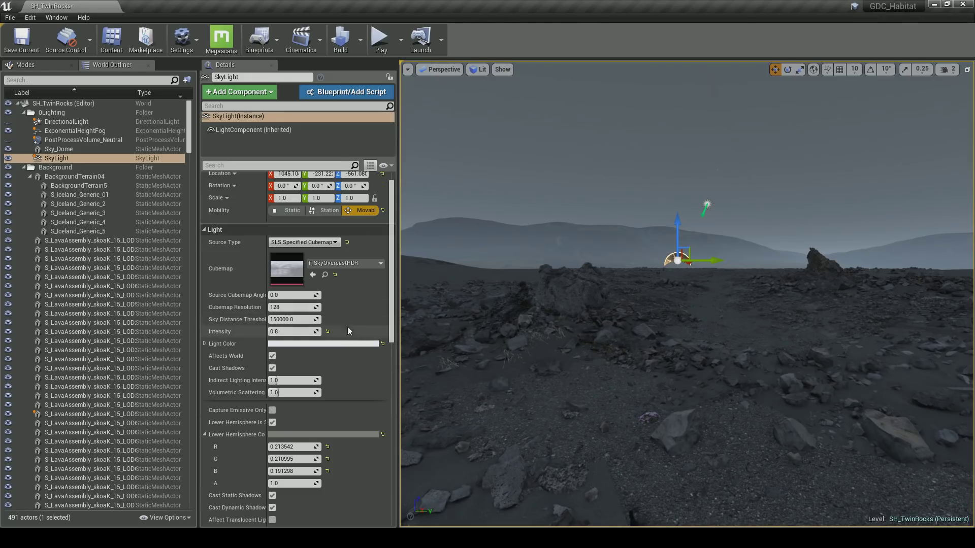
click(327, 332)
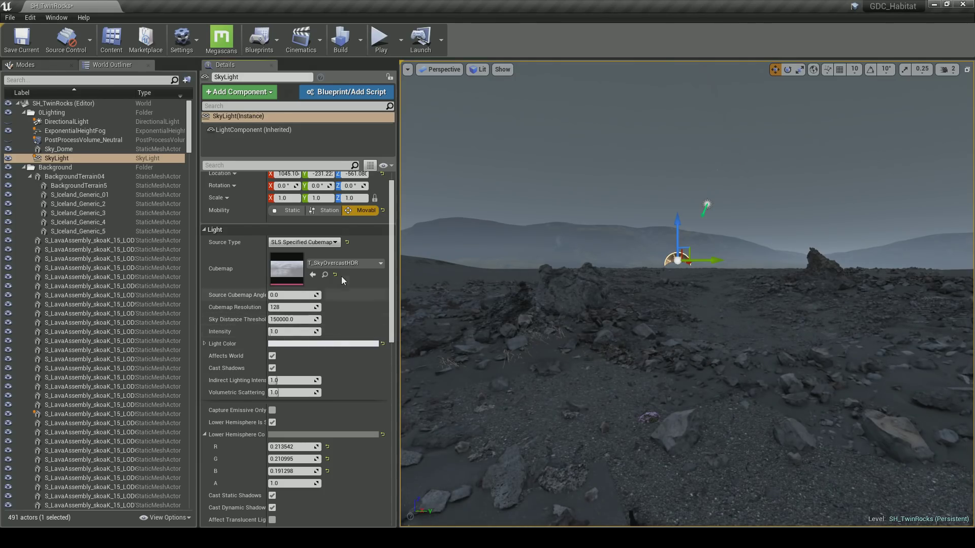
scroll(342, 279, down, 10)
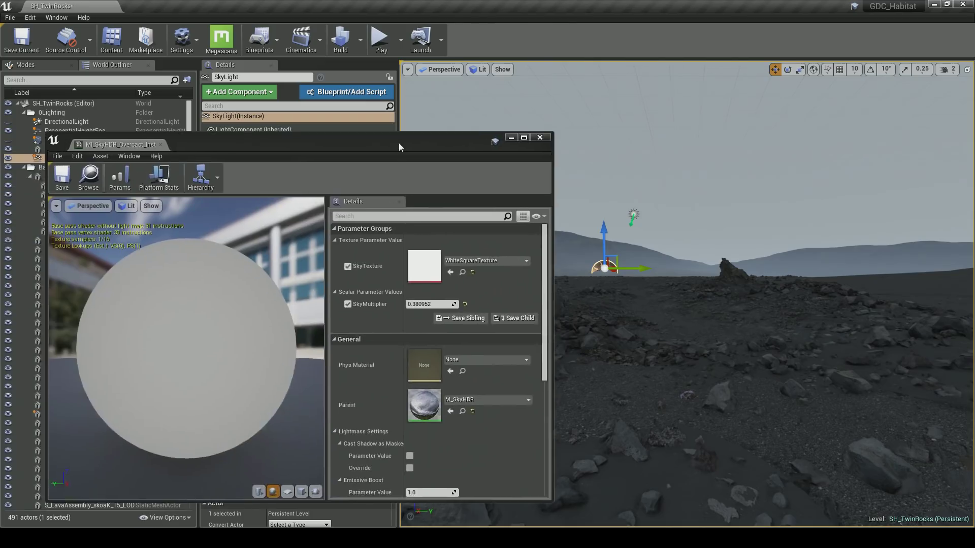
Narrow the MI_SkyHDR_Overcast_Inst window, move it over the viewport, select Sky_Dome and raise SkyMultiplier to about 0.79
drag(398, 143, 376, 117)
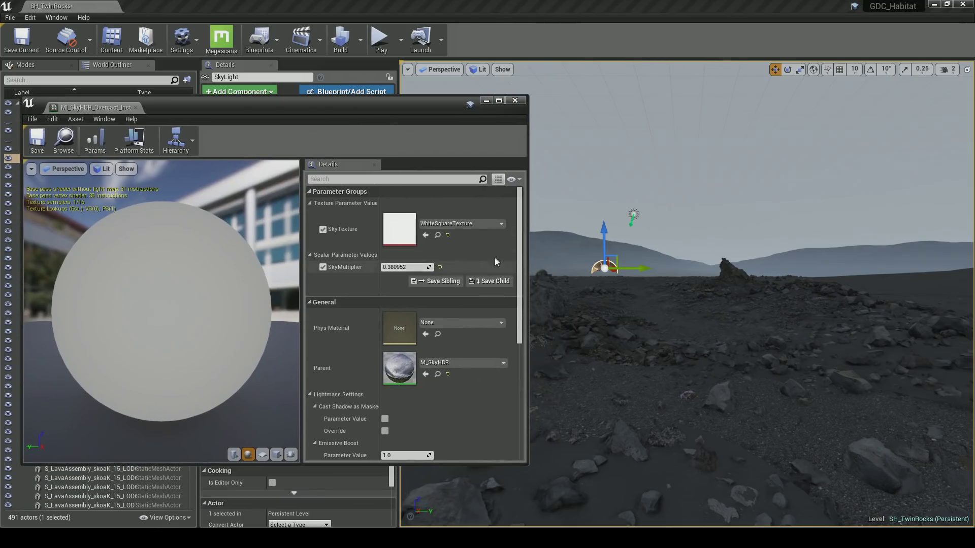
drag(527, 274, 299, 275)
drag(228, 106, 586, 129)
click(84, 149)
drag(627, 286, 642, 287)
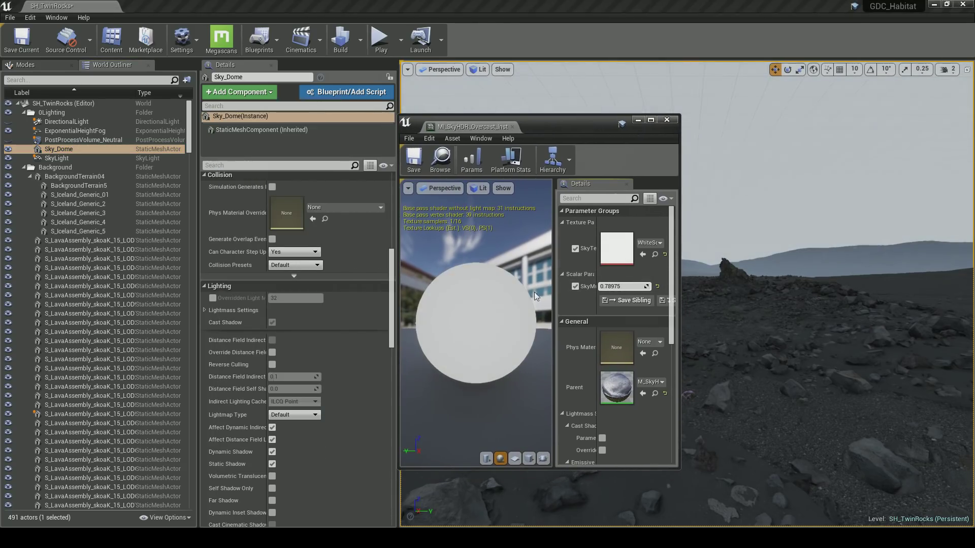
Recapture the scene with the SkyLight and inspect how the brighter sky lights the rocky ground
scroll(324, 273, down, 3)
click(97, 158)
scroll(208, 211, down, 5)
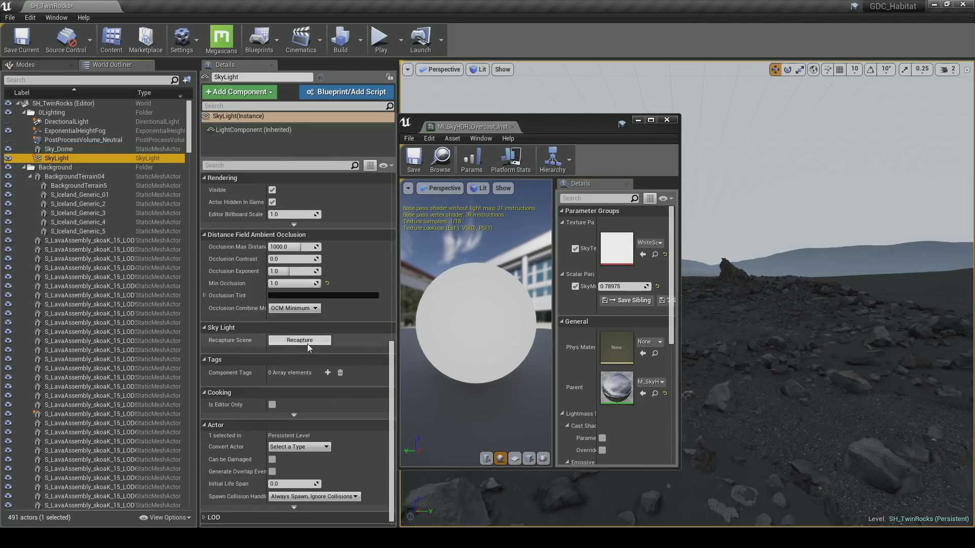
click(297, 343)
right_drag(766, 329, 710, 365)
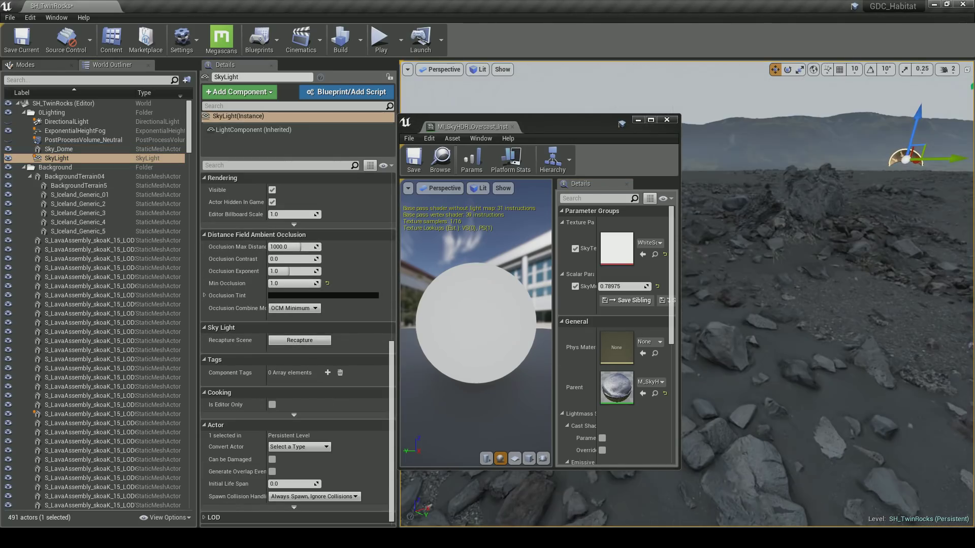
right_drag(789, 310, 775, 326)
Lower SkyMultiplier to about 0.43 and raise it to about 0.49, recapturing the SkyLight after each change
drag(622, 287, 601, 287)
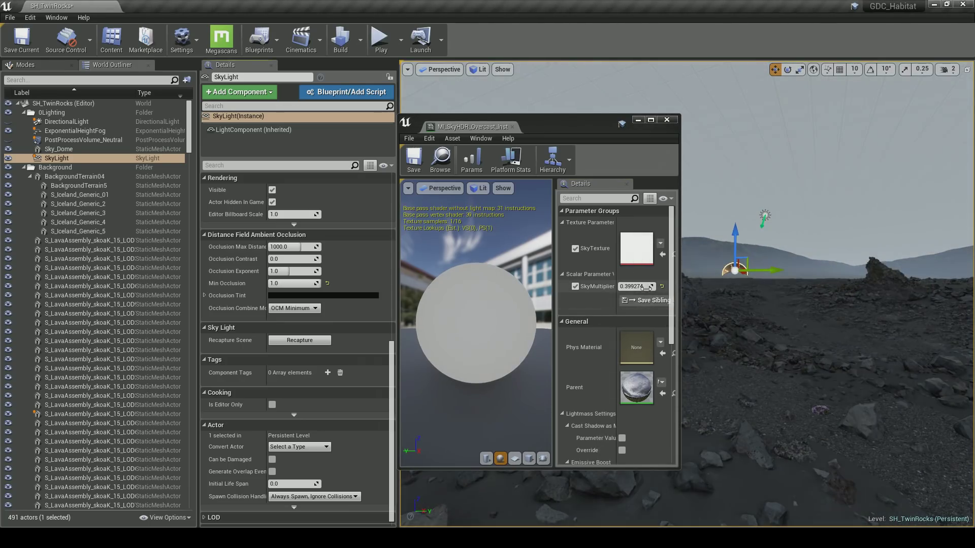
drag(633, 286, 635, 287)
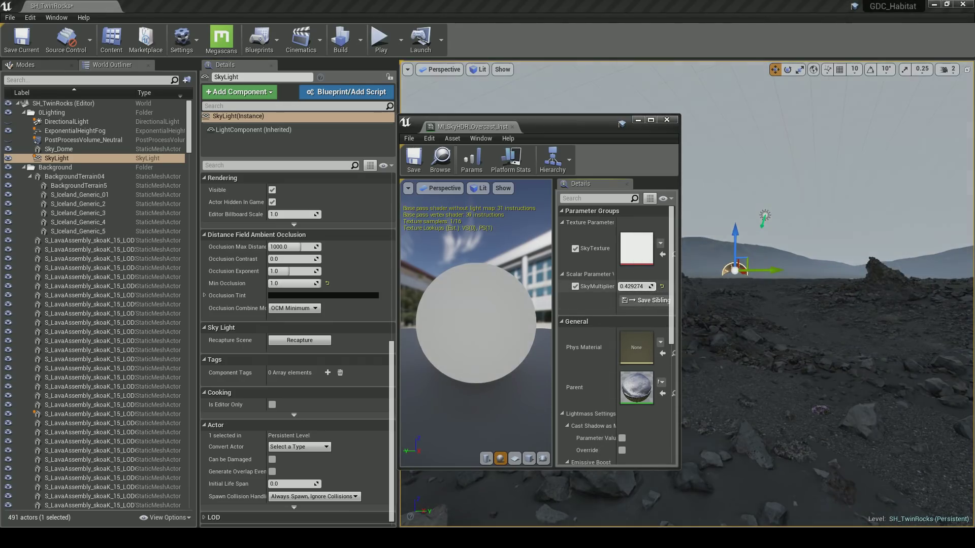
click(312, 340)
drag(628, 287, 638, 287)
click(299, 340)
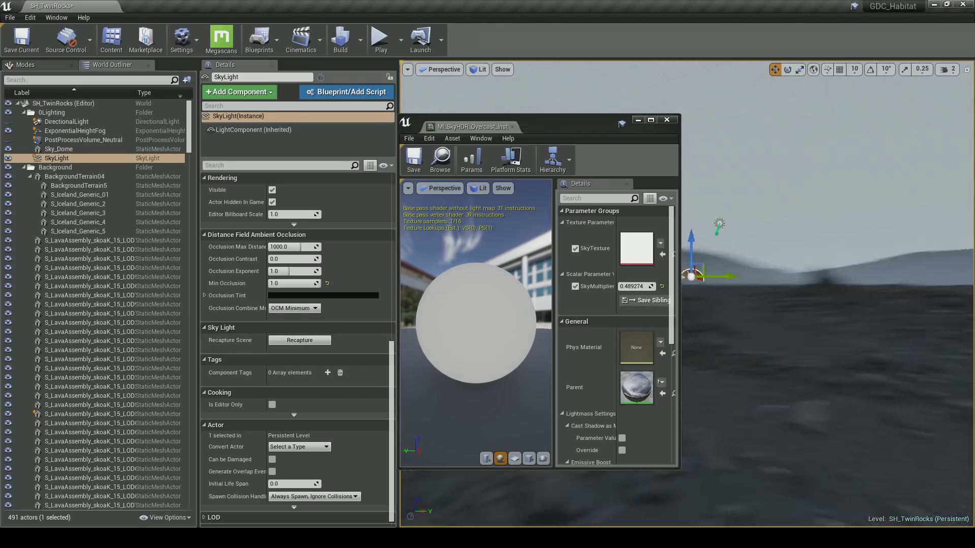
right_drag(753, 319, 799, 316)
Raise the height fog's Fog Density to about 0.007, then try a brightness value of 5 for Fog Inscattering Color and cancel it
click(75, 131)
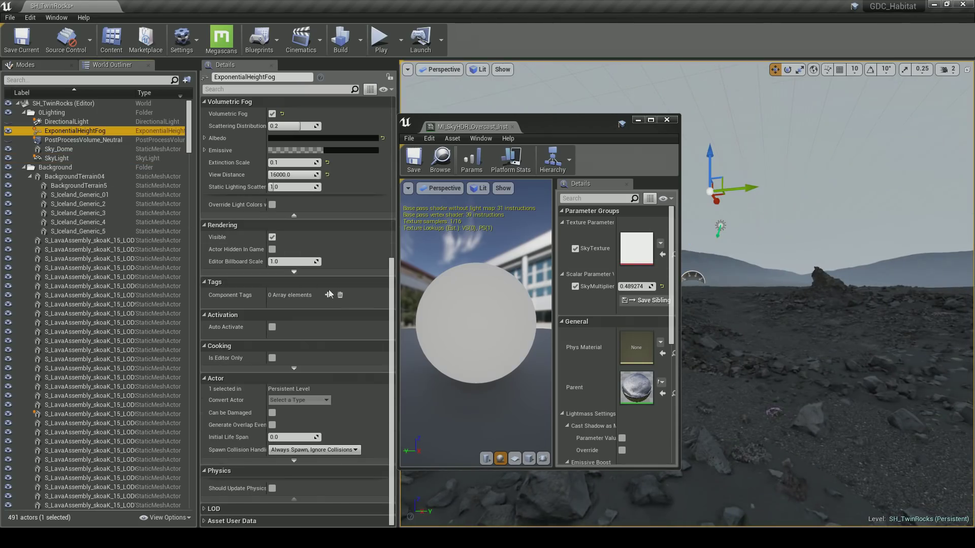
scroll(359, 297, up, 10)
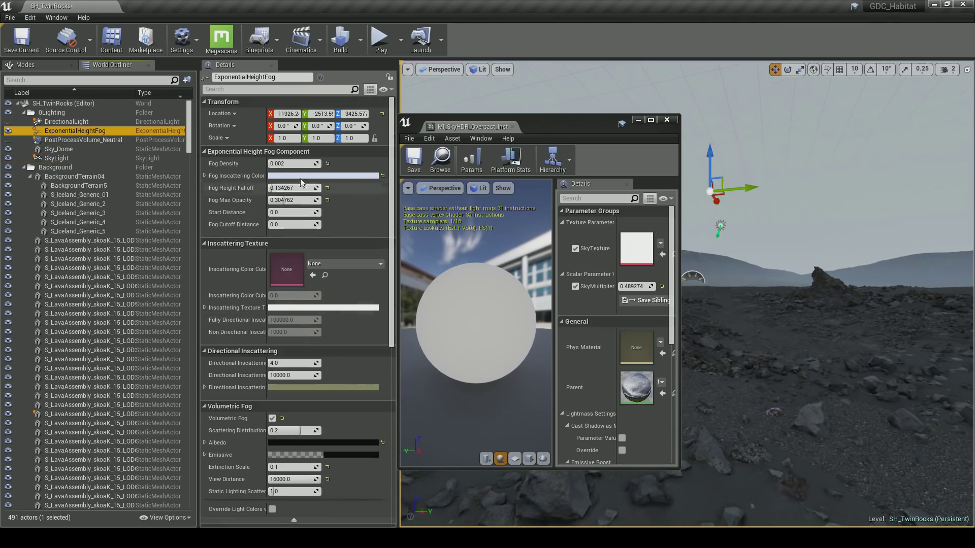
drag(289, 163, 297, 163)
click(325, 176)
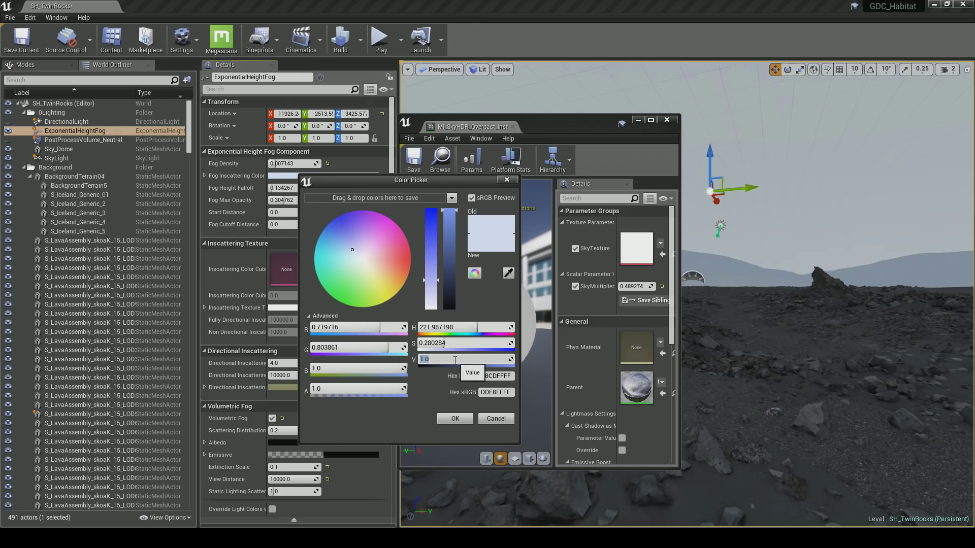
text(5)
key(Return)
click(504, 419)
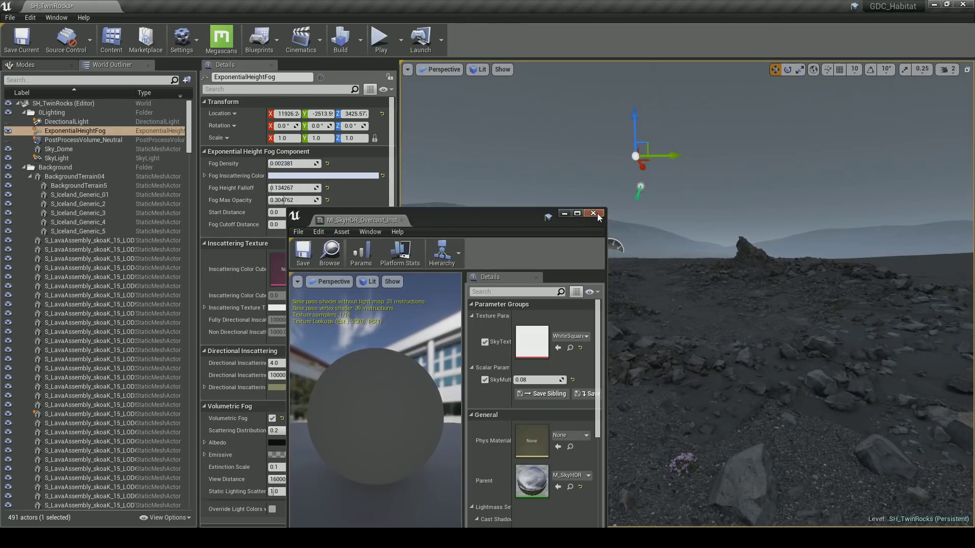
Close the sky material instance editor and recapture the SkyLight from the darker sky dome
click(597, 213)
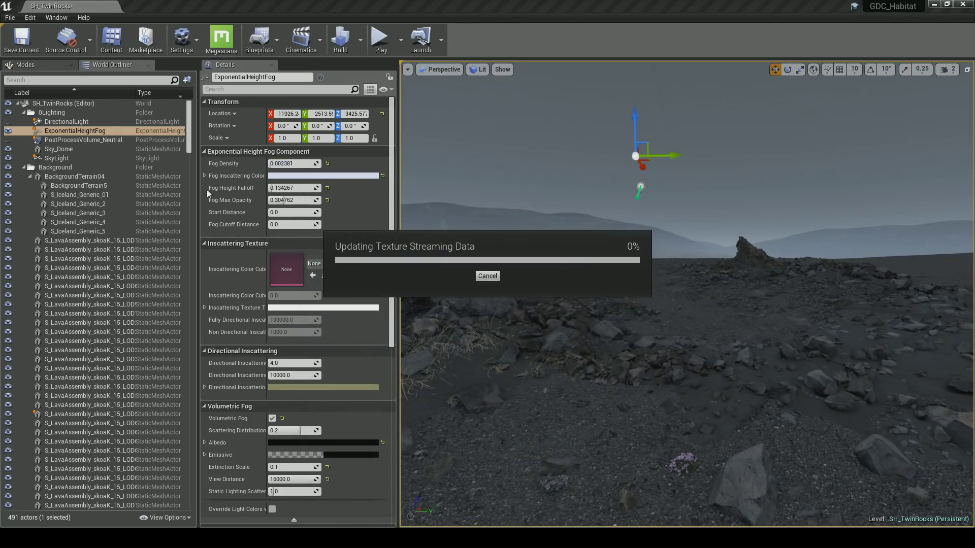
click(87, 158)
scroll(325, 294, down, 5)
scroll(335, 345, down, 5)
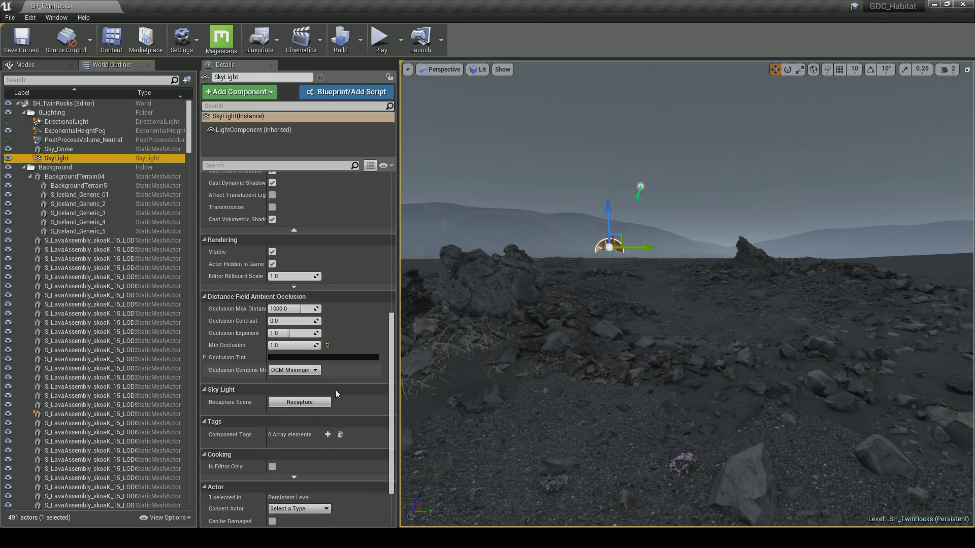
click(312, 403)
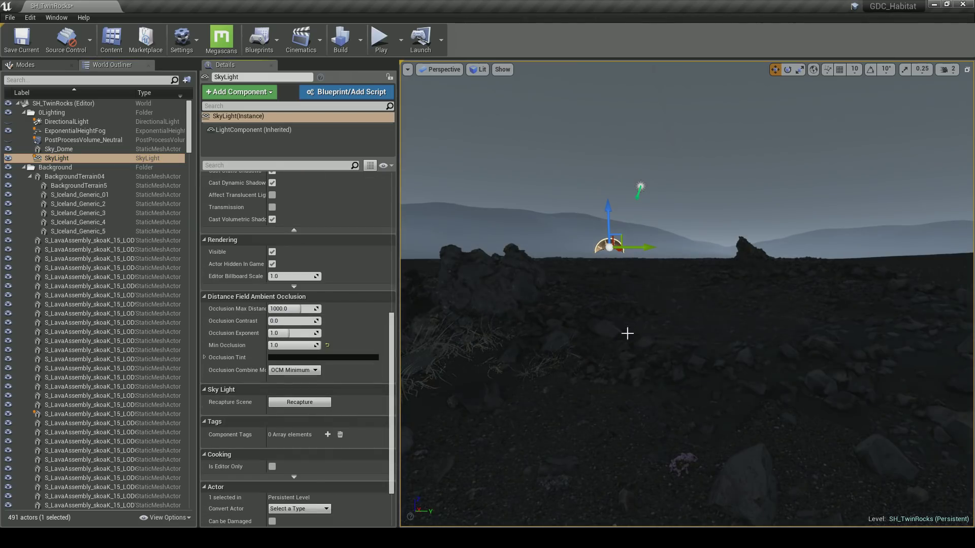
mouse_move(645, 328)
right_down()
mouse_move(613, 324)
mouse_move(627, 328)
right_up()
Try a SkyLight Intensity of about 4.43 and reset it to 1.0
scroll(363, 341, up, 6)
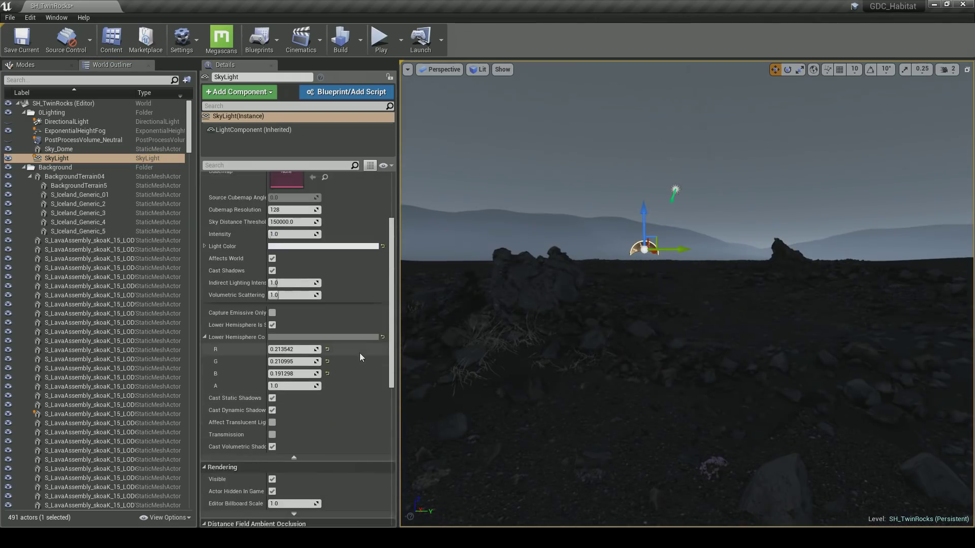
drag(276, 332, 310, 332)
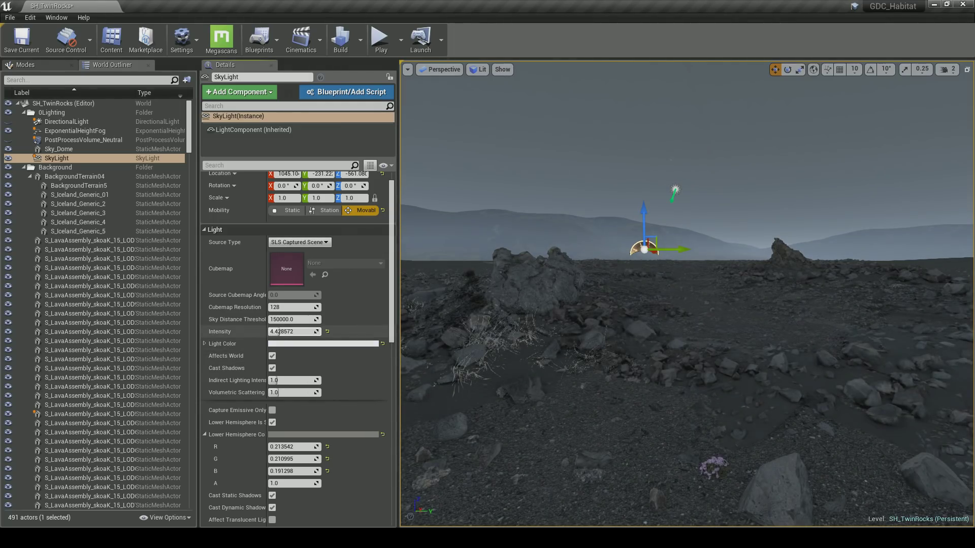
right_drag(577, 337, 599, 336)
click(328, 332)
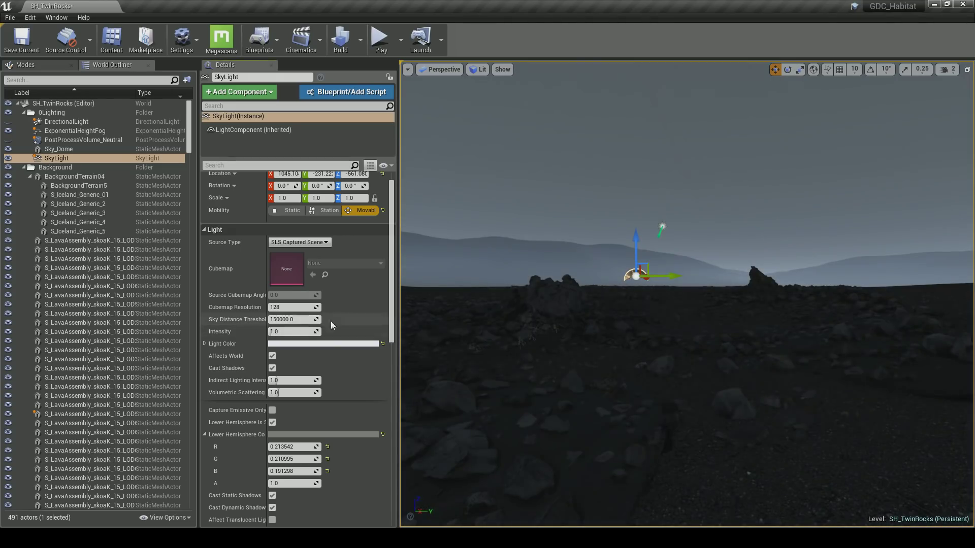
Set the SkyLight's Source Type to SLS Specified Cubemap and assign T_SkyOvercastHDR from the Brushify Materials Sky folder
click(299, 257)
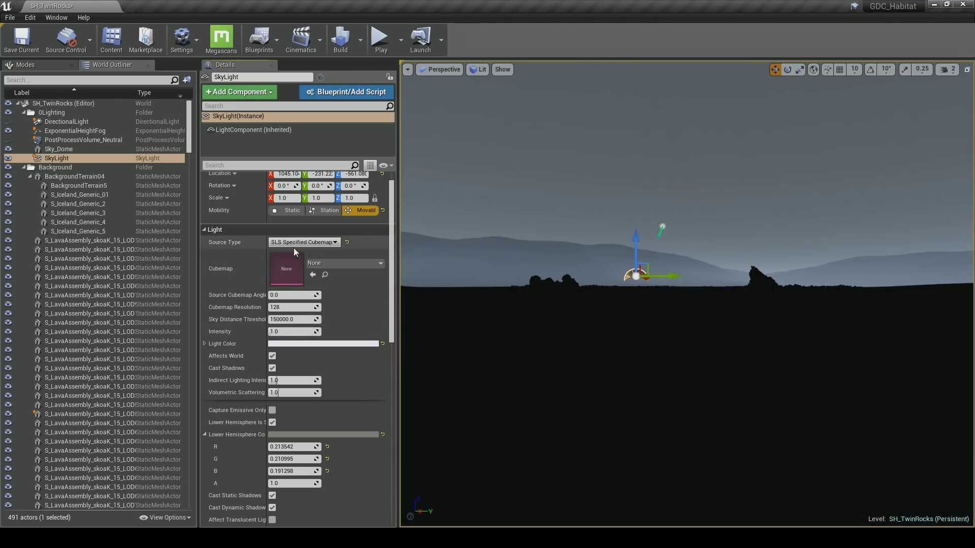
click(111, 45)
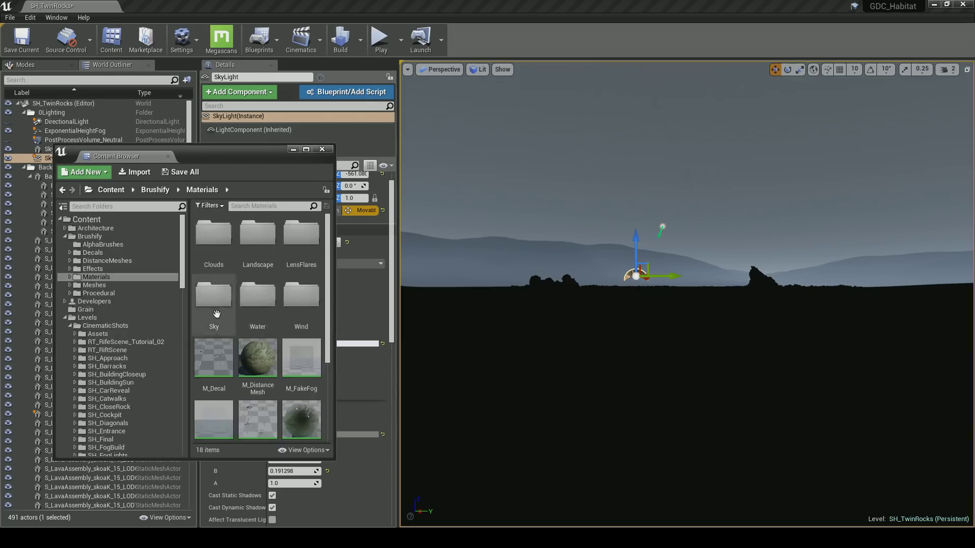
double_click(212, 298)
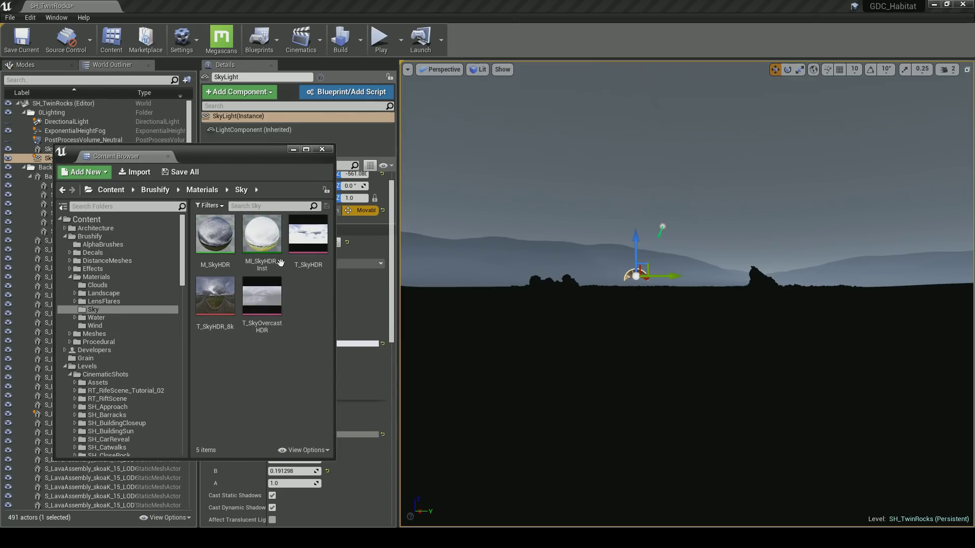
drag(266, 157, 168, 151)
drag(163, 291, 287, 268)
click(224, 144)
Set the SkyLight's Intensity to 0.8 and check the lighting across the landscape
right_drag(554, 273, 616, 300)
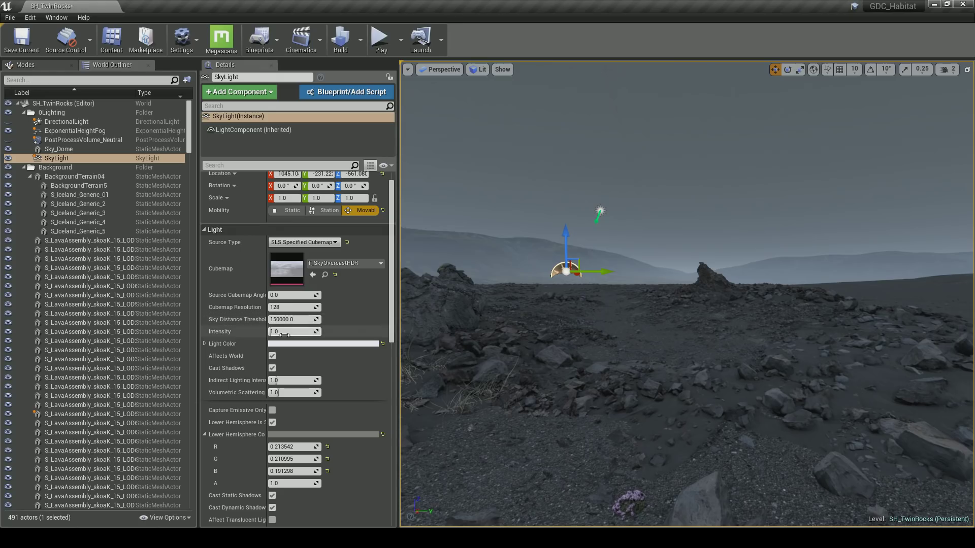
drag(289, 334, 306, 342)
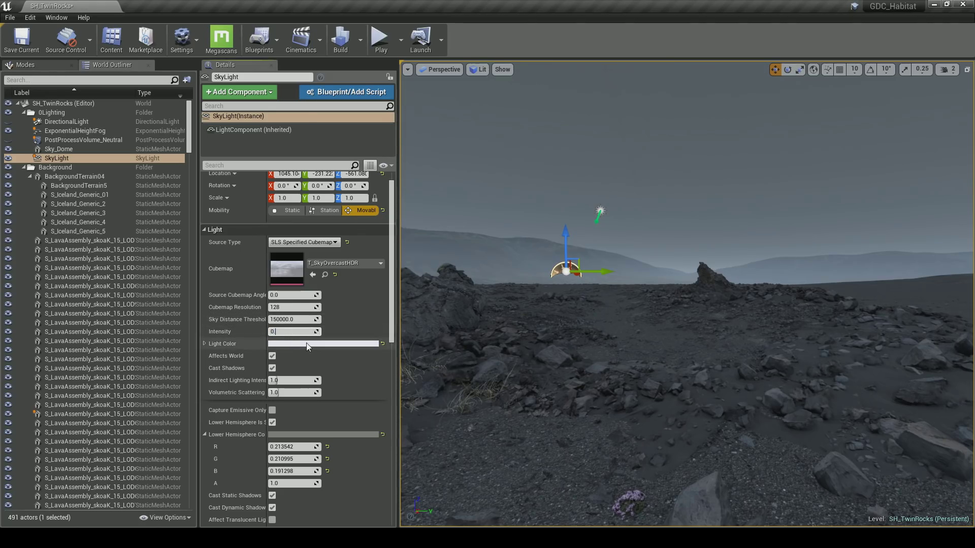
mouse_move(692, 373)
right_down()
mouse_move(646, 373)
mouse_move(702, 374)
right_up()
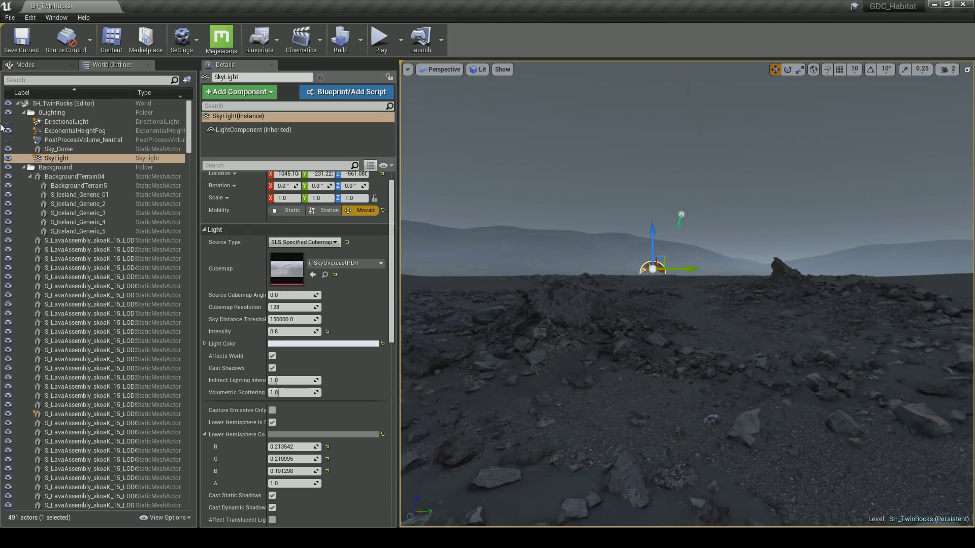
Try a DirectionalLight Intensity of 0.3 and toggle the light's visibility to compare its effect on the lava field
click(56, 122)
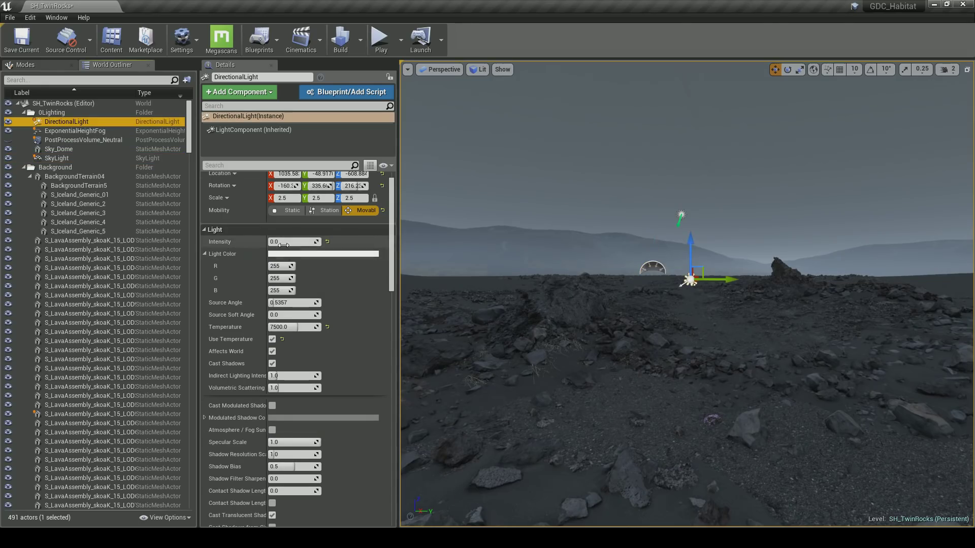
drag(283, 244, 287, 244)
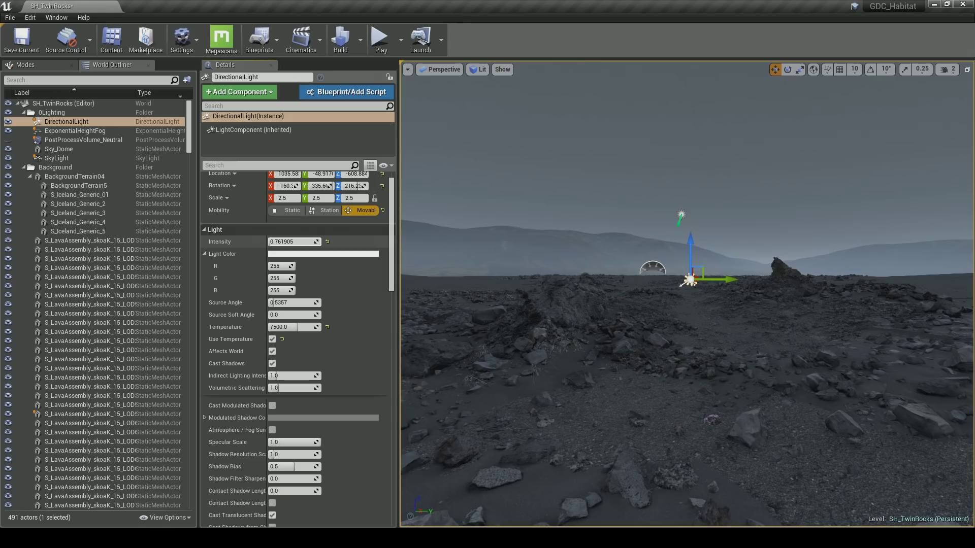
click(286, 242)
text(0.3)
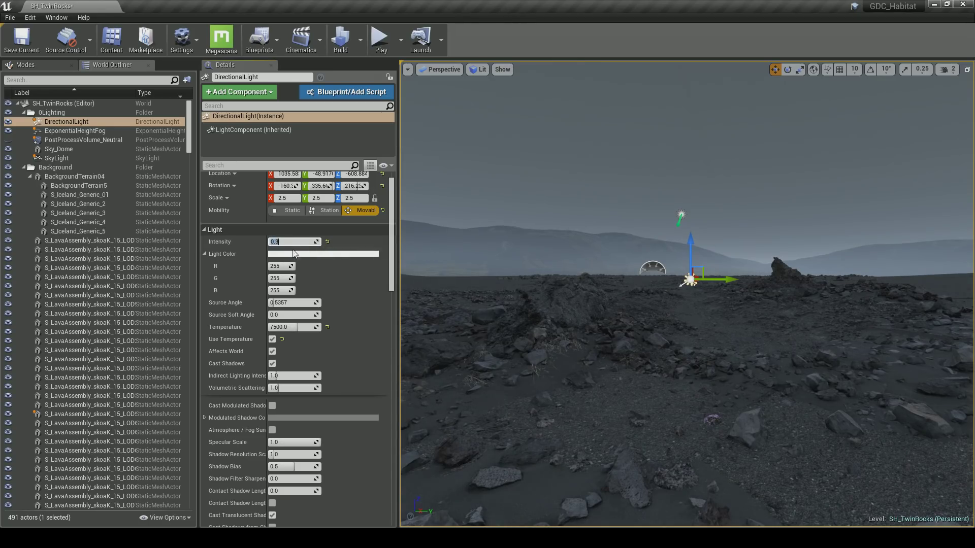
click(9, 124)
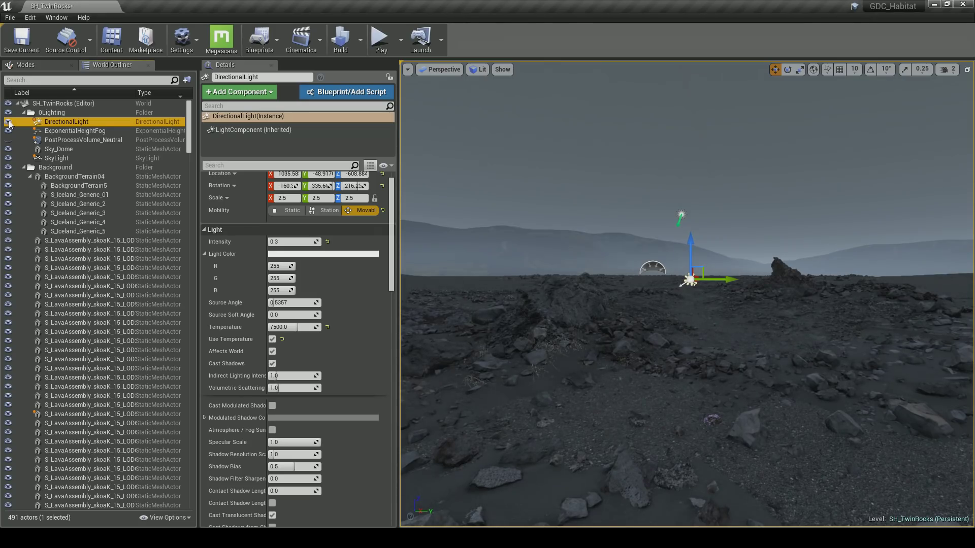
right_drag(723, 285, 620, 269)
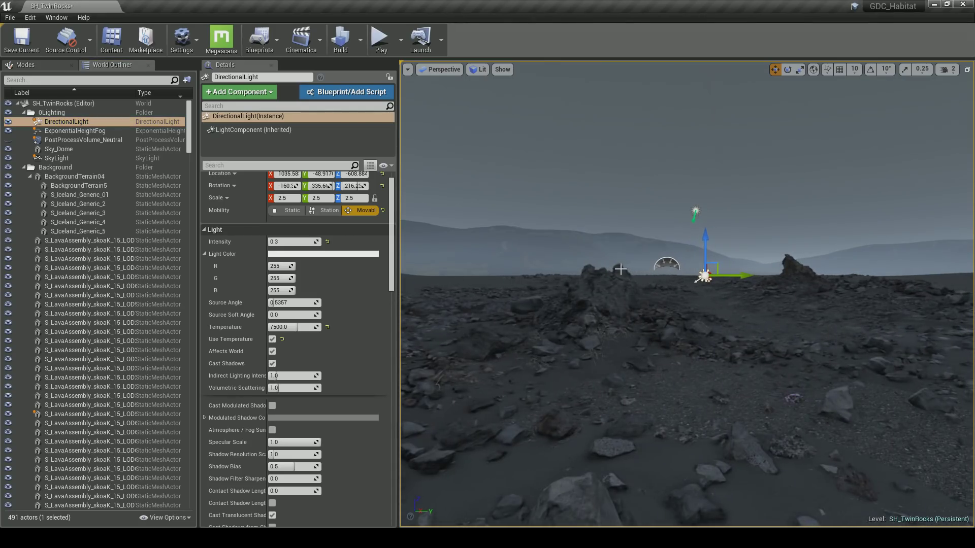
Set the DirectionalLight's Intensity to about 3.16 and rotate the light so it rakes across the rocks from the side
drag(291, 242, 320, 242)
mouse_move(656, 279)
right_down()
mouse_move(689, 278)
mouse_move(671, 279)
right_up()
drag(618, 249, 617, 245)
key(e)
drag(747, 232, 723, 281)
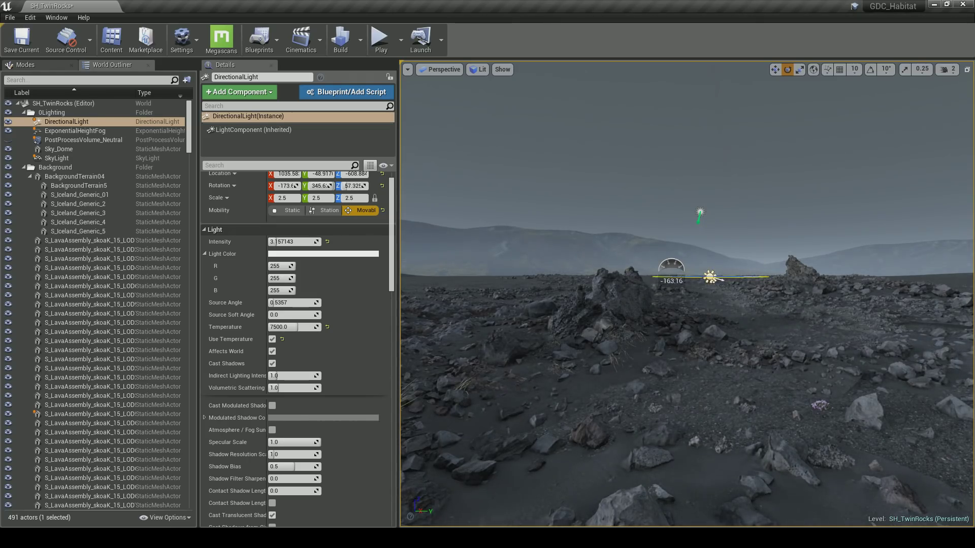
drag(742, 234, 514, 282)
Set the DirectionalLight's Light Color to a warm orange of R 255, G 194, B 149 and fine-tune its rotation
scroll(341, 269, up, 1)
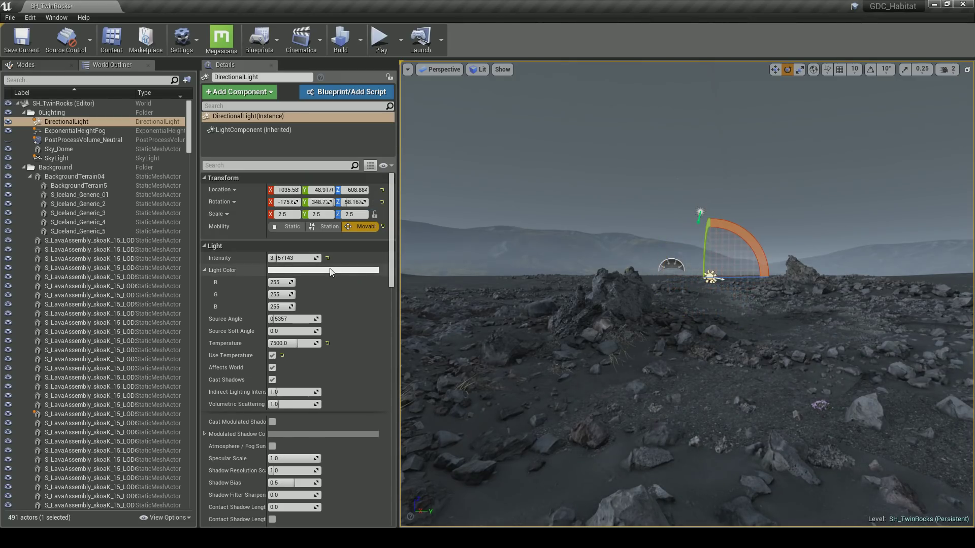
click(341, 269)
drag(396, 343, 428, 353)
click(487, 501)
mouse_move(726, 277)
mouse_down()
mouse_move(769, 278)
mouse_move(709, 277)
mouse_up()
mouse_move(710, 284)
right_down()
mouse_move(752, 282)
mouse_move(715, 282)
right_up()
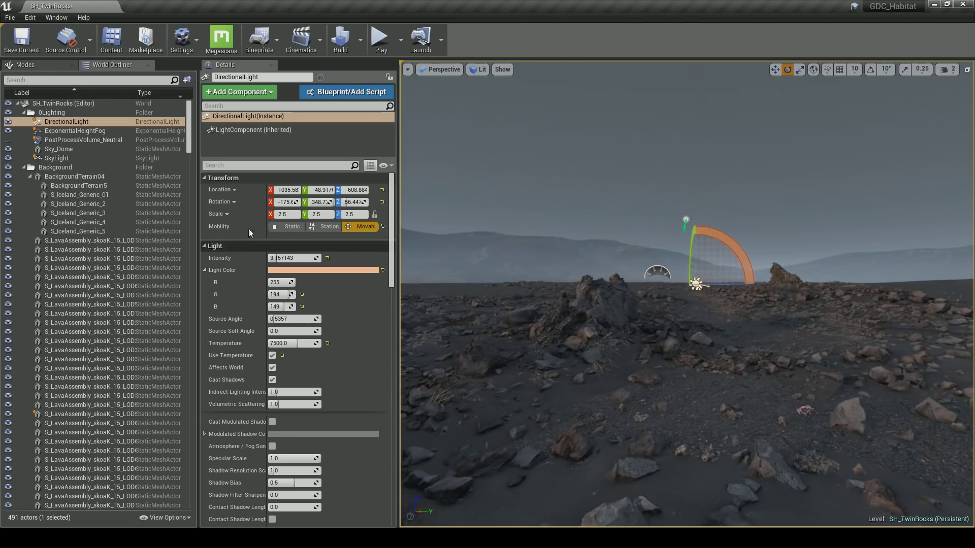
Assign MI_SkyHDR_Overcast_Inst1 as the Sky_Dome's material and check the sky above the landscape
click(65, 150)
click(324, 354)
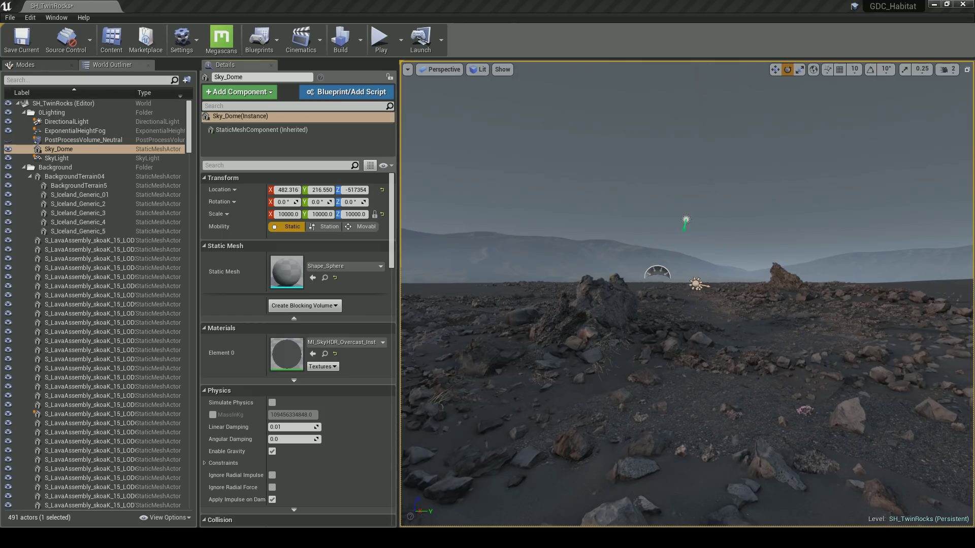
right_drag(680, 295, 690, 282)
scroll(298, 351, down, 1)
drag(3, 401, 311, 351)
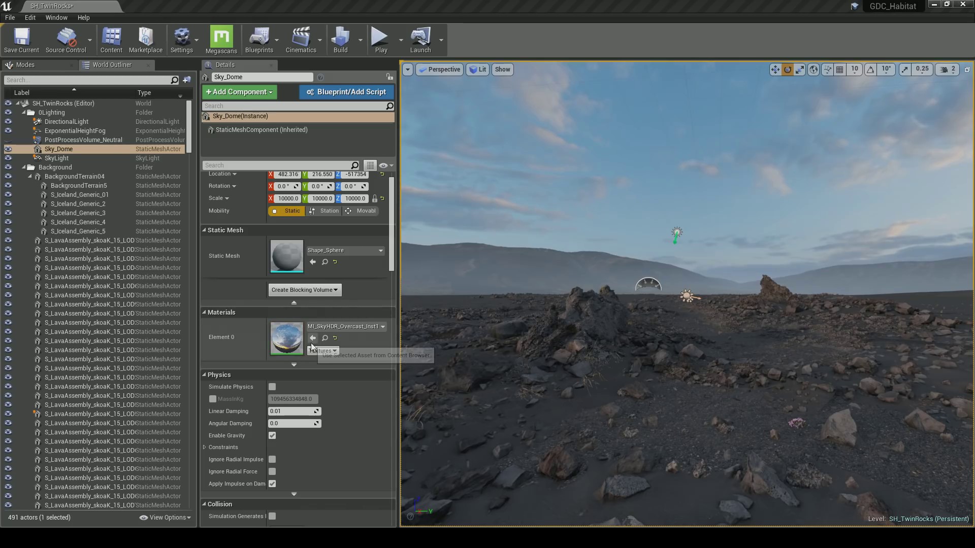
right_drag(528, 277, 609, 272)
right_drag(687, 294, 538, 279)
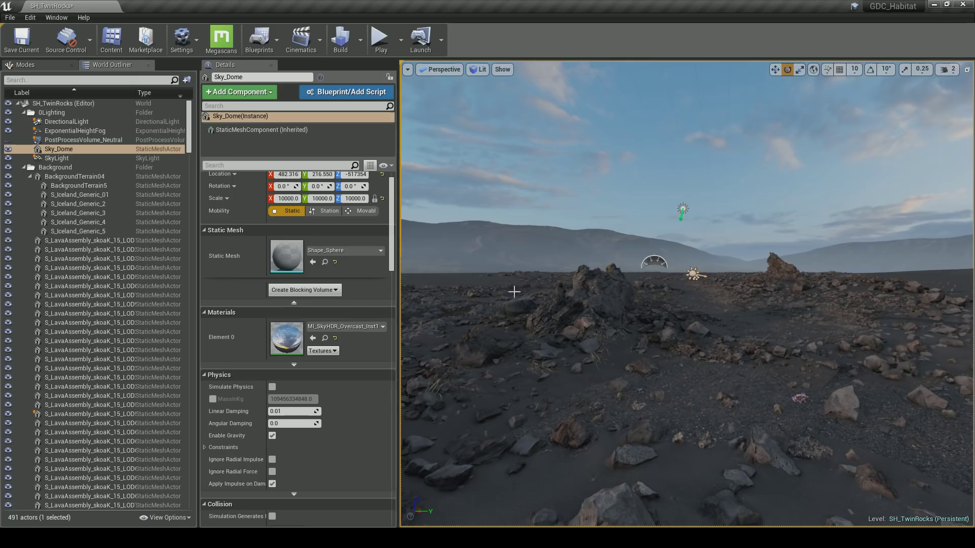
Review the SkyLight's Source Type, cubemap and Recapture settings and check its lighting against the new sky
click(102, 159)
scroll(215, 248, down, 5)
scroll(322, 422, down, 3)
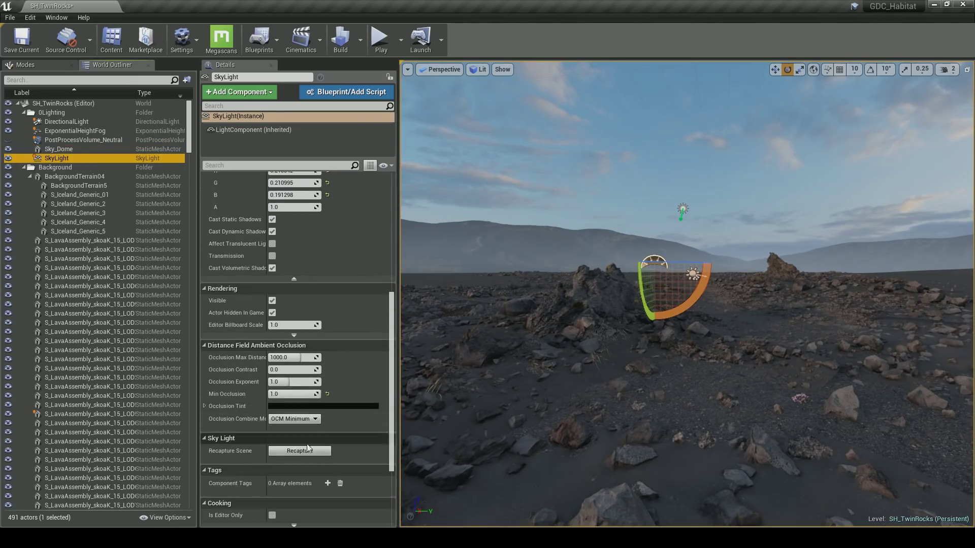
drag(389, 332, 389, 222)
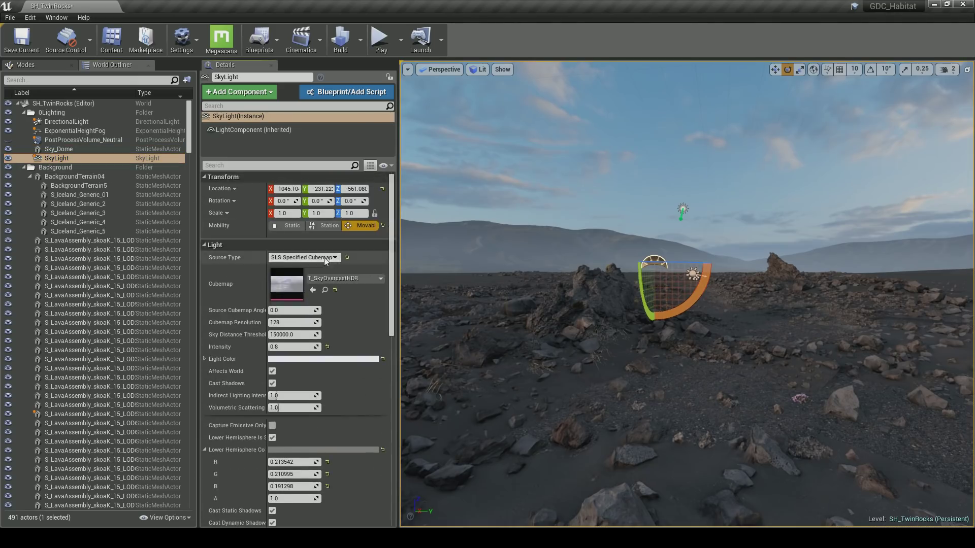
scroll(373, 315, down, 5)
scroll(355, 356, down, 5)
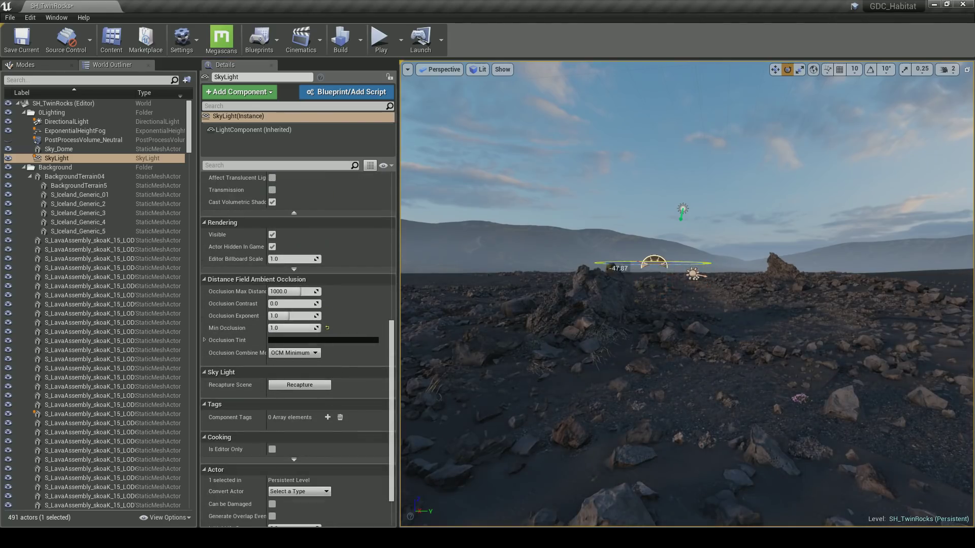
mouse_move(686, 294)
right_down()
mouse_move(751, 282)
mouse_move(687, 286)
right_up()
Rotate the Sky_Dome to about 93.6 degrees around Z and return to the saved camera view of the rocks
double_click(126, 157)
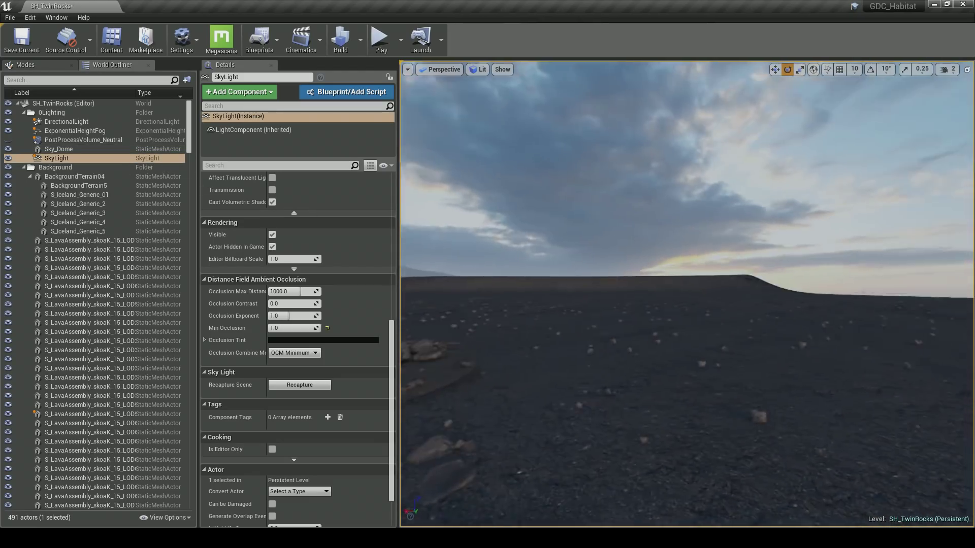
double_click(105, 149)
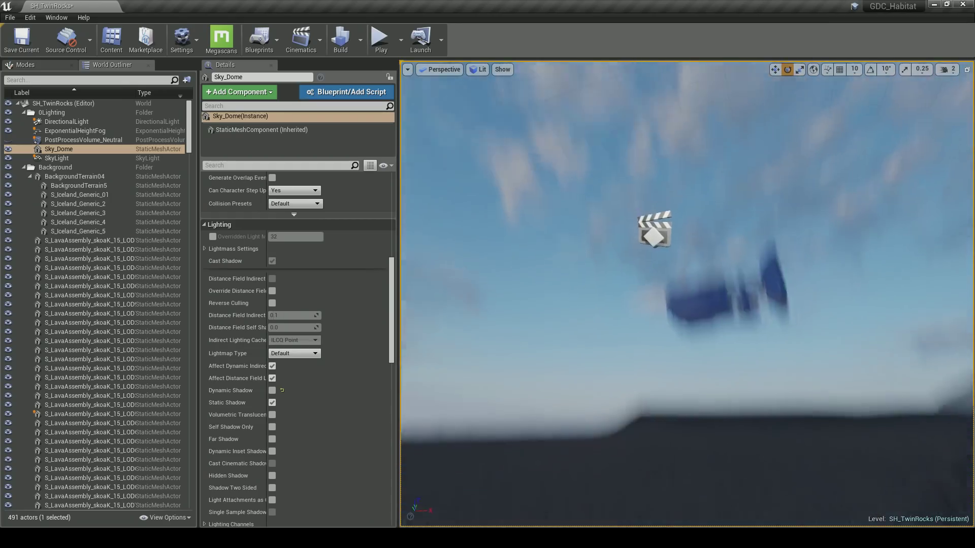
key(1)
mouse_move(410, 242)
right_down()
mouse_move(529, 237)
mouse_move(411, 243)
right_up()
drag(391, 262, 363, 202)
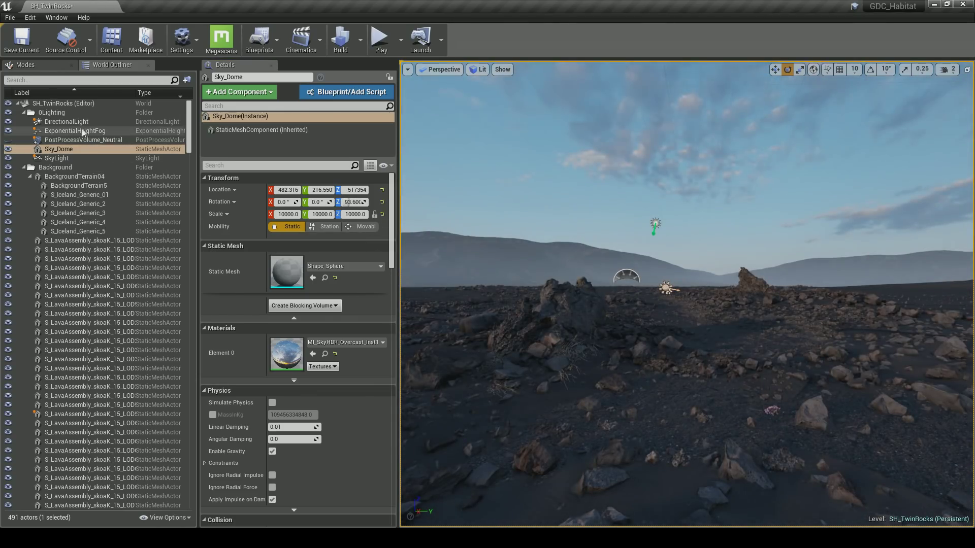
Select the DirectionalLight together with the Sky_Dome and rotate both around the vertical axis to try different sun directions
ctrl+click(81, 123)
drag(675, 288, 553, 288)
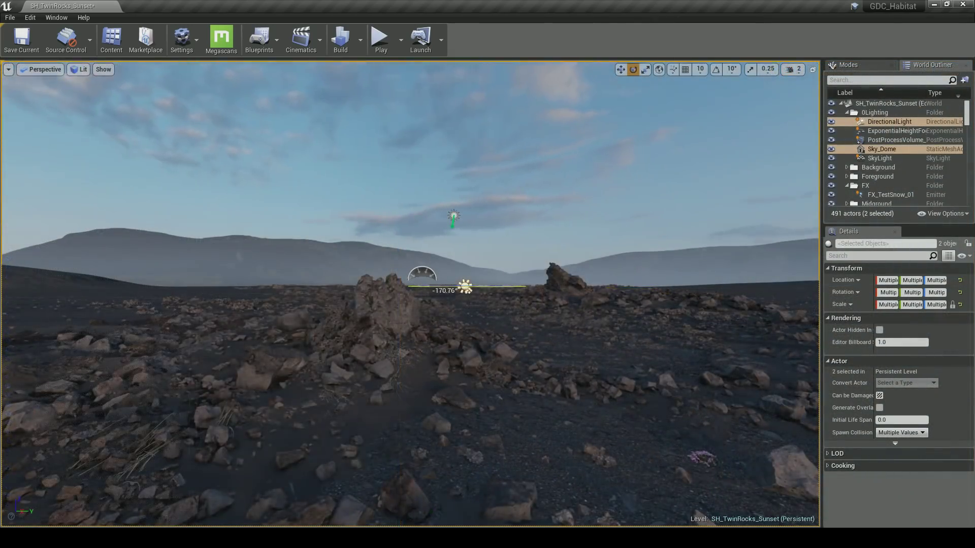
drag(457, 289, 447, 289)
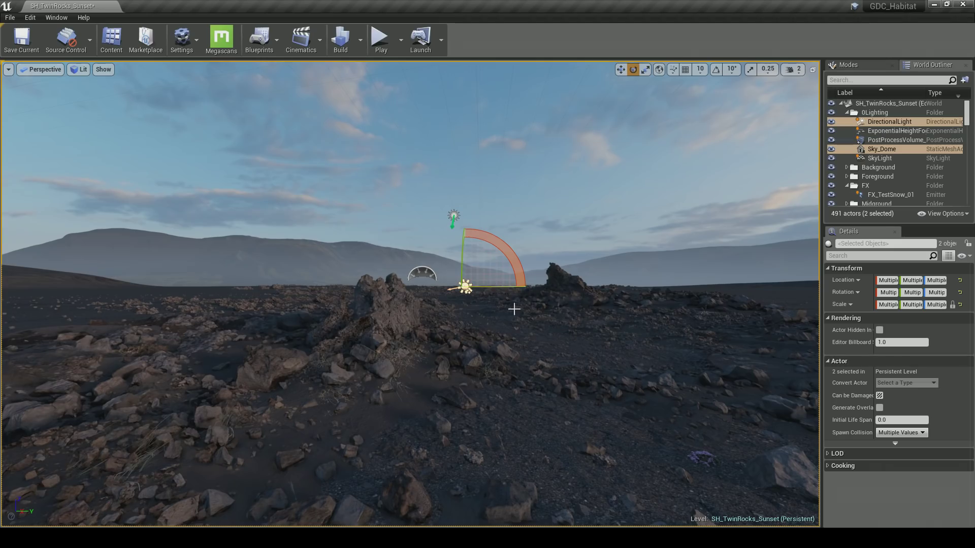
mouse_move(526, 287)
mouse_down()
mouse_move(390, 289)
mouse_move(536, 289)
mouse_up()
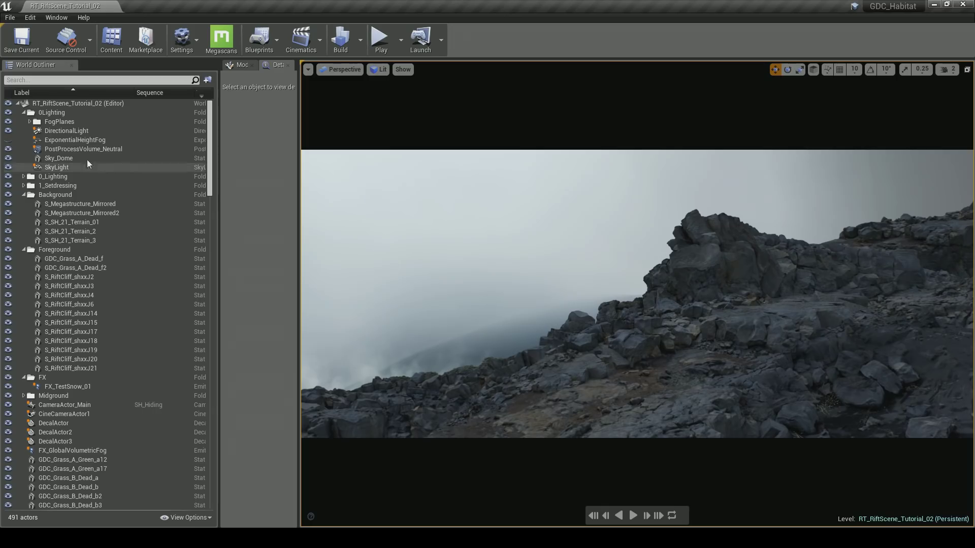
Toggle the ExponentialHeightFog and FogPlanes visibility in the RT_RiftScene_Tutorial_02 level and display the height fog's settings
click(8, 140)
click(8, 140)
click(8, 140)
click(7, 140)
click(59, 142)
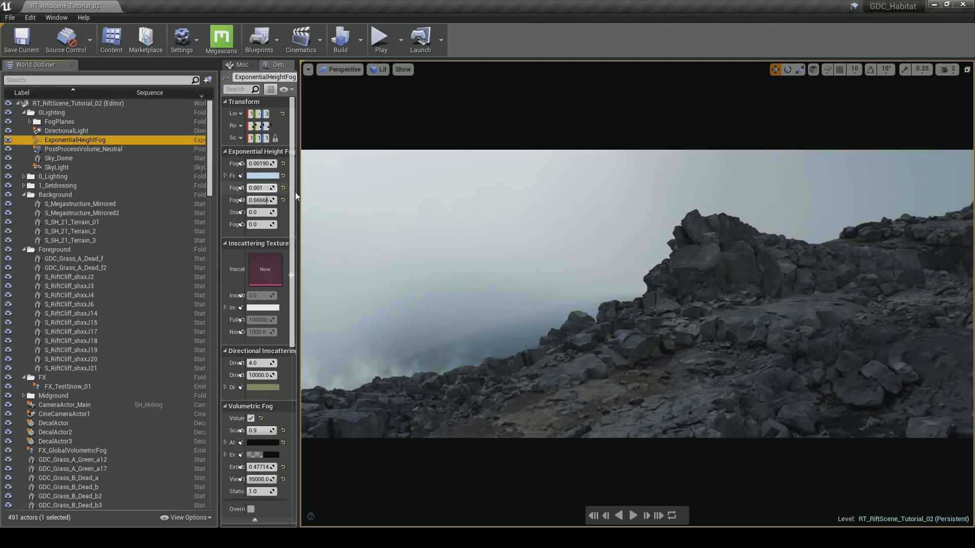
drag(299, 195, 400, 200)
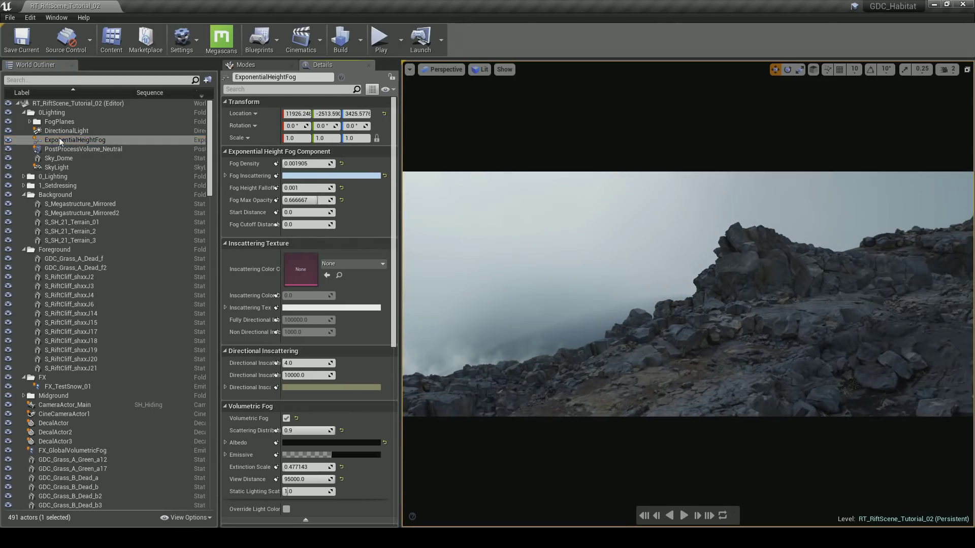
click(8, 122)
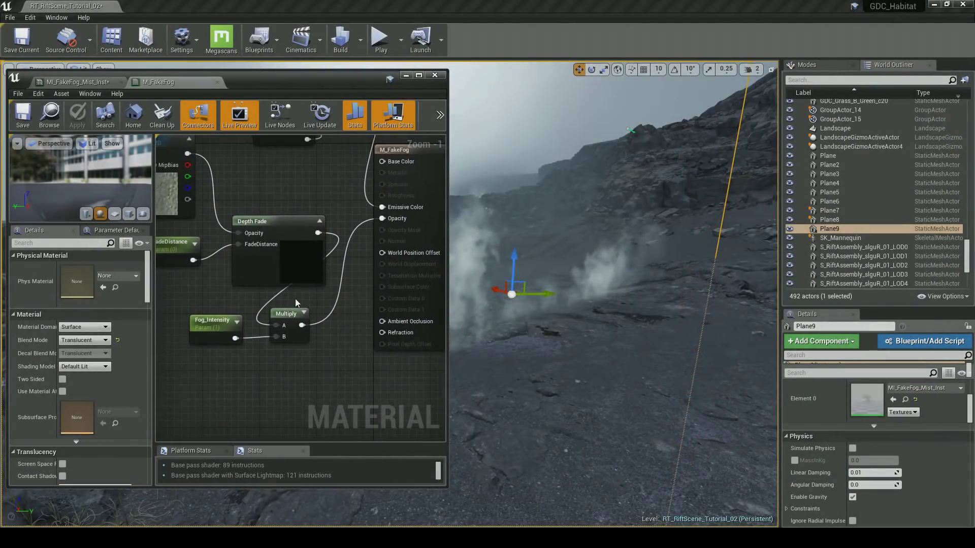
Examine the Opacity, Depth Fade and Fog_Intensity nodes in the M_FakeFog material graph, enlarging the editor window
right_drag(295, 298, 304, 339)
scroll(353, 332, down, 1)
scroll(303, 340, down, 1)
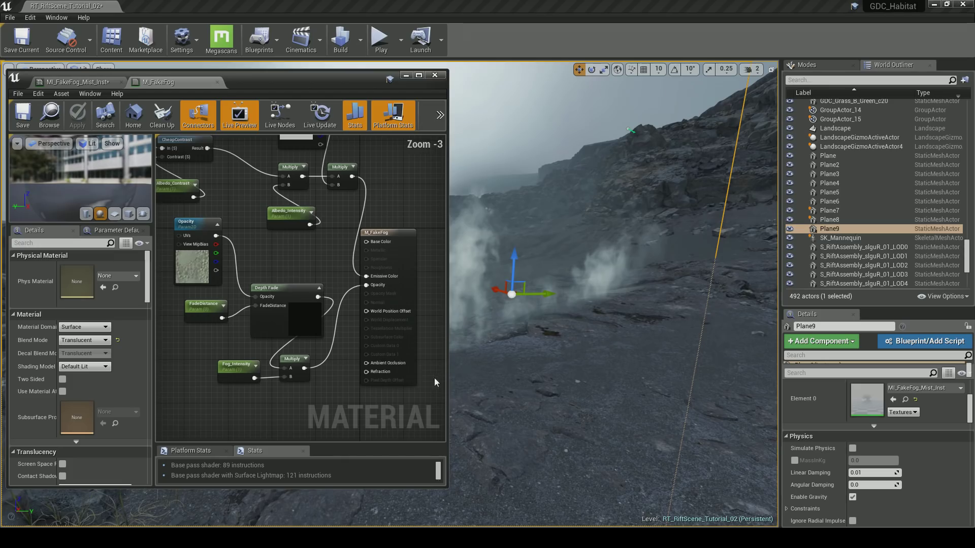
drag(446, 380, 529, 386)
scroll(401, 395, up, 1)
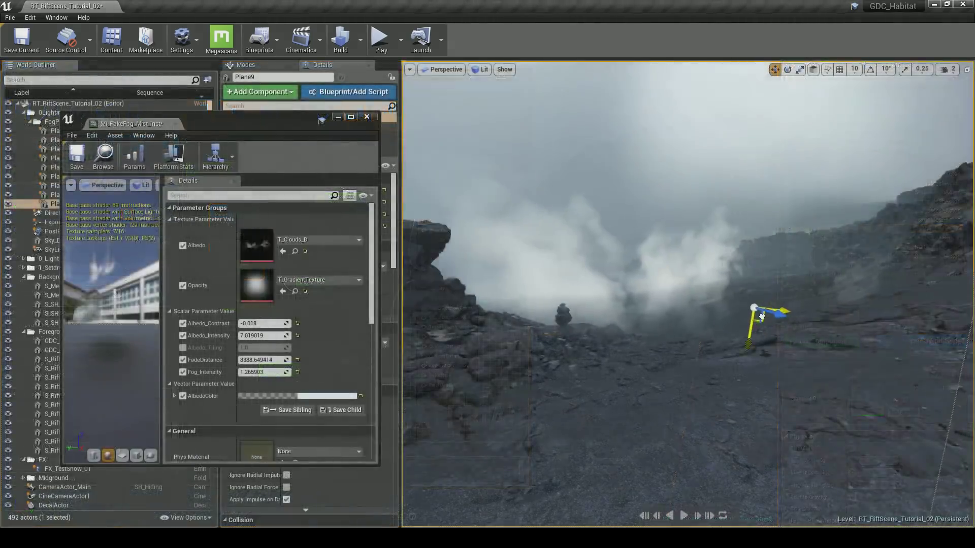
Reposition the Plane9 fog plane near the rock slope and lower FadeDistance in its MI_FakeFog_Mist_Inst material instance
drag(762, 317, 787, 304)
drag(262, 359, 198, 359)
mouse_move(649, 335)
right_down()
mouse_move(699, 352)
mouse_move(556, 318)
mouse_move(604, 345)
mouse_move(655, 335)
right_up()
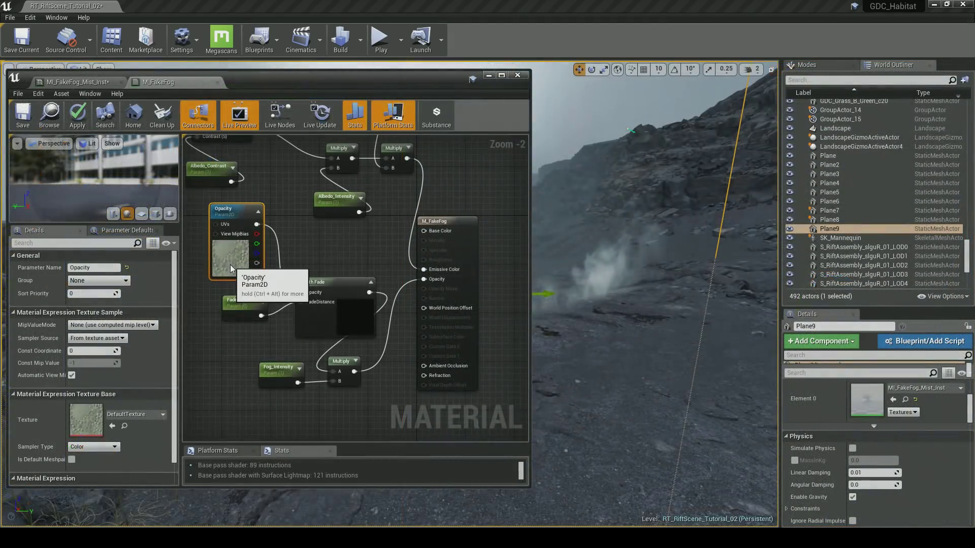
Inspect how the Opacity texture and FadeDistance parameter feed the Depth Fade node in the M_FakeFog graph
click(238, 314)
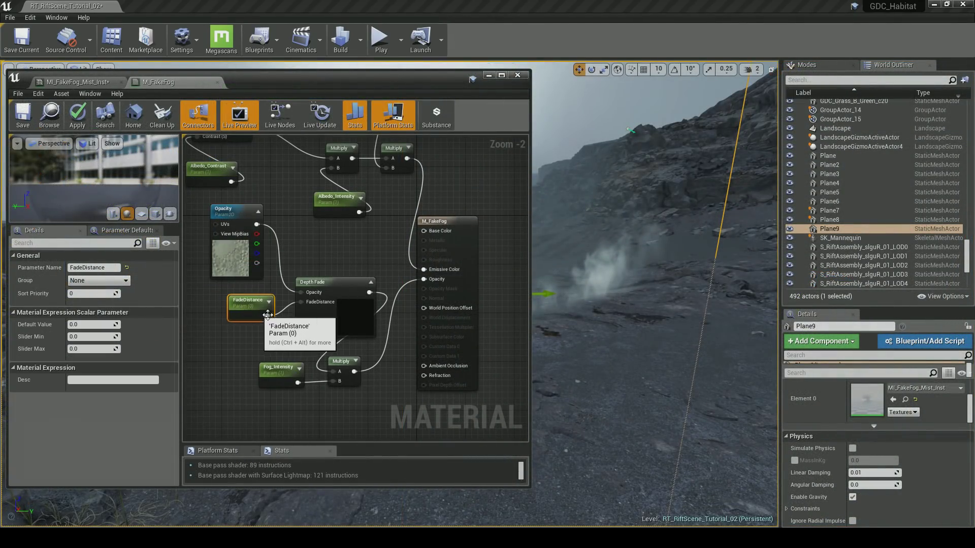
click(312, 320)
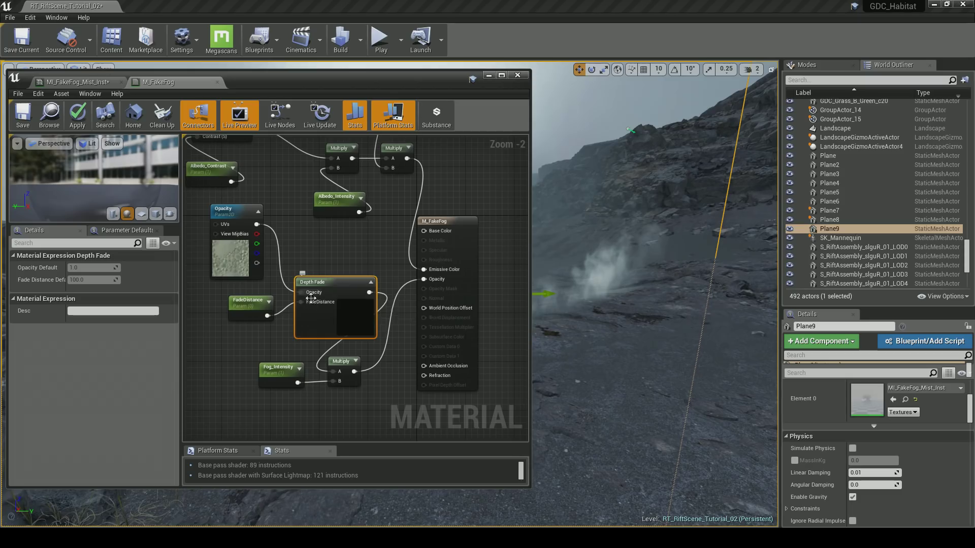
scroll(317, 336, up, 2)
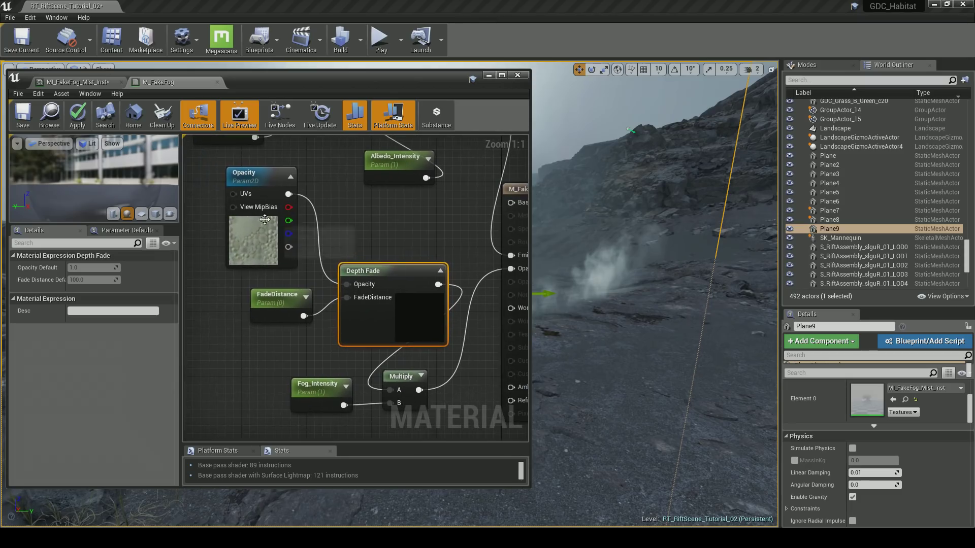
right_drag(368, 341, 327, 279)
right_drag(349, 326, 293, 382)
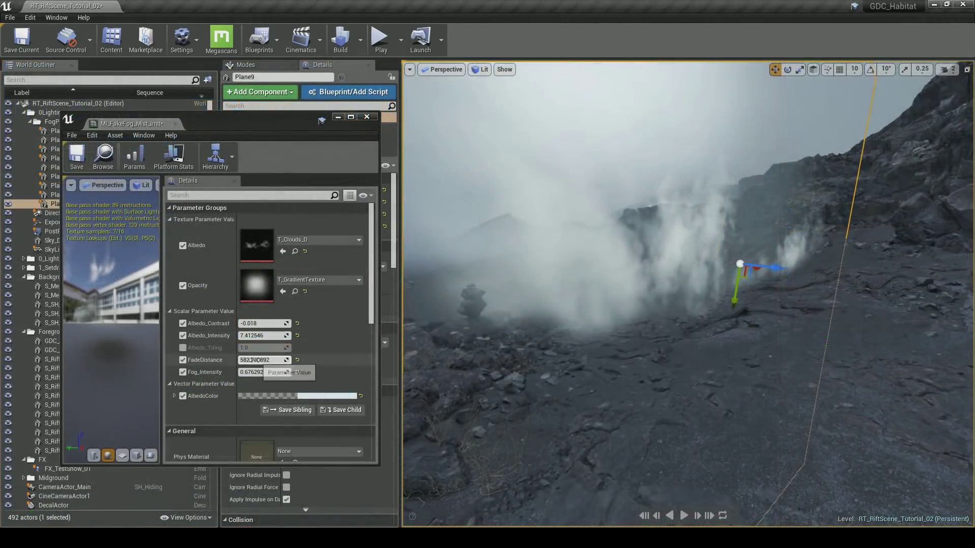
Try FadeDistance values of about 27 and 330 in MI_FakeFog_Mist_Inst, then raise it slightly to soften the fog's ground intersection
drag(257, 360, 238, 360)
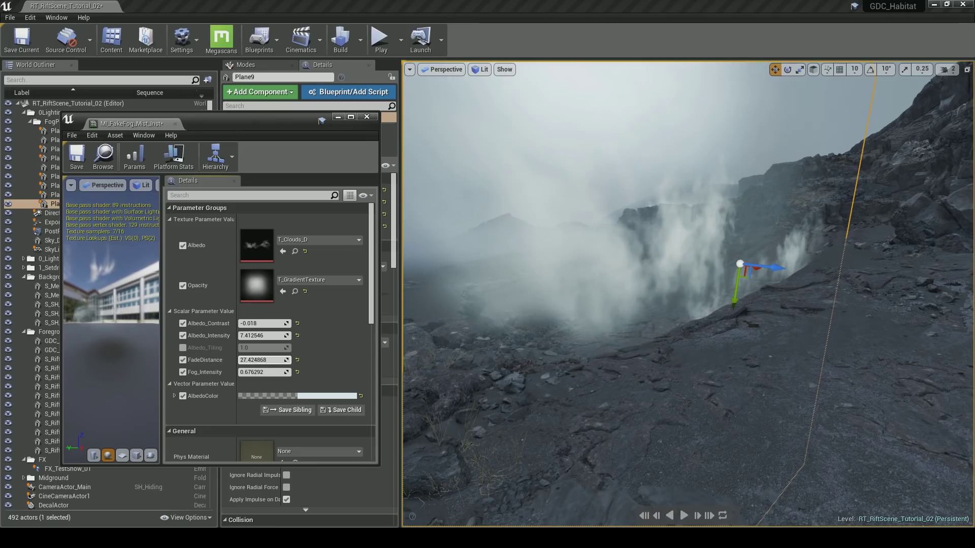
mouse_move(238, 360)
mouse_down()
mouse_move(274, 360)
mouse_move(252, 360)
mouse_up()
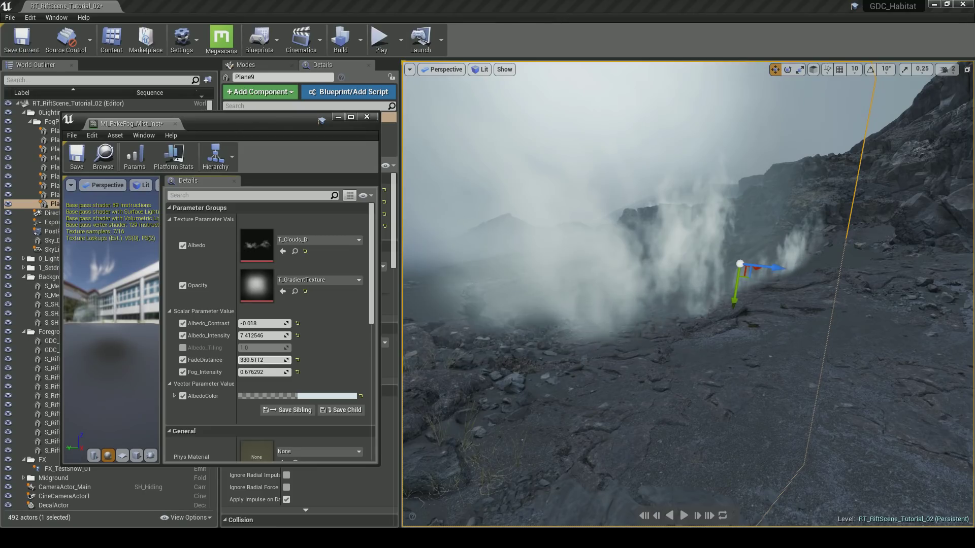
mouse_move(259, 360)
mouse_down()
mouse_move(249, 360)
mouse_move(266, 360)
mouse_up()
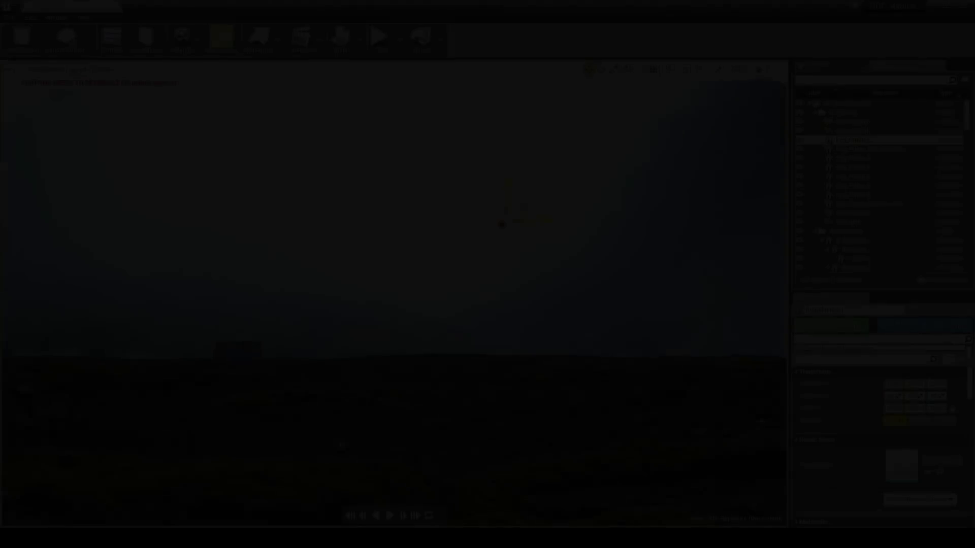
Move Fog_Plane_01 around in front of the mountains in the SH_Barracks level to show its effect on the haze
drag(522, 208, 458, 259)
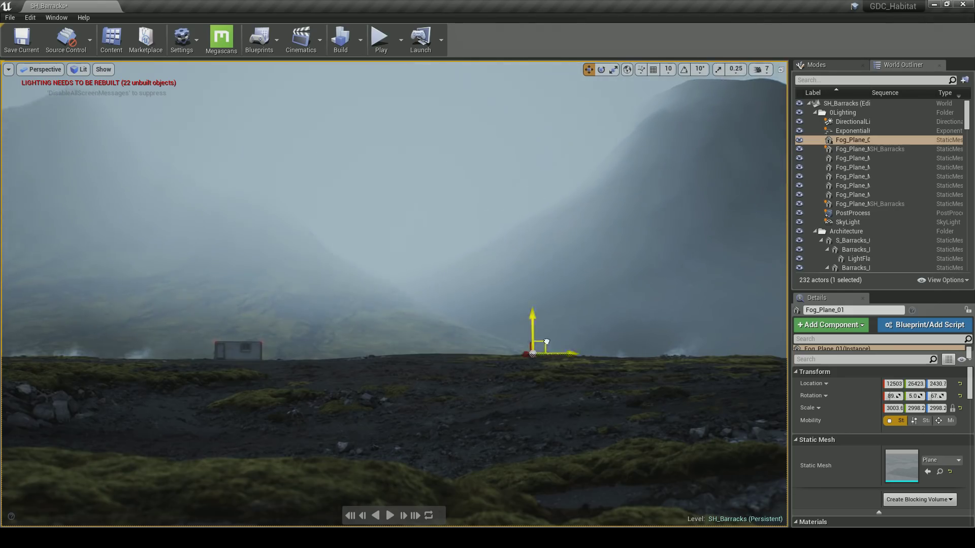
drag(546, 342, 470, 257)
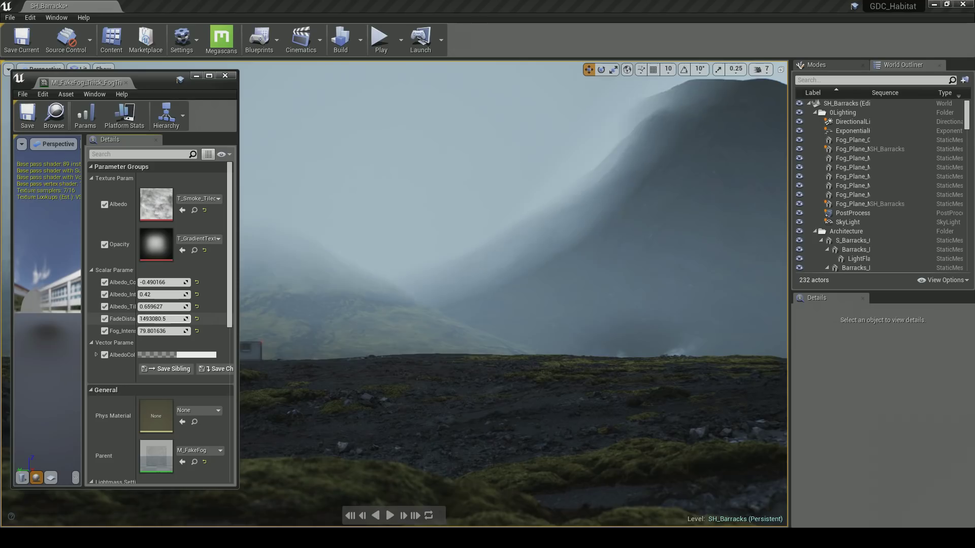
Adjust the thick fake fog instance to a FadeDistance of about 3187653, fog intensity of about 67 and albedo intensity of about 0.34
mouse_move(164, 319)
mouse_down()
mouse_move(154, 319)
mouse_move(178, 319)
mouse_move(157, 319)
mouse_move(173, 319)
mouse_move(158, 331)
mouse_up()
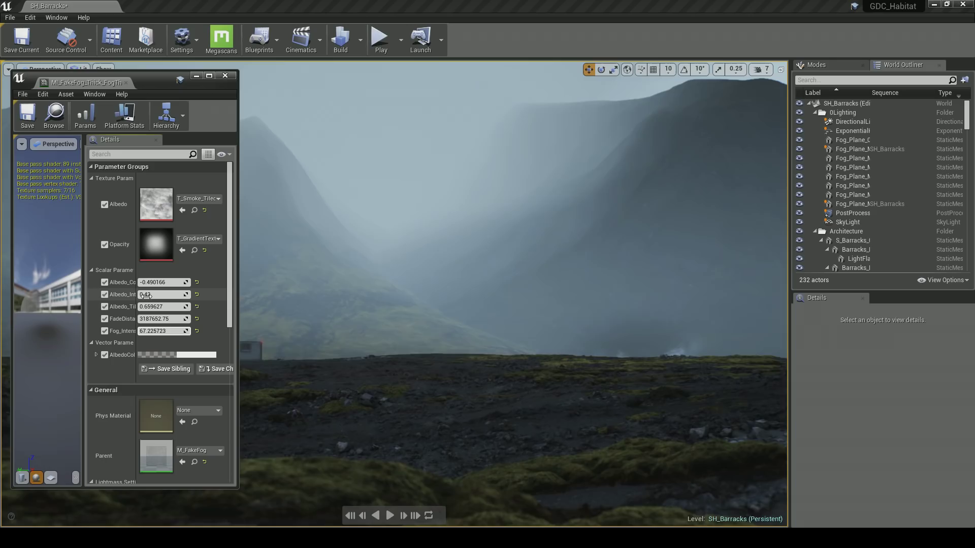
drag(152, 295, 150, 294)
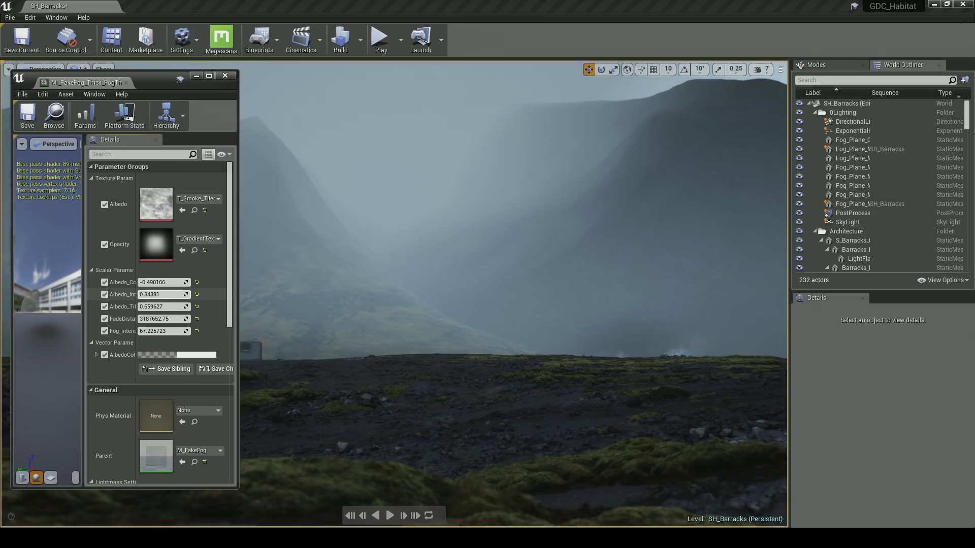
Try a warm cream AlbedoColor tint on the thick fog material instance, and cancel the color change
click(191, 355)
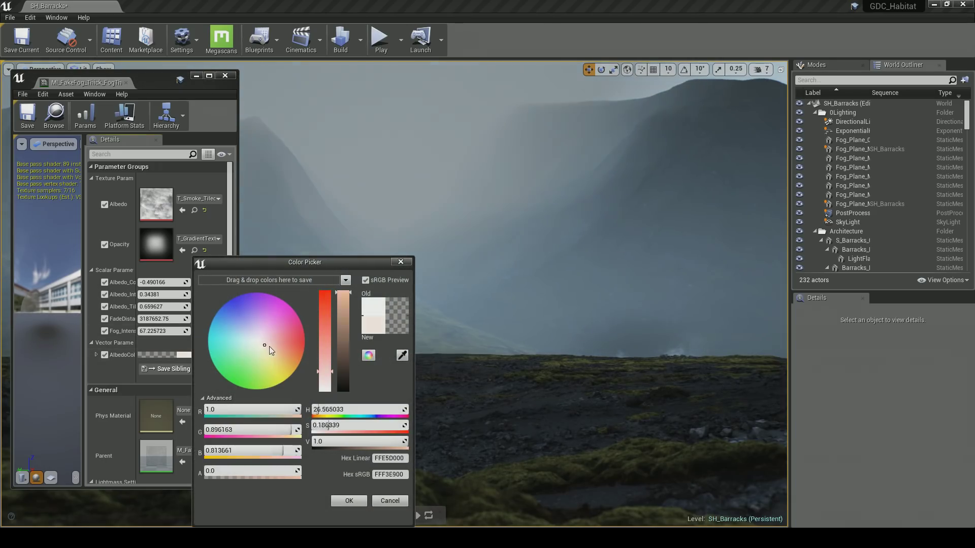
mouse_move(250, 342)
mouse_down()
mouse_move(259, 325)
mouse_move(246, 355)
mouse_up()
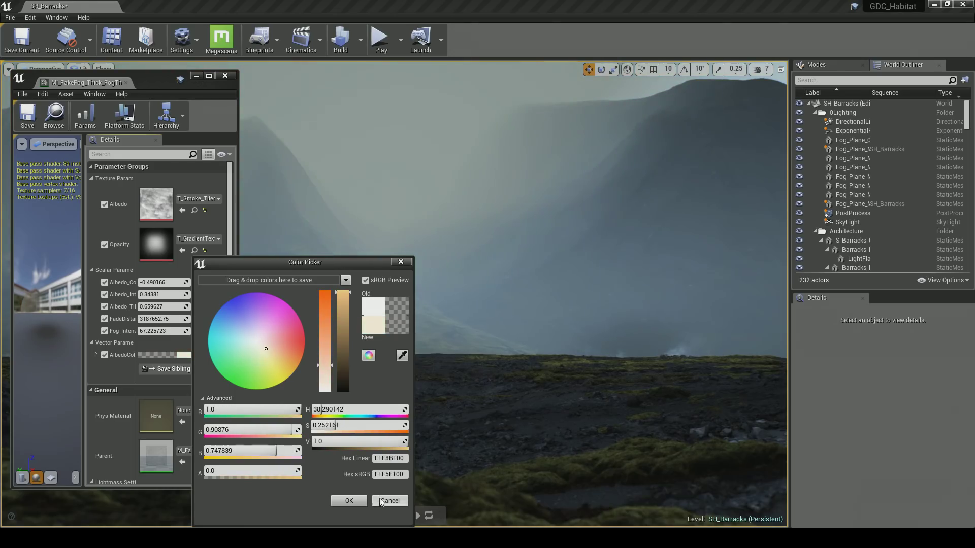
click(382, 501)
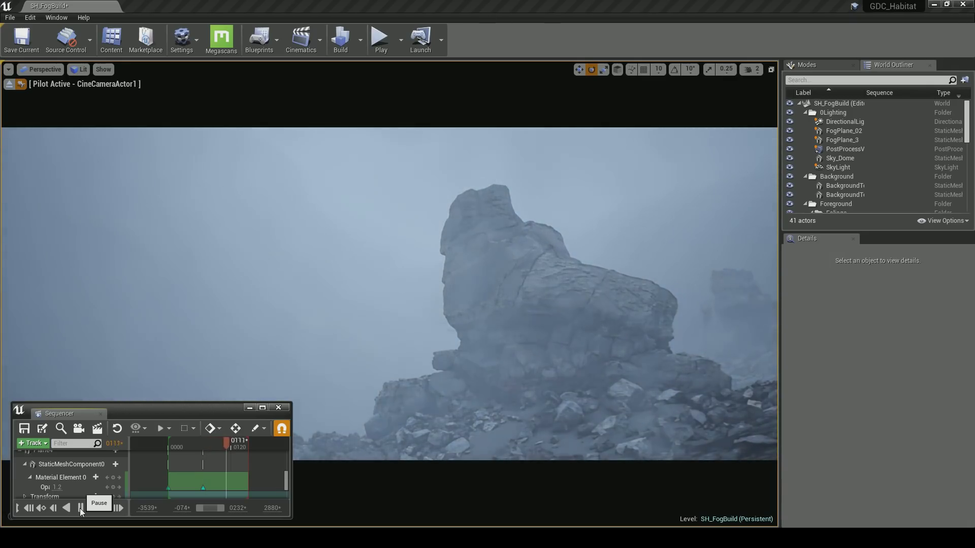
Stop the sequence playback in the SH_FogBuild level and hide the FogPlane_3 and FogPlane_02 planes
click(80, 508)
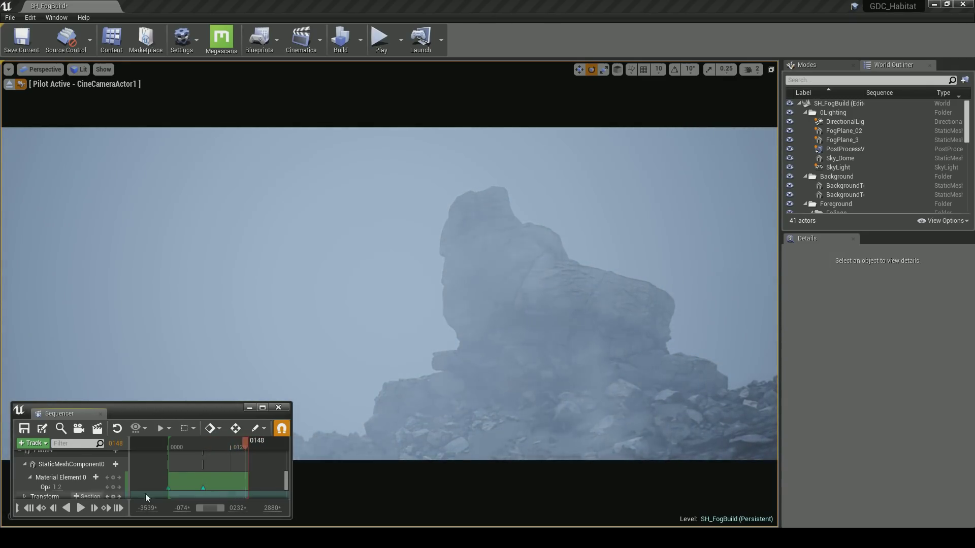
click(790, 140)
click(790, 130)
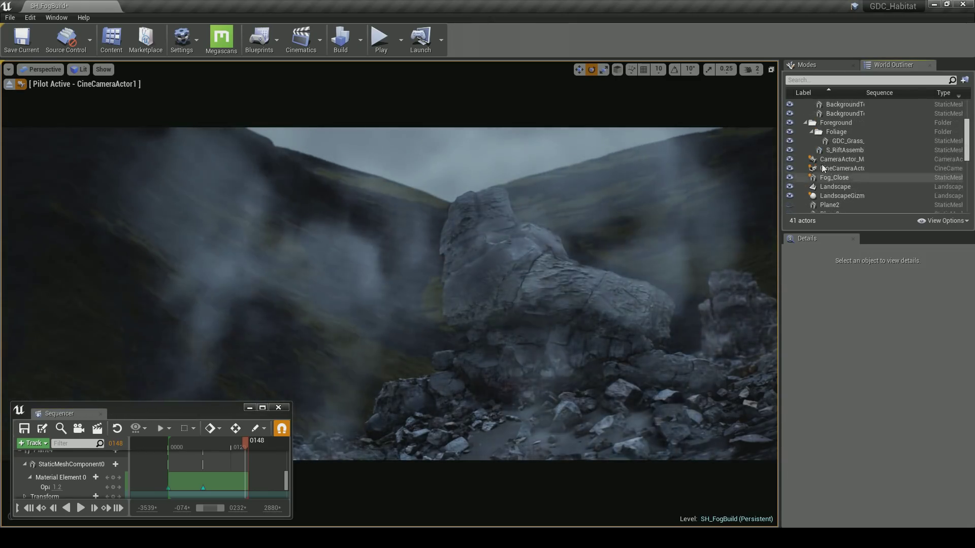
Move the Fog_Close steam plane around in front of the rock formation and rotate it about its vertical axis
scroll(820, 170, down, 3)
click(833, 177)
drag(426, 377, 349, 331)
key(w)
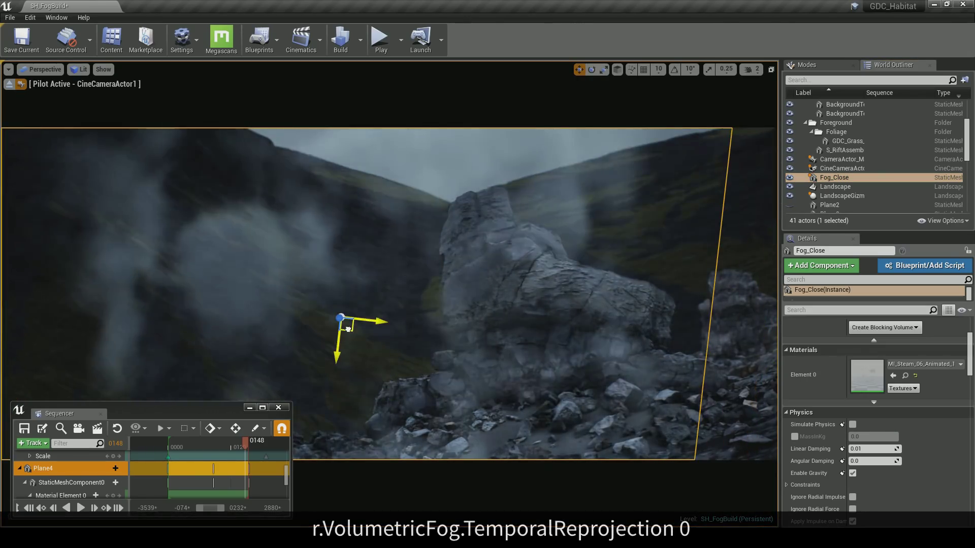
key(ctrl+grave)
drag(348, 311, 425, 321)
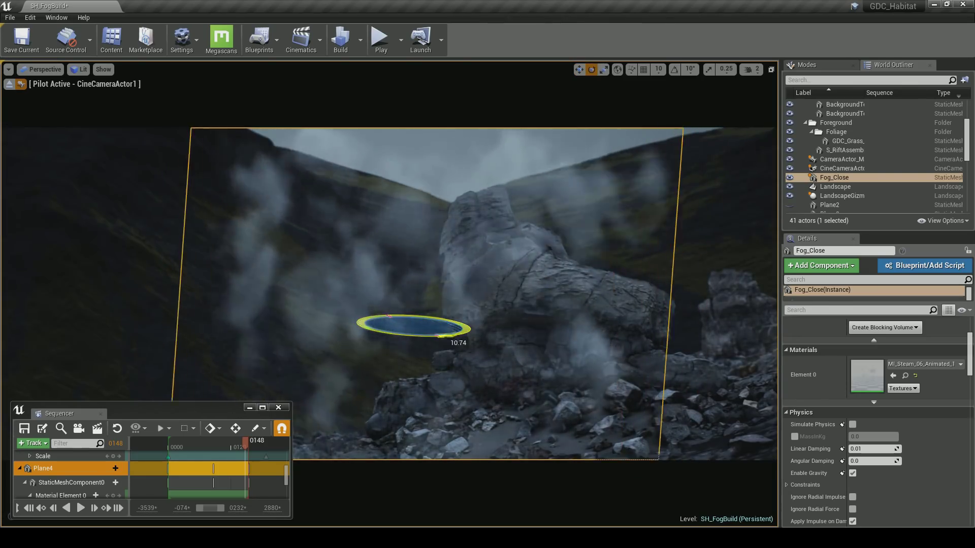
drag(420, 319, 492, 339)
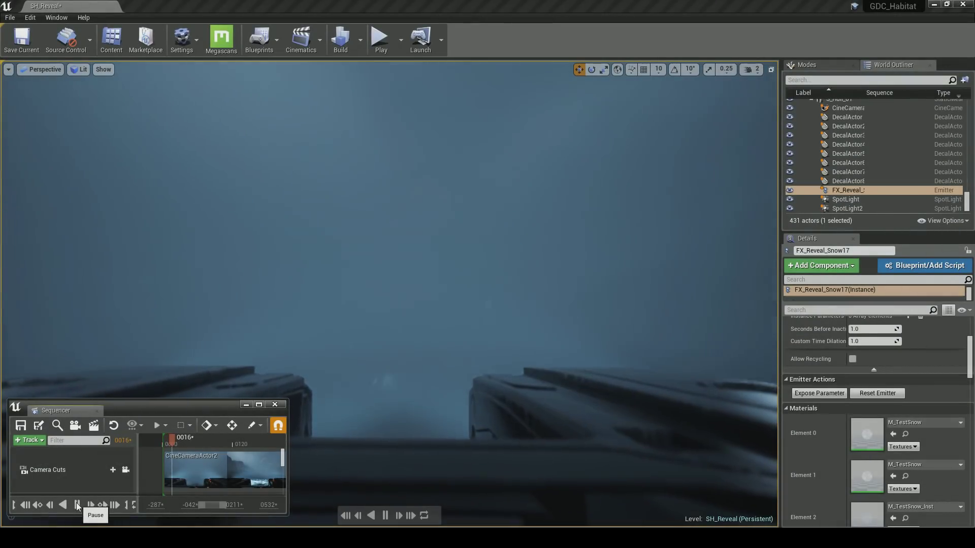
Run the console command r.VolumetricFog.TemporalReprojection 0 in the SH_Reveal level and replay the headlight sequence
key(grave)
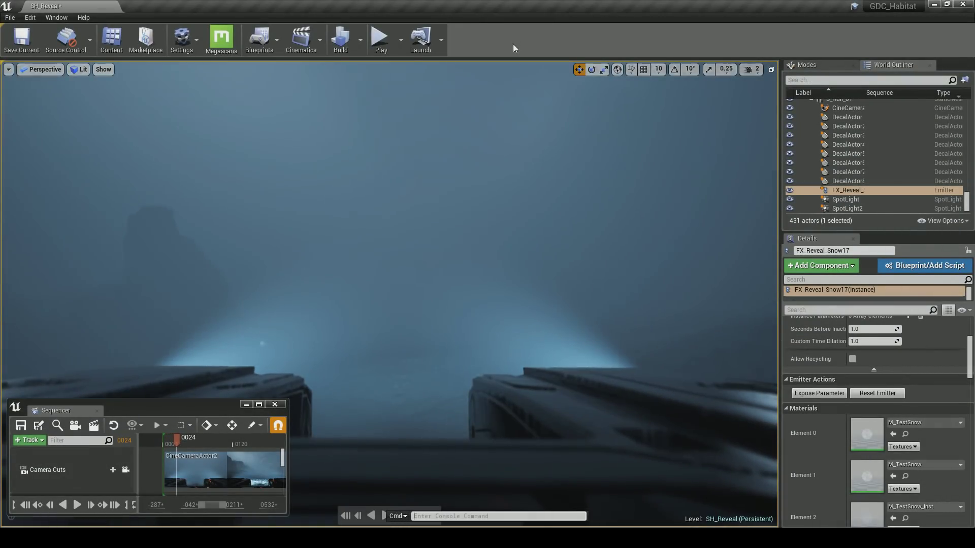
text(volumetri)
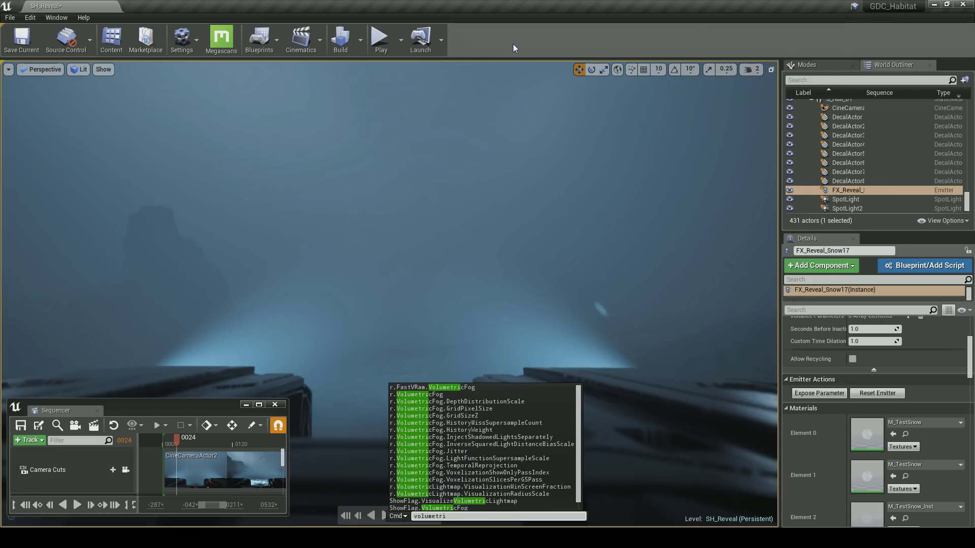
click(487, 466)
text(0)
key(Return)
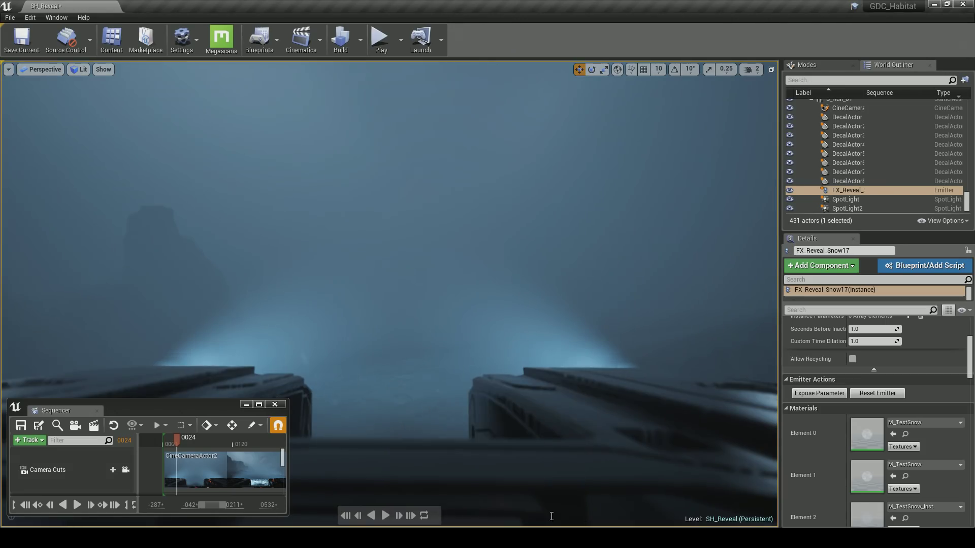
click(77, 505)
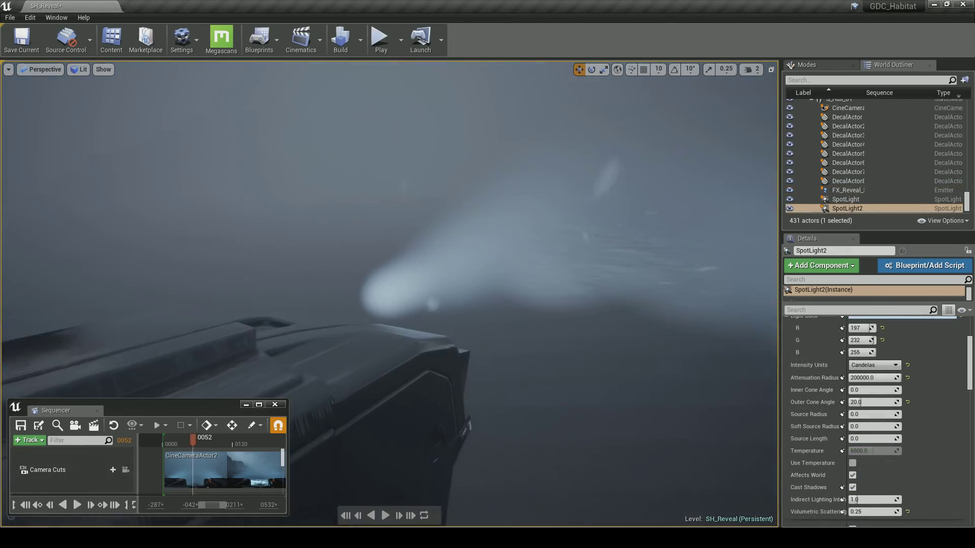
Move SpotLight2 sideways off the vehicle's front to test how its volumetric beam follows the movement
right_drag(355, 348, 304, 330)
key(g)
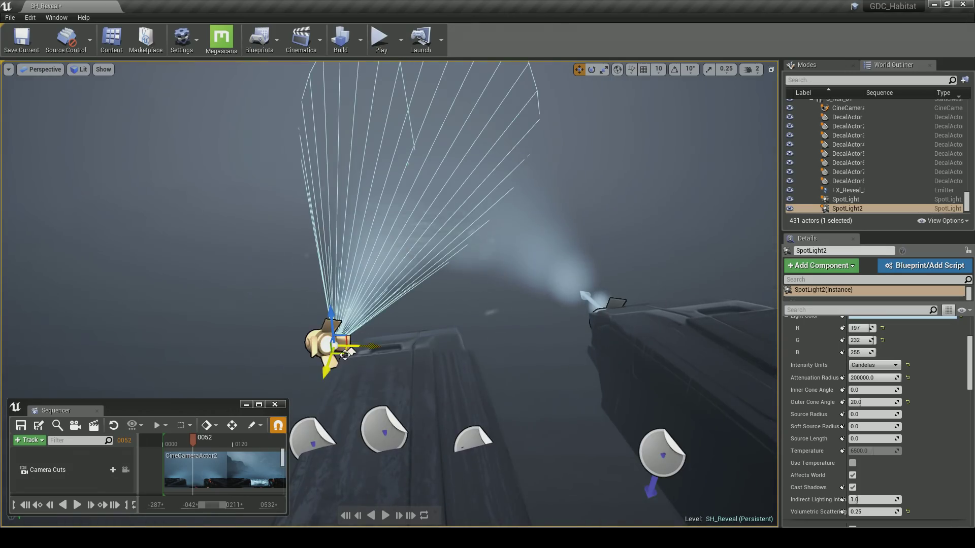
drag(344, 355, 208, 371)
right_drag(208, 370, 167, 365)
drag(366, 347, 259, 349)
key(g)
mouse_move(308, 350)
right_down()
mouse_move(300, 356)
mouse_move(308, 350)
right_up()
Recall the r.VolumetricFog.TemporalReprojection command in the console
key(grave)
key(Up)
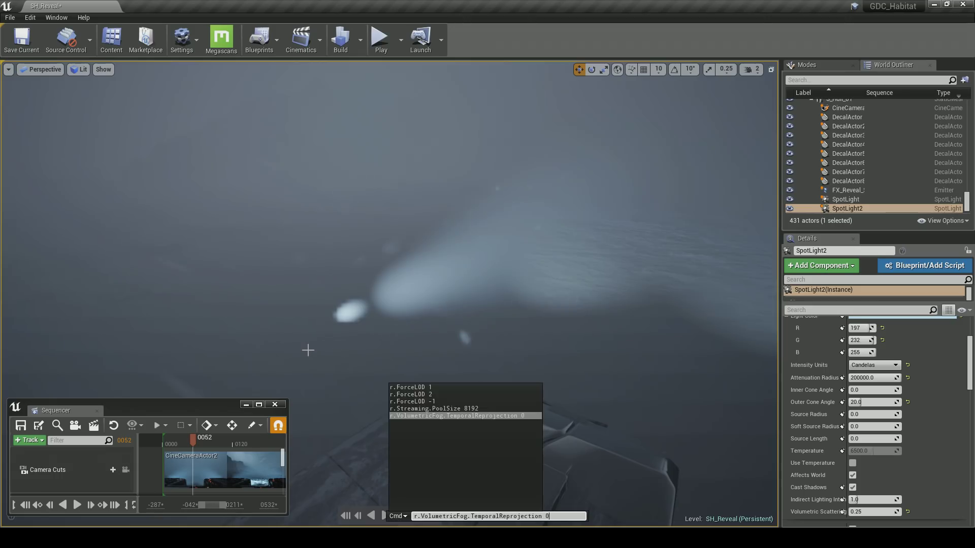
Run the console command r.VolumetricFog.GridPixelSize with a value of 4
drag(555, 518, 403, 518)
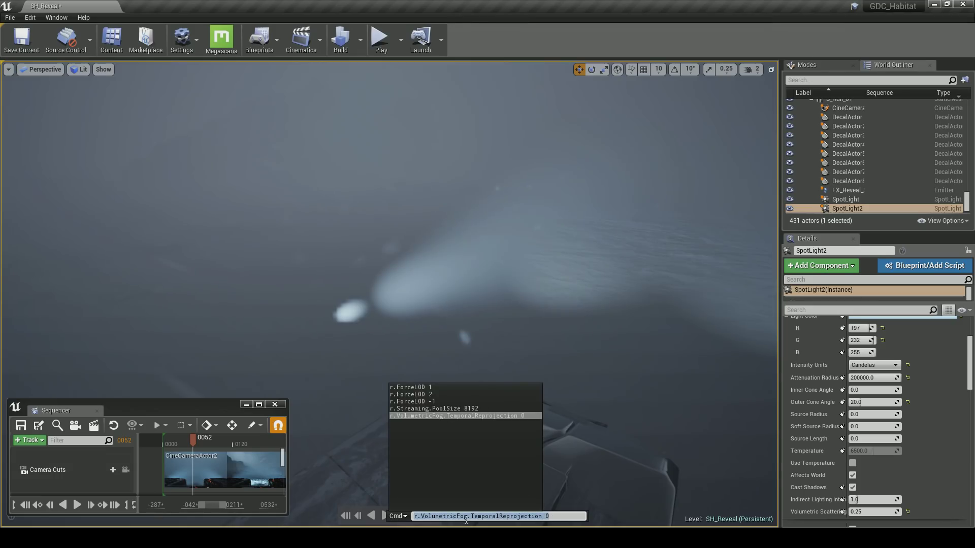
click(547, 516)
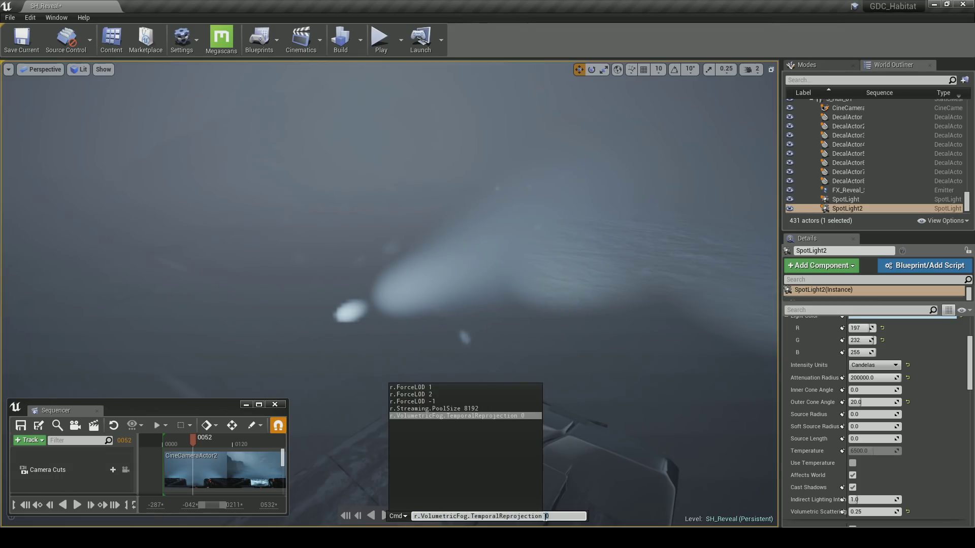
key(BackSpace)
key(BackSpace)
key(BackSpace)
key(BackSpace)
key(BackSpace)
key(BackSpace)
key(BackSpace)
key(BackSpace)
key(BackSpace)
key(BackSpace)
key(BackSpace)
key(BackSpace)
key(BackSpace)
key(BackSpace)
key(BackSpace)
key(BackSpace)
key(BackSpace)
key(BackSpace)
key(BackSpace)
key(BackSpace)
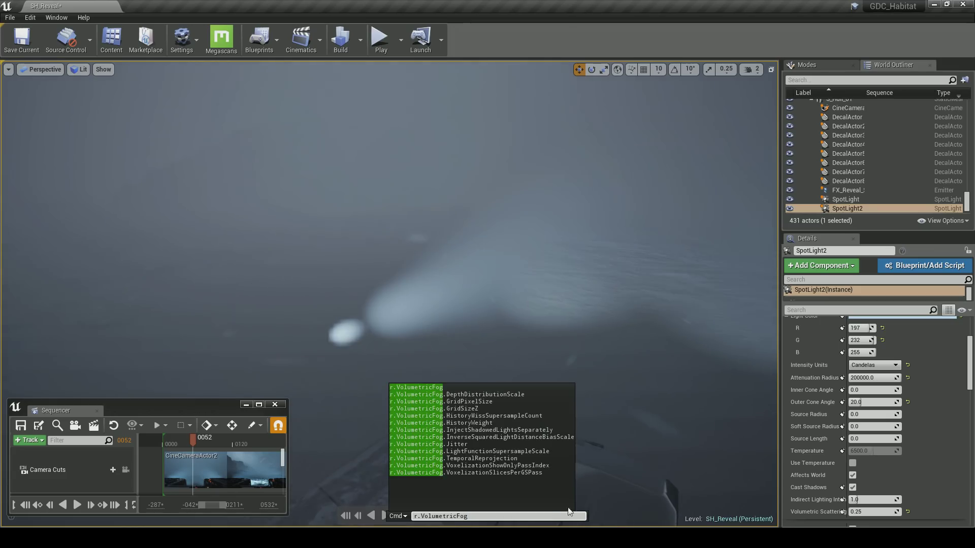
click(473, 401)
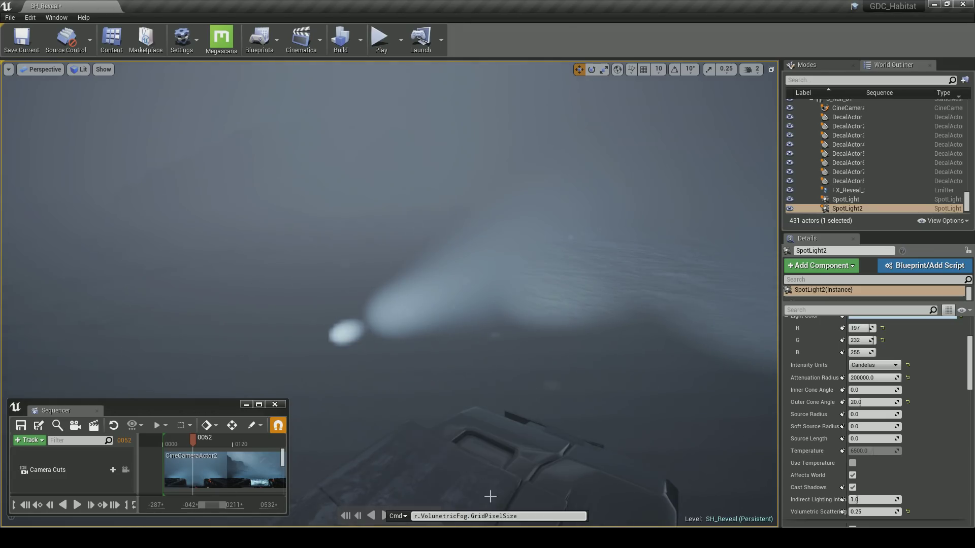
key(Return)
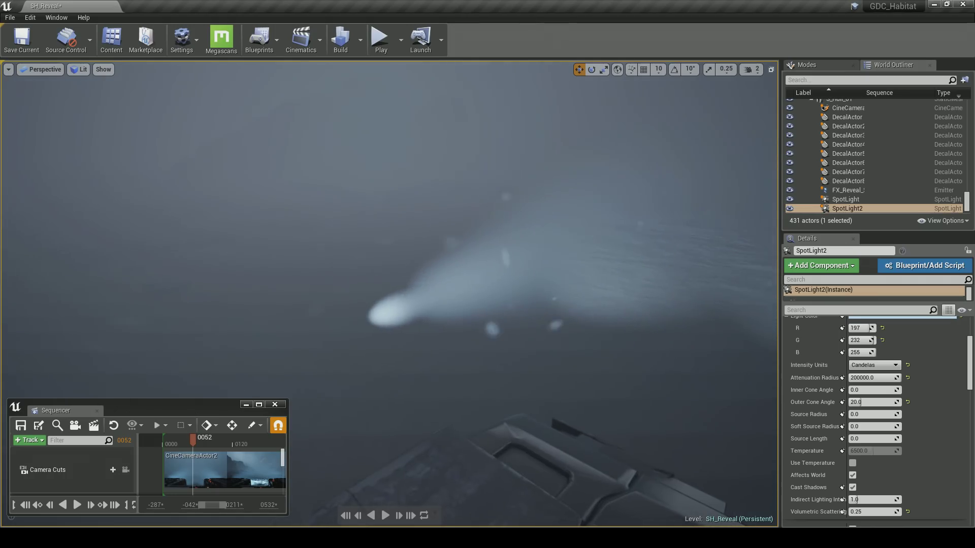
Recall the r.VolumetricFog.GridPixelSize console command and change its value to 1
key(grave)
key(Up)
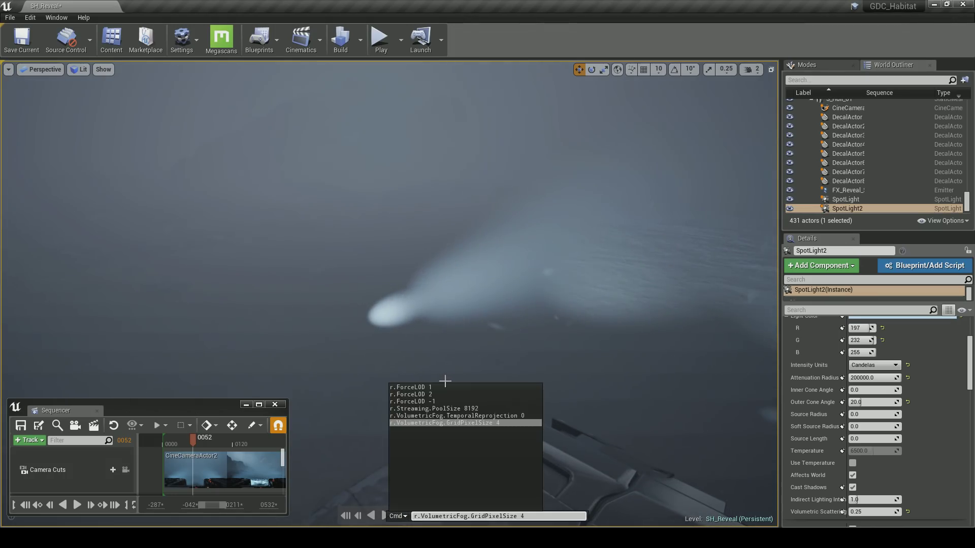
key(BackSpace)
text(1)
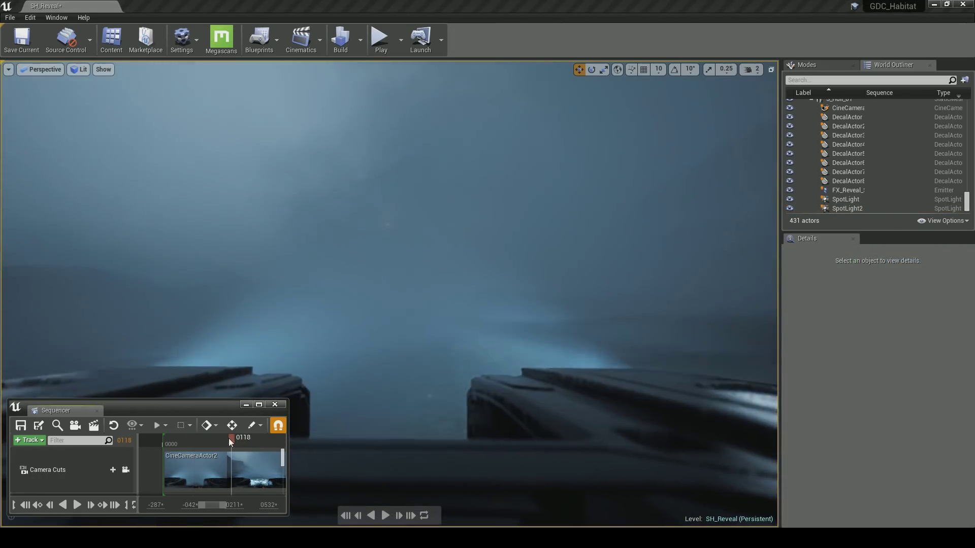
Play the reveal sequence from frame 142 and pause it around frame 189
drag(229, 438, 246, 440)
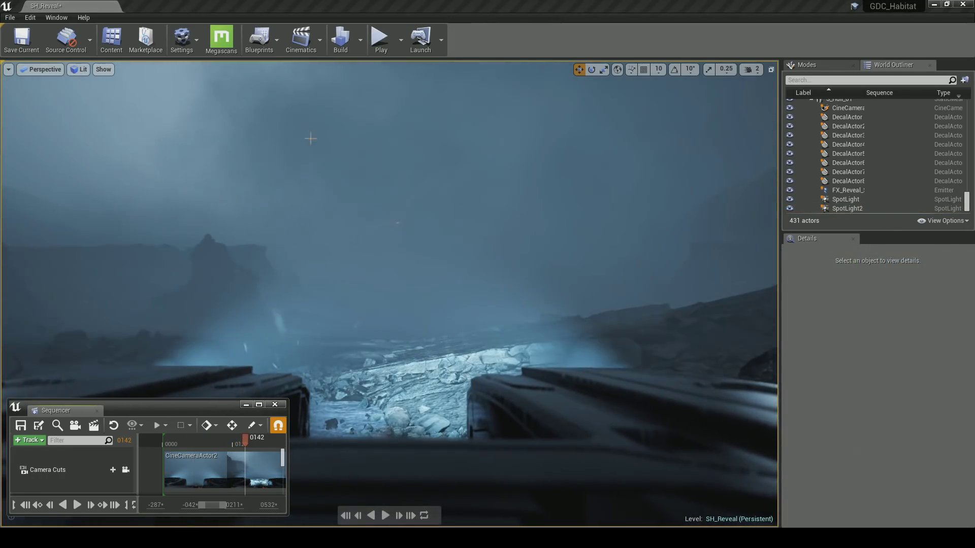
click(74, 508)
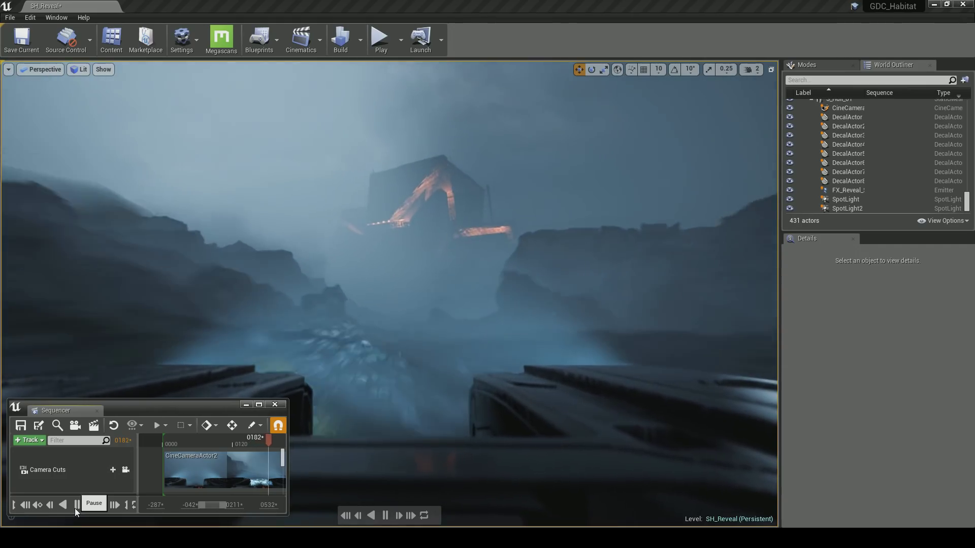
click(75, 508)
Select the volumetric fog card over the cliffs, release the view from the camera cuts and look around the scene
click(304, 258)
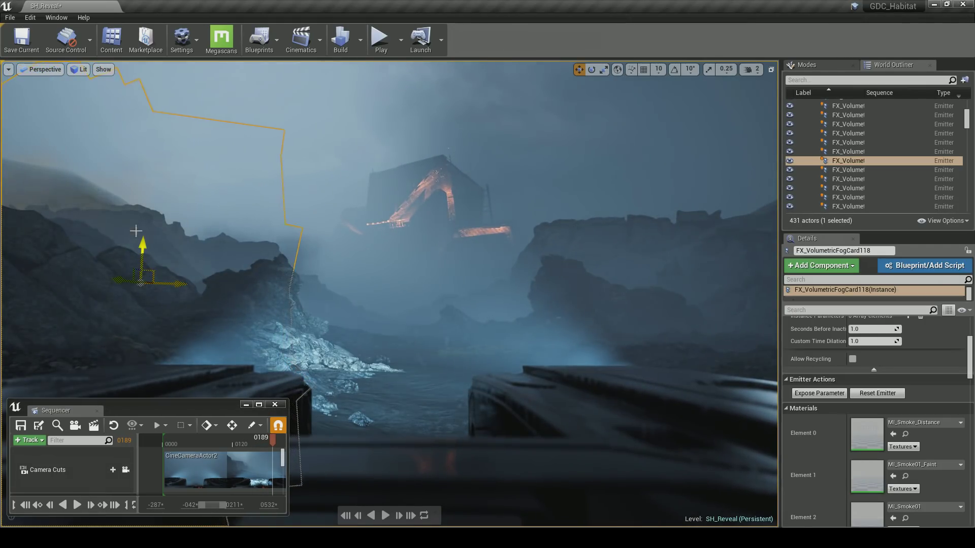
click(125, 470)
right_drag(389, 294, 370, 365)
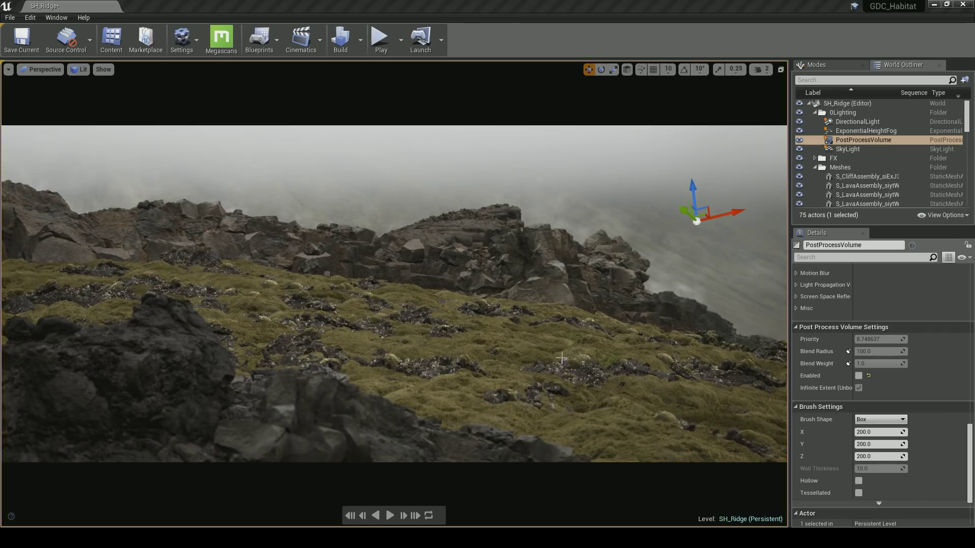
Select the FX_SH_Ridge_LocalFog emitter in the ridge shot to inspect the local fog
click(606, 259)
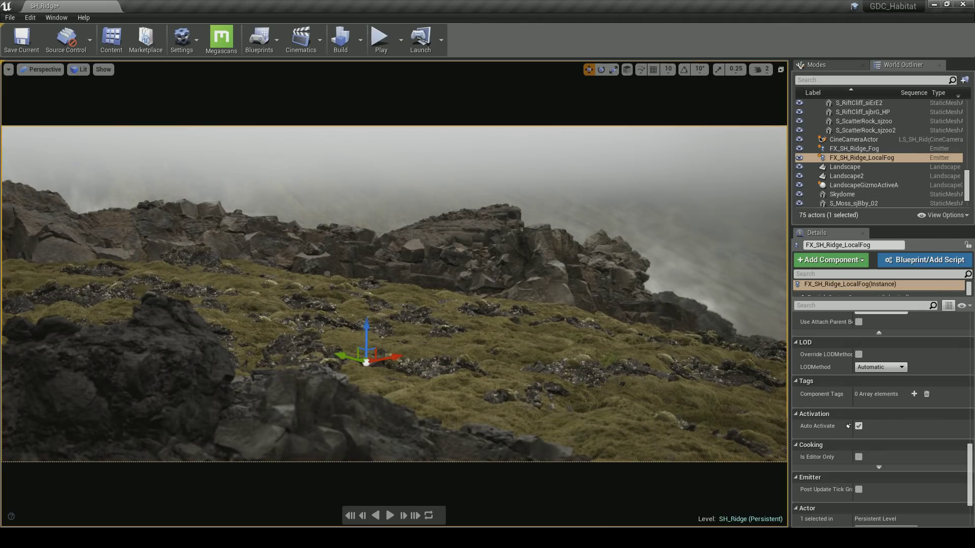
key(shift+c)
right_drag(394, 293, 552, 146)
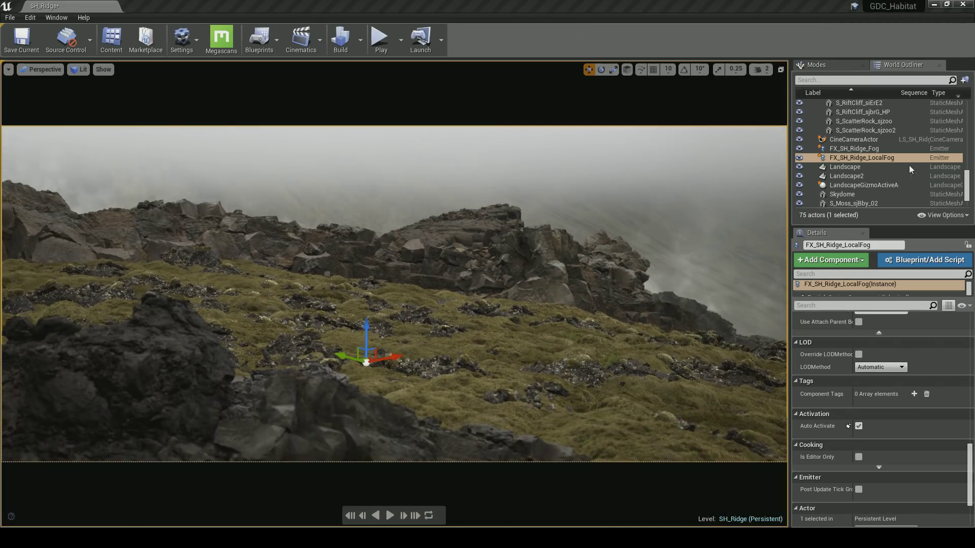
Select the ridge level's PostProcessVolume and enable it in its volume settings
scroll(863, 152, up, 15)
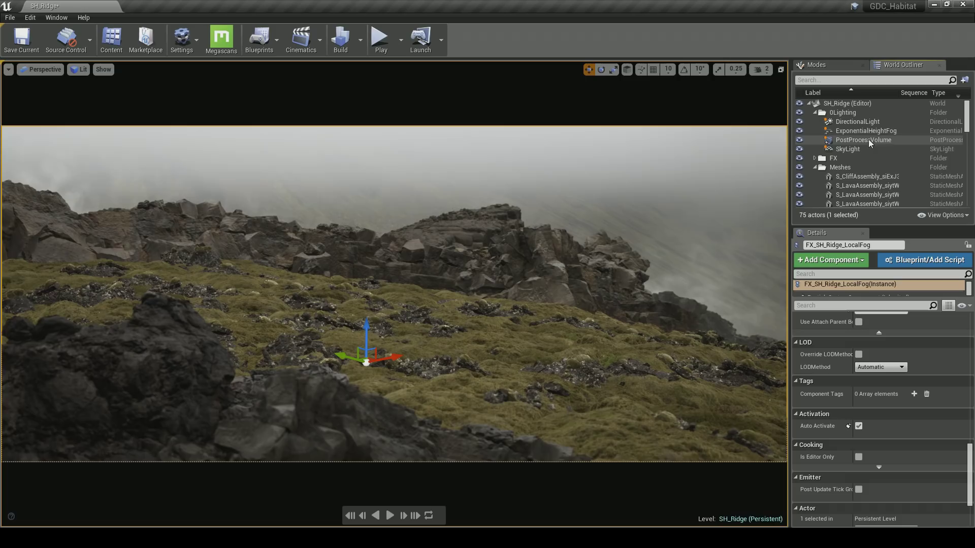
click(868, 142)
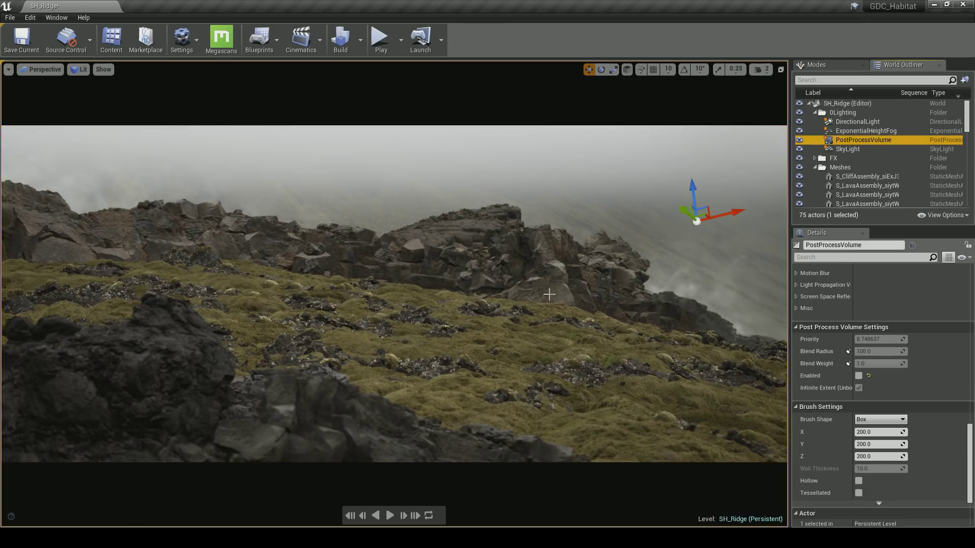
drag(969, 436, 973, 271)
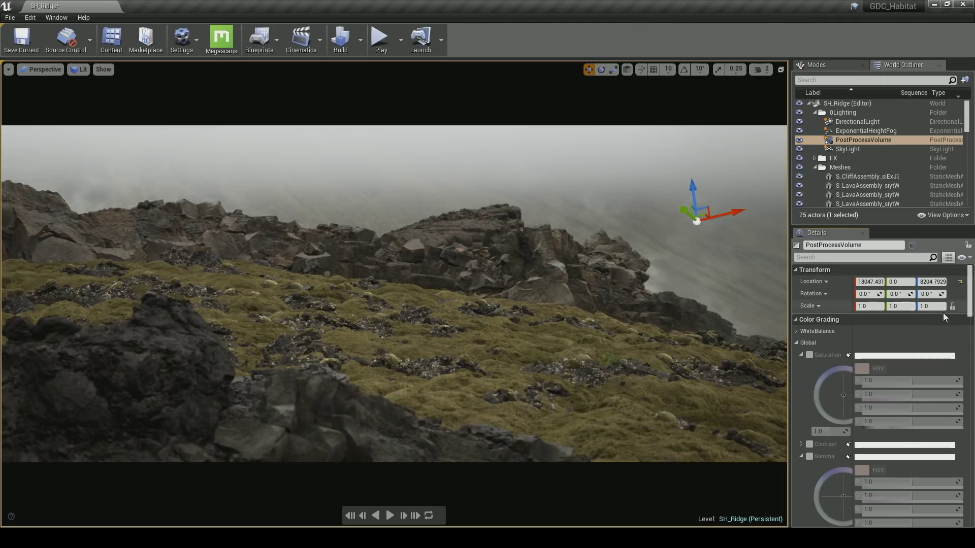
drag(968, 303, 949, 470)
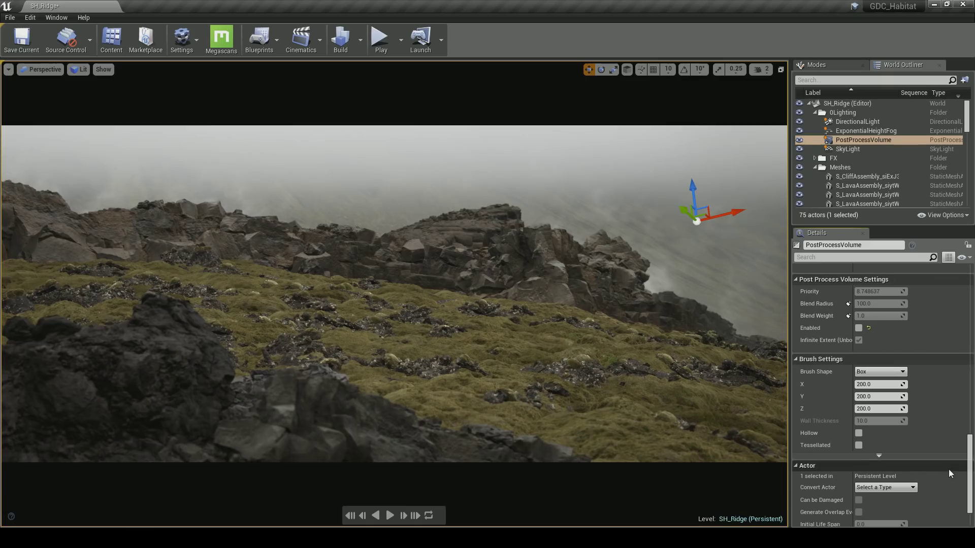
click(858, 328)
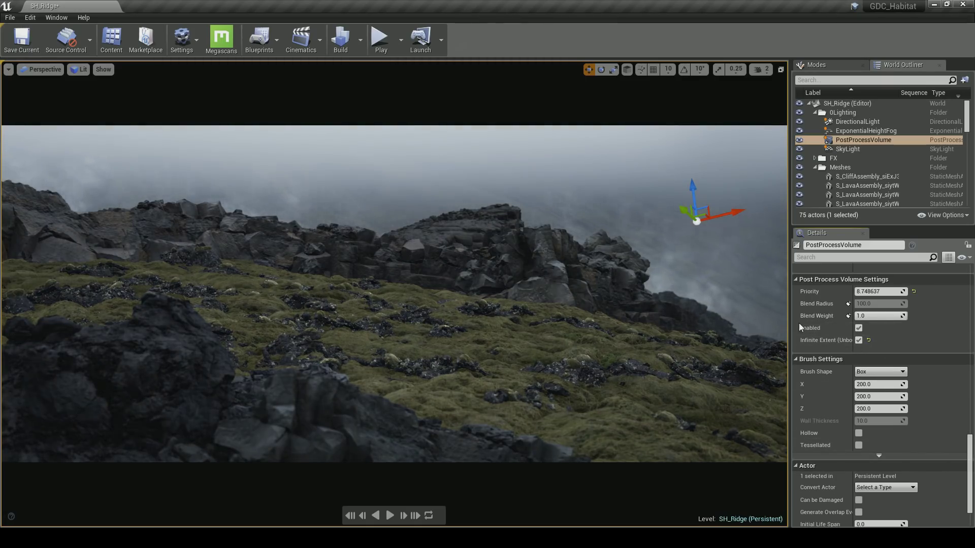
Toggle the PostProcessVolume off and on several times to compare the shot, leaving it enabled
click(859, 329)
click(860, 329)
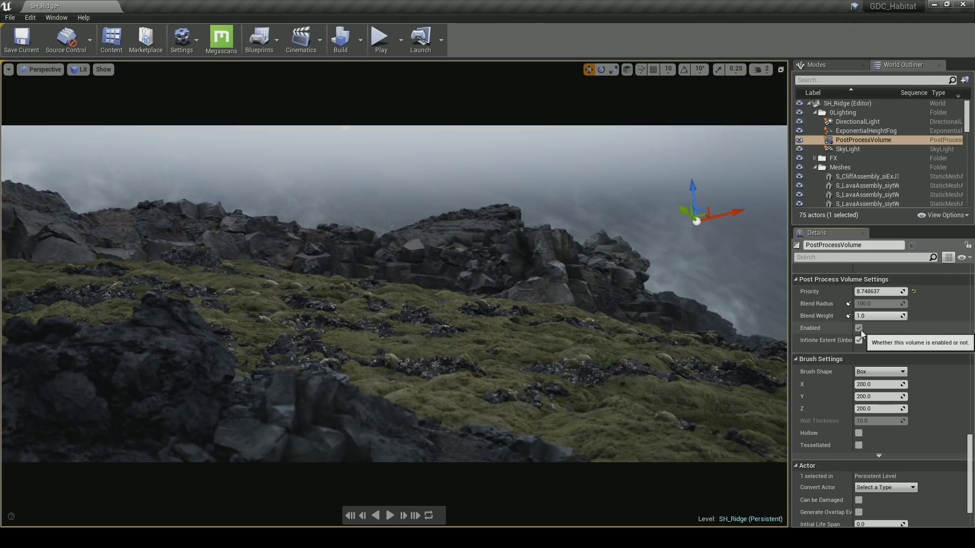
click(859, 329)
click(859, 329)
click(859, 329)
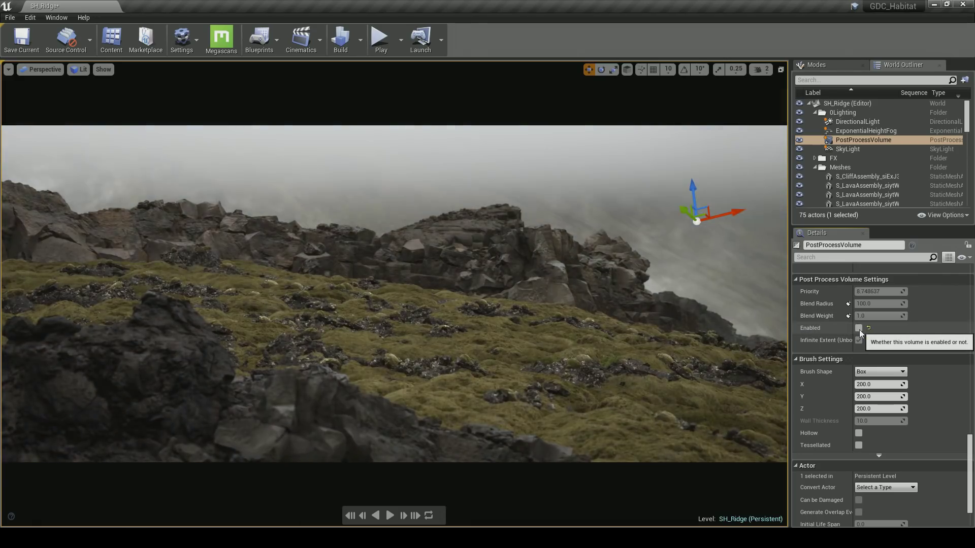
click(859, 329)
Collapse the Global color grading group and review the PostProcessVolume's color grading and film settings
scroll(970, 445, up, 1)
drag(970, 445, 973, 280)
click(796, 315)
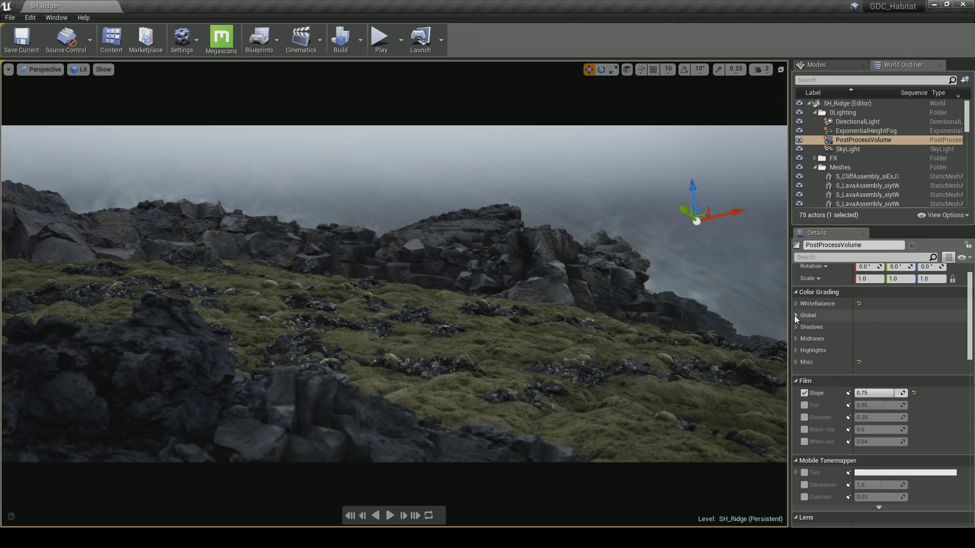
drag(972, 345, 972, 333)
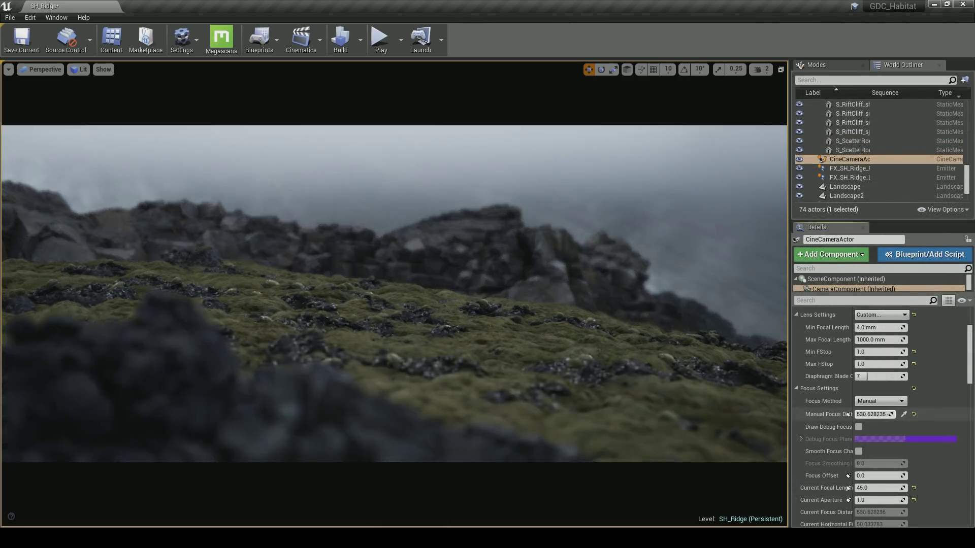
Rack the CineCameraActor's manual focus distance to about 1974 and back to about 502, and set its minimum and maximum FStop to 6
drag(872, 414, 899, 414)
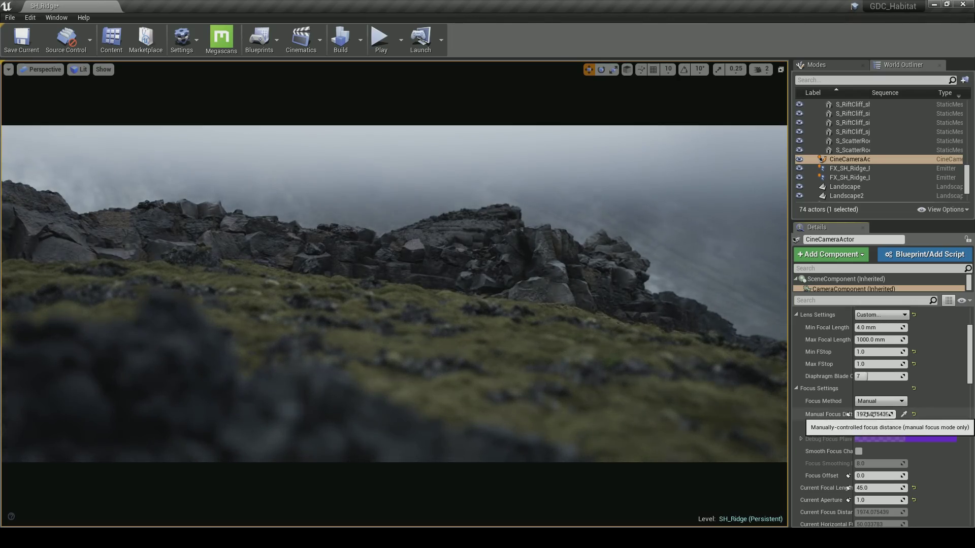
mouse_move(872, 415)
mouse_down()
mouse_move(863, 415)
mouse_move(889, 414)
mouse_up()
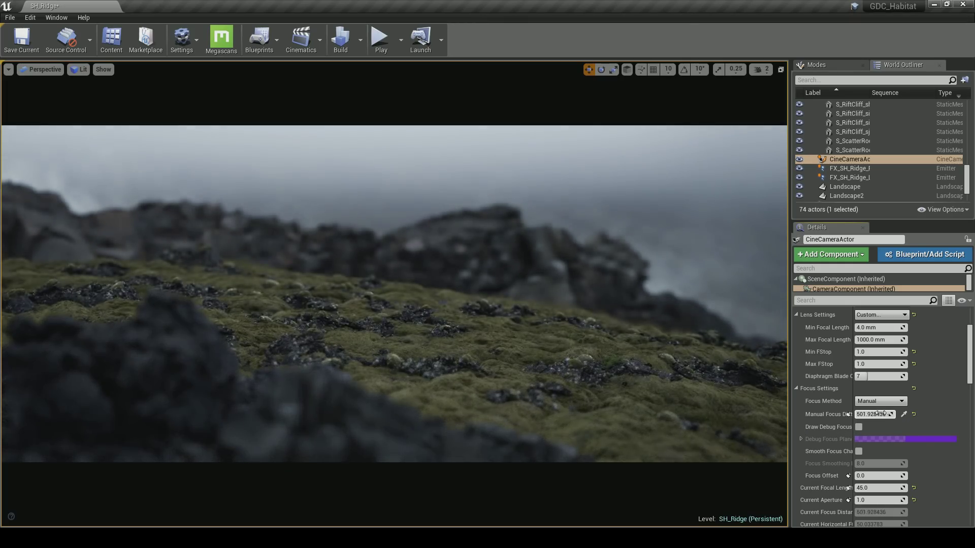
click(867, 364)
text(6)
click(868, 352)
text(6)
click(871, 365)
Override the PostProcessVolume's depth of field method with CircleDOF
scroll(873, 152, up, 15)
click(863, 140)
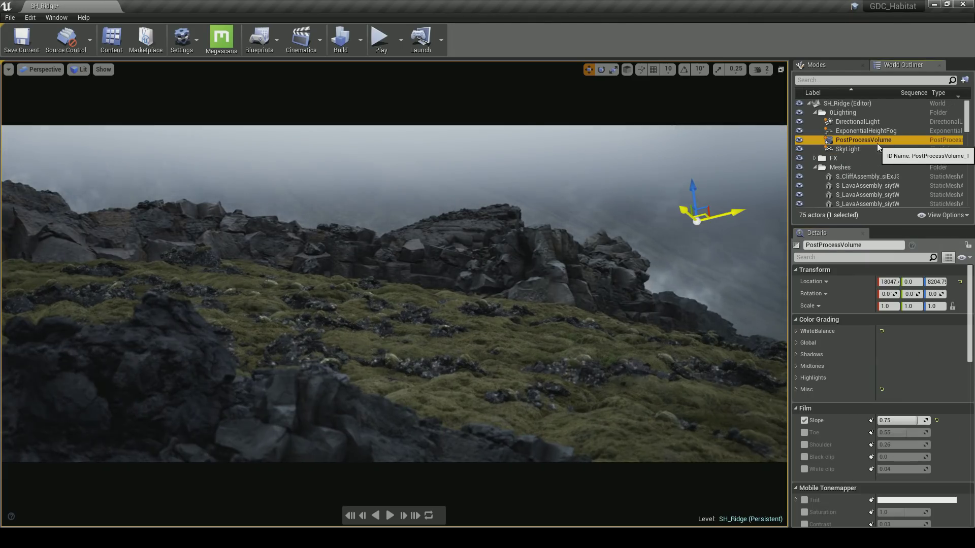
scroll(970, 283, down, 10)
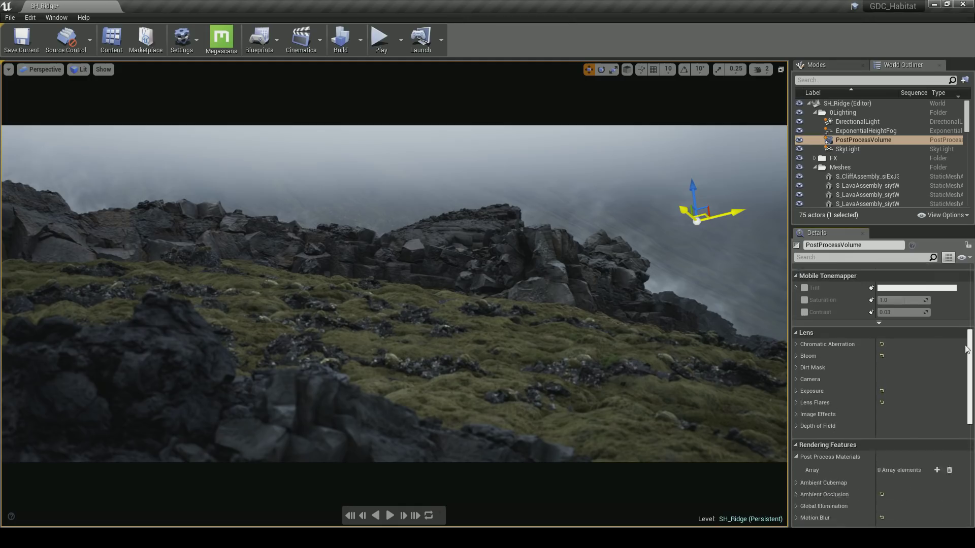
click(796, 374)
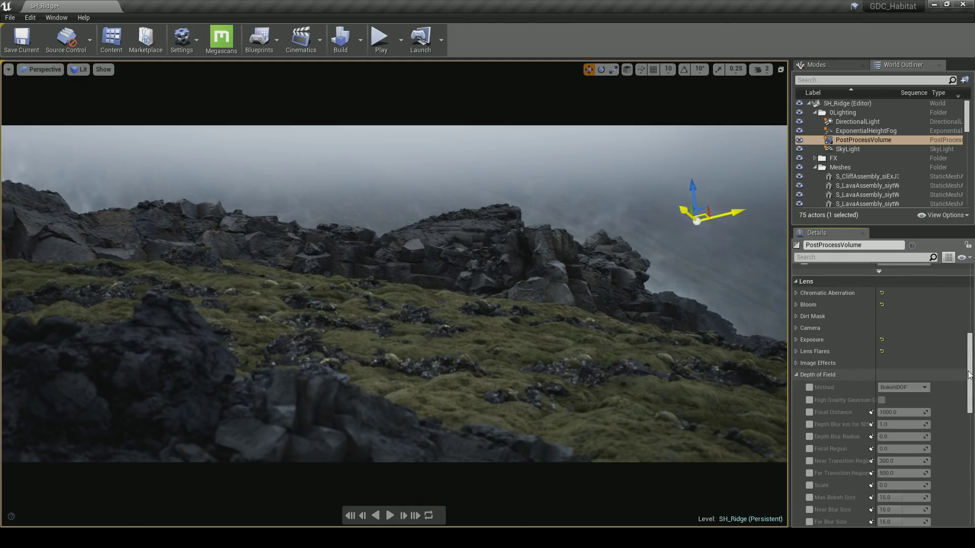
scroll(921, 349, down, 3)
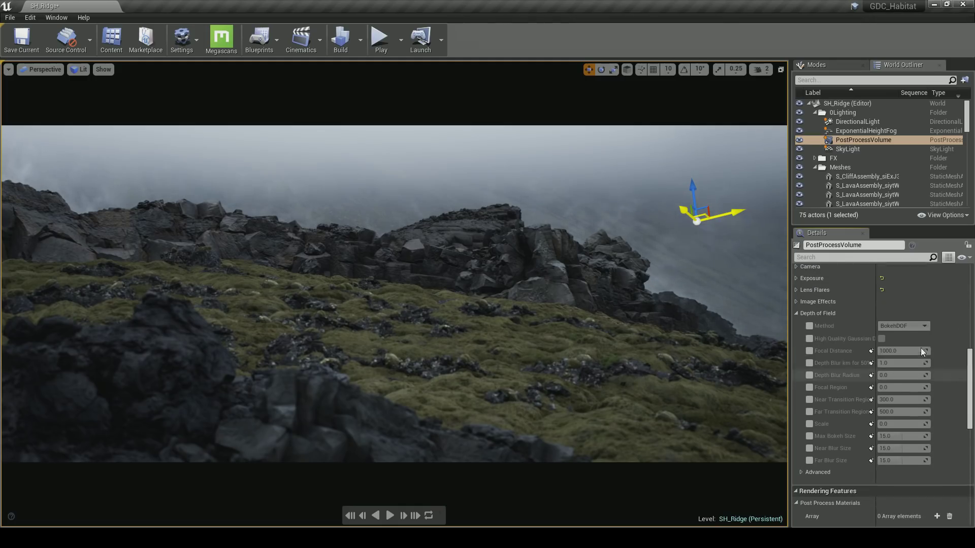
click(810, 326)
click(899, 327)
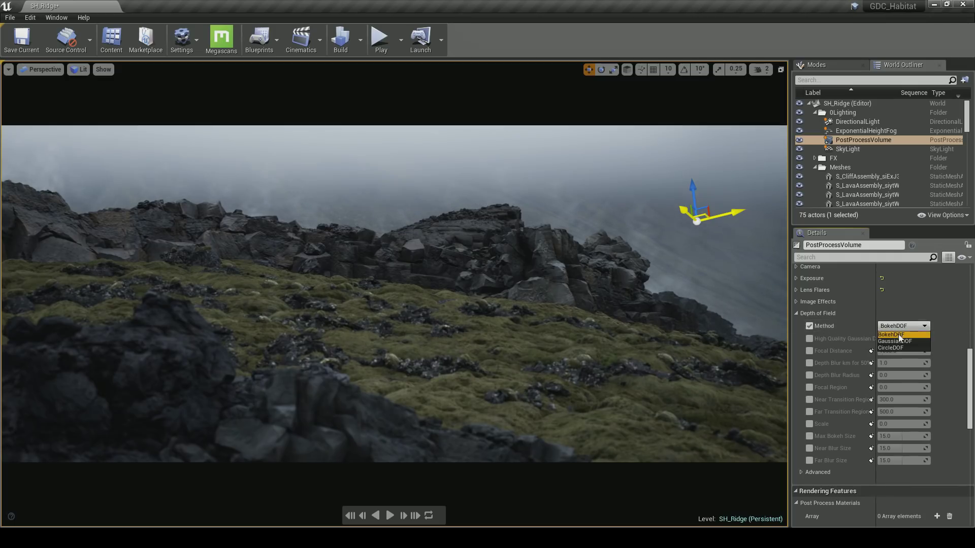
click(901, 348)
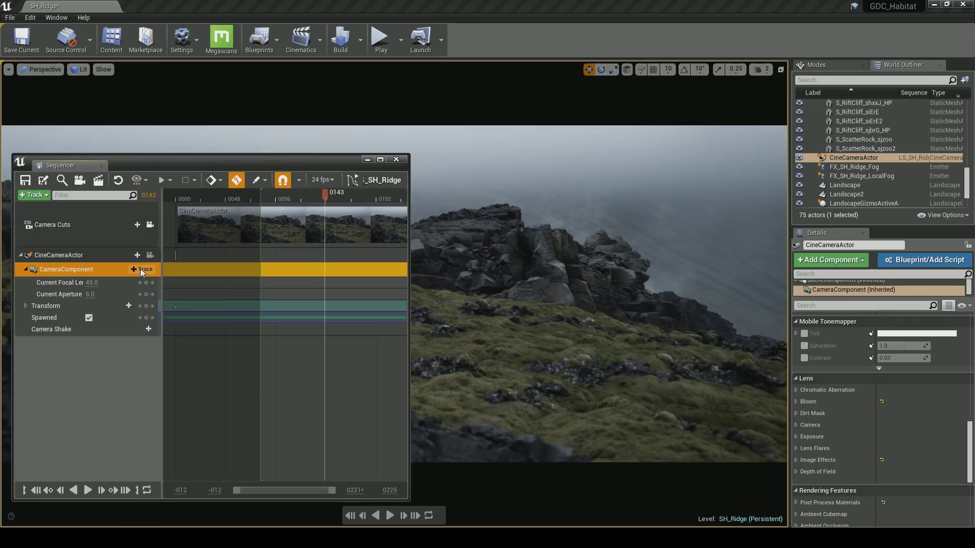
Add a Manual Focus Distance track to the CineCameraActor's CameraComponent in the sequence and undo the last key value change
click(140, 269)
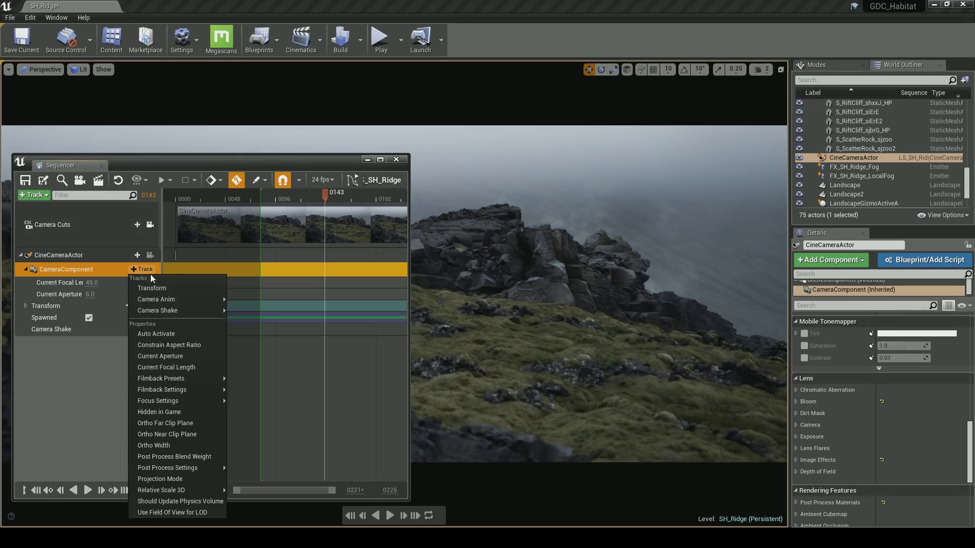
mouse_move(175, 401)
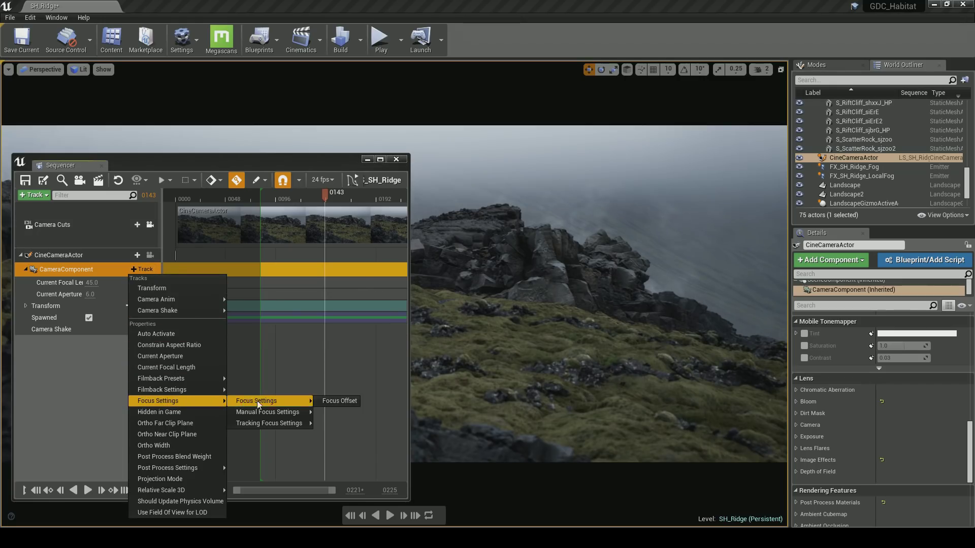
mouse_move(258, 411)
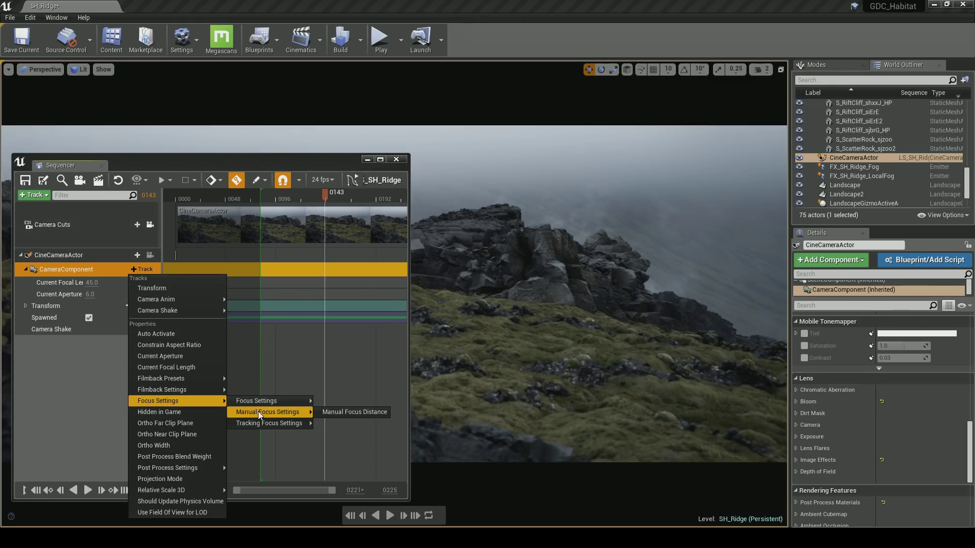
click(355, 412)
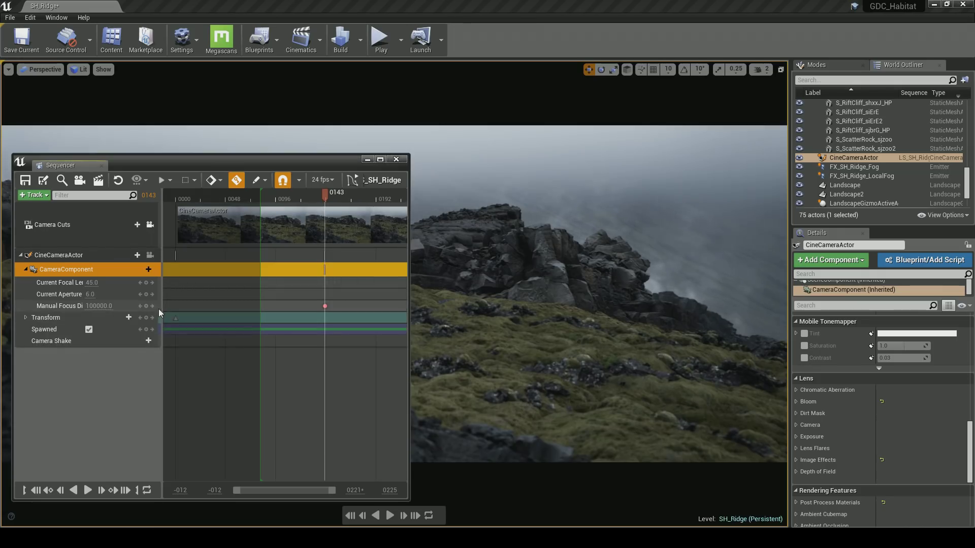
key(ctrl+z)
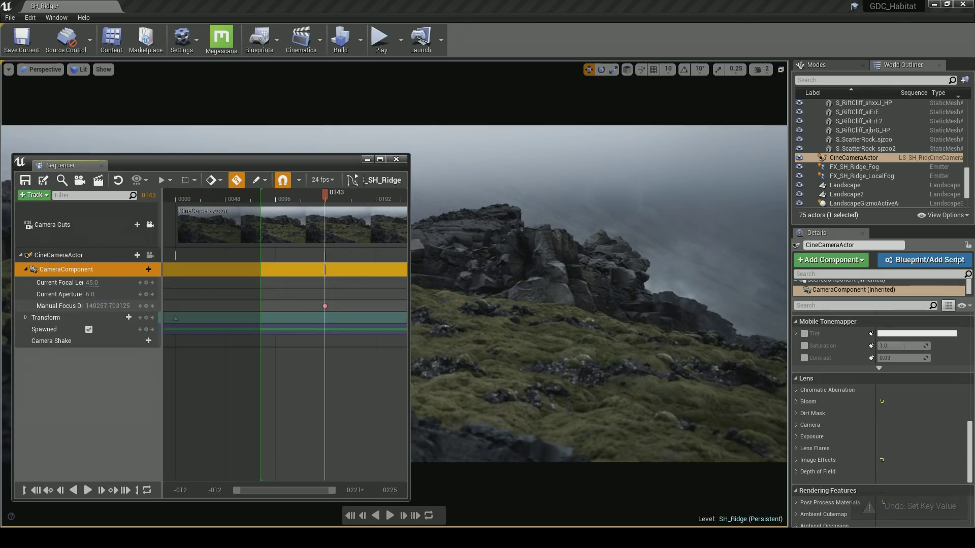
Rack the sequence's Manual Focus Distance at frame 143 down to about 70 and back up to about 831
drag(104, 306, 91, 306)
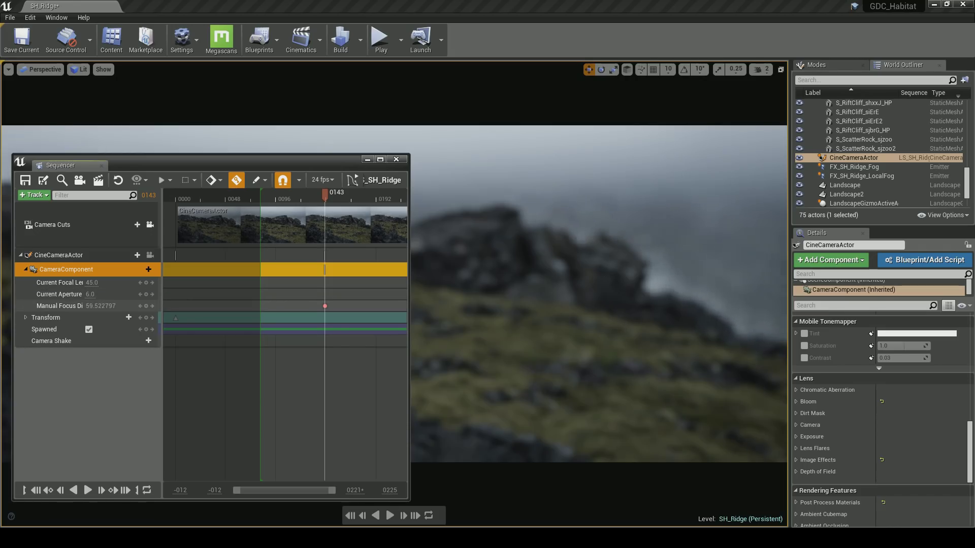
drag(89, 306, 113, 306)
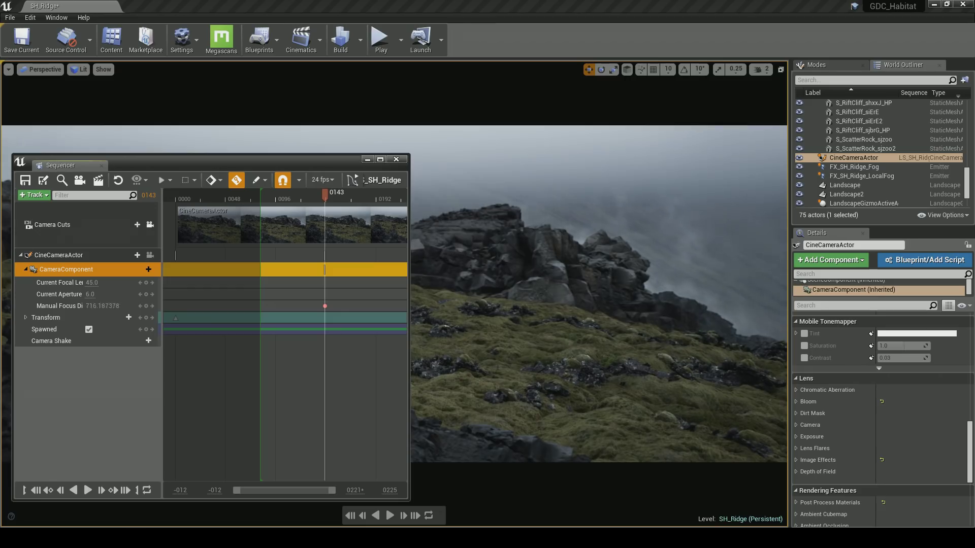
Set the CineCameraActor's minimum and maximum FStop to 1.0 and pull its Manual Focus Distance in the sequence nearer
click(121, 255)
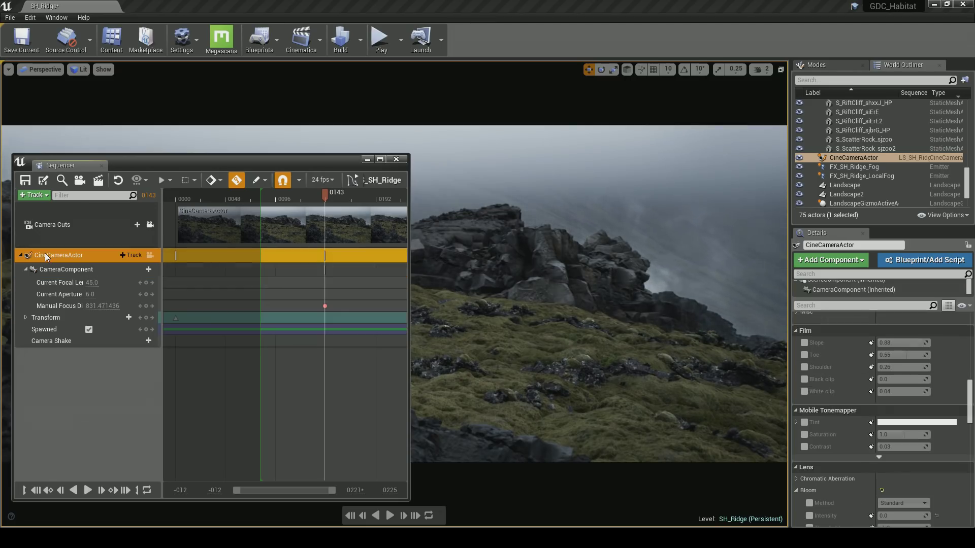
drag(970, 417, 970, 364)
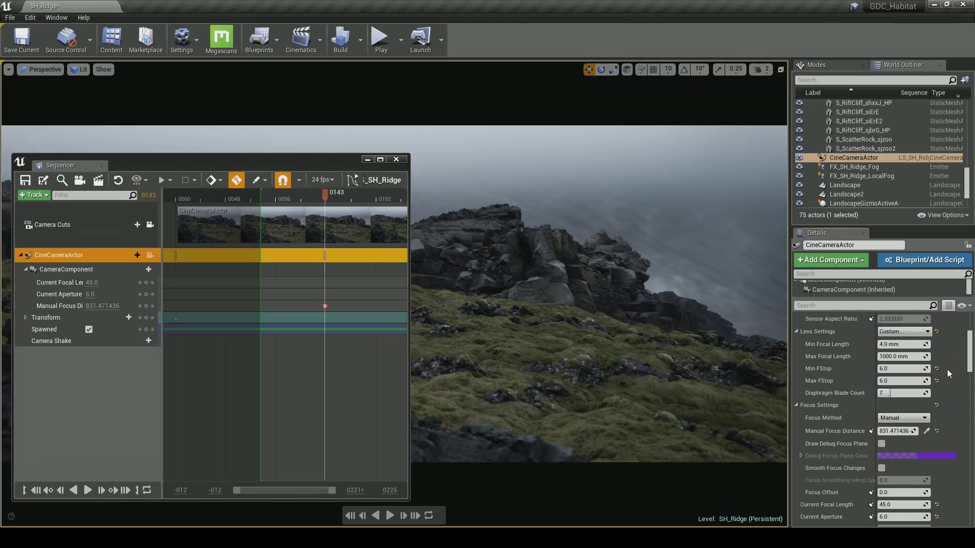
click(897, 369)
text(1)
key(Tab)
click(901, 370)
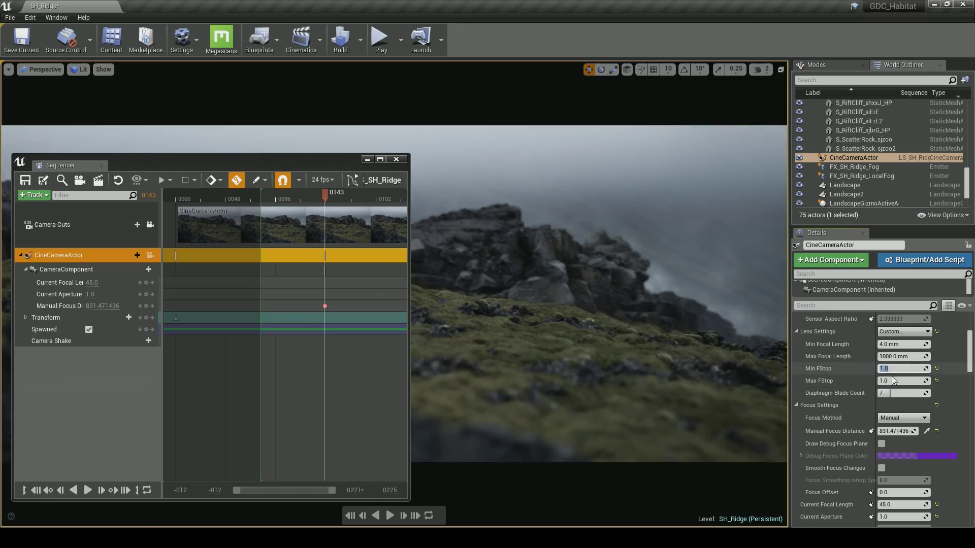
drag(98, 306, 61, 305)
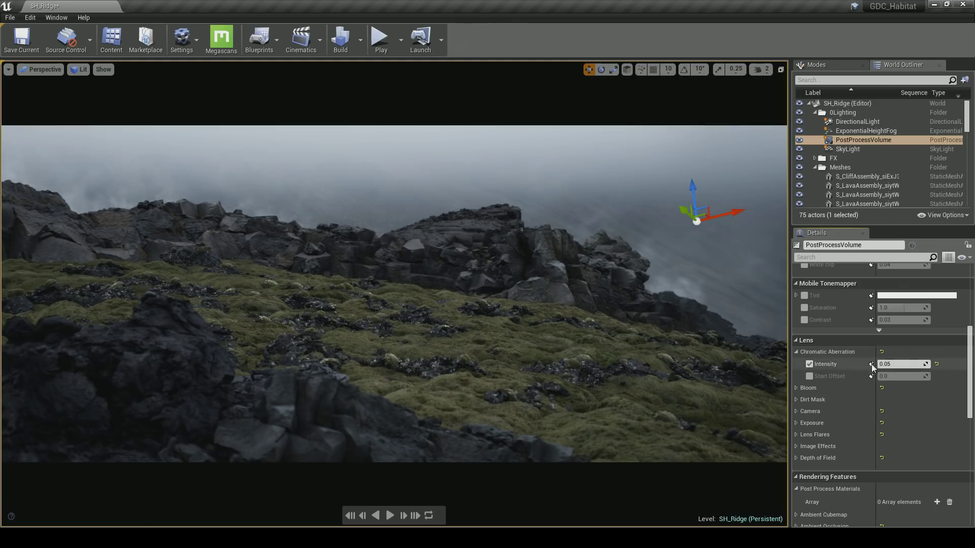
Try the PostProcessVolume's chromatic aberration intensity at 2, 1 and 0.1, and return it to 0.05
click(901, 364)
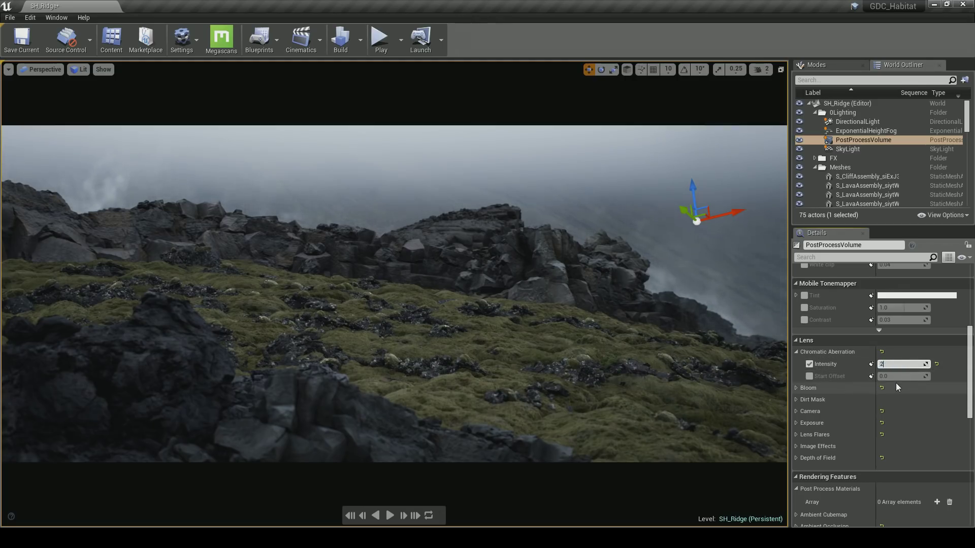
text(2)
key(Return)
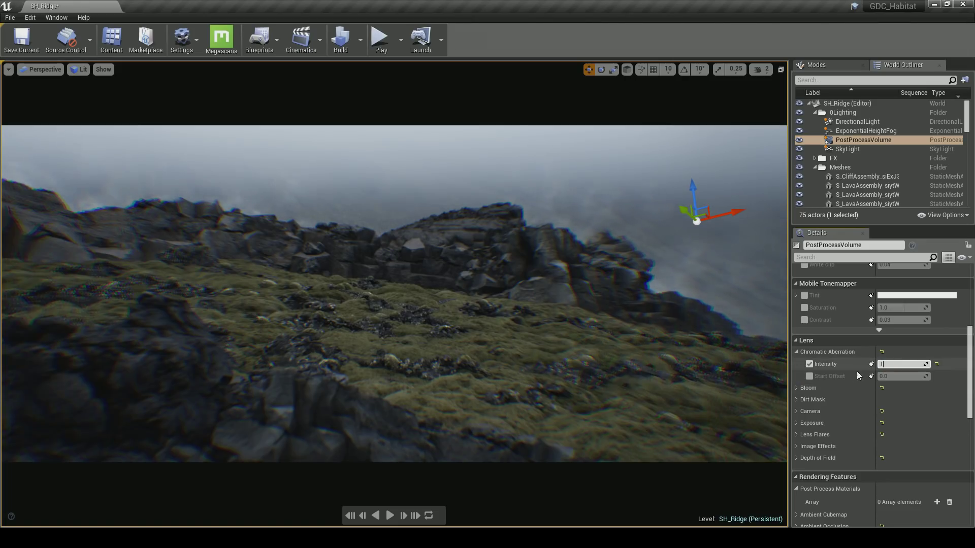
text(1)
key(Return)
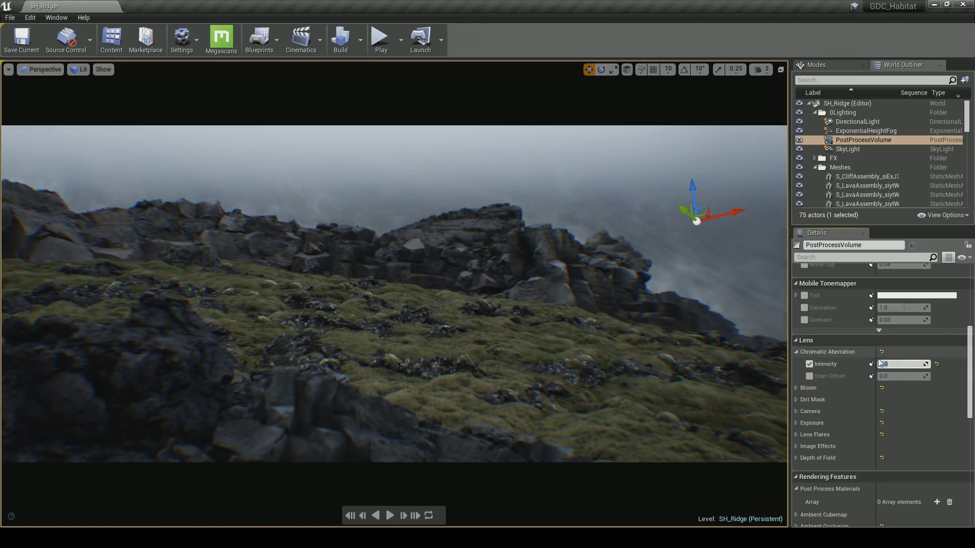
text(0.1)
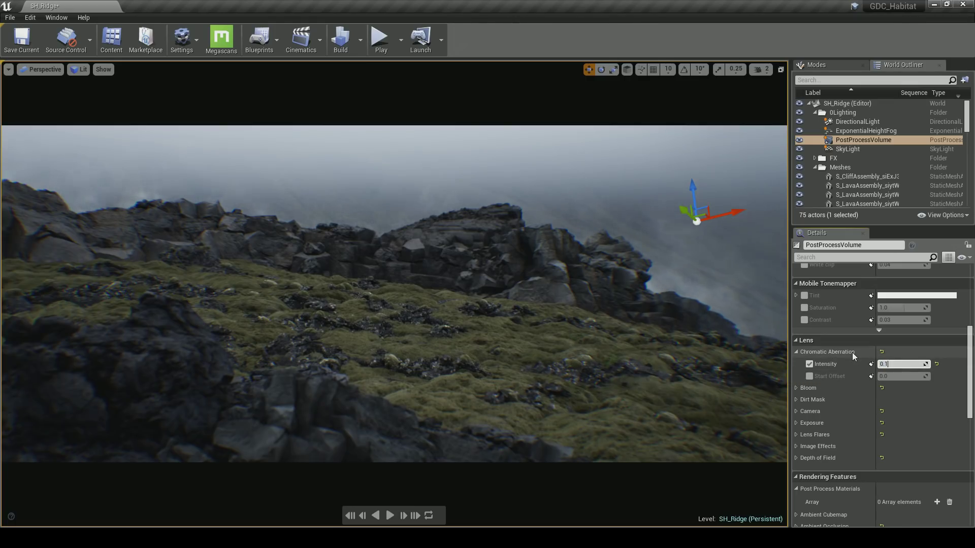
key(Return)
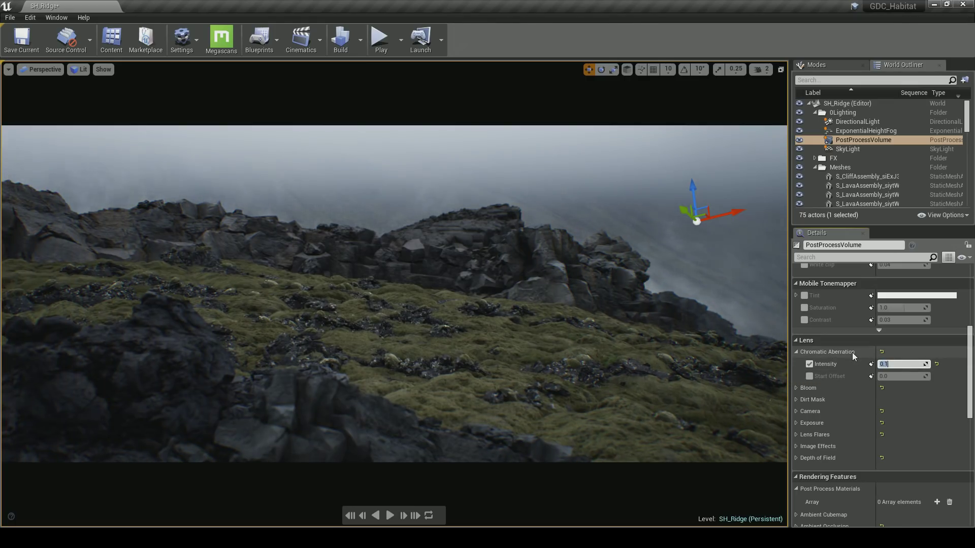
click(884, 364)
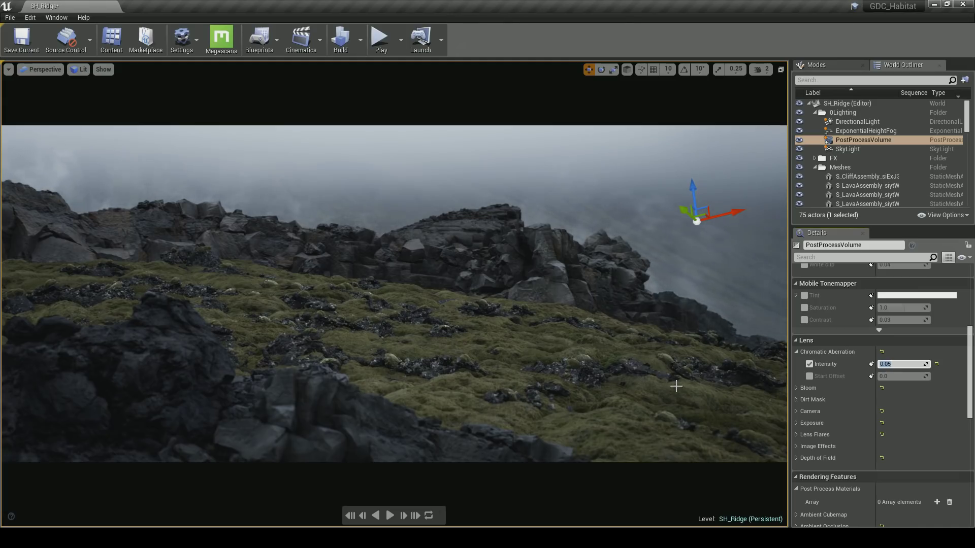
Try the PostProcessVolume's bloom intensity at 8 and at about 5, and bring it back to 0
click(795, 388)
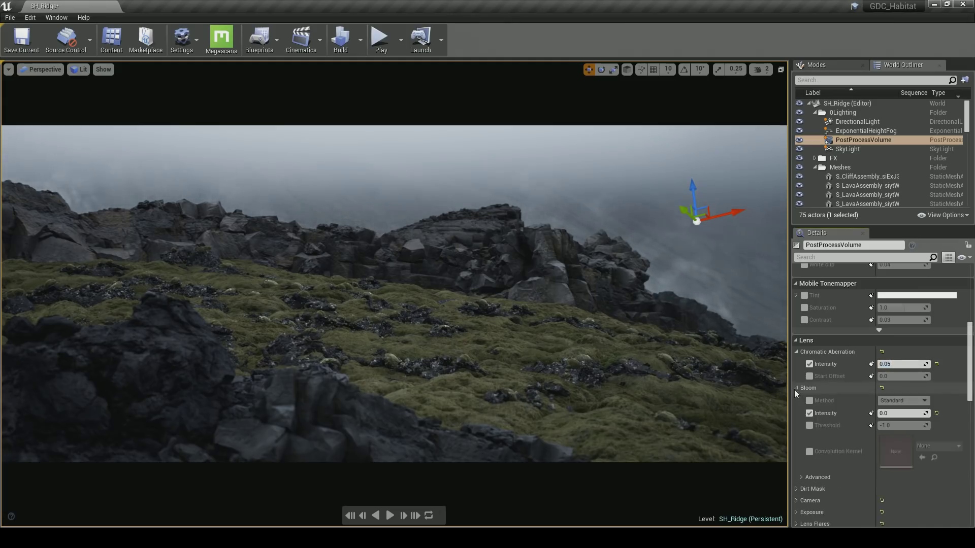
mouse_move(893, 413)
mouse_down()
mouse_move(922, 414)
mouse_move(881, 413)
mouse_move(925, 414)
mouse_move(885, 414)
mouse_up()
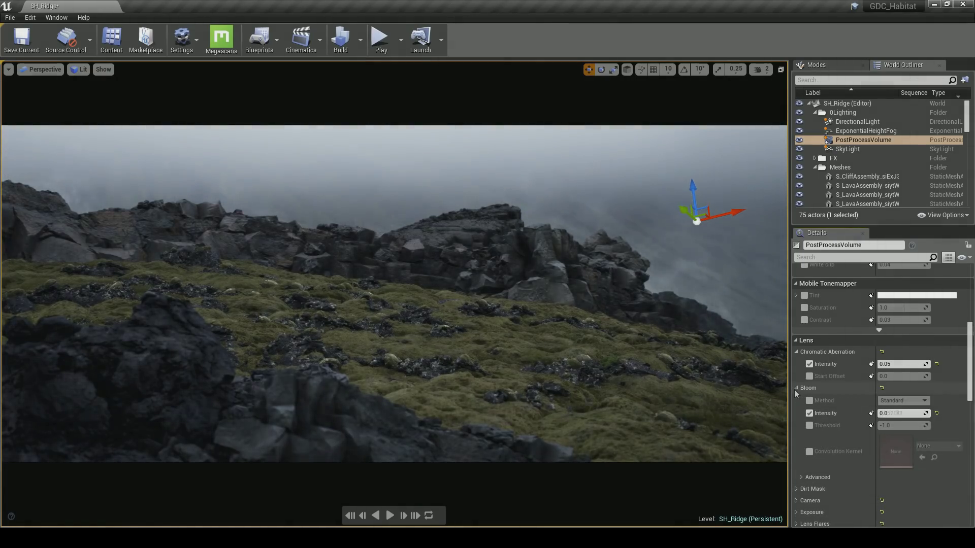
key(ctrl+z)
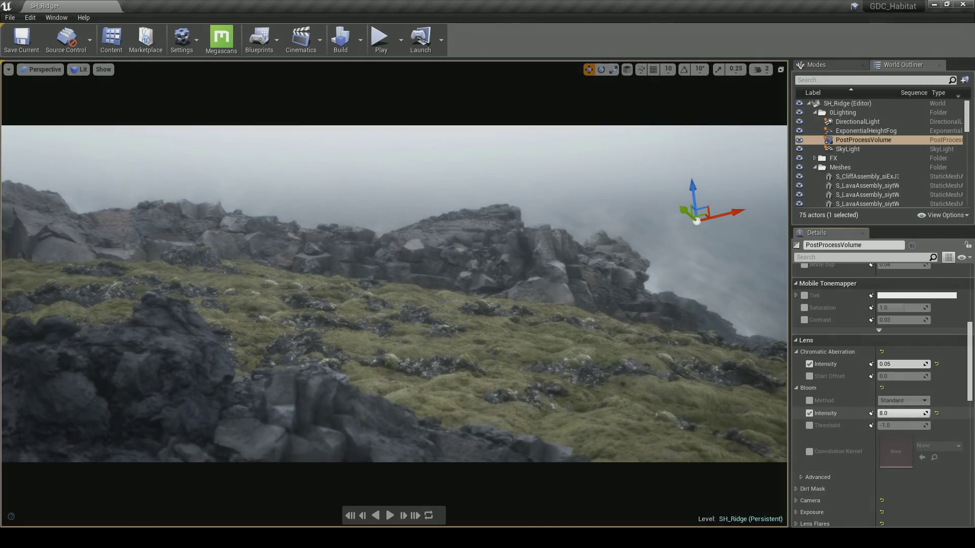
drag(904, 413, 886, 414)
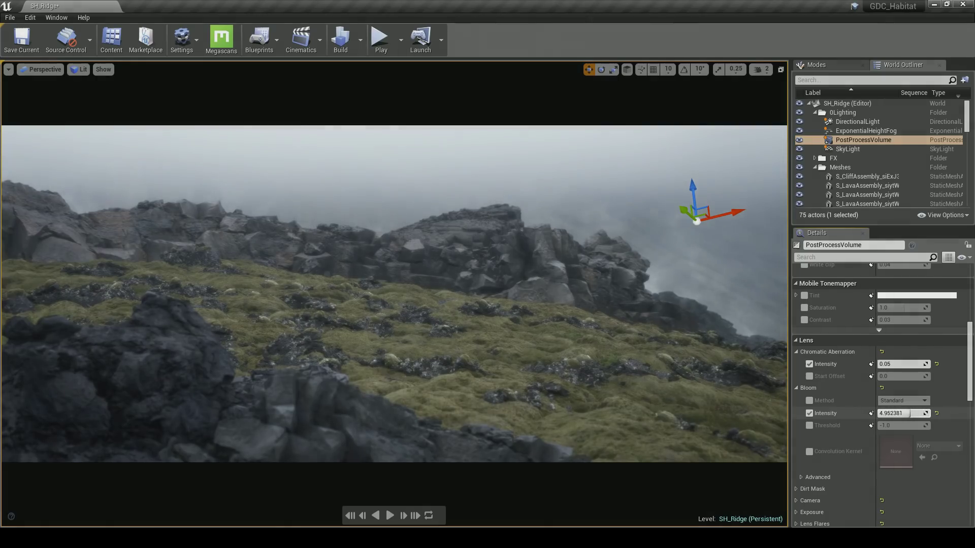
key(ctrl+z)
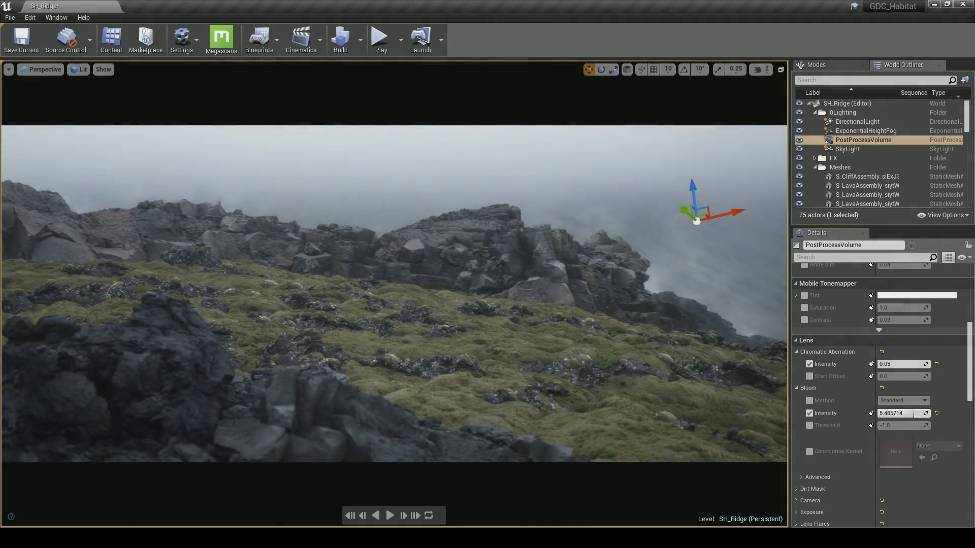
drag(901, 413, 886, 413)
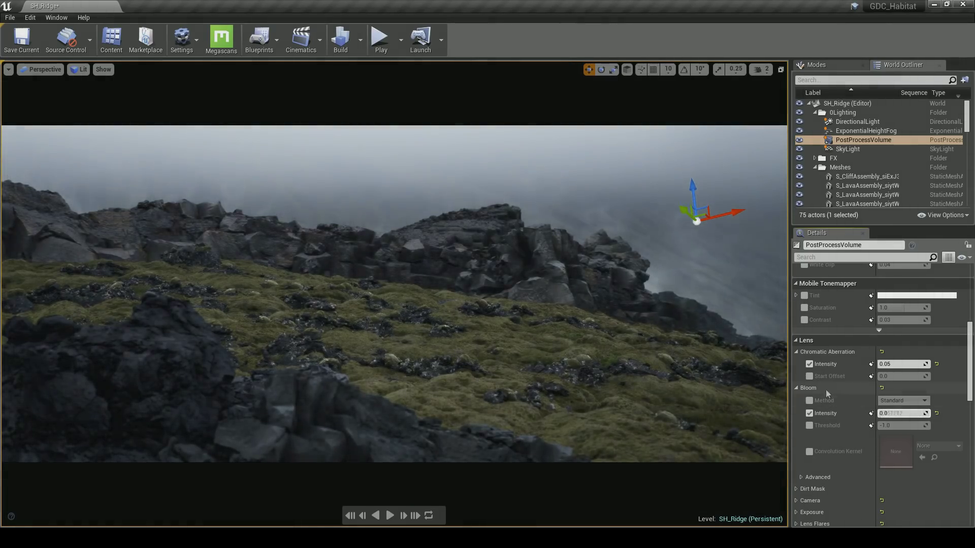
Toggle the bloom intensity override to compare the image with and without it, and collapse the Bloom settings
click(810, 413)
click(809, 413)
click(810, 413)
click(796, 388)
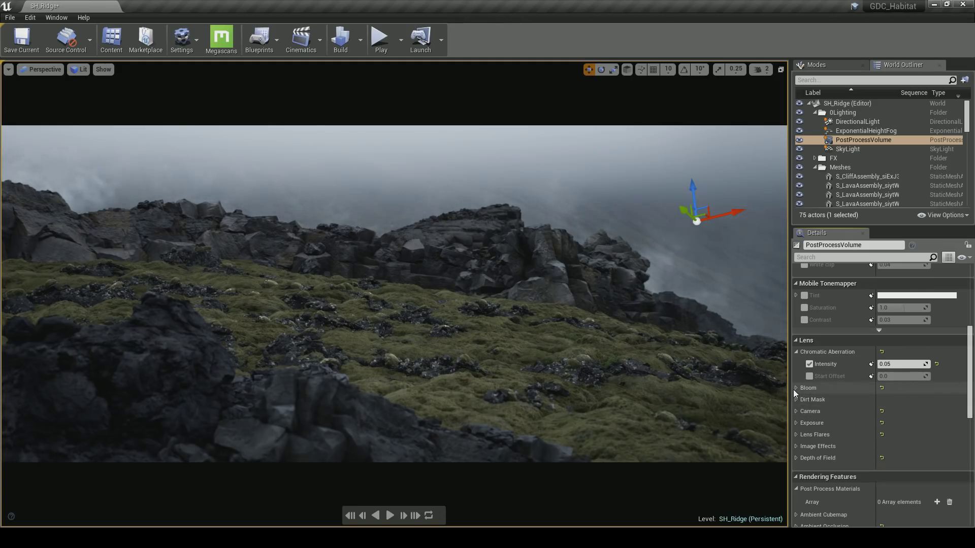
Reset the PostProcessVolume's camera aperture, maximum aperture and number of diaphragm blades to their defaults and disable their overrides
click(796, 400)
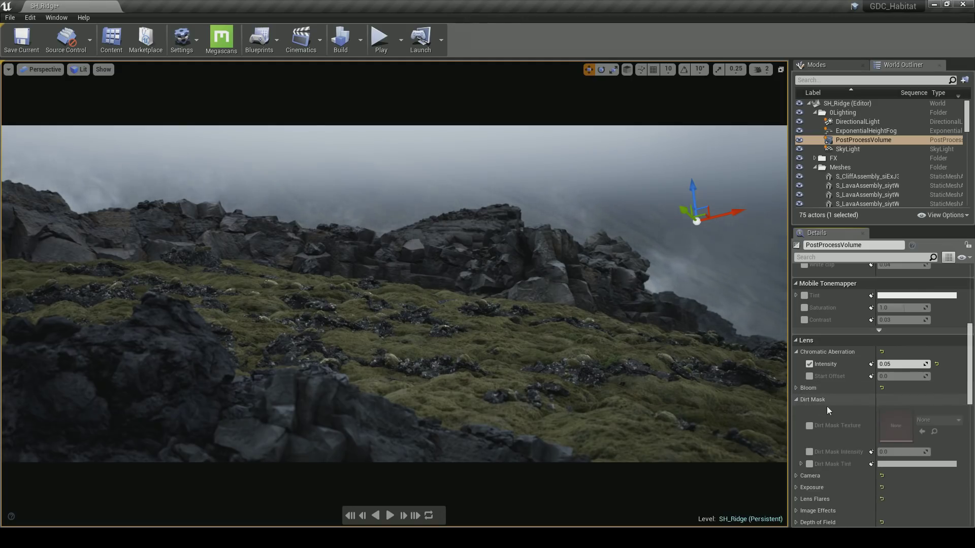
scroll(832, 404, down, 2)
click(795, 351)
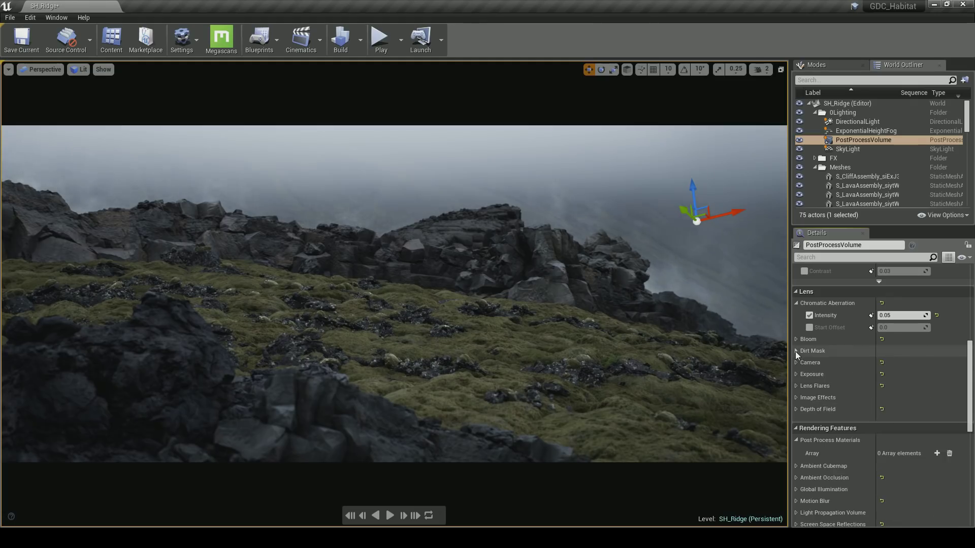
click(796, 362)
scroll(821, 370, down, 1)
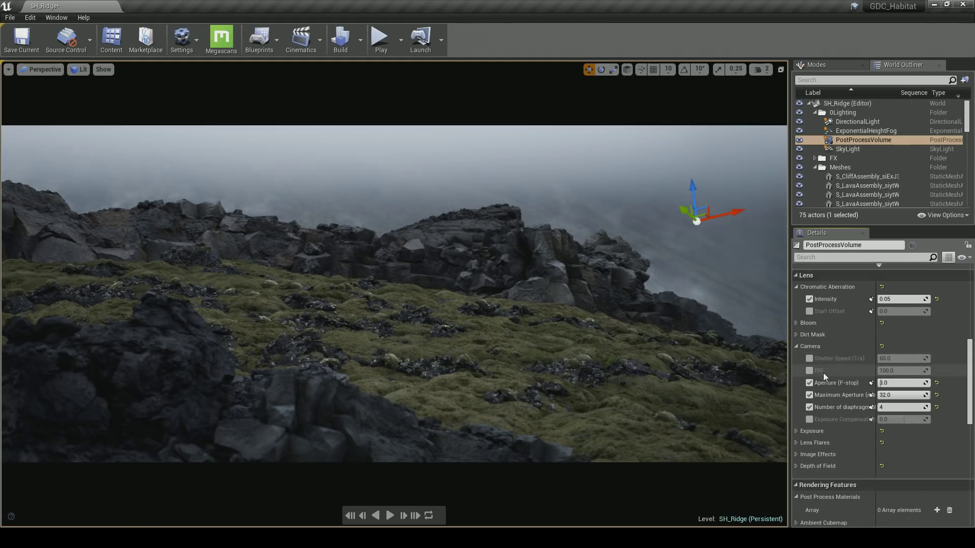
click(936, 408)
click(936, 395)
click(936, 382)
click(810, 383)
click(810, 395)
click(811, 407)
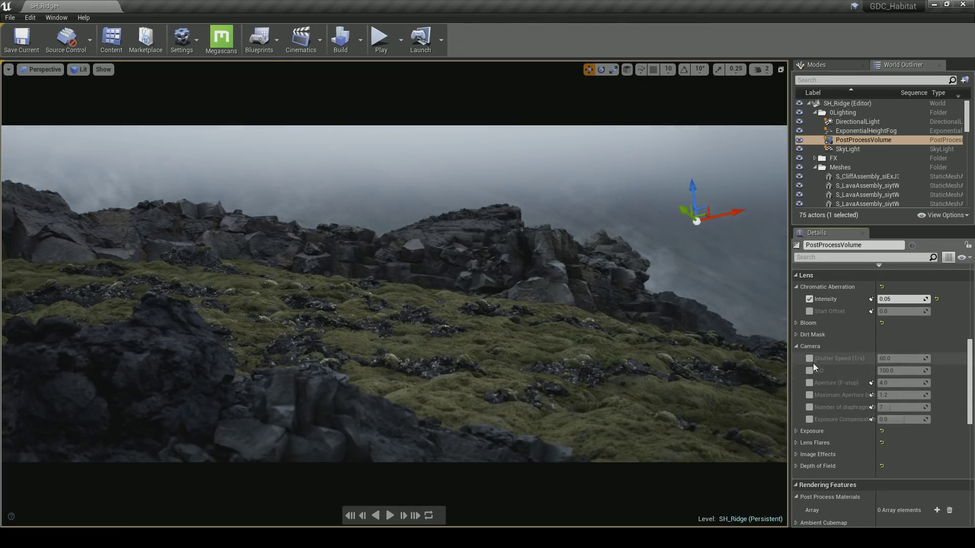
click(796, 347)
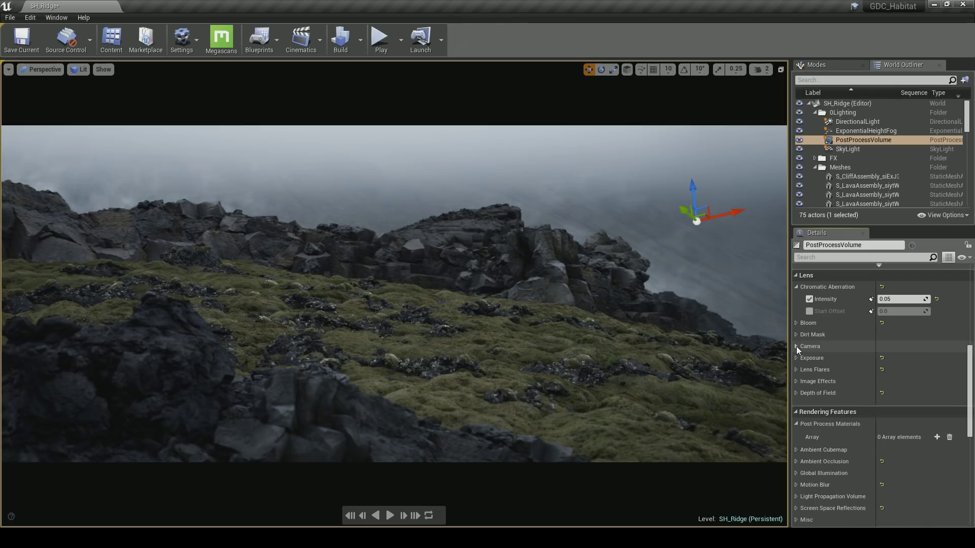
Override the PostProcessVolume's Exposure Compensation and raise it to about 2.7
click(796, 358)
scroll(812, 369, down, 3)
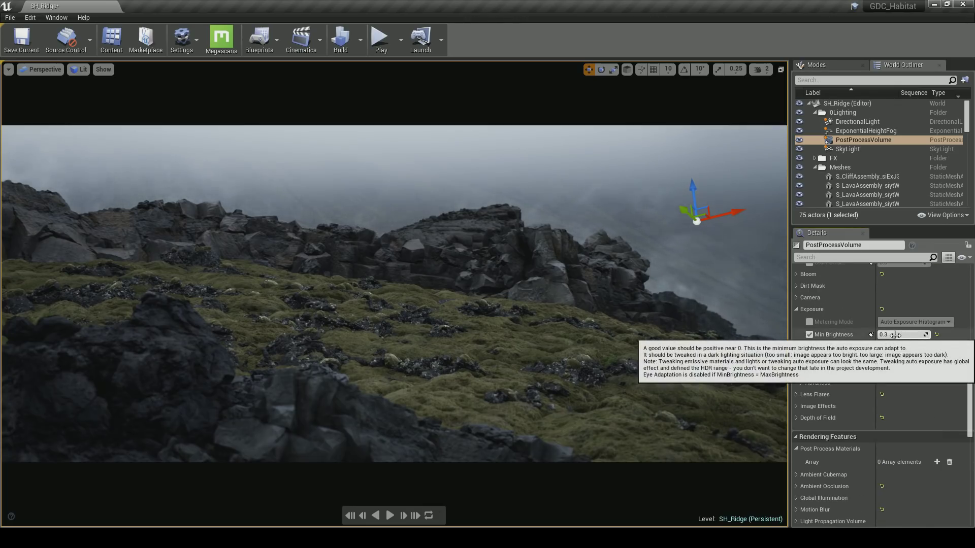
click(796, 298)
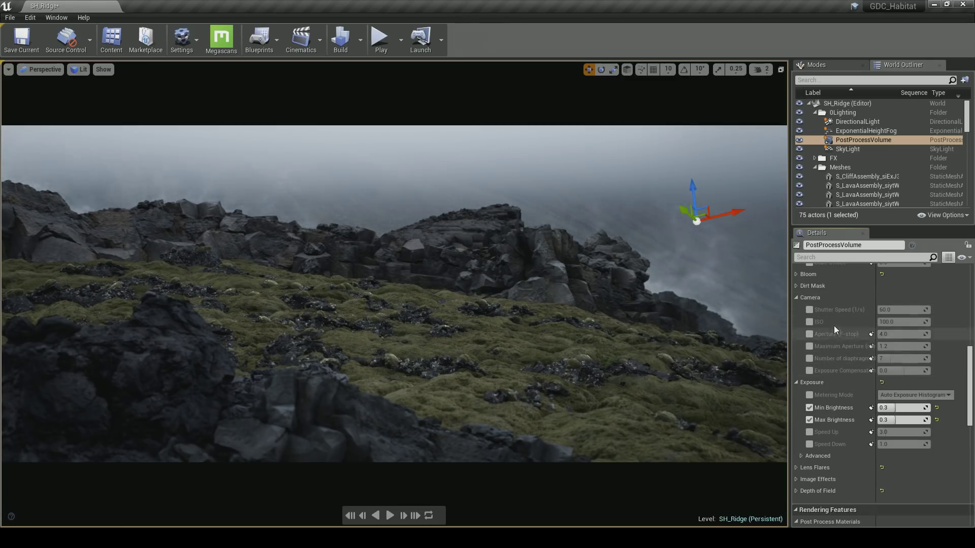
click(799, 298)
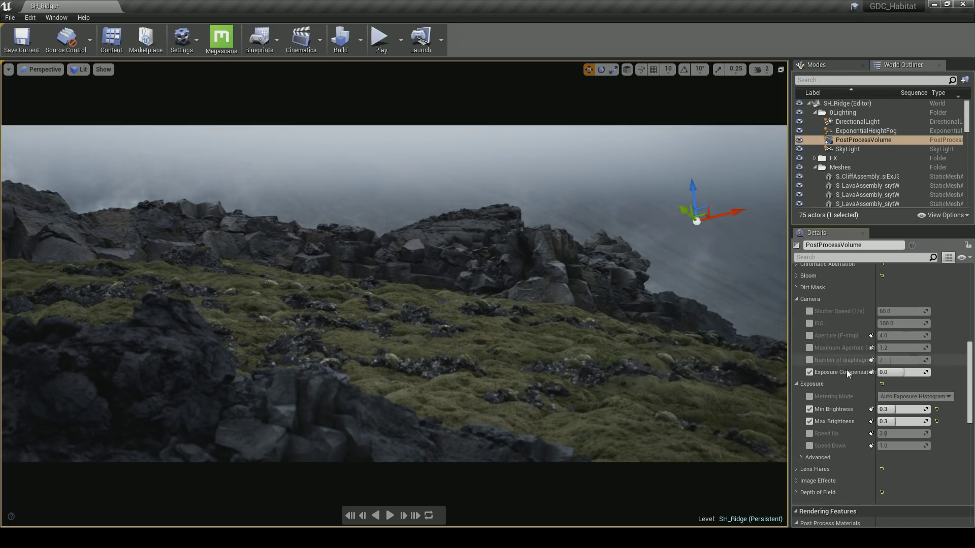
mouse_move(894, 372)
mouse_down()
mouse_move(920, 372)
mouse_move(912, 372)
mouse_up()
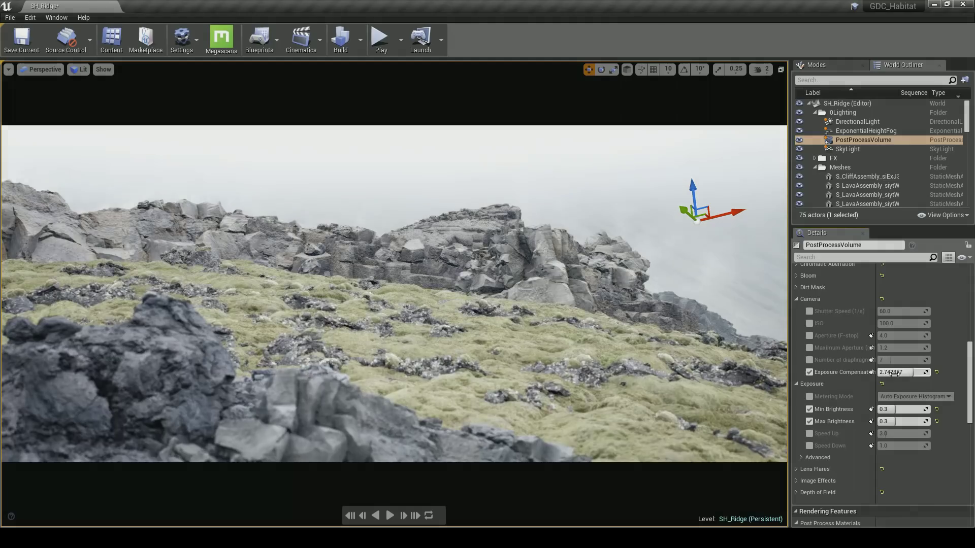
Set the exposure's Min Brightness and Max Brightness to 1.0 and readjust the Exposure Compensation against them
click(896, 409)
text(1)
key(Return)
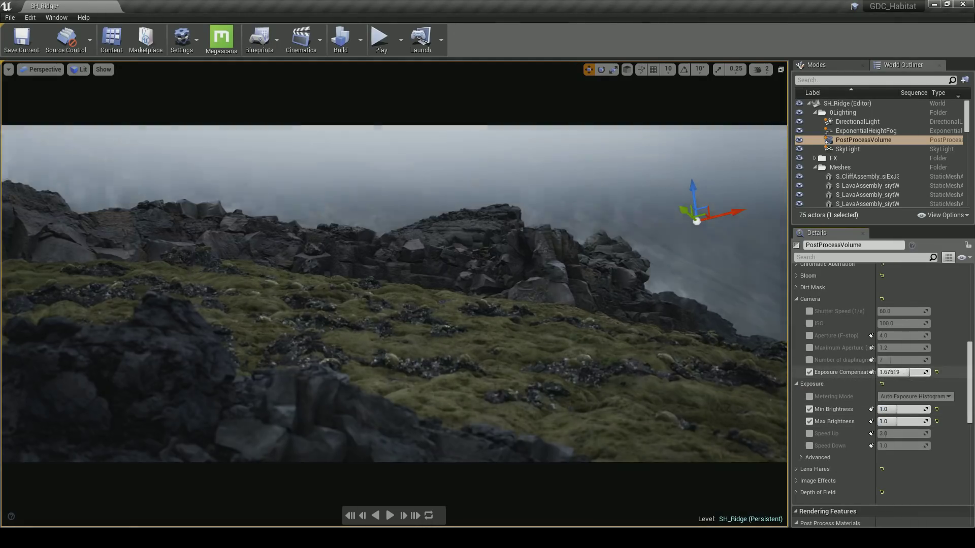
mouse_move(914, 372)
mouse_down()
mouse_move(902, 372)
mouse_move(913, 372)
mouse_up()
drag(912, 373, 908, 372)
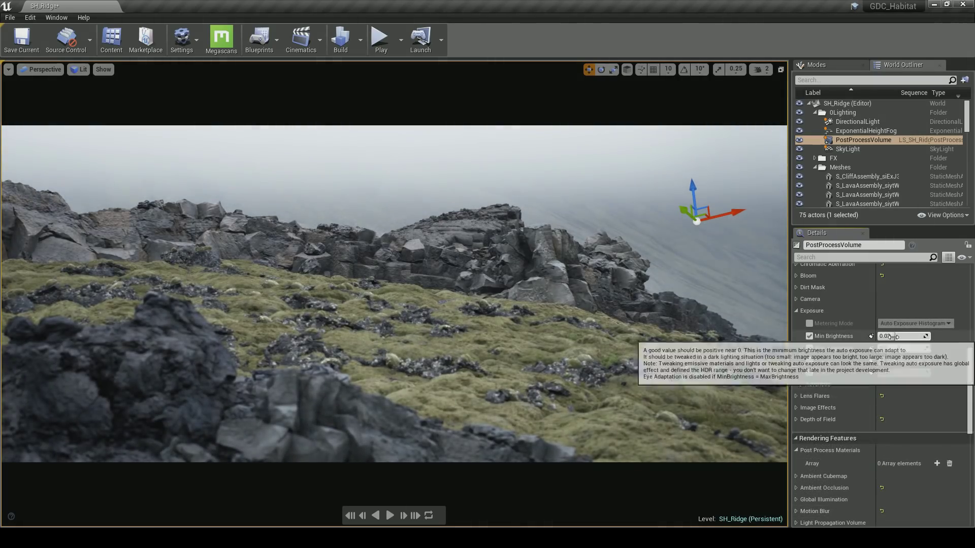
Replace the darker-adapting exposure limits by setting both Min Brightness and Max Brightness to 1
click(894, 336)
text(1)
click(896, 349)
text(1)
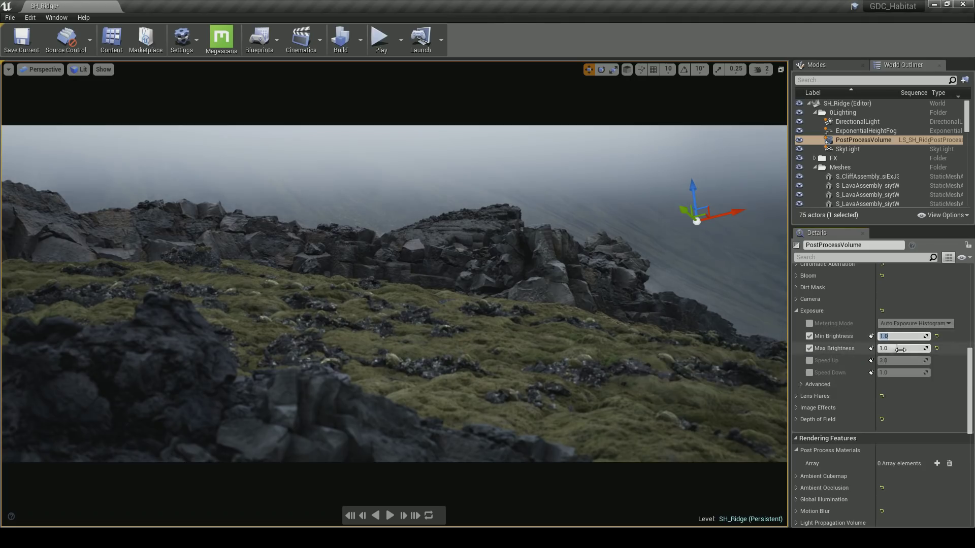
Enable the camera's Exposure Compensation override and set its value to 0
click(796, 299)
click(809, 372)
mouse_move(901, 373)
mouse_down()
mouse_move(911, 372)
mouse_move(890, 372)
mouse_up()
text(0)
key(Return)
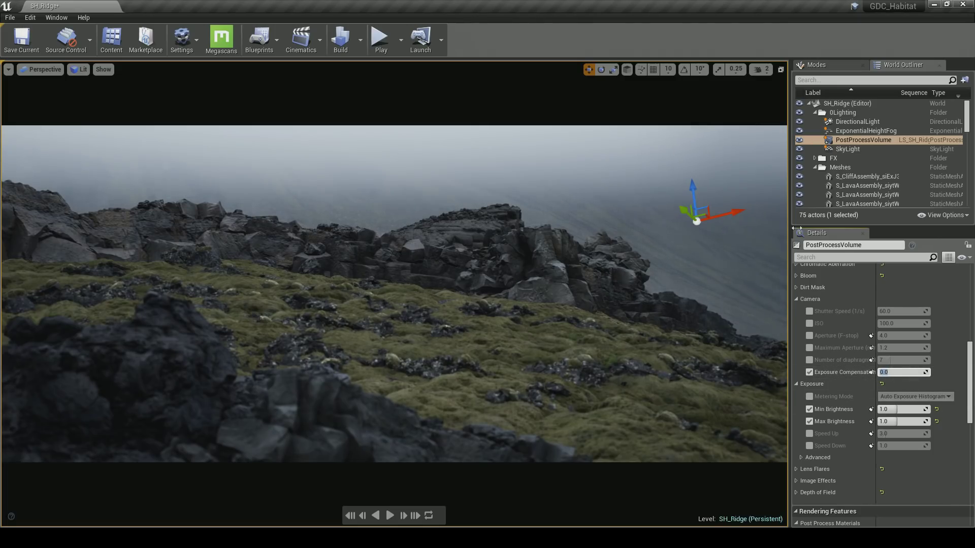
Set the SkyLight's intensity to 2.5
click(848, 149)
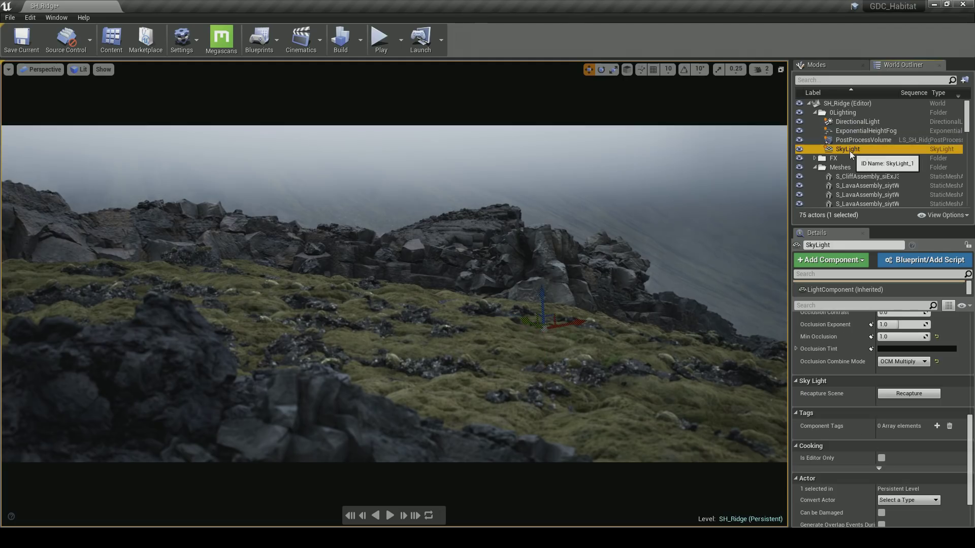
drag(970, 455, 961, 364)
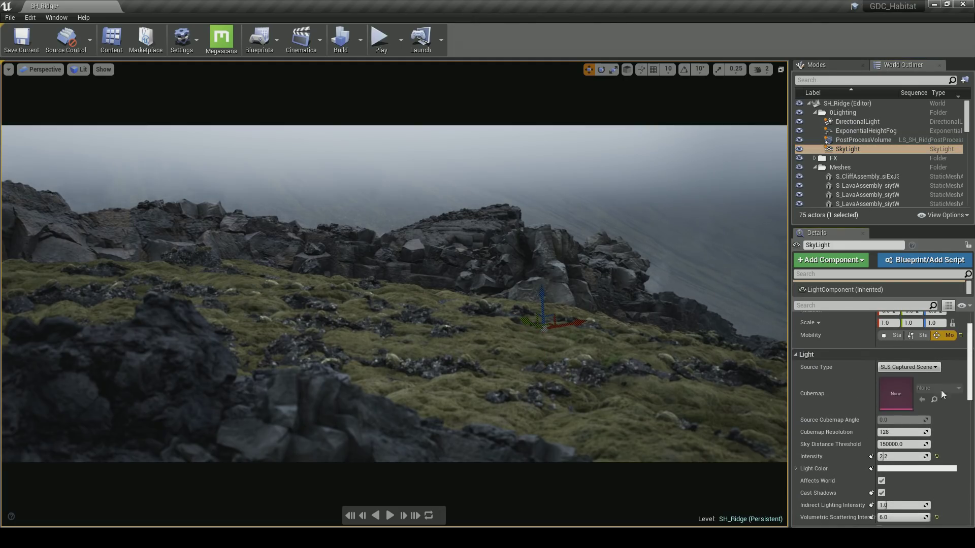
mouse_move(888, 457)
mouse_down()
mouse_move(903, 456)
mouse_move(879, 456)
mouse_move(908, 456)
mouse_move(889, 458)
mouse_up()
click(895, 457)
text(2.5)
key(Return)
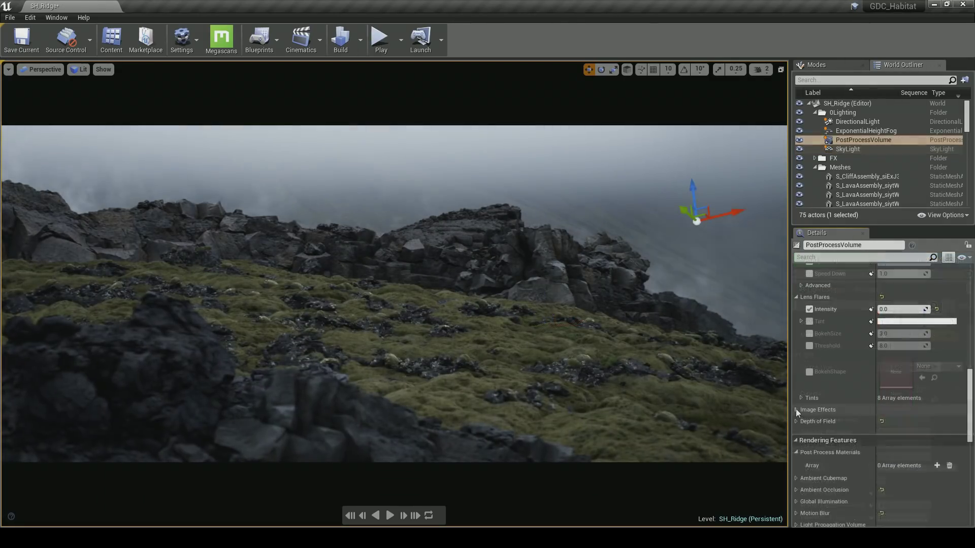
In the PostProcessVolume's Image Effects, vary the Vignette Intensity and set it to 0.4
click(796, 409)
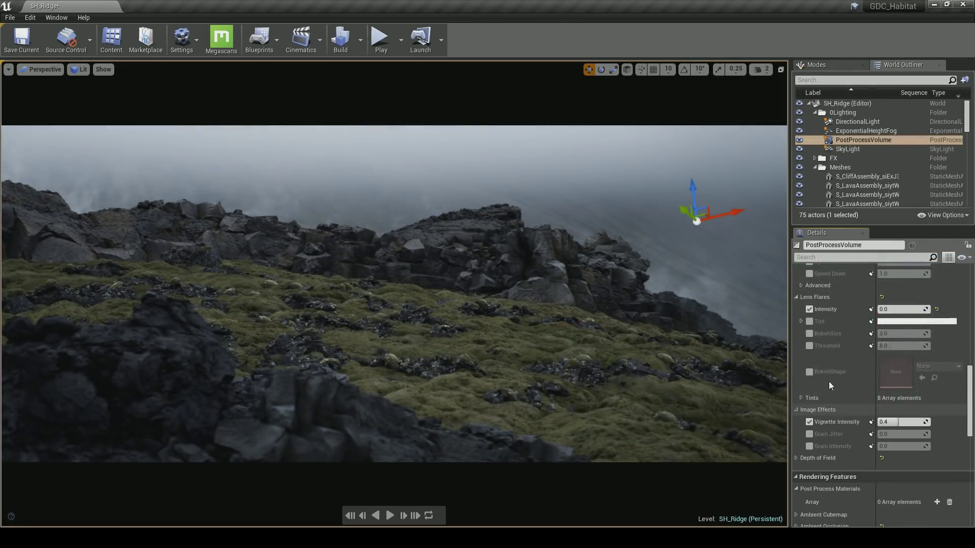
scroll(828, 381, down, 2)
scroll(830, 372, down, 1)
drag(898, 357, 937, 357)
click(937, 357)
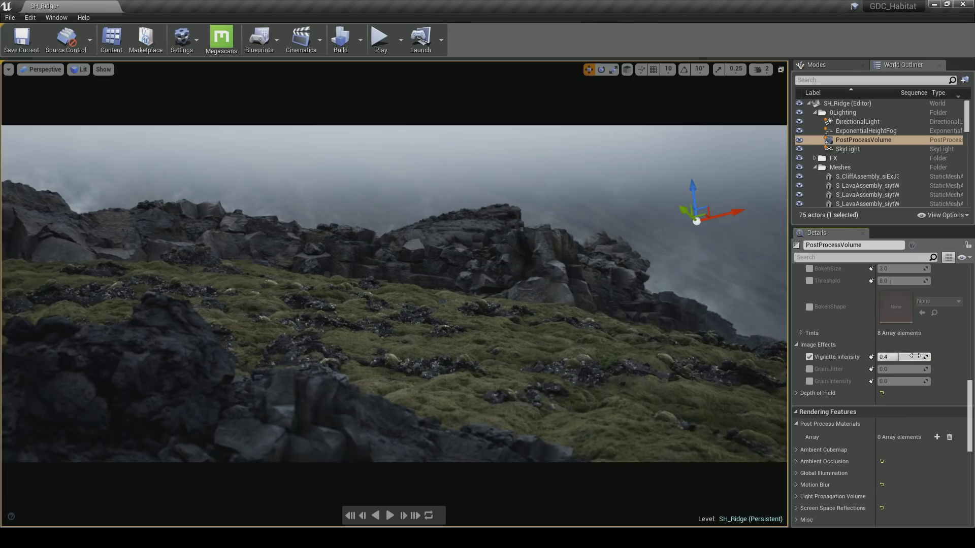
drag(899, 357, 892, 356)
click(886, 356)
text(0.4)
key(Return)
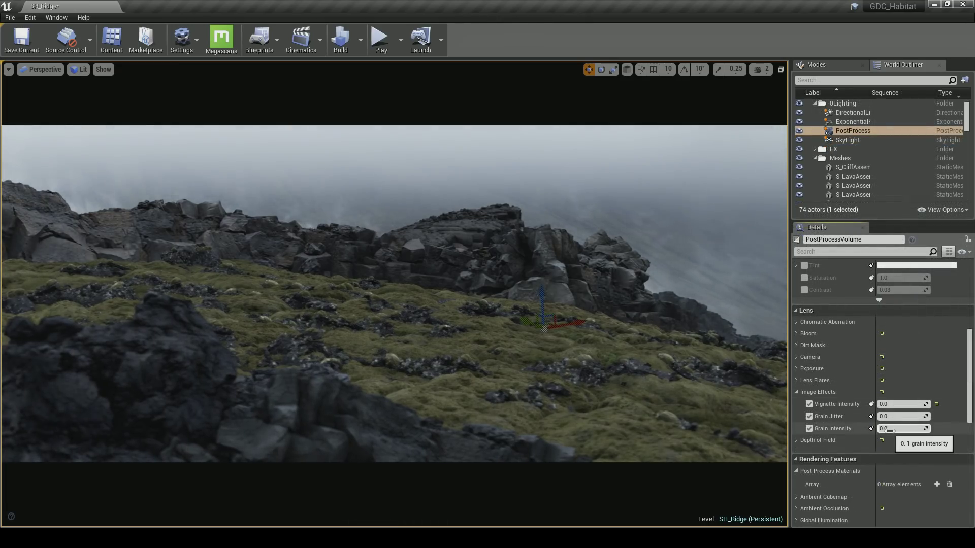
Try Grain Intensity values between about 0.7 and 0.81 and vary the Grain Jitter on the PostProcessVolume
mouse_move(899, 428)
mouse_down()
mouse_move(923, 428)
mouse_move(904, 428)
mouse_up()
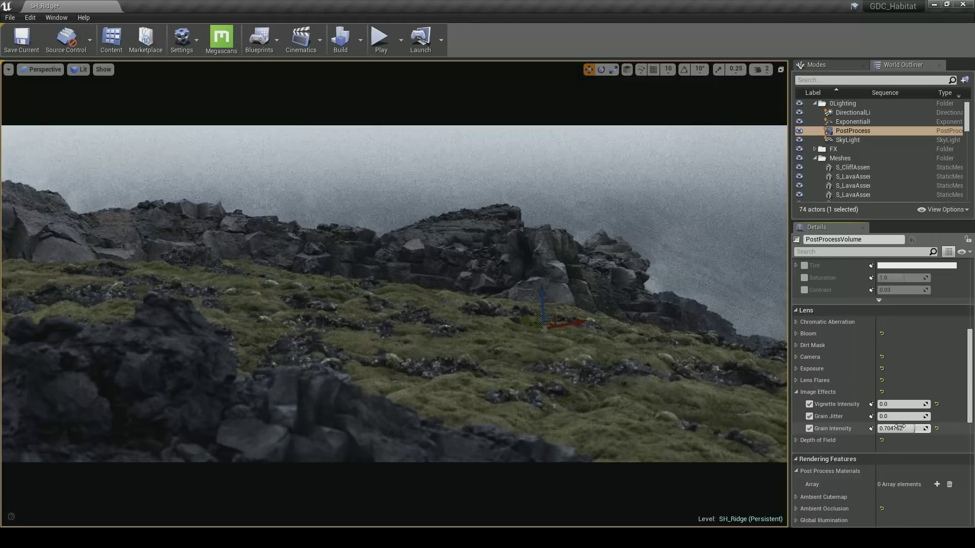
drag(904, 428, 898, 428)
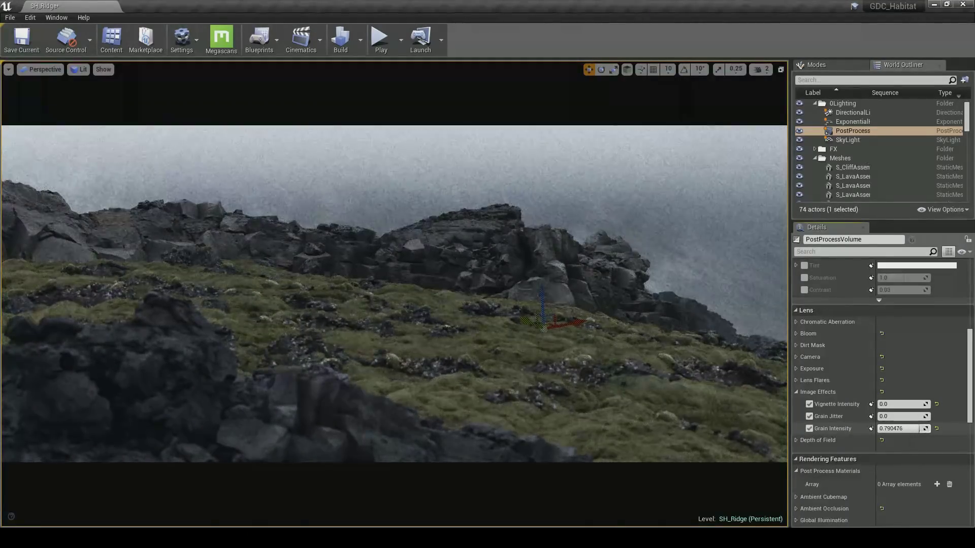
mouse_move(894, 416)
mouse_down()
mouse_move(841, 416)
mouse_move(898, 429)
mouse_up()
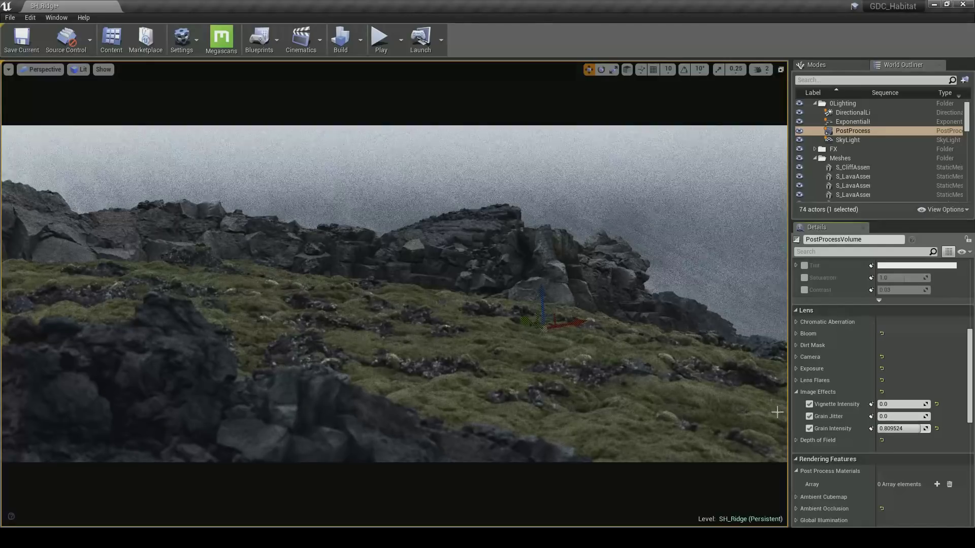
drag(901, 428, 891, 429)
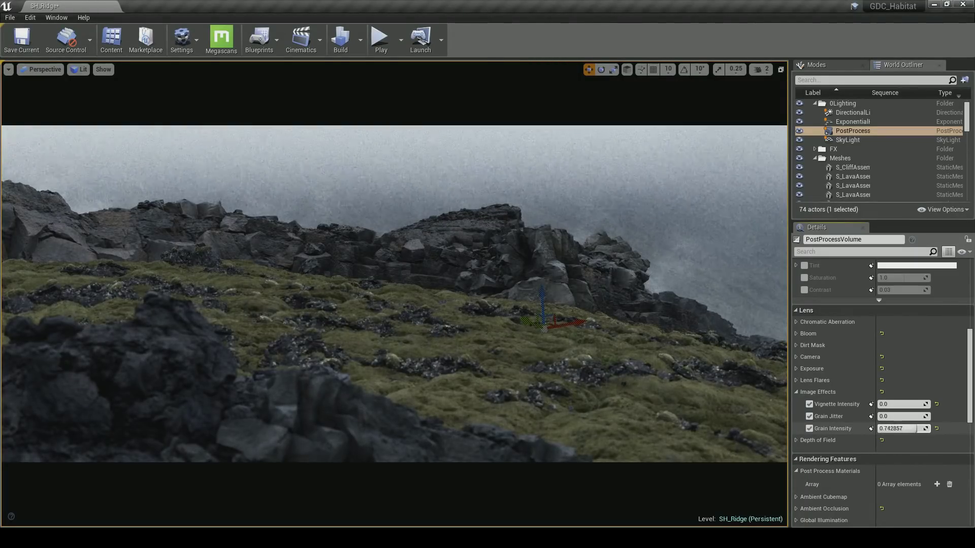
drag(896, 419, 897, 416)
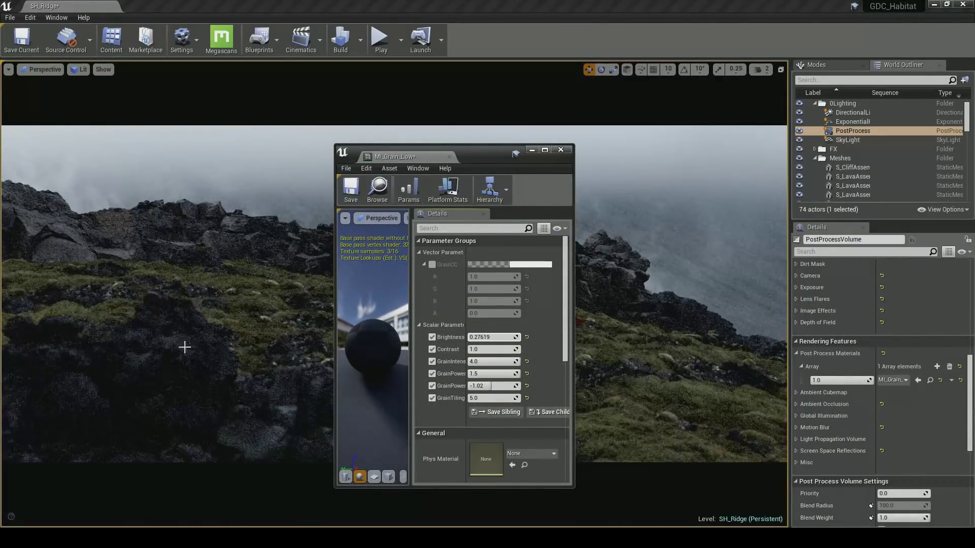
Vary the Brightness parameter of the low grain material instance, moving its window aside to compare the effect on the scene
mouse_move(480, 338)
mouse_down()
mouse_move(464, 338)
mouse_move(485, 338)
mouse_up()
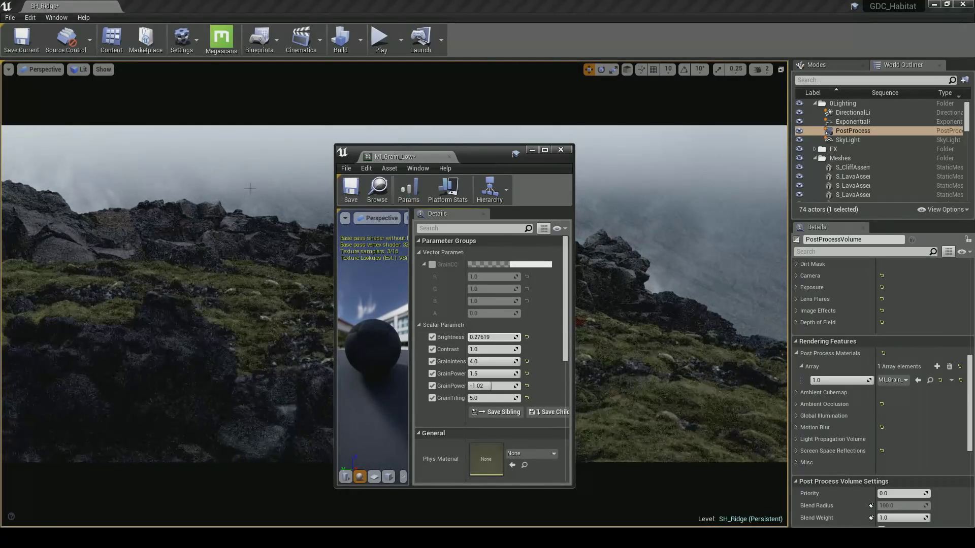
drag(491, 337, 472, 337)
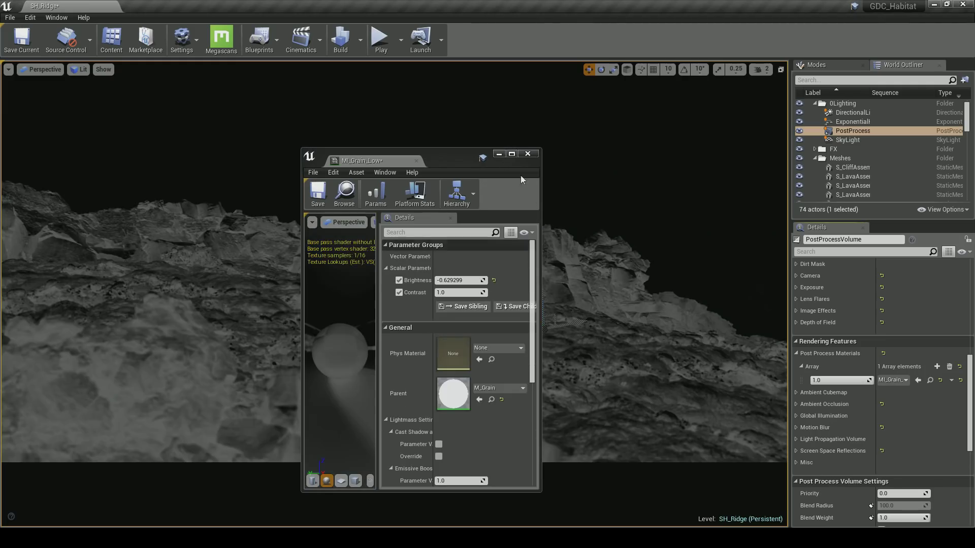
drag(441, 157, 668, 157)
drag(685, 279, 705, 279)
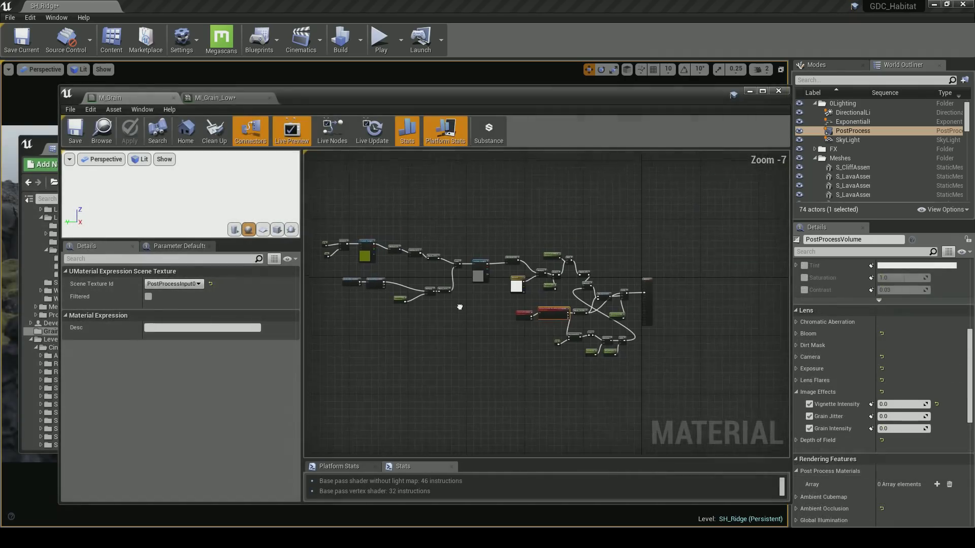
Examine the M_Grain material graph's Panner and the Texture Sample that supplies its noise offsets
scroll(523, 315, up, 1)
scroll(495, 322, down, 1)
right_drag(489, 320, 504, 325)
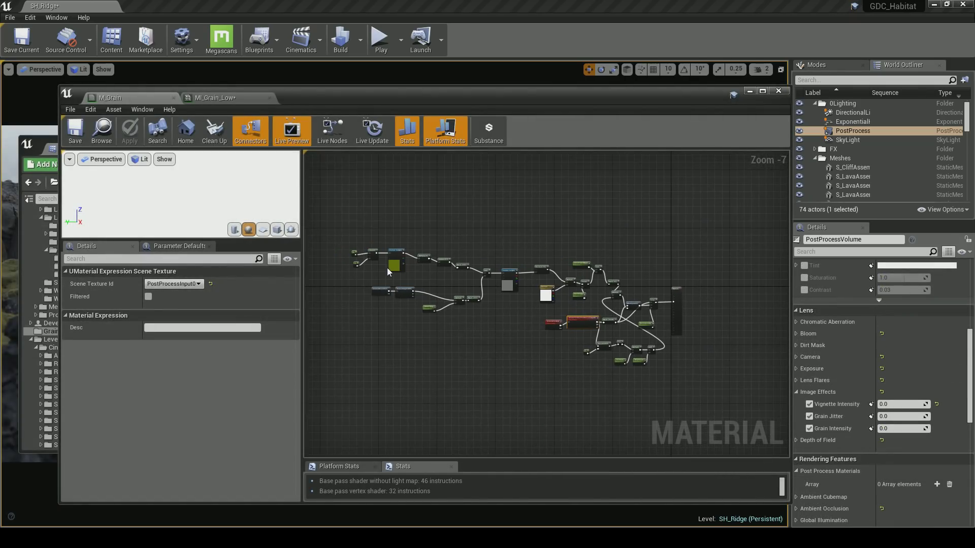
scroll(387, 268, up, 5)
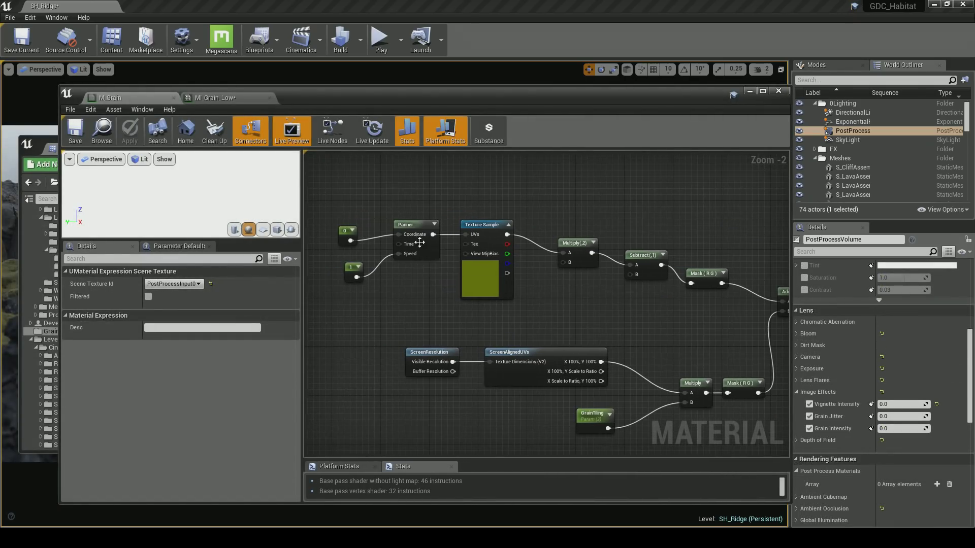
click(419, 243)
click(430, 280)
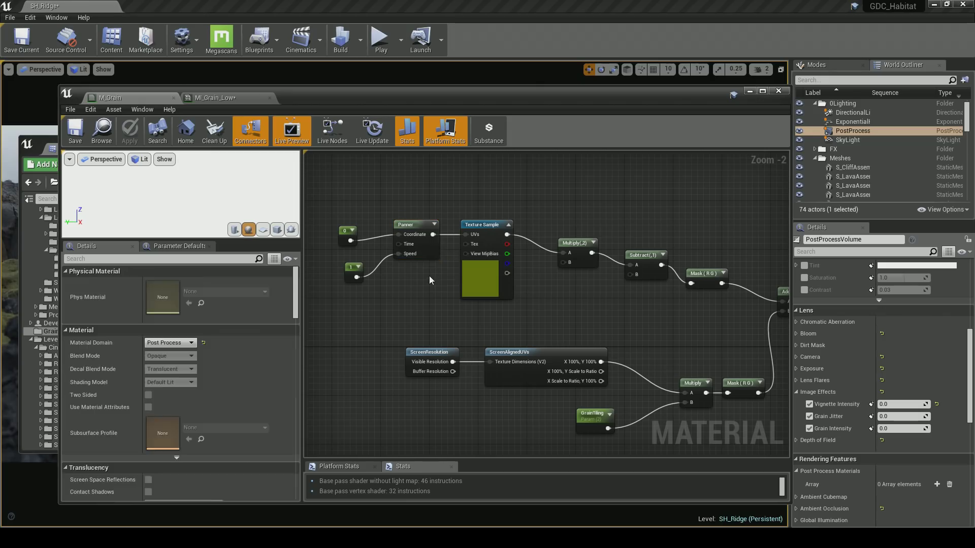
click(479, 276)
right_drag(542, 296, 531, 300)
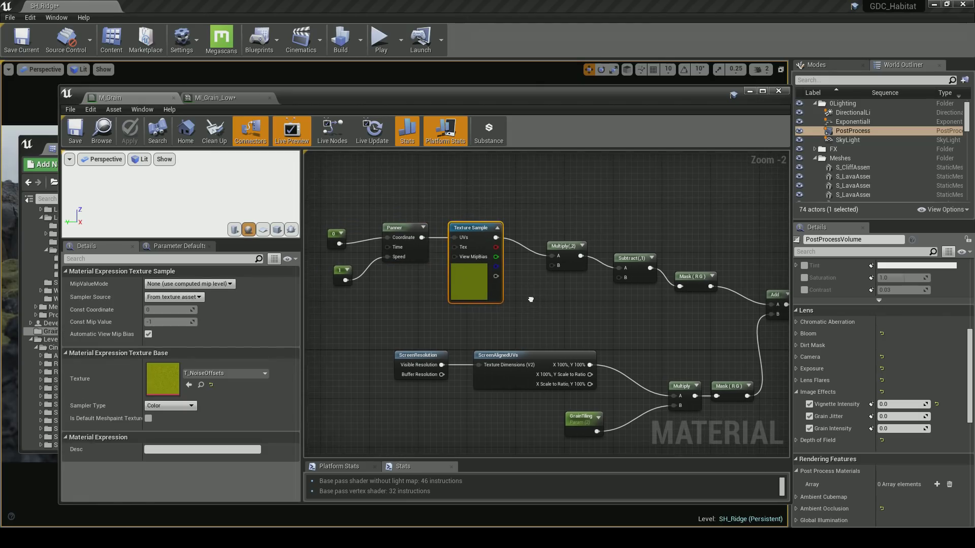
click(546, 298)
Open the 1K tileable grain texture used by the Texture Sample after the Add node and inspect it up close
right_drag(588, 304, 595, 265)
right_drag(573, 338, 519, 309)
click(550, 301)
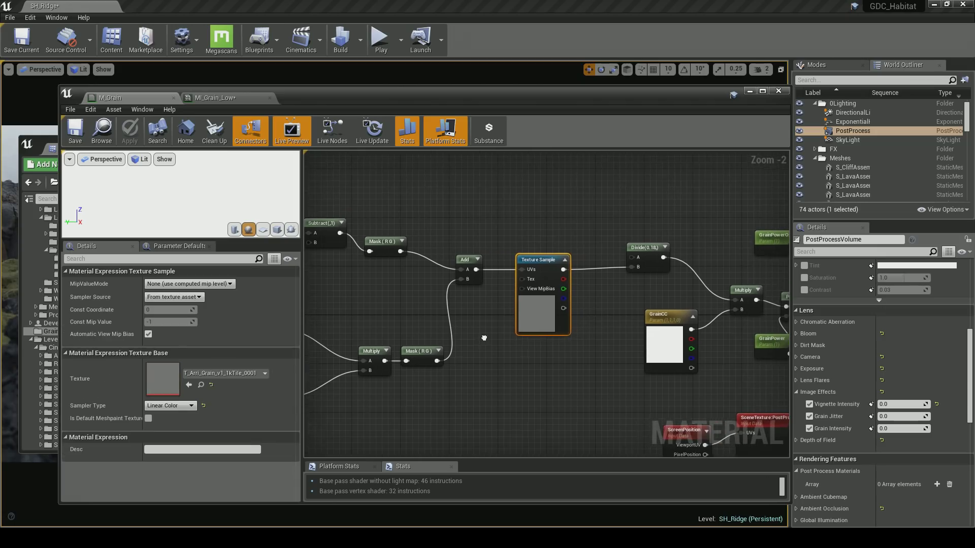
click(201, 385)
double_click(252, 354)
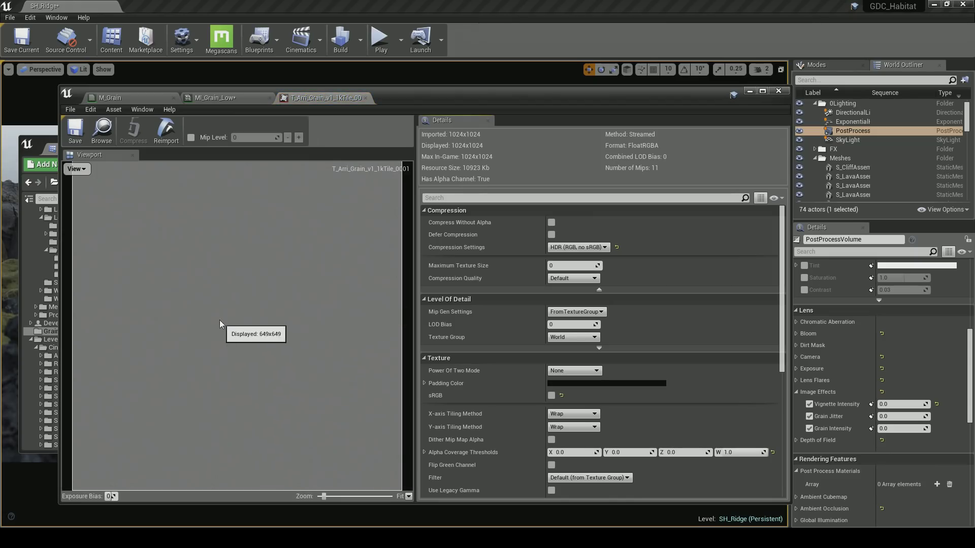
scroll(232, 333, up, 5)
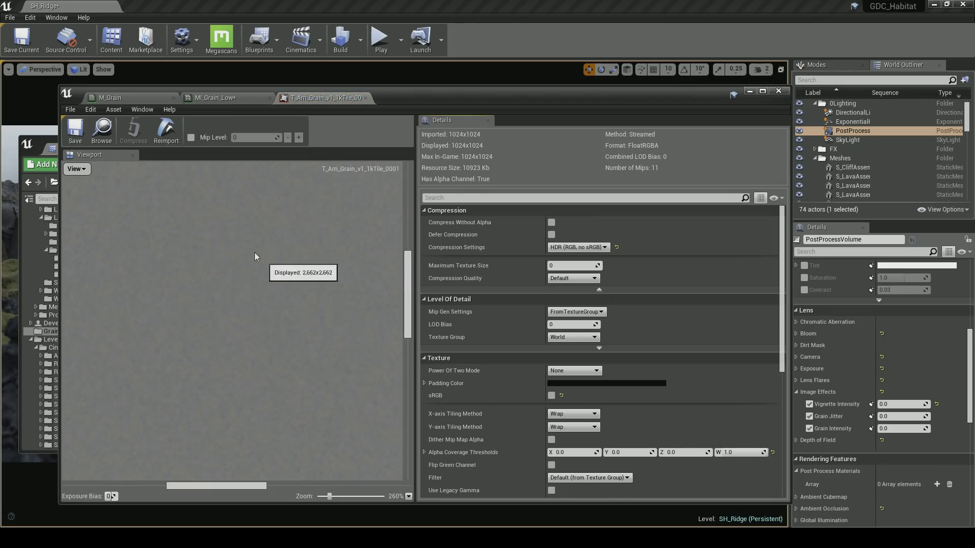
Return to the M_Grain graph and examine the GrainCC, GrainPowerOffset and GrainPower parameters that shape the grain texture
click(110, 98)
right_drag(491, 318, 441, 293)
right_drag(562, 335, 393, 326)
right_drag(478, 351, 437, 333)
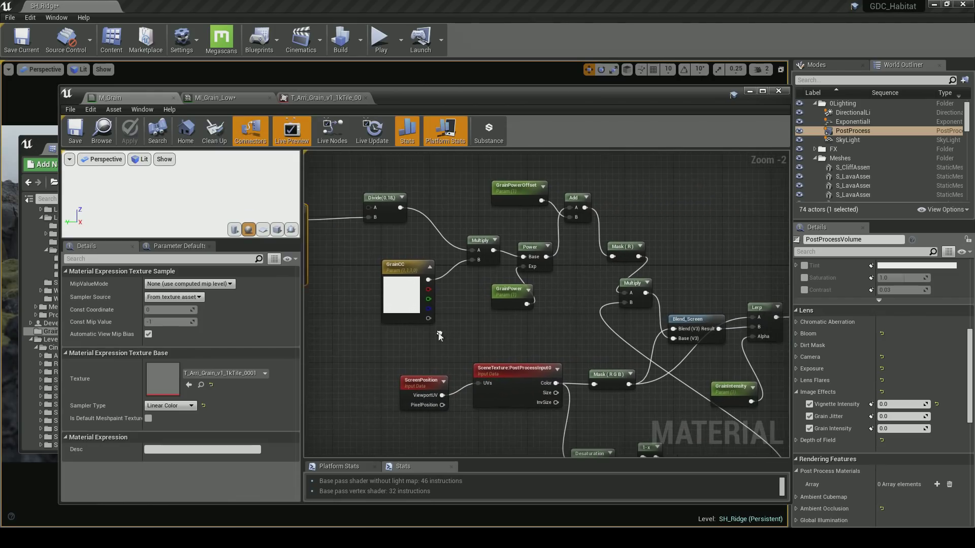
click(401, 290)
click(515, 192)
click(507, 289)
right_drag(507, 290, 517, 186)
Examine the M_Grain branch that masks grain by scene luminance, from the SceneTexture through Desaturation, inversion, Contrast and Brightness to the blend
drag(328, 218, 666, 365)
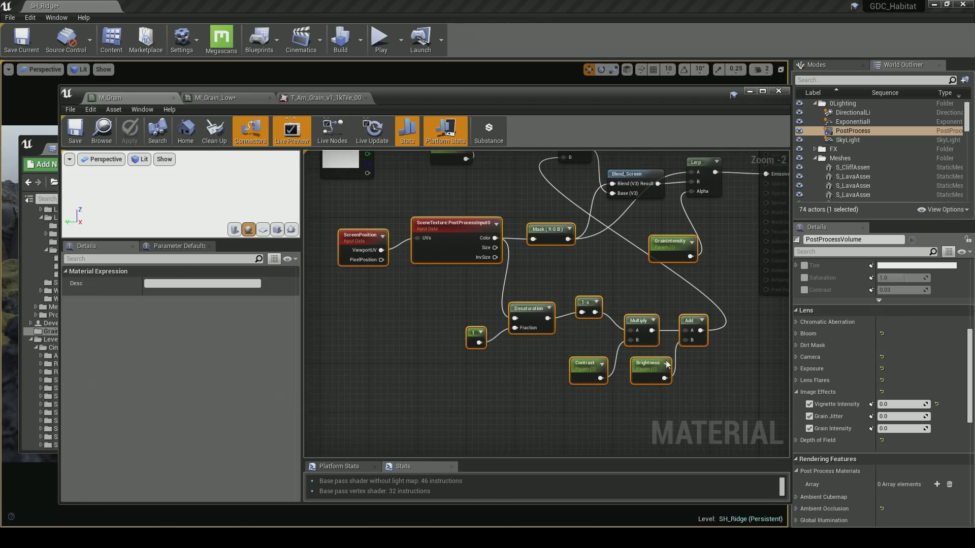
click(597, 293)
mouse_move(459, 273)
right_down()
mouse_move(426, 271)
mouse_move(450, 271)
right_up()
click(428, 241)
drag(484, 268, 504, 348)
click(522, 341)
right_drag(522, 341, 510, 315)
right_drag(522, 352, 449, 342)
click(548, 326)
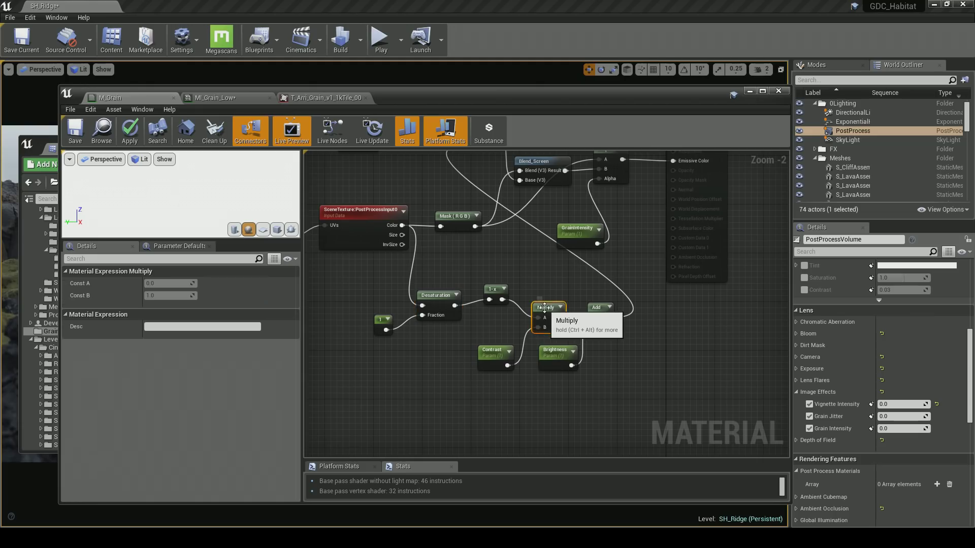
click(597, 308)
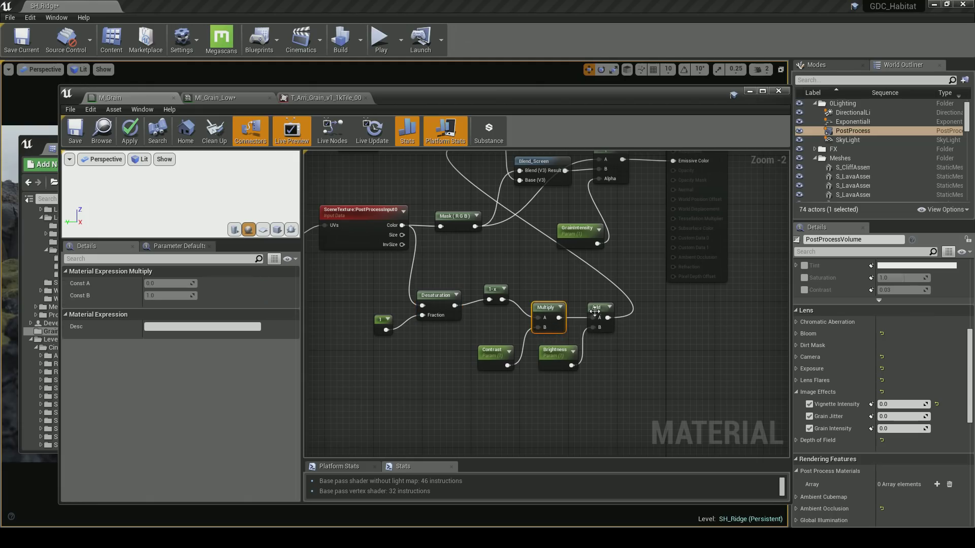
right_drag(625, 328, 616, 336)
right_drag(571, 285, 592, 375)
click(500, 258)
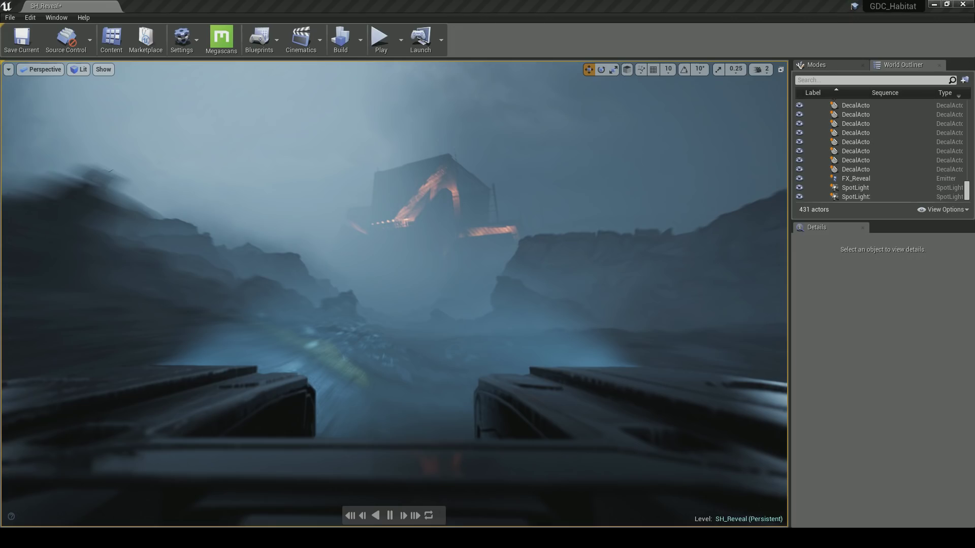
Select the SH_Reveal level's PostProcessVolume and try resetting Motion Blur's Per Object Size and entering a Max of 100
click(860, 167)
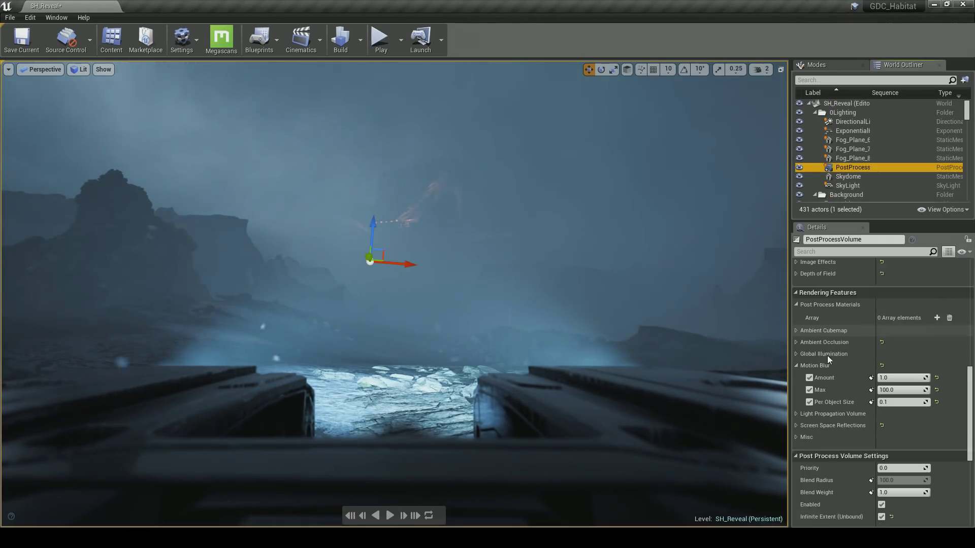
scroll(827, 355, down, 2)
click(863, 347)
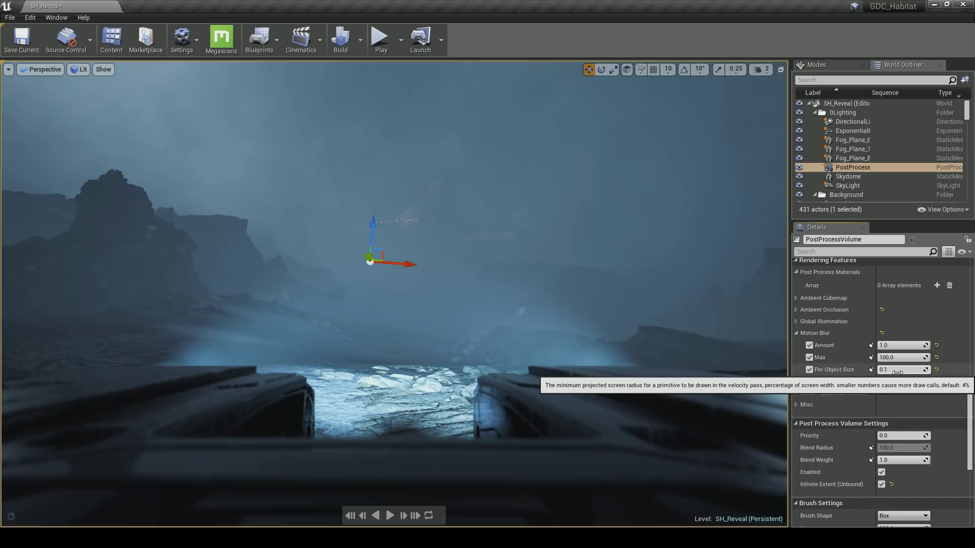
click(937, 357)
click(937, 370)
click(909, 358)
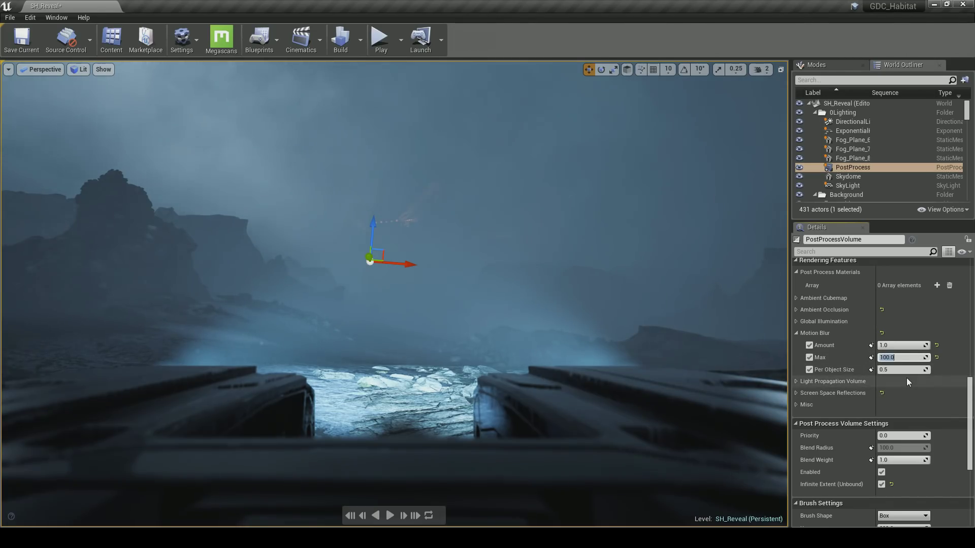
text(100)
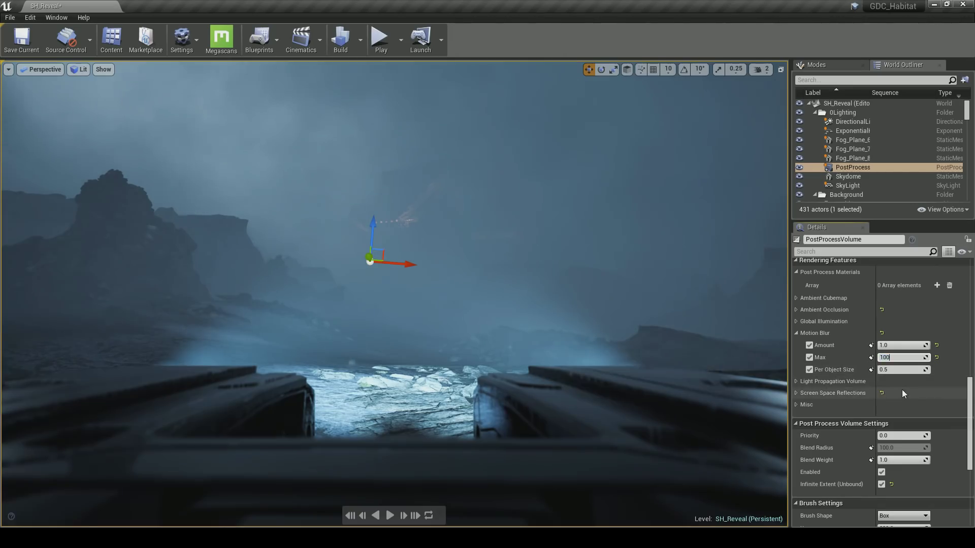
Undo the last two Motion Blur changes
click(906, 345)
key(ctrl+z)
key(ctrl+z)
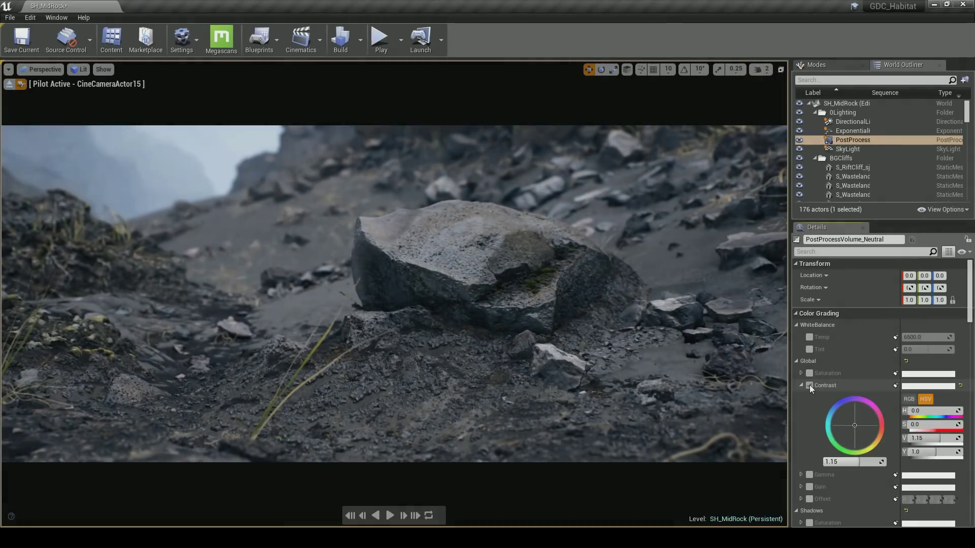
Toggle the Color Grading overrides of PostProcessVolume_Neutral, including Global Contrast, on and off to compare the rock shot
click(810, 385)
scroll(815, 385, down, 5)
click(810, 397)
click(810, 397)
click(810, 397)
click(809, 397)
click(810, 397)
click(810, 397)
scroll(818, 396, up, 5)
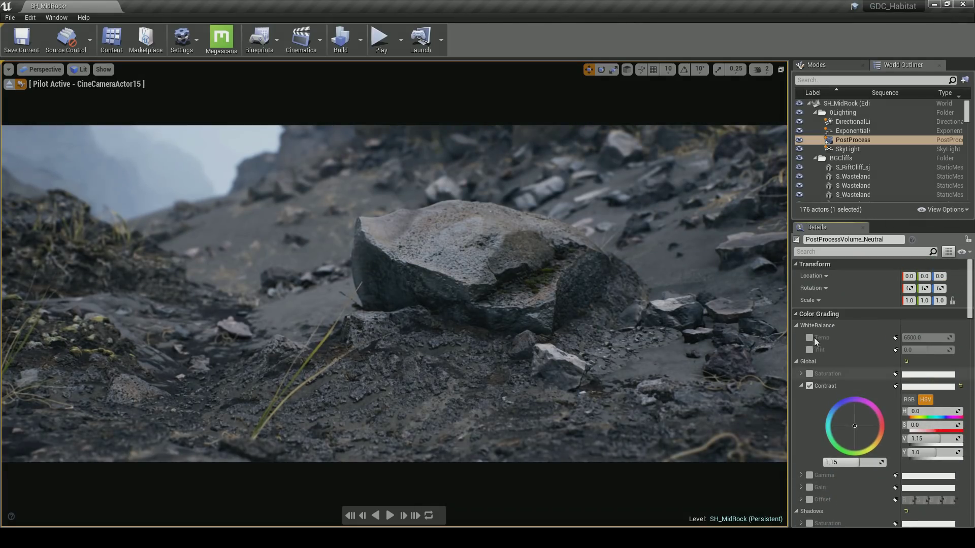
Enable the WhiteBalance Temp override and raise it to about 7280
click(809, 337)
drag(920, 338, 921, 337)
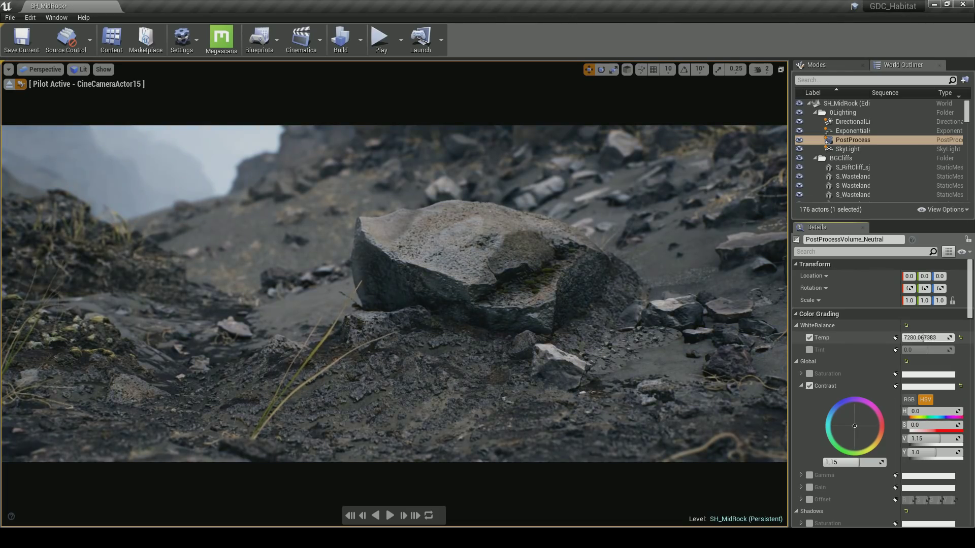
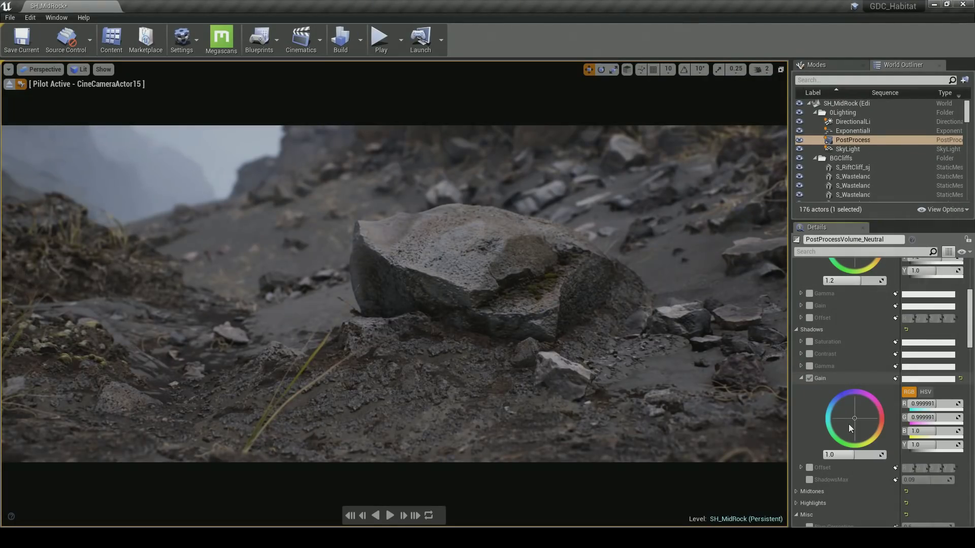
Tint the Shadows Gain blue at about R 0.52, G 0.74, B 1.0 and raise ShadowsMax to about 0.109
drag(855, 418, 836, 406)
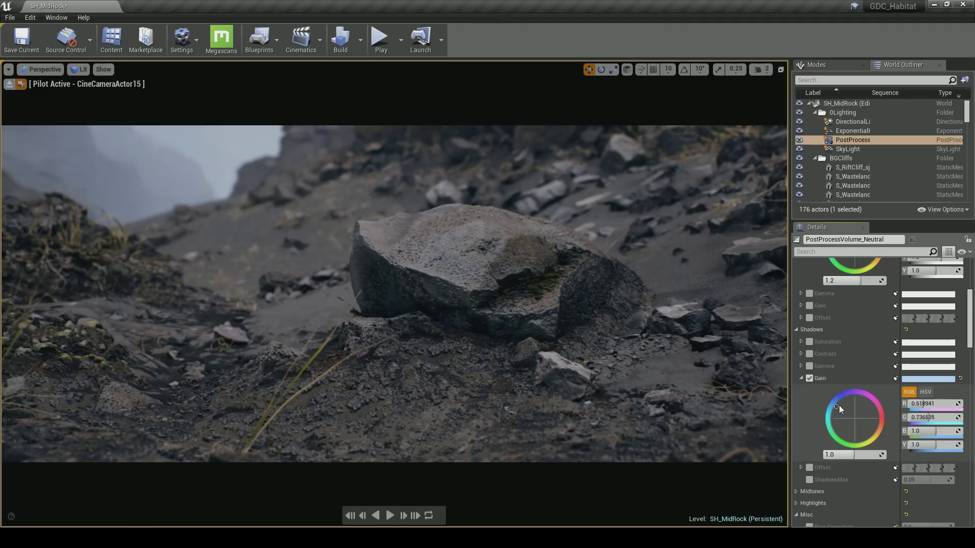
scroll(864, 437, down, 3)
mouse_move(919, 431)
mouse_down()
mouse_move(893, 431)
mouse_move(956, 431)
mouse_move(936, 431)
mouse_up()
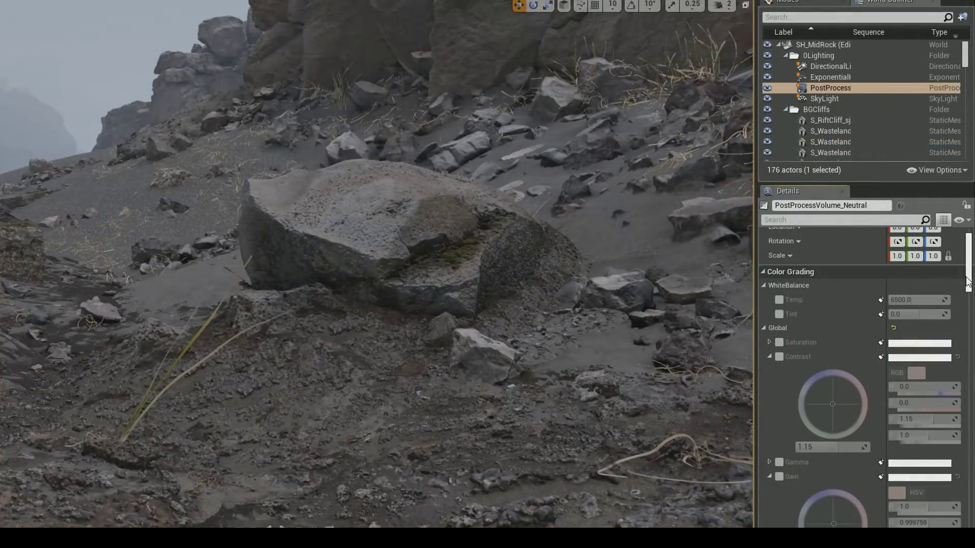
Collapse the Global, Shadows, Midtones and Highlights groups under Color Grading
click(763, 324)
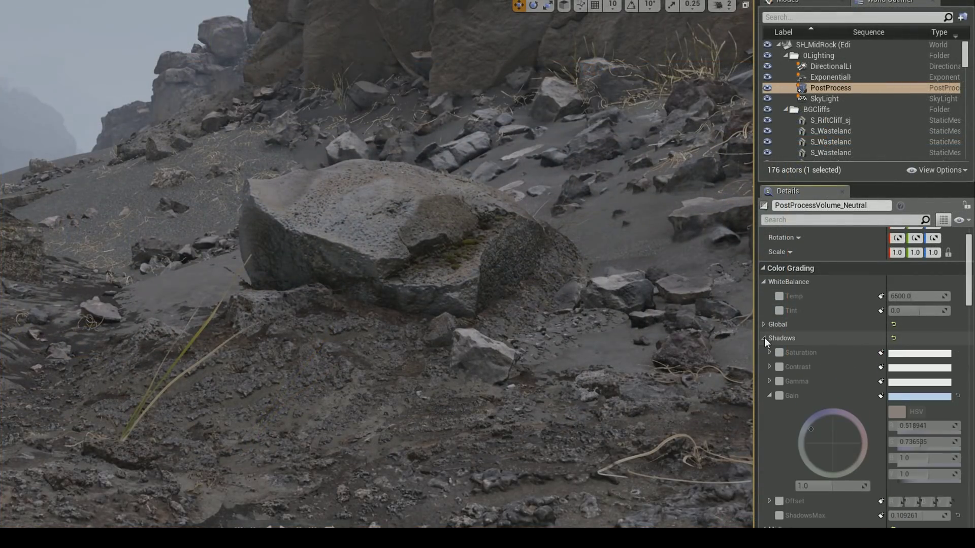
click(764, 338)
click(764, 352)
click(763, 365)
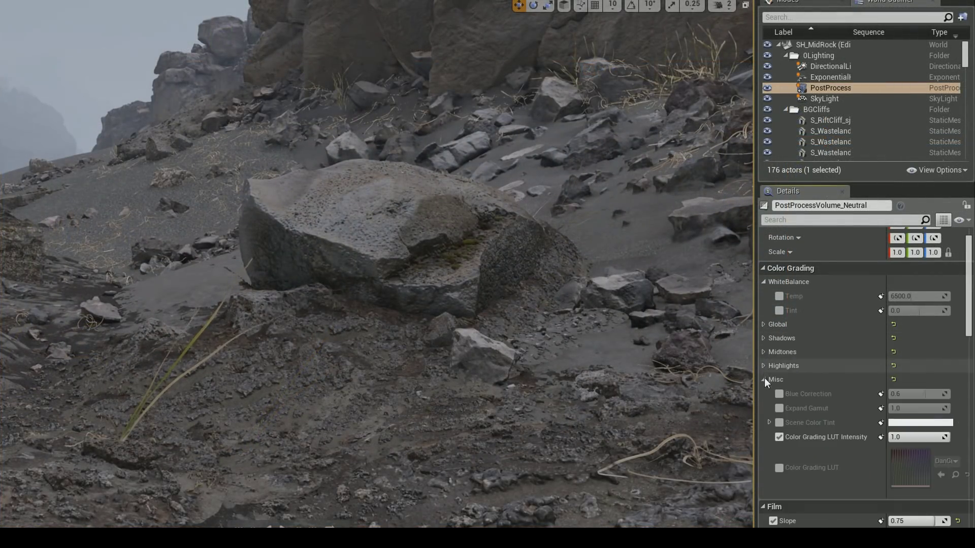
Enable the Gain overrides in the Global and Shadows groups of Color Grading and fold the Global Gain controls
click(763, 378)
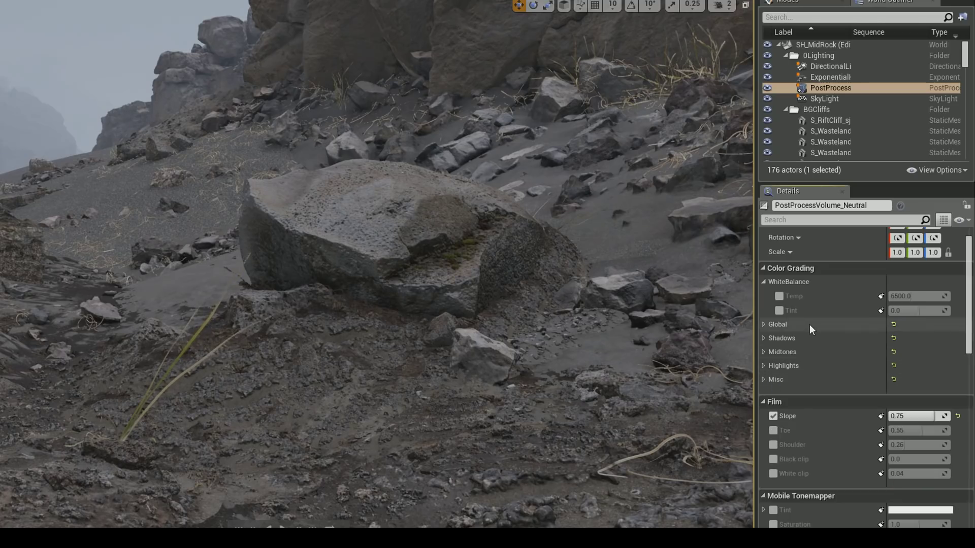
click(763, 325)
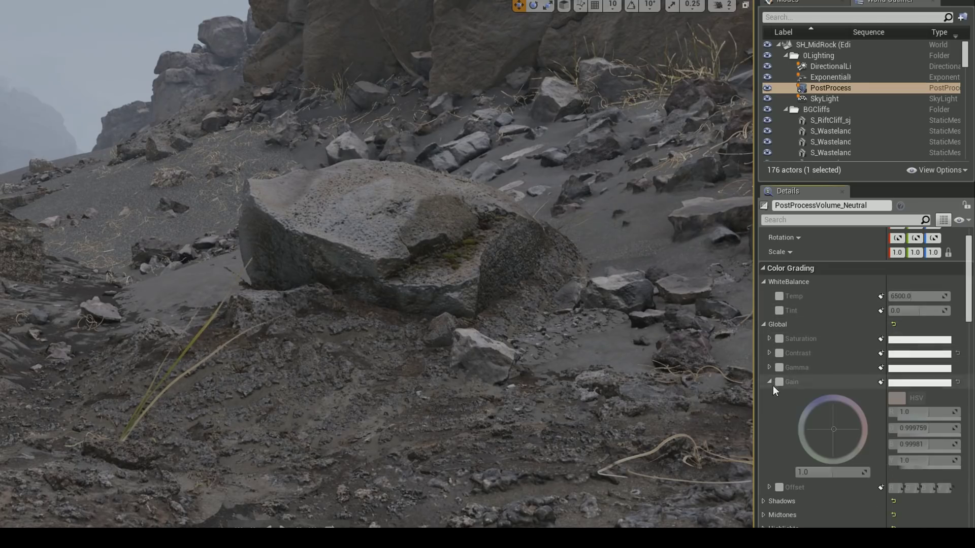
scroll(773, 396, down, 2)
click(763, 462)
scroll(779, 455, down, 3)
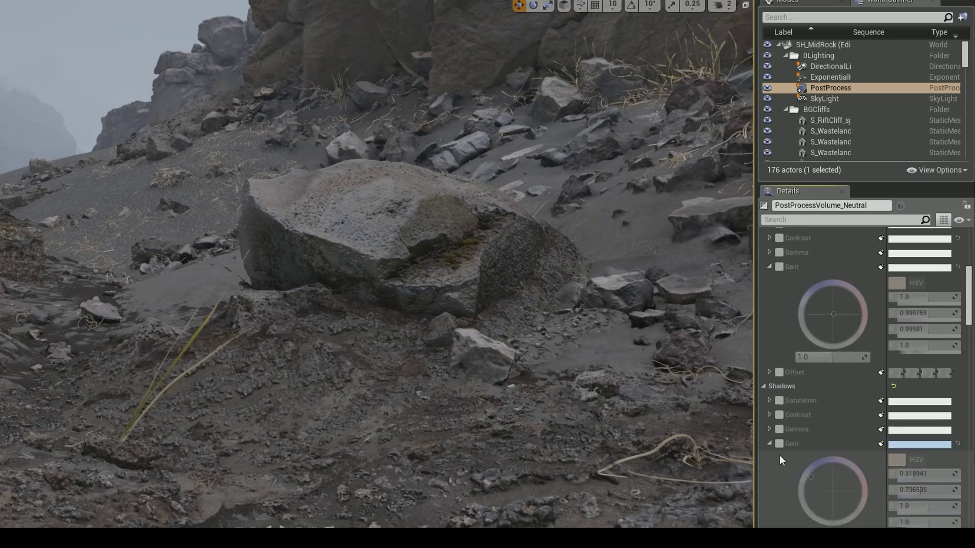
click(781, 444)
click(779, 268)
click(768, 253)
click(769, 254)
scroll(798, 314, down, 1)
scroll(798, 315, down, 1)
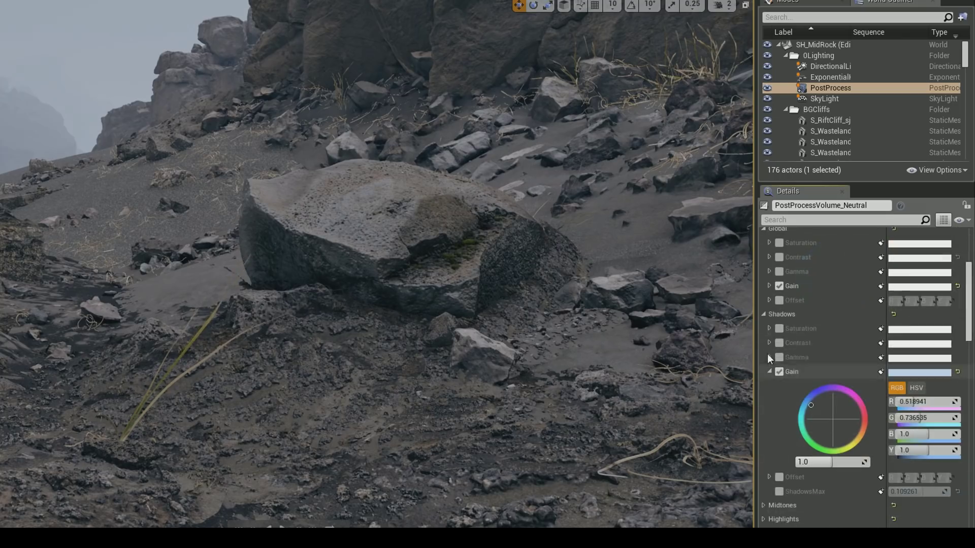
Collapse the Shadows group and look through the Highlights group's Gain and HighlightsMin settings
click(764, 315)
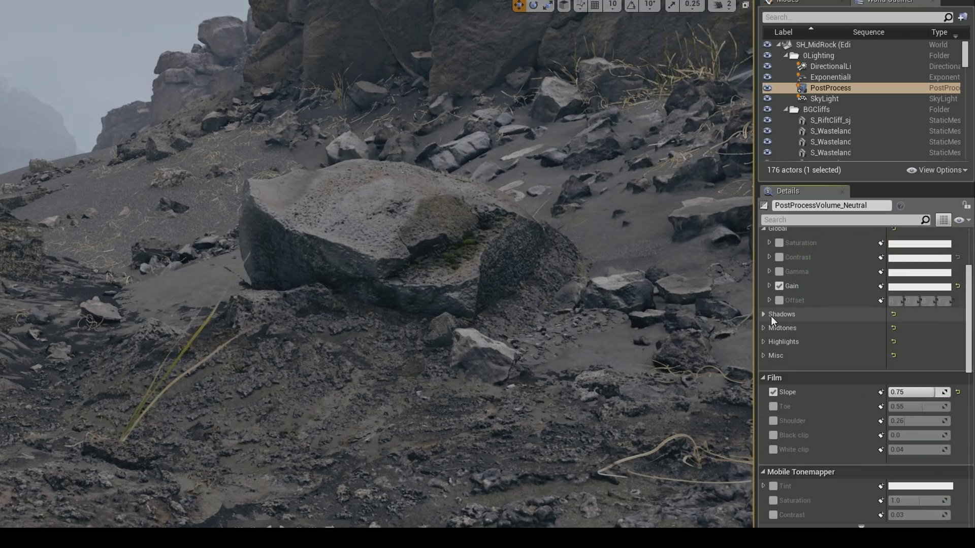
click(795, 343)
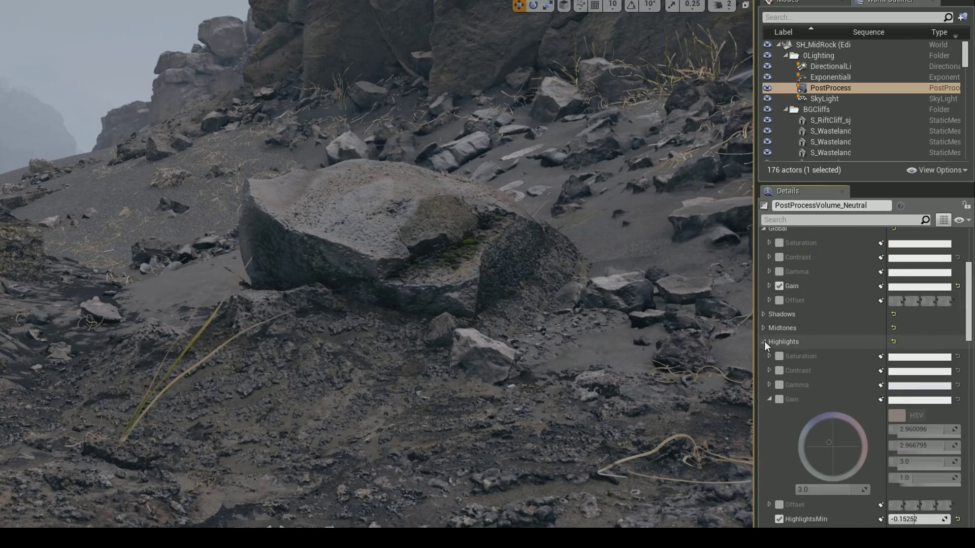
click(765, 343)
scroll(769, 330, up, 2)
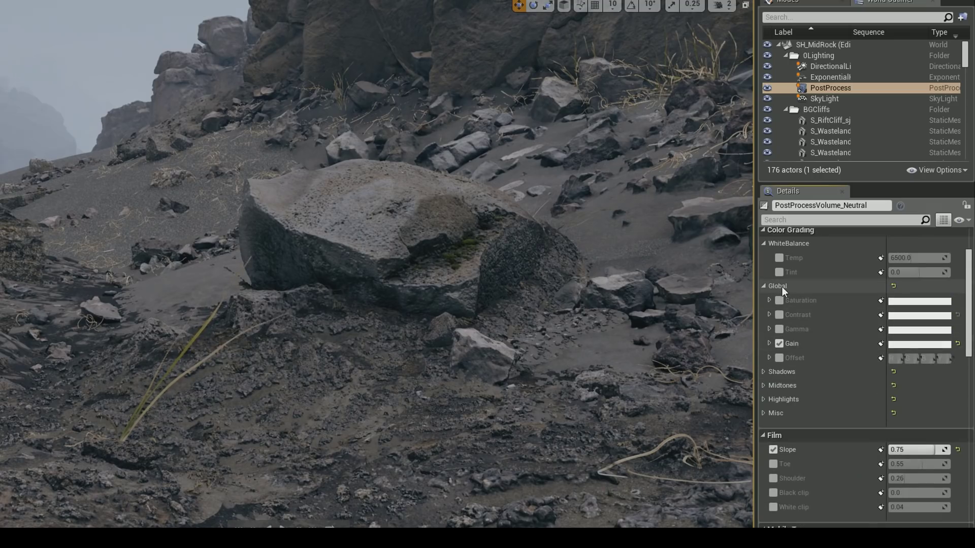
ctrl+drag(459, 337, 230, 223)
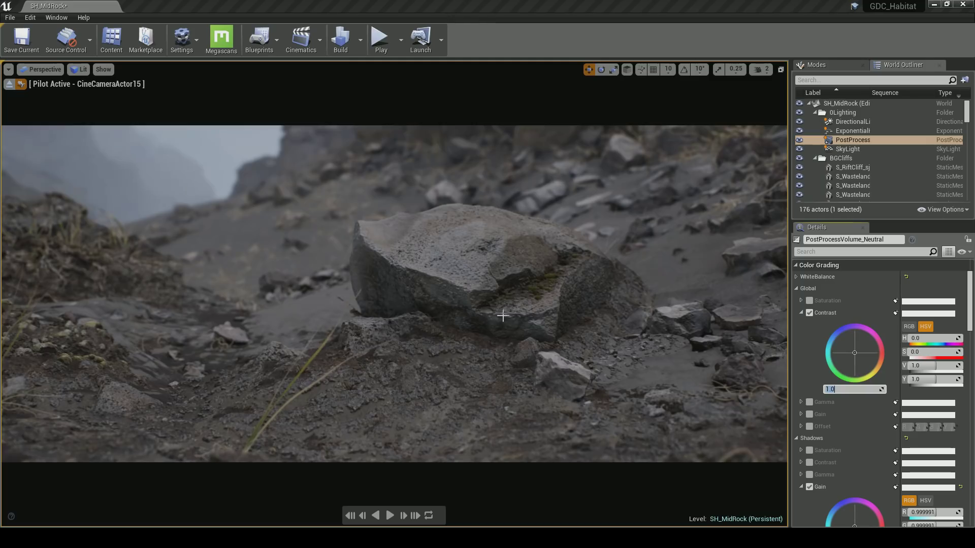
Raise the Global Contrast of PostProcessVolume_Neutral to 1.2
scroll(865, 363, down, 2)
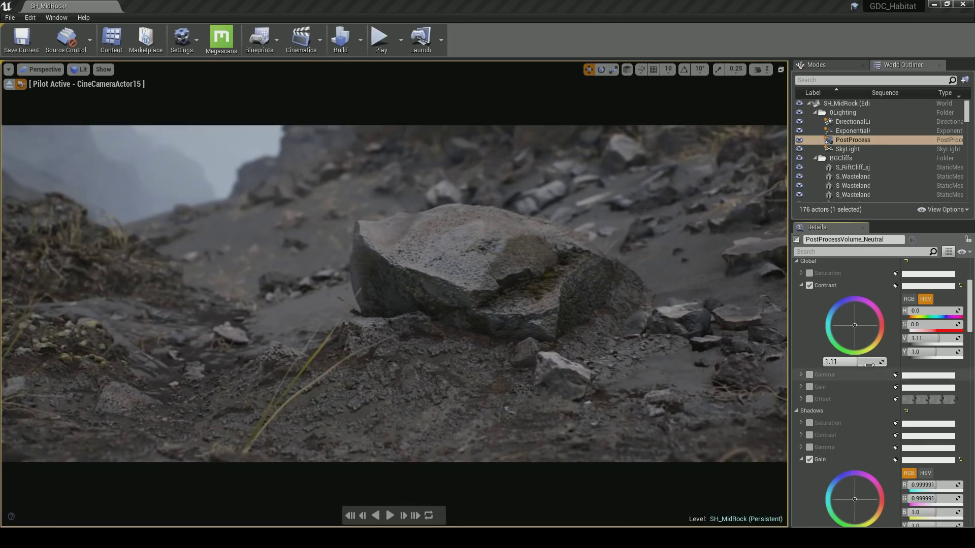
drag(827, 363, 862, 364)
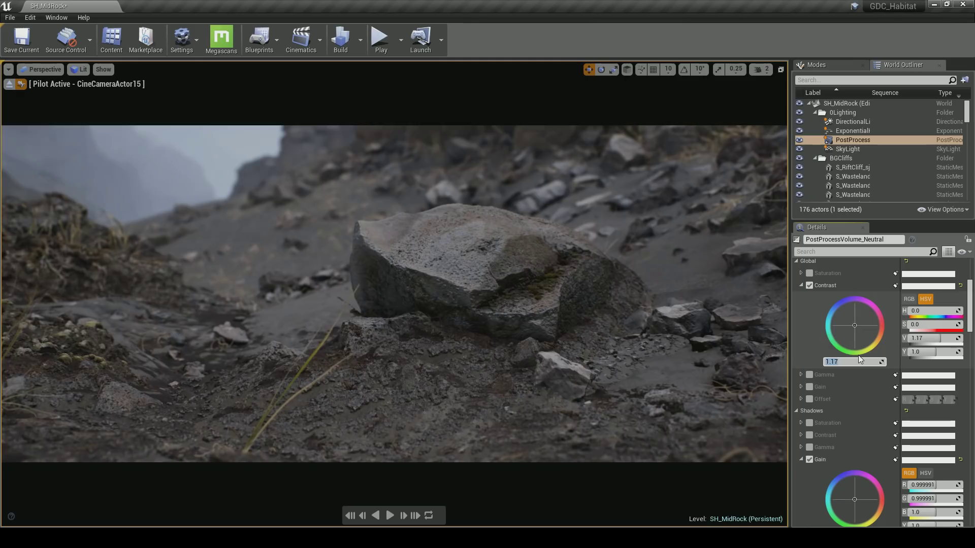
text(1.2)
key(Return)
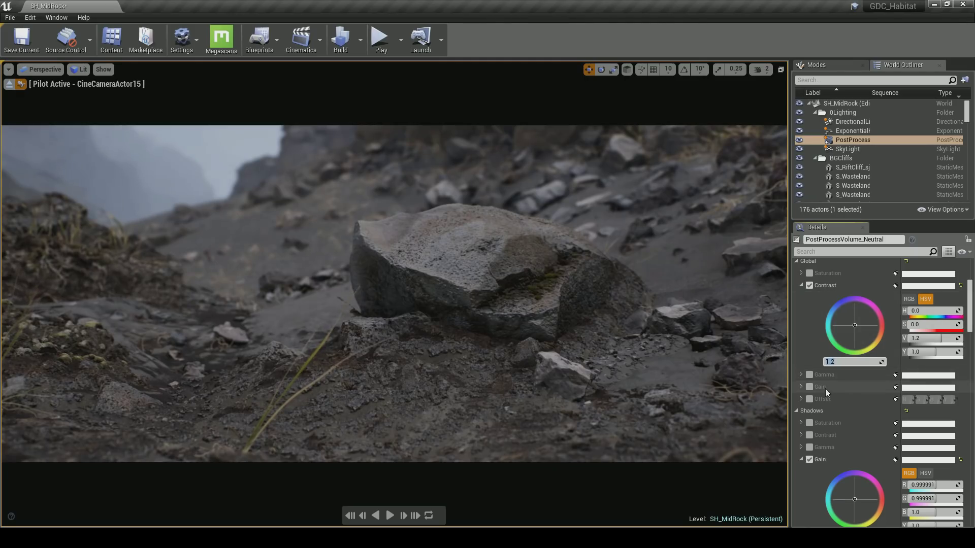
Give the Shadows Gain a blue tint of about R 0.52, G 0.74, B 1.0 and enable ShadowsMax at about 0.109
scroll(824, 389, down, 3)
drag(851, 416, 854, 416)
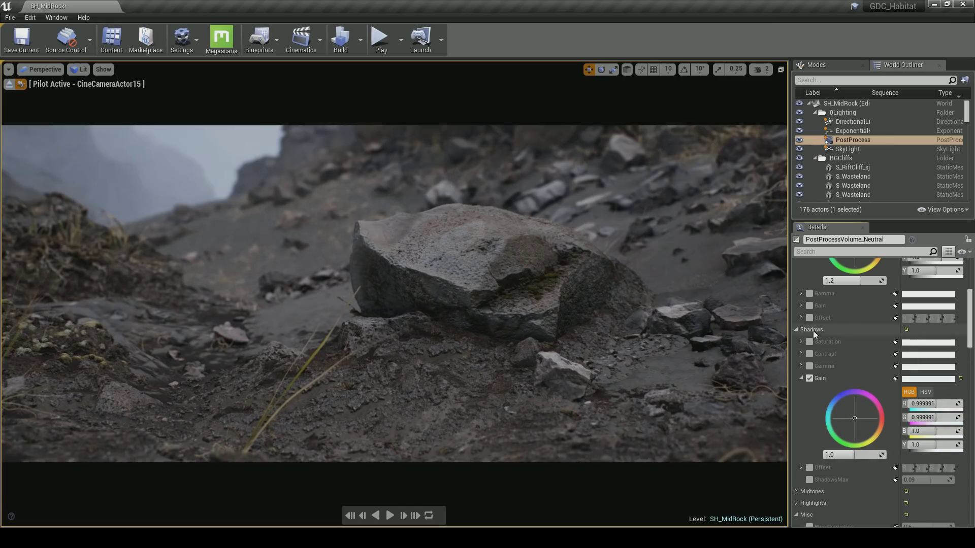
click(809, 378)
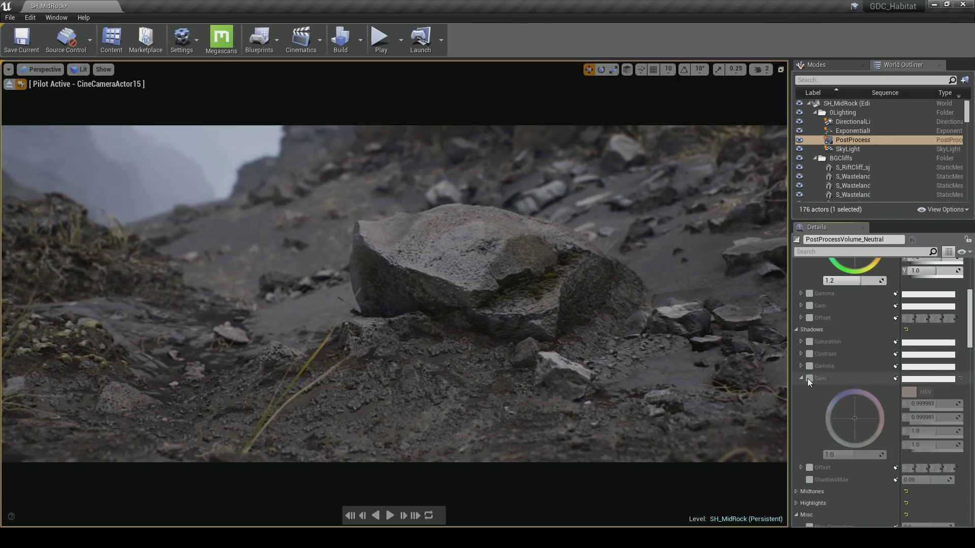
drag(855, 417, 836, 406)
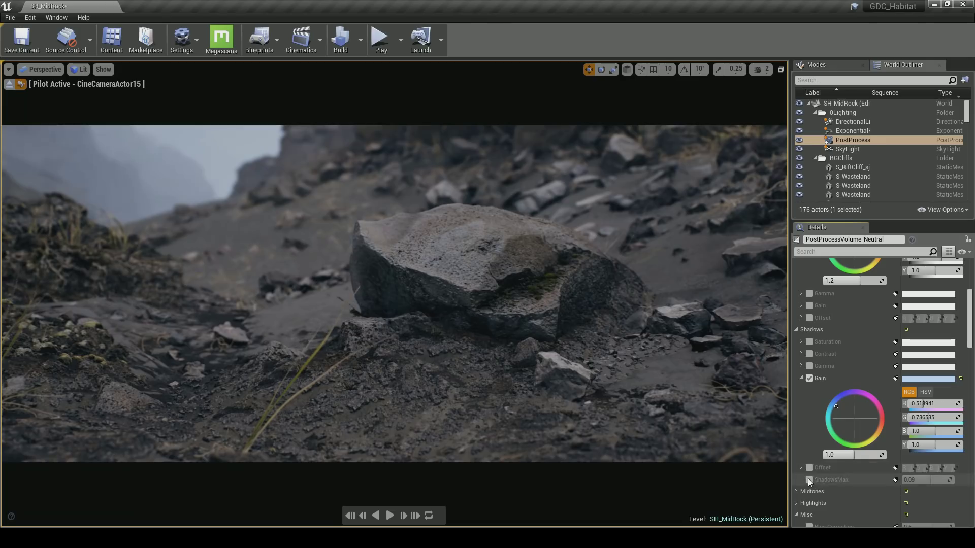
scroll(841, 450, down, 2)
click(809, 431)
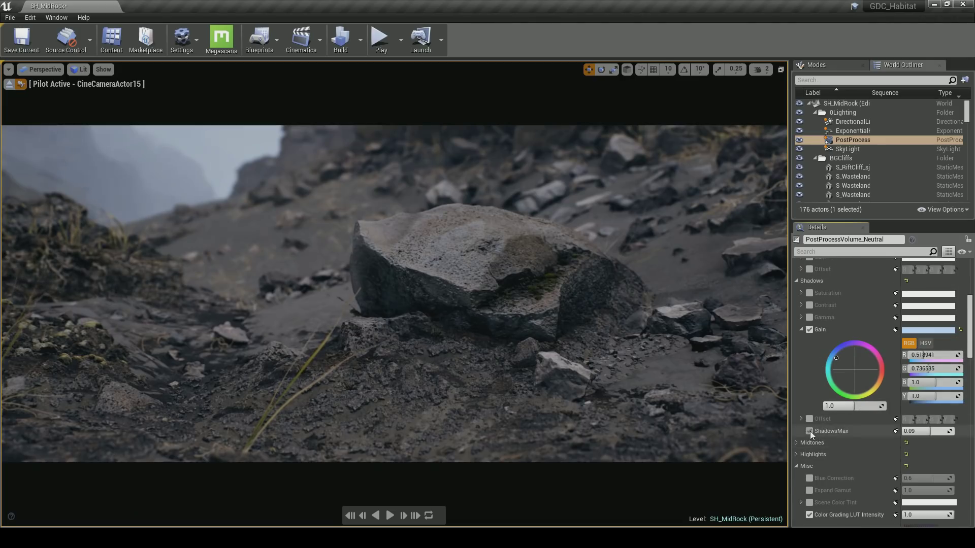
mouse_move(914, 431)
mouse_down()
mouse_move(899, 431)
mouse_move(948, 432)
mouse_move(903, 431)
mouse_move(926, 431)
mouse_up()
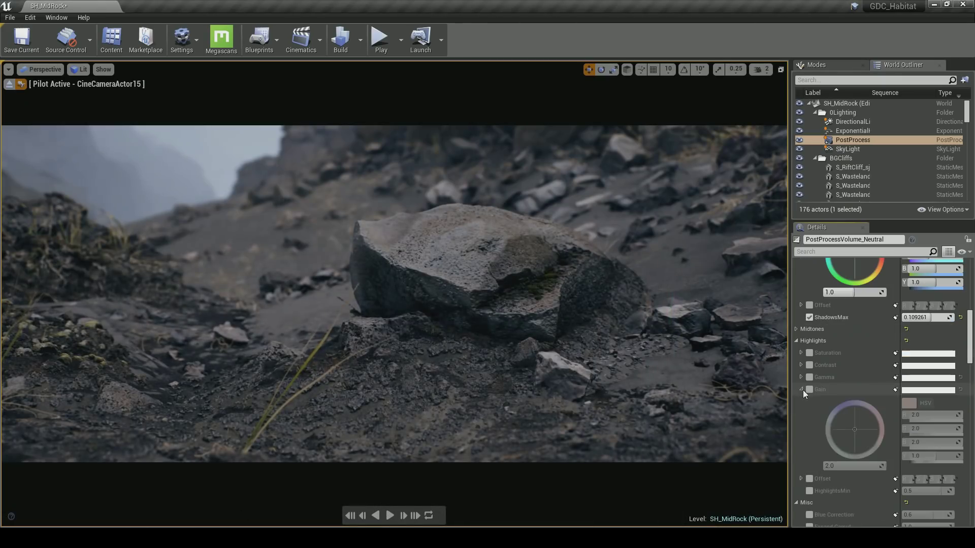
Enable the Highlights Gain override and set it to a nearly neutral 1.0
click(810, 390)
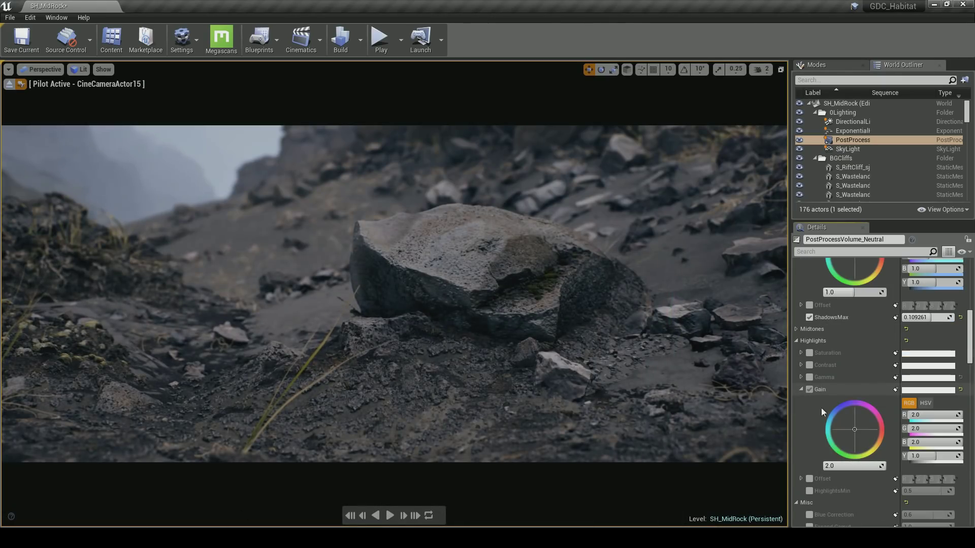
click(833, 465)
key(Return)
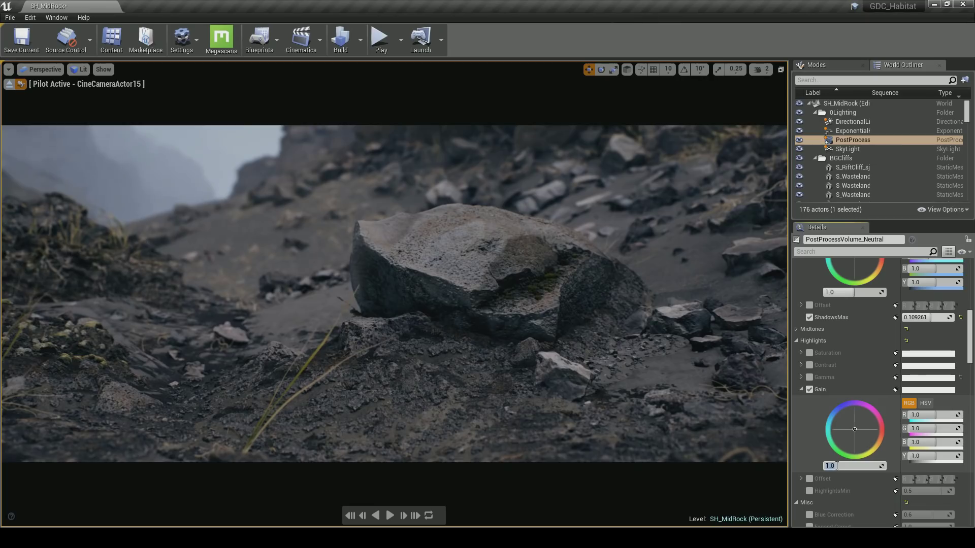
mouse_move(854, 430)
mouse_down()
mouse_move(860, 436)
mouse_move(853, 428)
mouse_up()
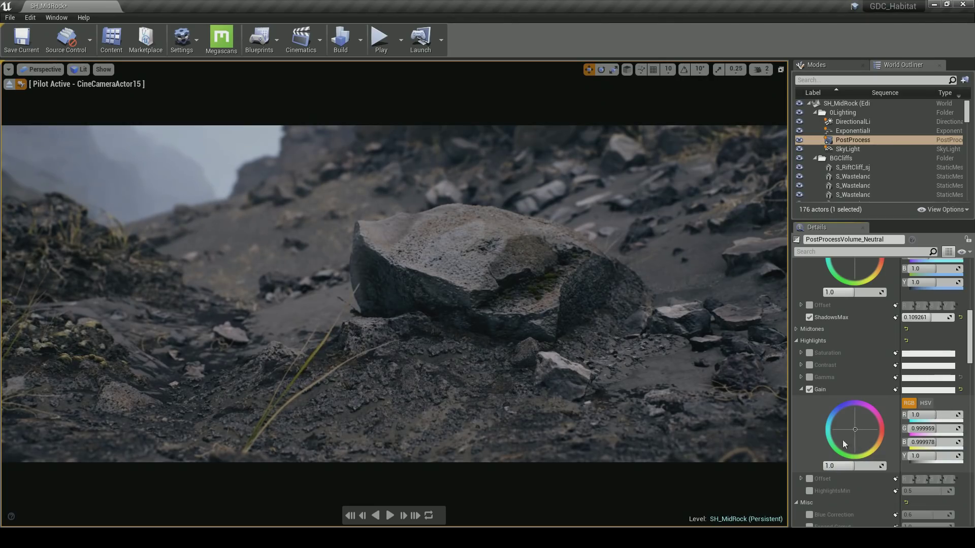
Enable HighlightsMin at about -0.5 and raise the Highlights Gain to 2.0 with a blue tint of about R 1.46, G 1.72, B 2.0
scroll(815, 427, down, 2)
click(810, 458)
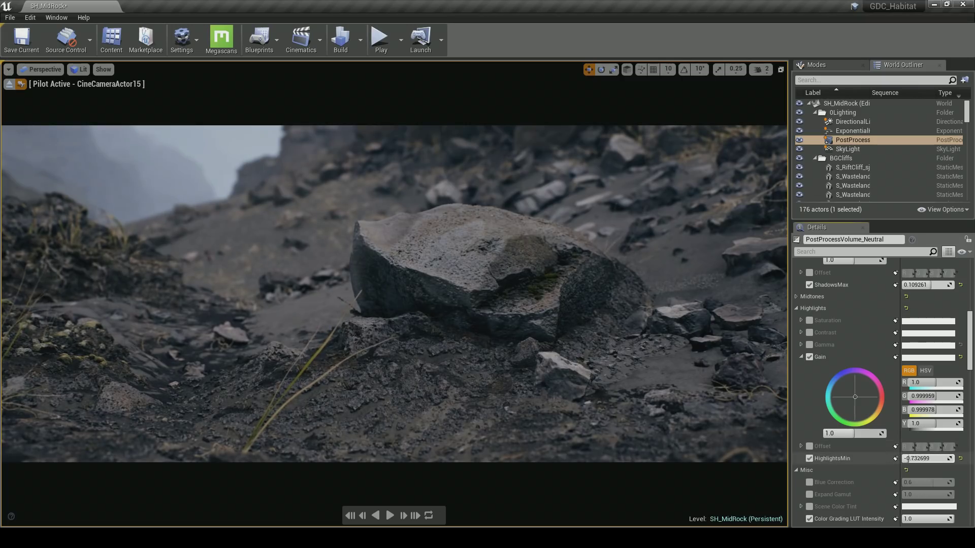
drag(871, 433, 912, 460)
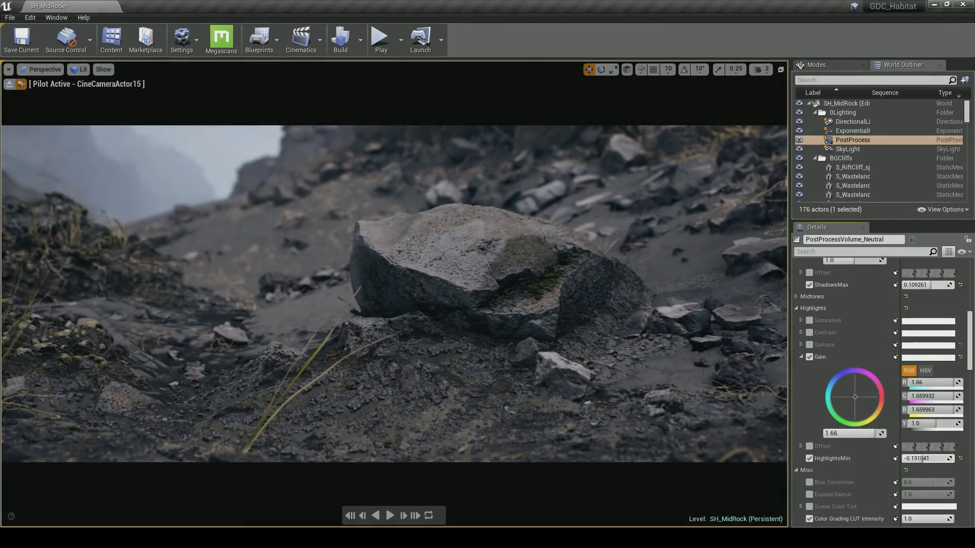
scroll(809, 337, down, 1)
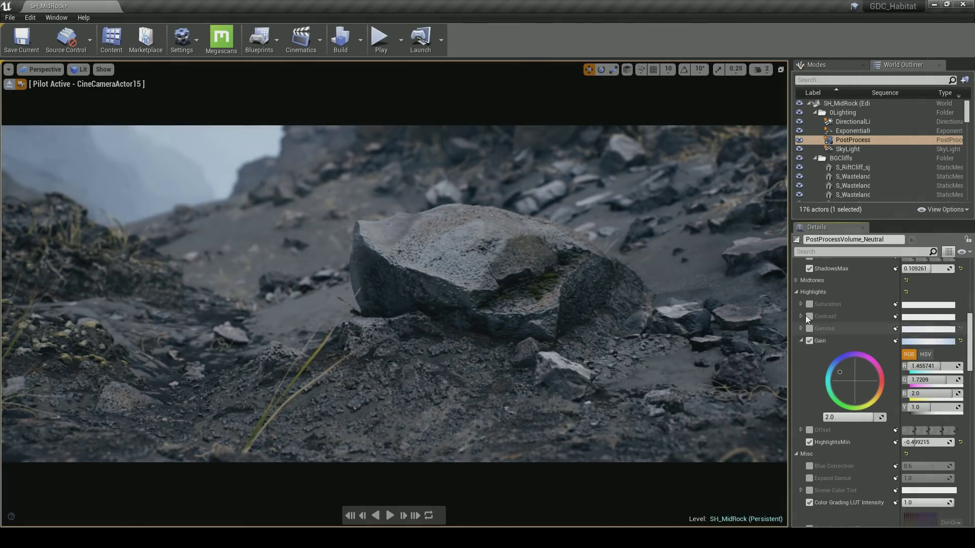
Enable the Highlights Contrast override at about 1.64 and set the Highlights Gain to 2.5
click(802, 317)
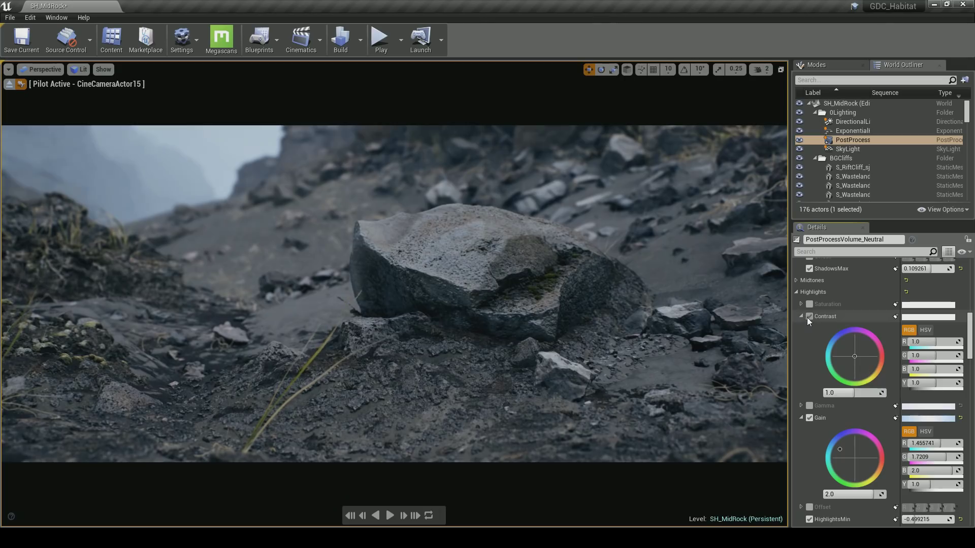
click(809, 317)
drag(863, 393, 866, 393)
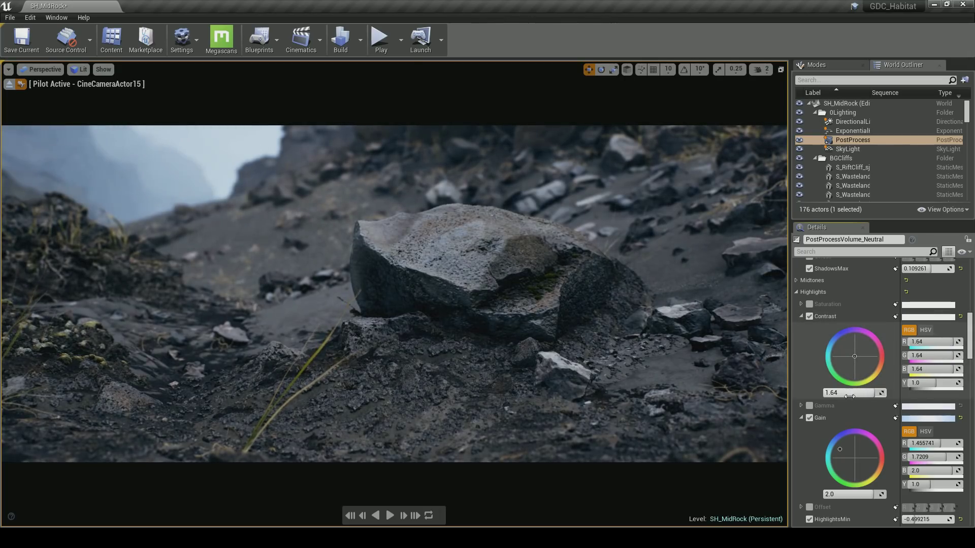
click(850, 494)
text(2.5)
key(Return)
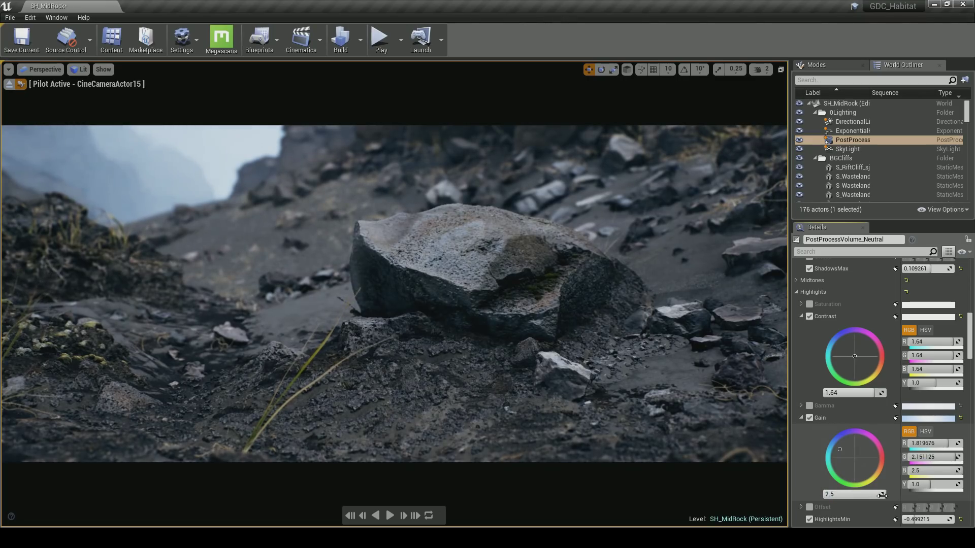
Reduce the Highlights Contrast to about 1.1
click(870, 394)
text(0.82)
key(Return)
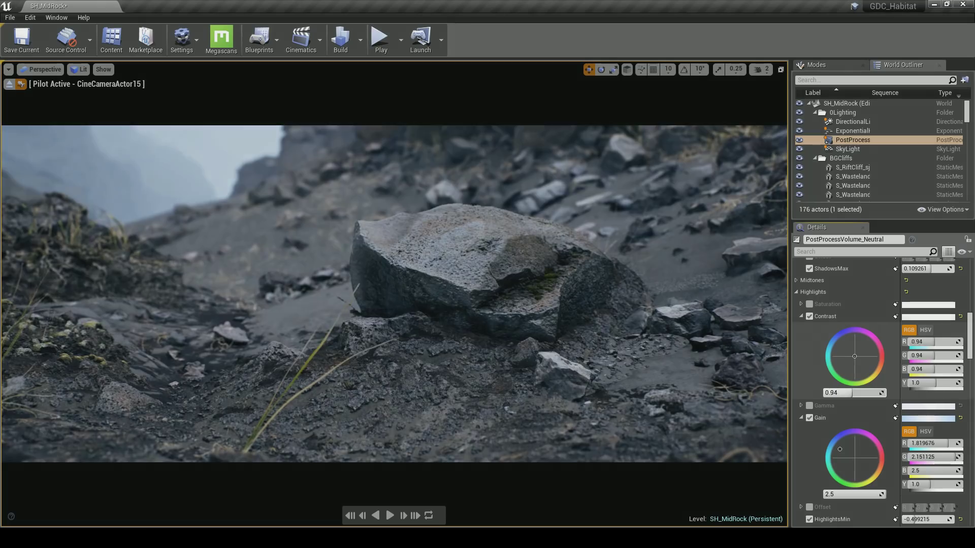
drag(848, 393, 855, 393)
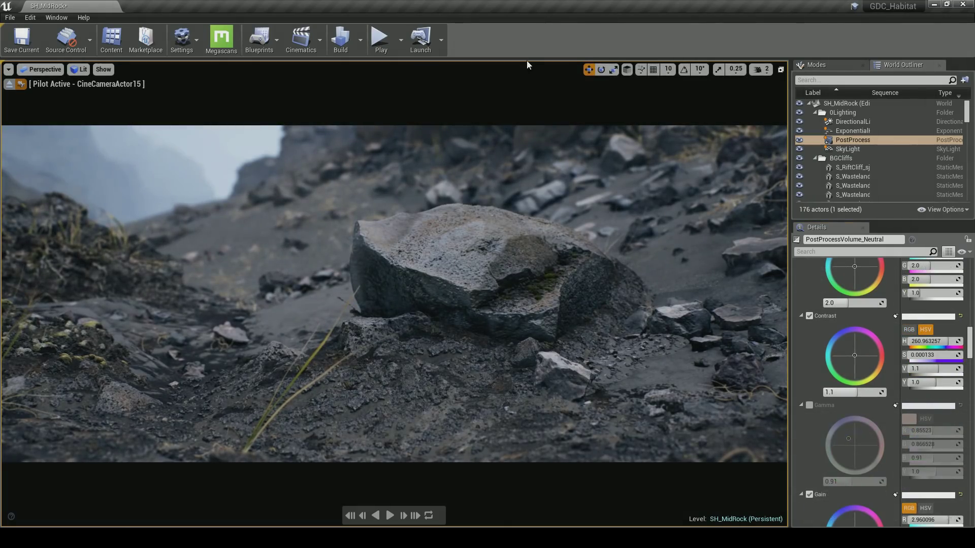
Capture a screenshot of the graded rock shot and open ScreenShot00007.png in Photoshop
key(F9)
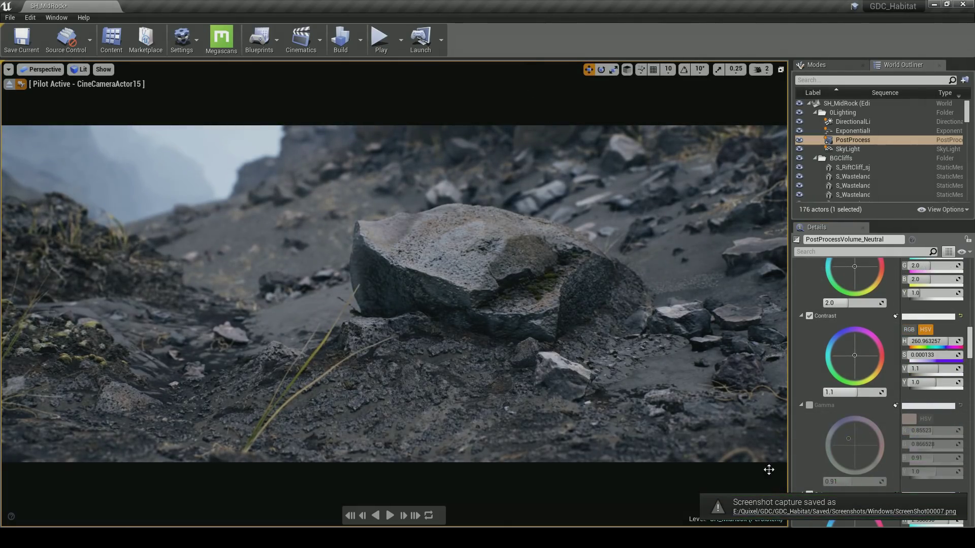
click(746, 511)
right_click(435, 150)
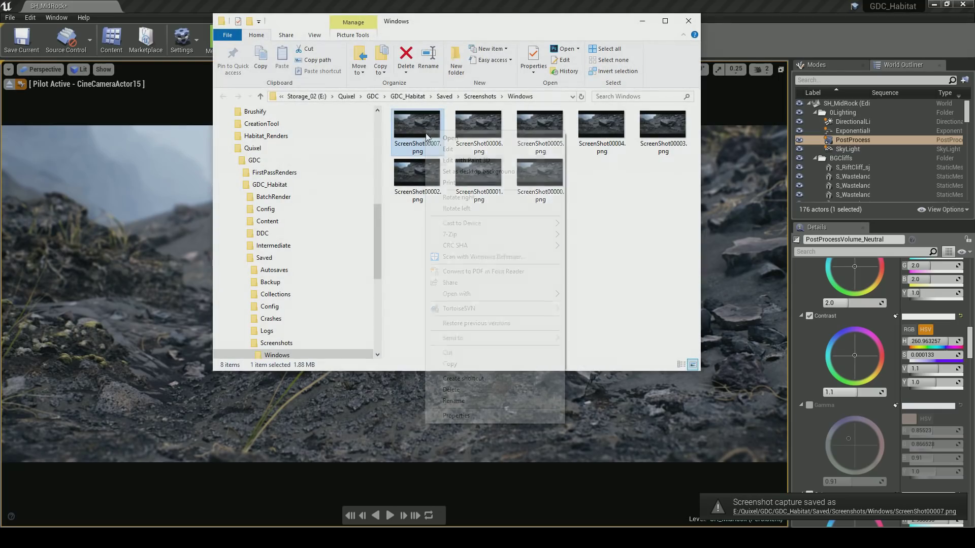
mouse_move(490, 292)
click(583, 298)
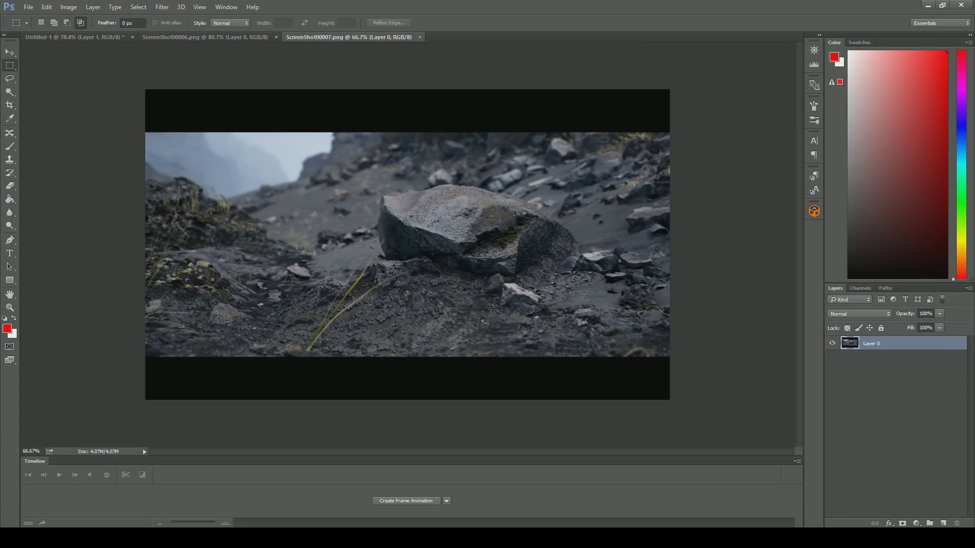
Close ScreenShot00006.png and compare ScreenShot00007.png with the Untitled-1 image by switching between them repeatedly
click(276, 37)
click(106, 35)
click(153, 36)
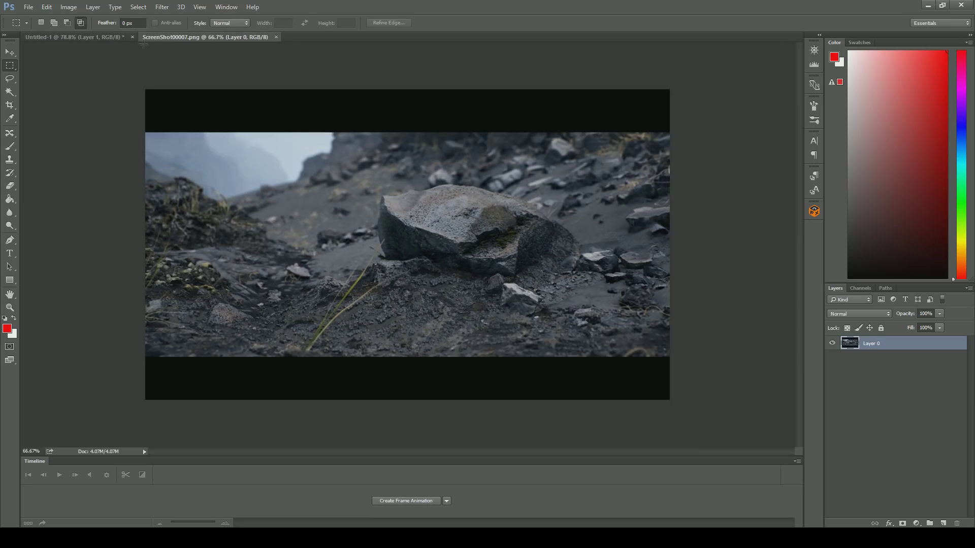
click(114, 38)
click(154, 37)
alt+scroll(384, 277, up, 1)
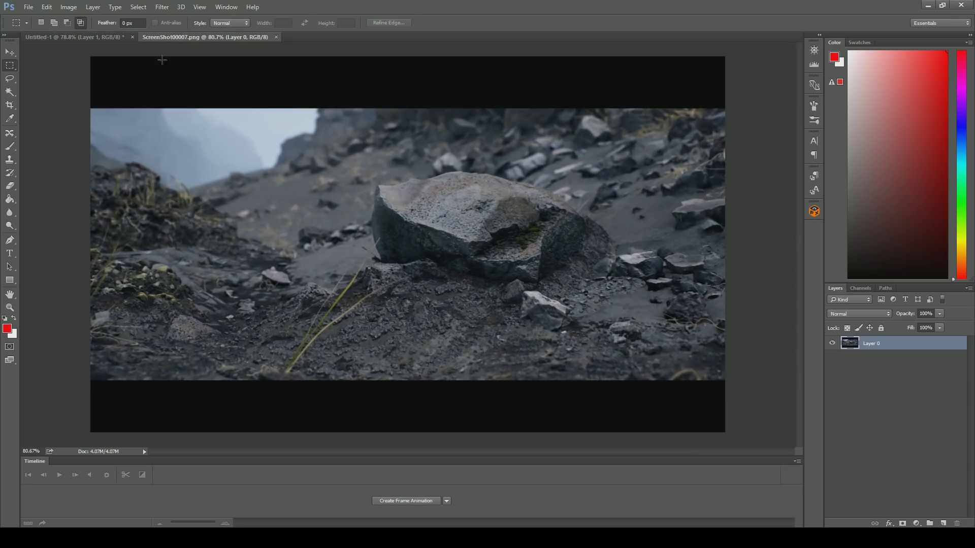
click(114, 38)
click(176, 40)
click(107, 38)
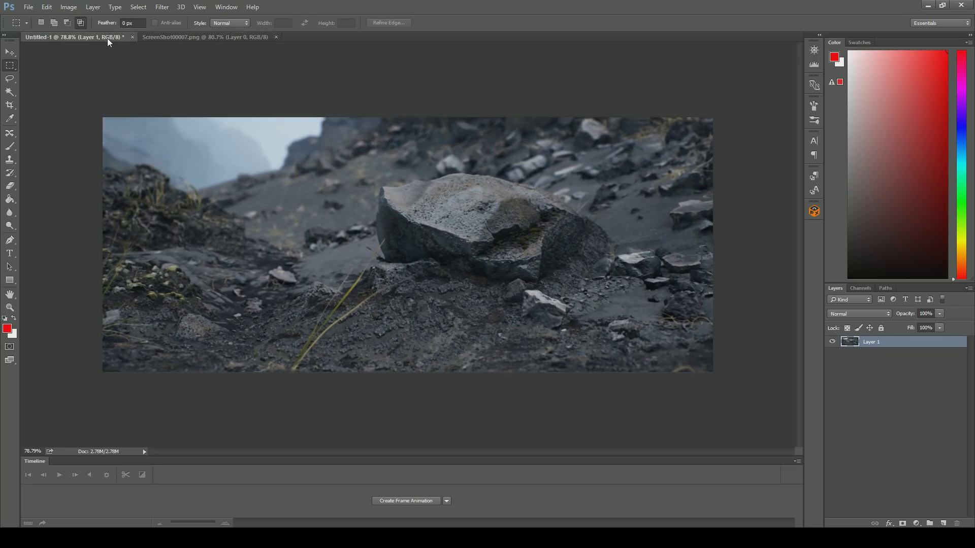
click(156, 40)
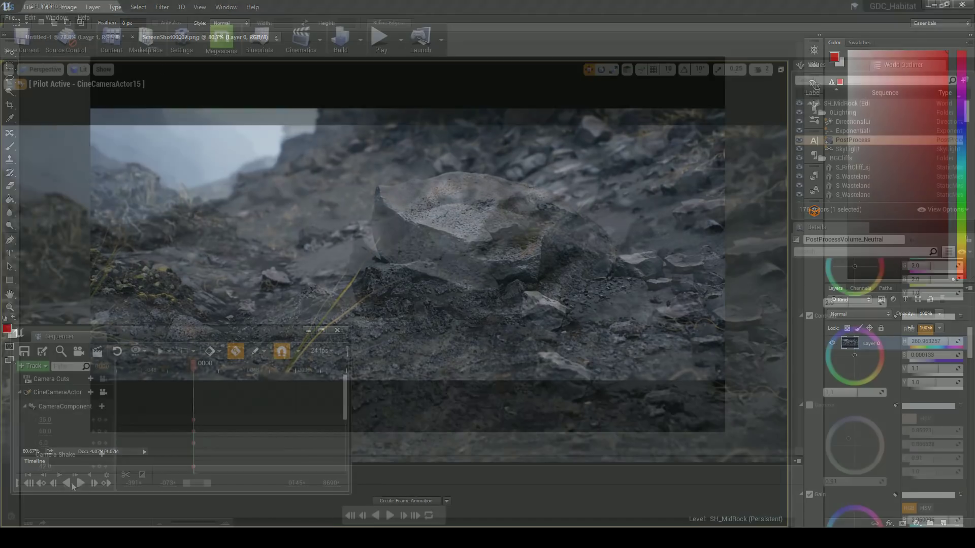
Switch back to Unreal Editor, play the shot in Sequencer and move the Sequencer window out of the viewport
click(84, 484)
drag(222, 330, 1, 321)
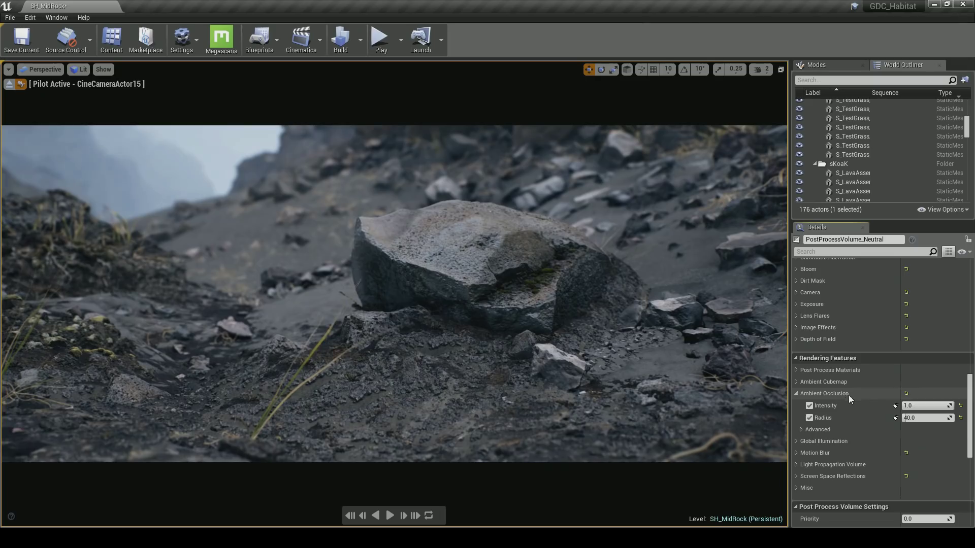
Switch the viewport to the Ambient Occlusion buffer visualization to inspect the volume's occlusion on the rock shot
scroll(848, 395, down, 1)
mouse_move(921, 389)
mouse_down()
mouse_move(902, 389)
mouse_move(952, 389)
mouse_up()
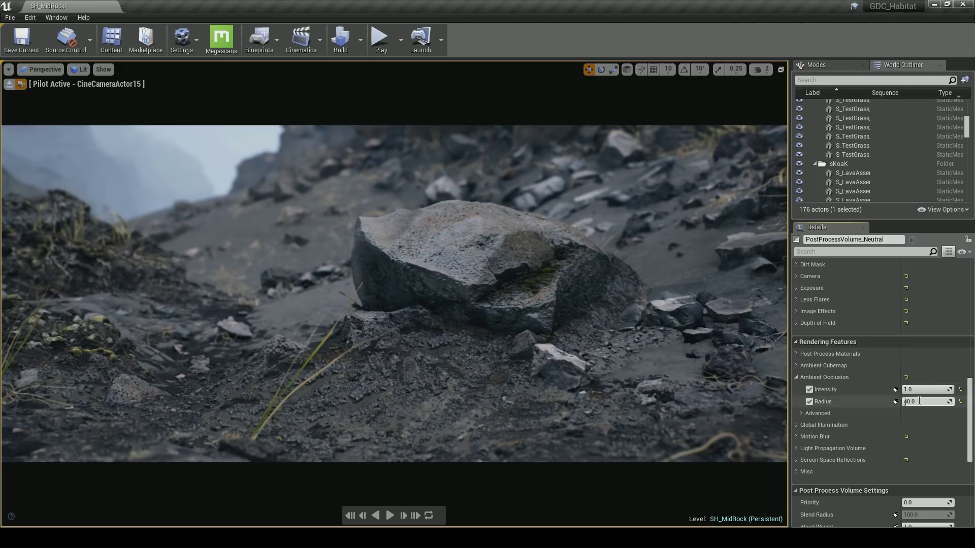
click(79, 69)
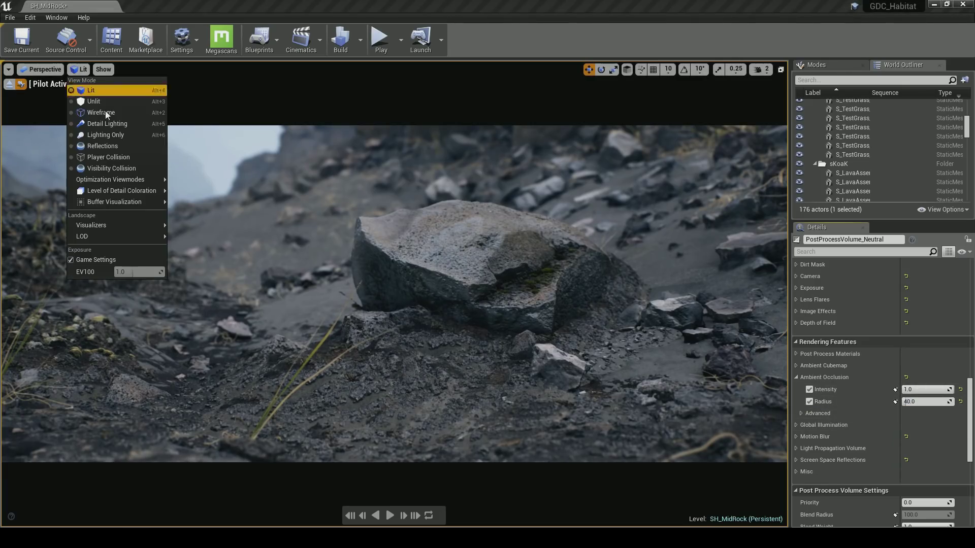
mouse_move(117, 201)
click(219, 403)
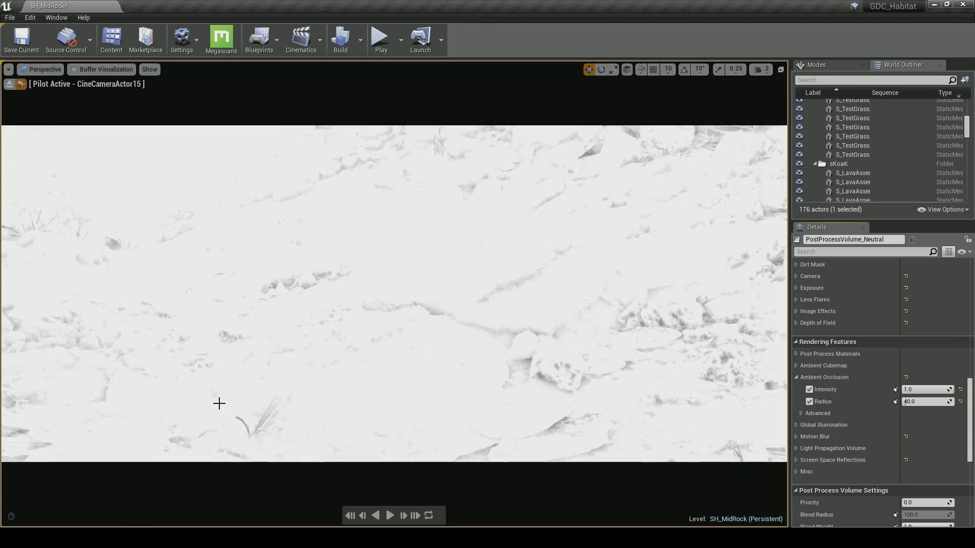
Try Ambient Occlusion Radius values of 25 and 100, then restore the radius to 40
click(920, 402)
text(25)
key(Return)
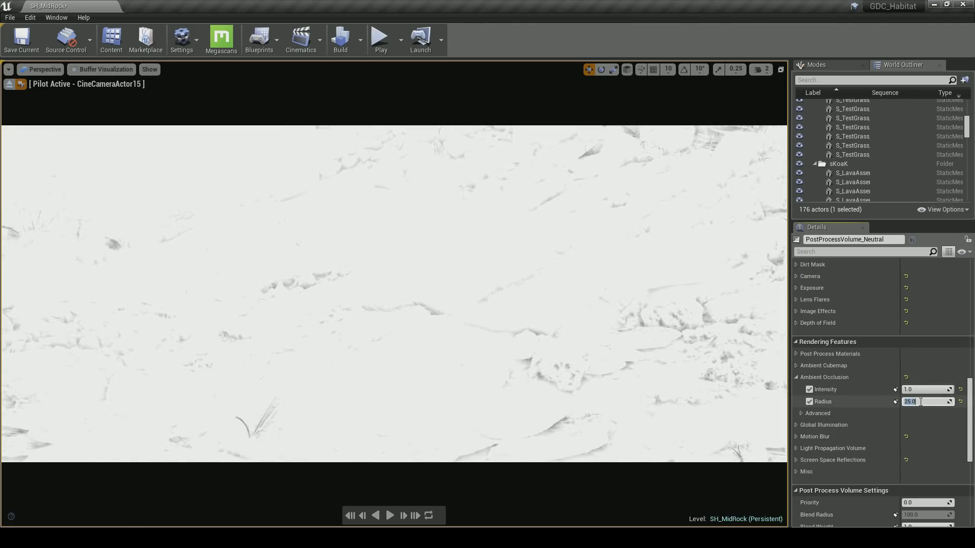
key(Return)
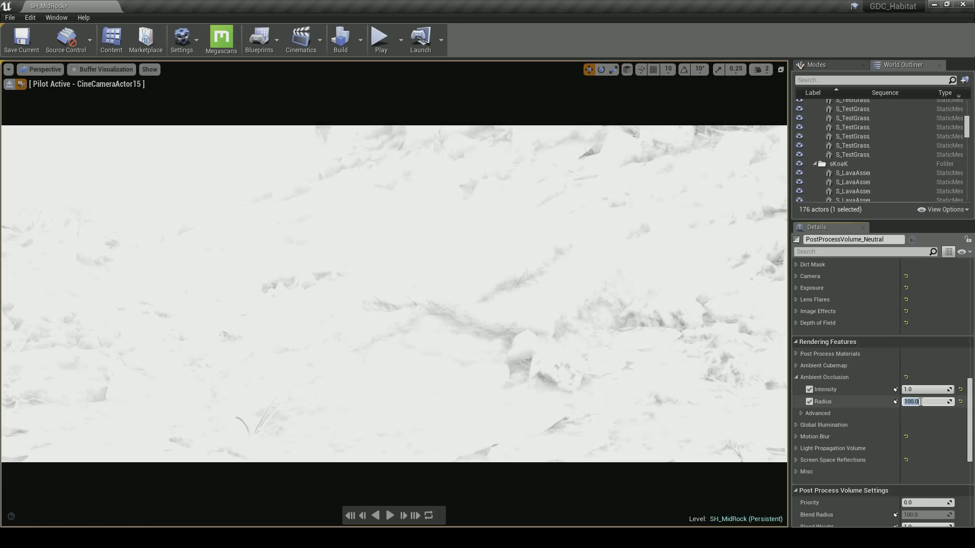
text(40)
key(Return)
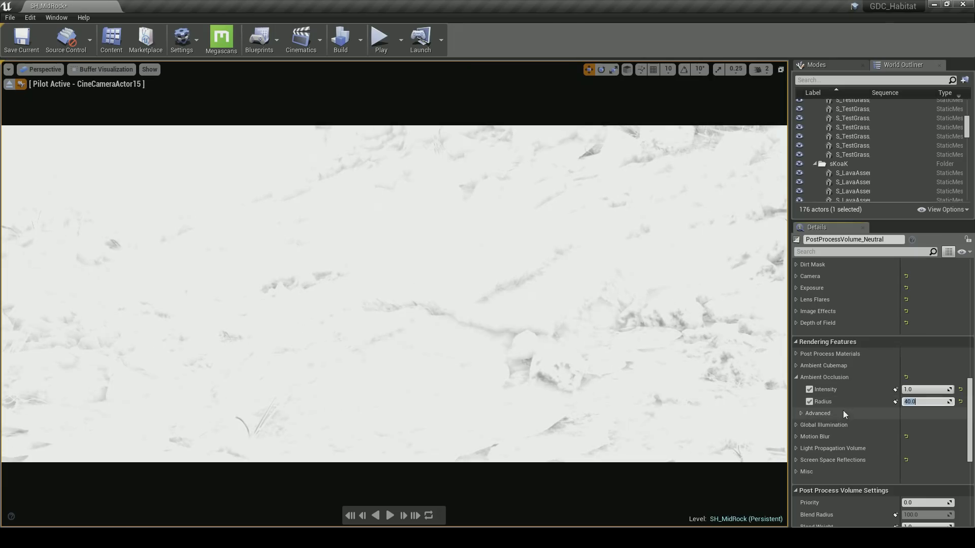
Expand the advanced Ambient Occlusion settings, try different Intensity and Power values, and undo the changes
click(802, 413)
scroll(848, 454, down, 2)
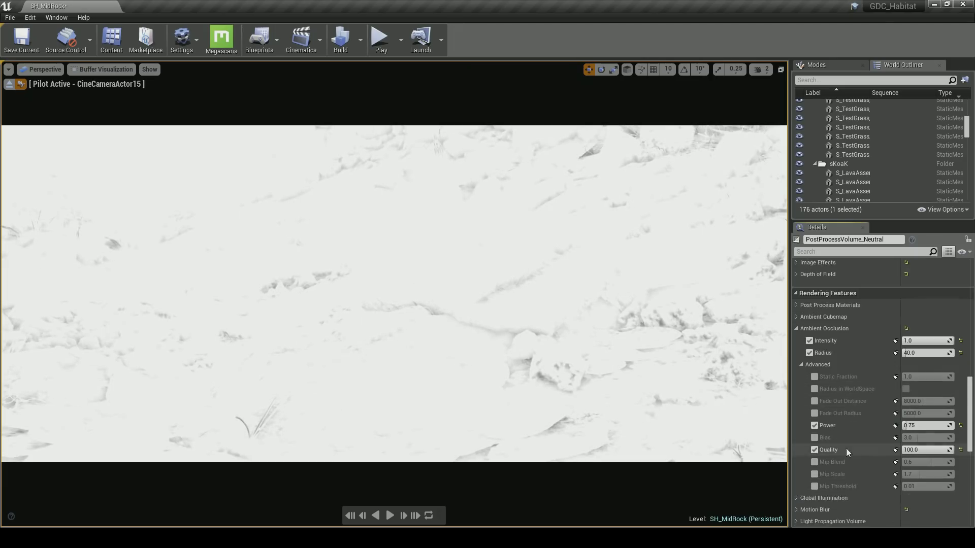
mouse_move(929, 340)
mouse_down()
mouse_move(903, 340)
mouse_move(949, 341)
mouse_up()
mouse_move(917, 426)
mouse_down()
mouse_move(938, 425)
mouse_move(925, 426)
mouse_up()
key(ctrl+z)
key(ctrl+z)
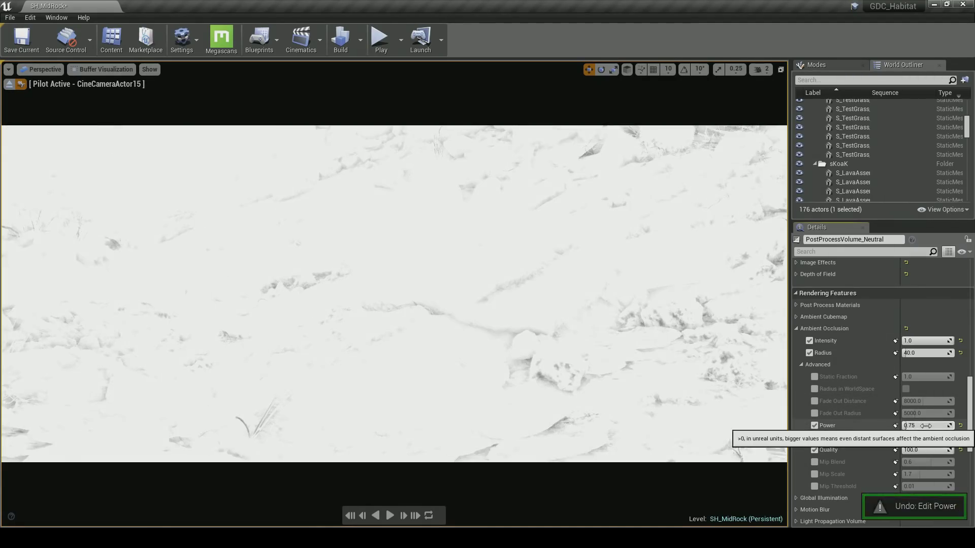
drag(925, 426, 928, 427)
key(ctrl+z)
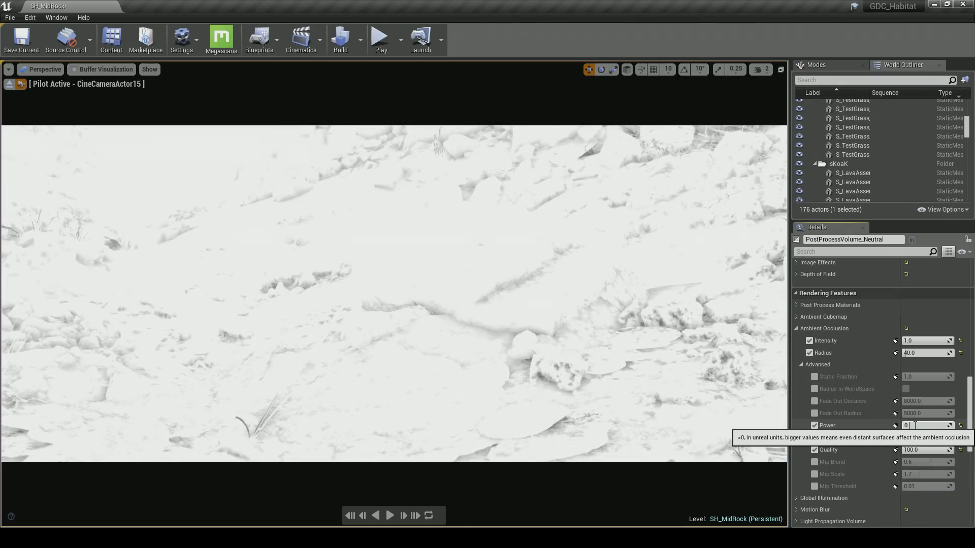
Return the viewport to Lit view, try an Ambient Occlusion Power of 8.0 and undo it
click(104, 69)
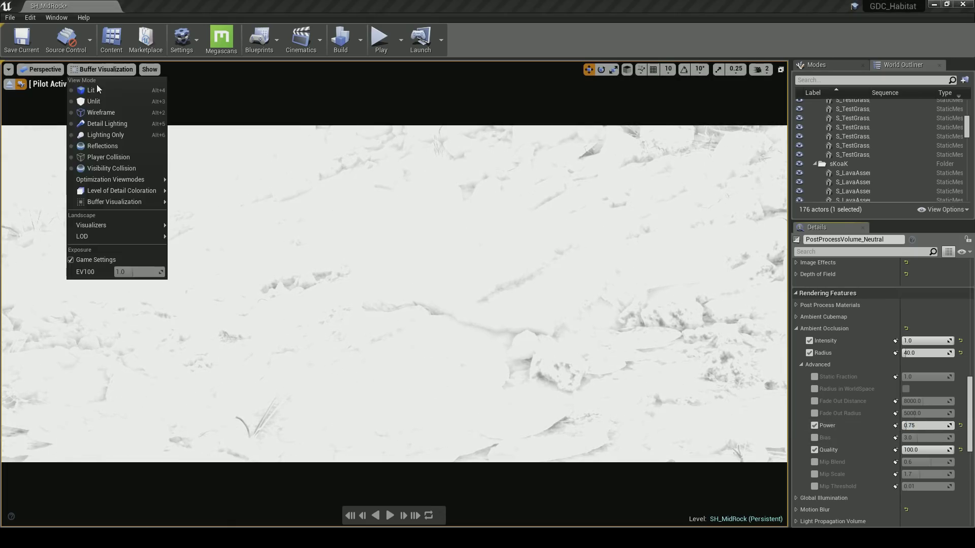
click(89, 84)
drag(915, 424, 954, 423)
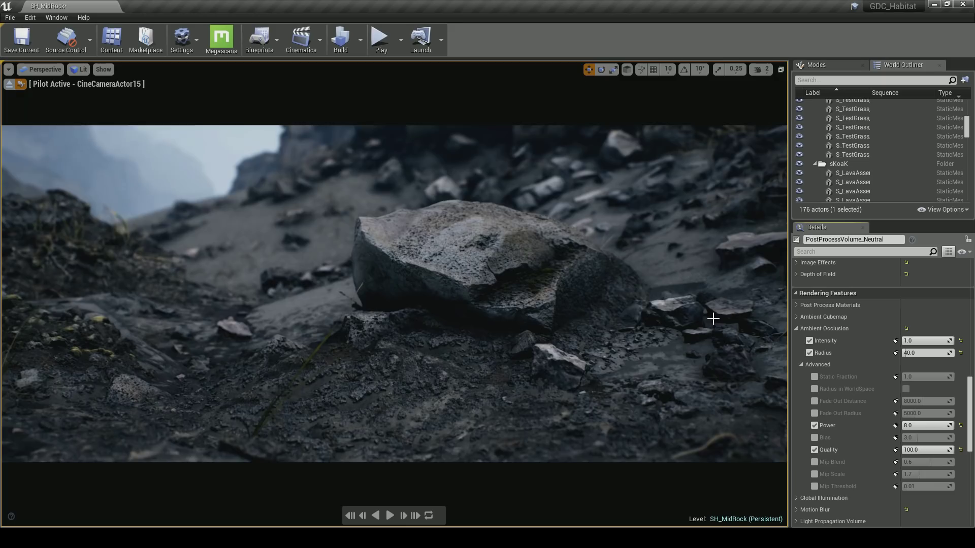
key(ctrl+z)
drag(924, 340, 950, 341)
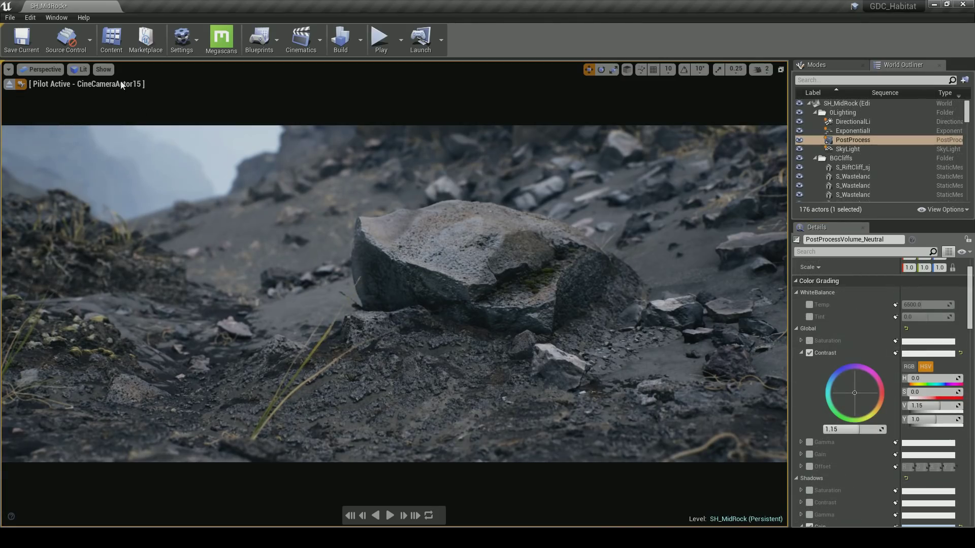
Turn the viewport's Tonemapper show flag off and back on twice to compare the rock shot with and without it
click(106, 69)
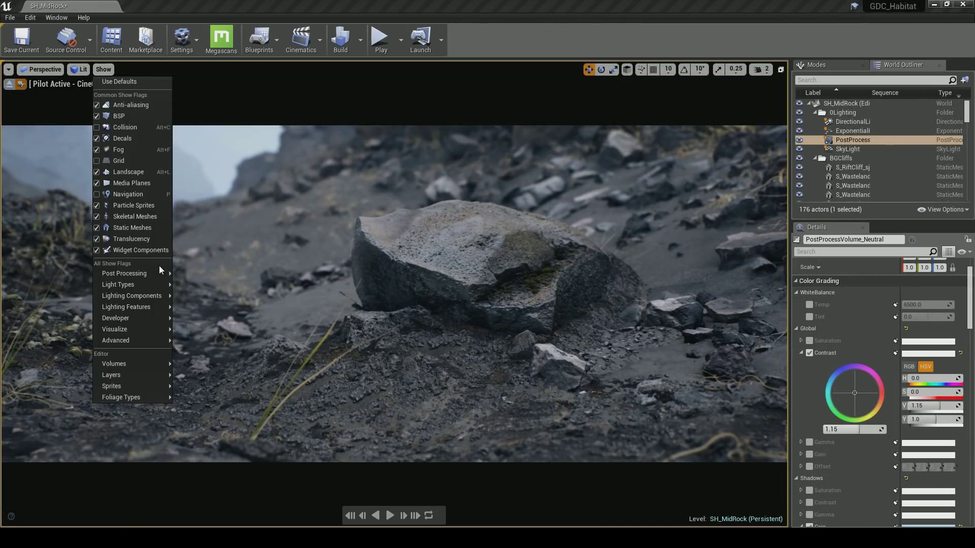
mouse_move(159, 269)
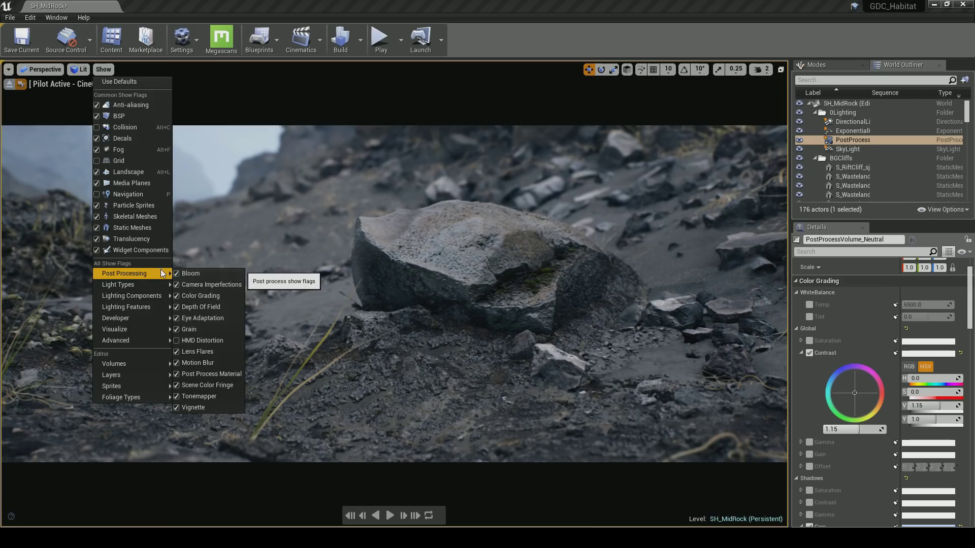
click(198, 396)
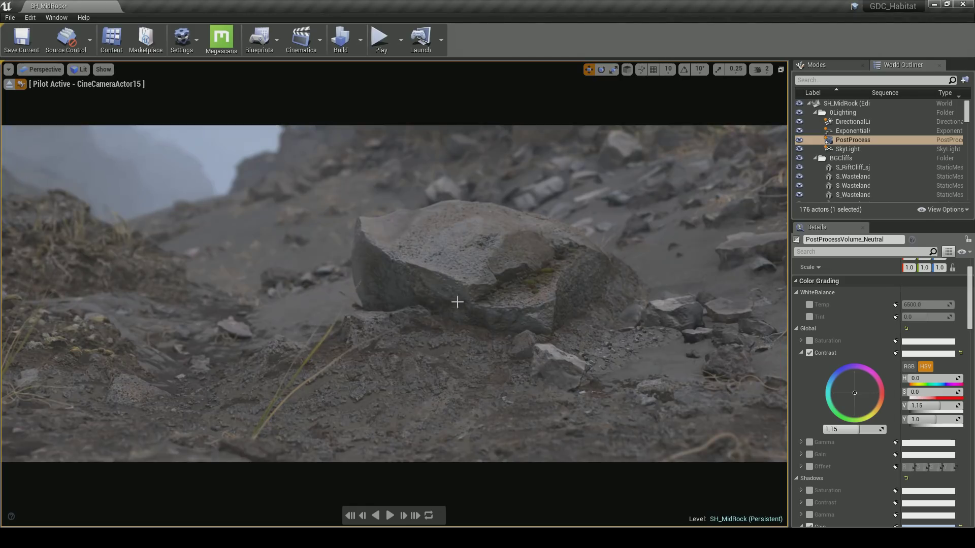
click(103, 70)
mouse_move(131, 275)
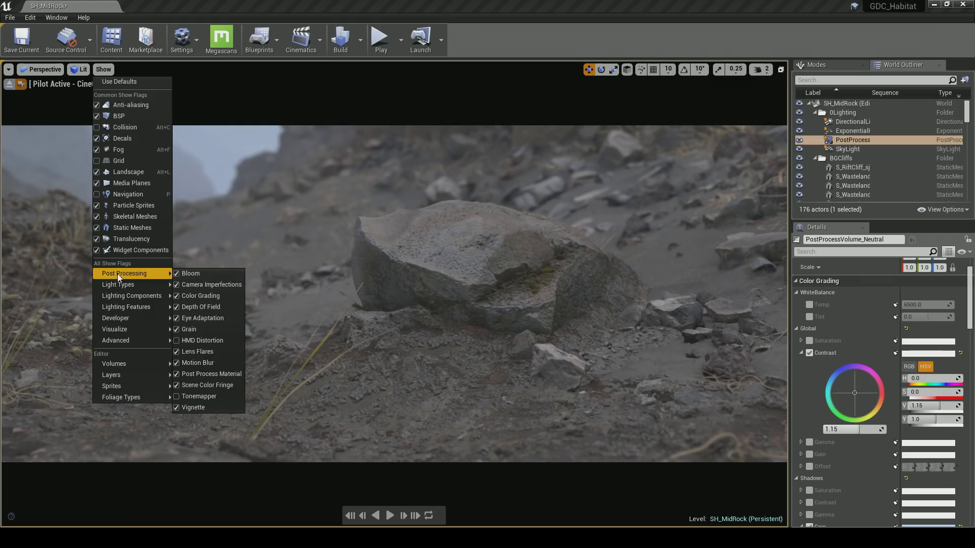
click(199, 396)
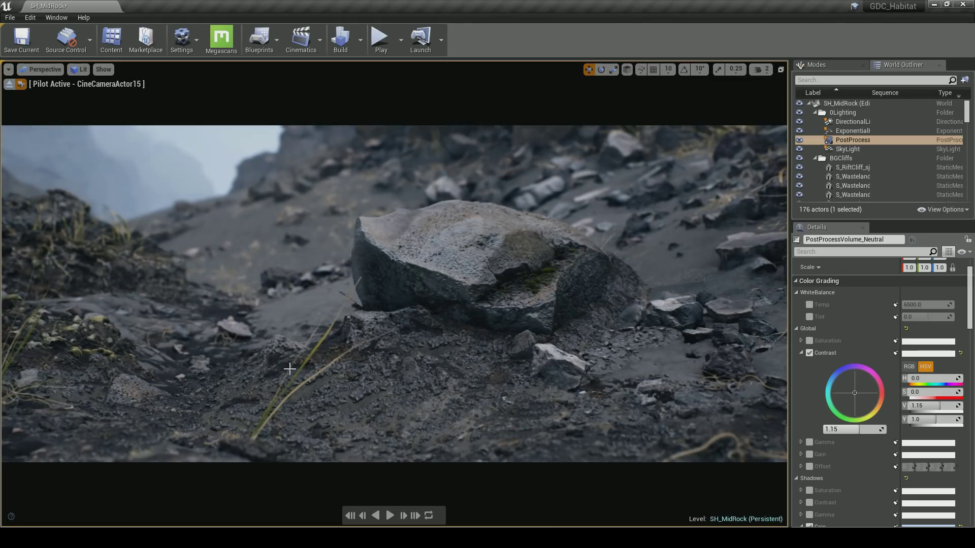
click(104, 69)
mouse_move(131, 276)
click(198, 395)
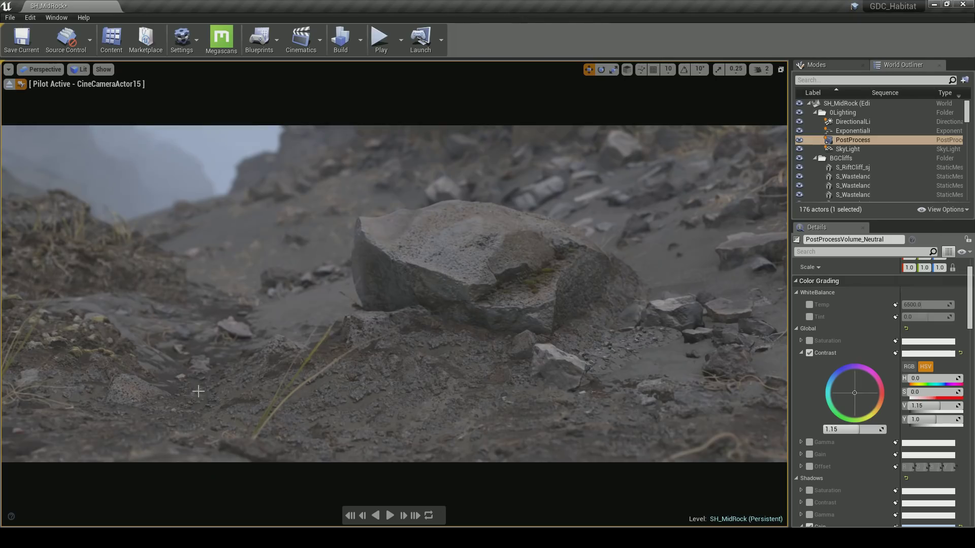
click(104, 69)
mouse_move(147, 275)
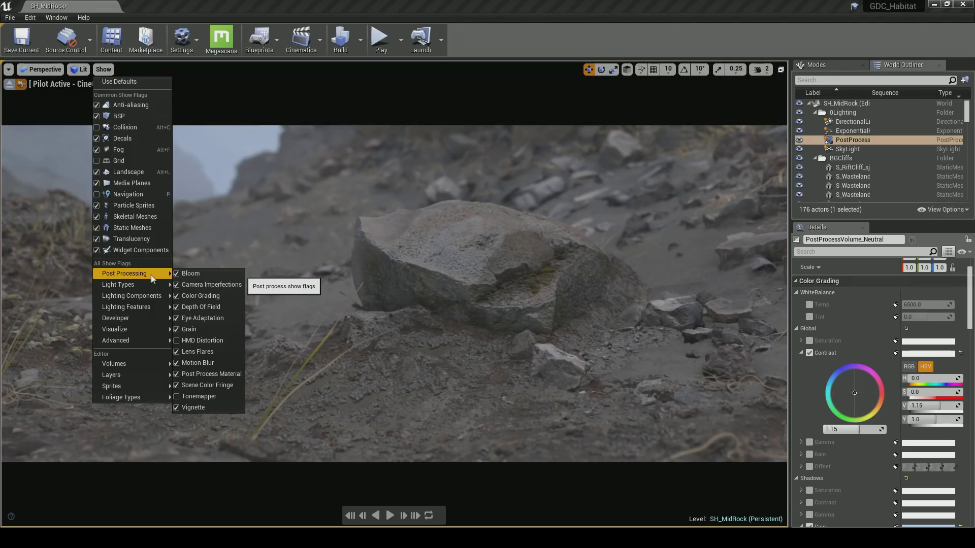
click(199, 396)
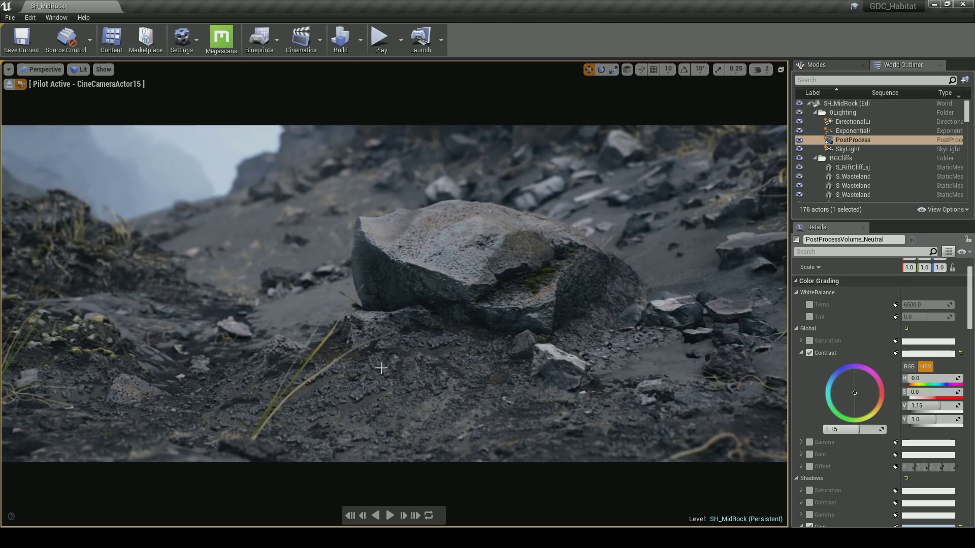
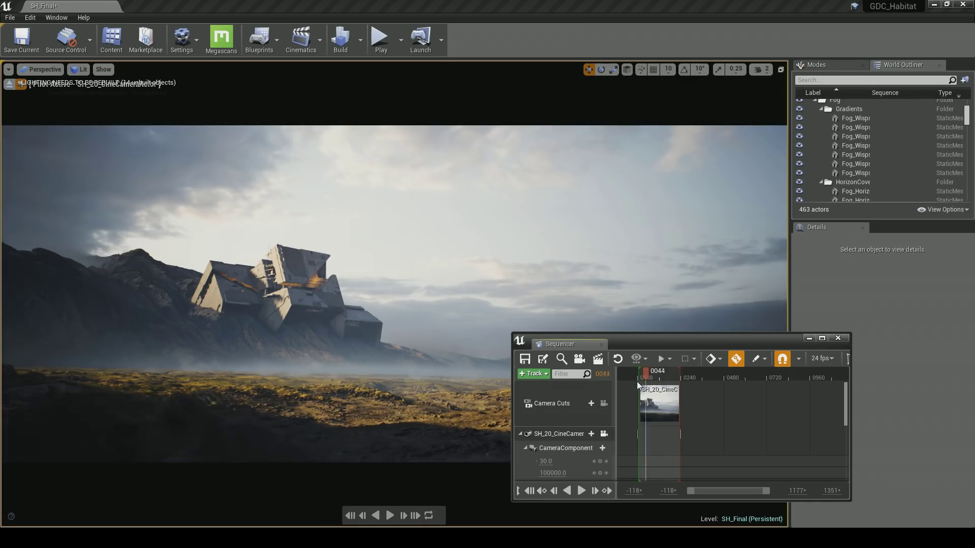
Rewind the SH_Final sequence to its start in Sequencer, play part of the shot and stop playback
click(530, 492)
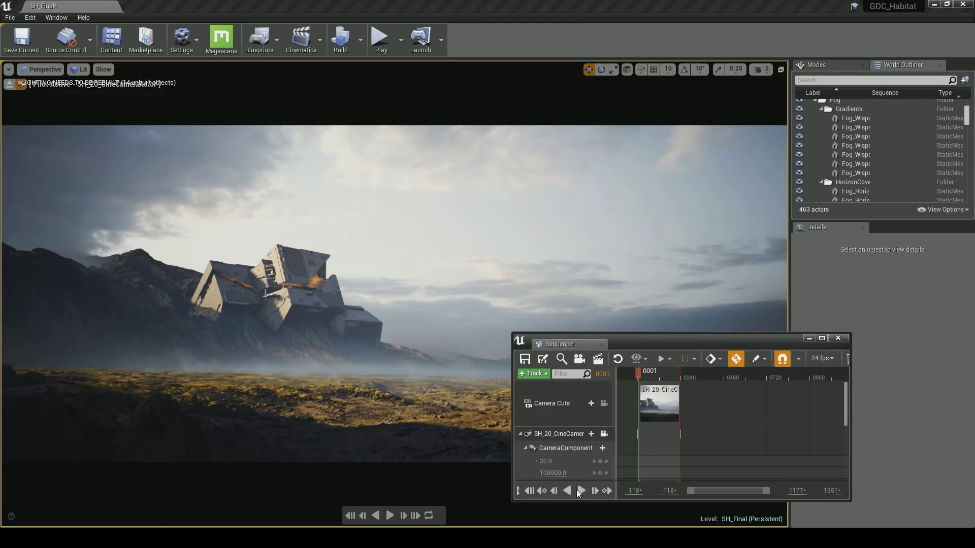
click(580, 492)
click(580, 493)
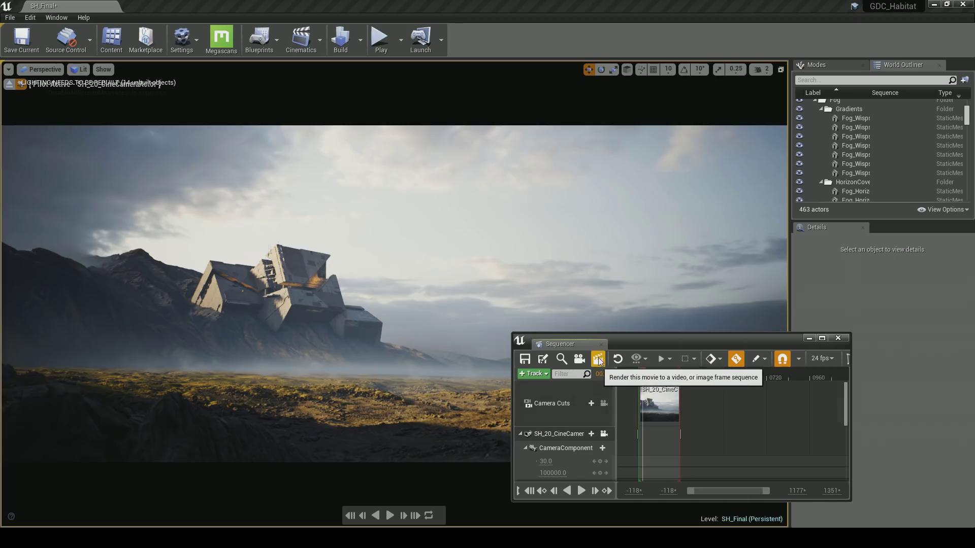
Open the sequence's movie render settings, review the output format and choose the 24 fps (film) frame rate
click(599, 361)
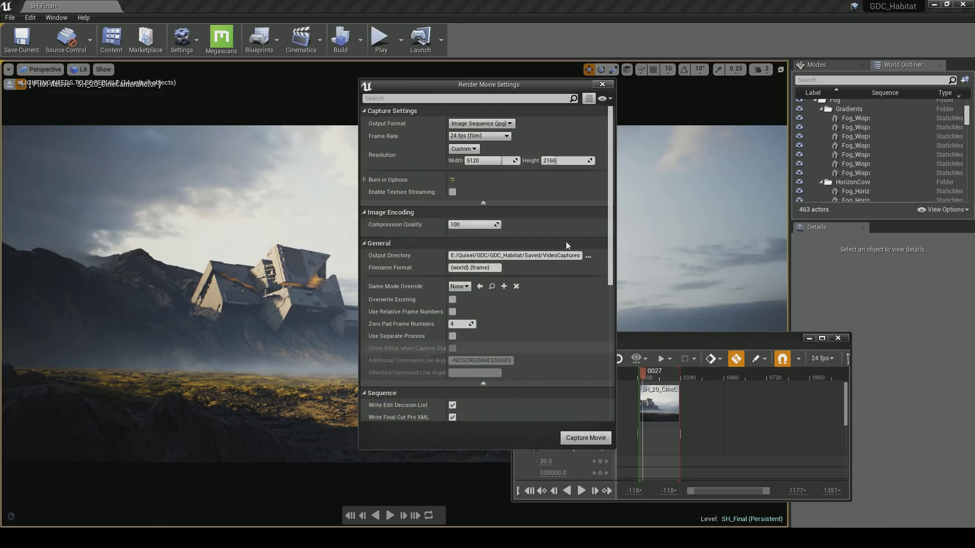
click(510, 124)
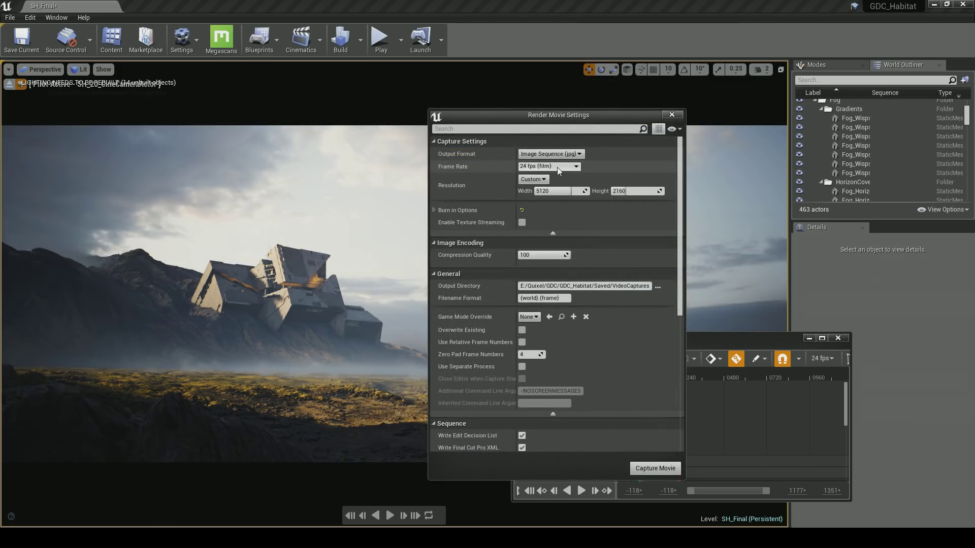
click(563, 167)
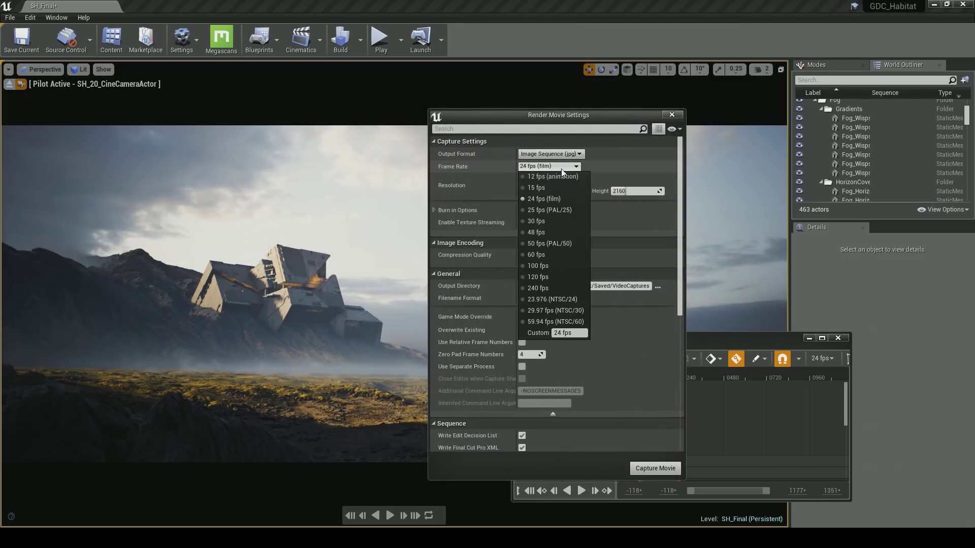
click(565, 198)
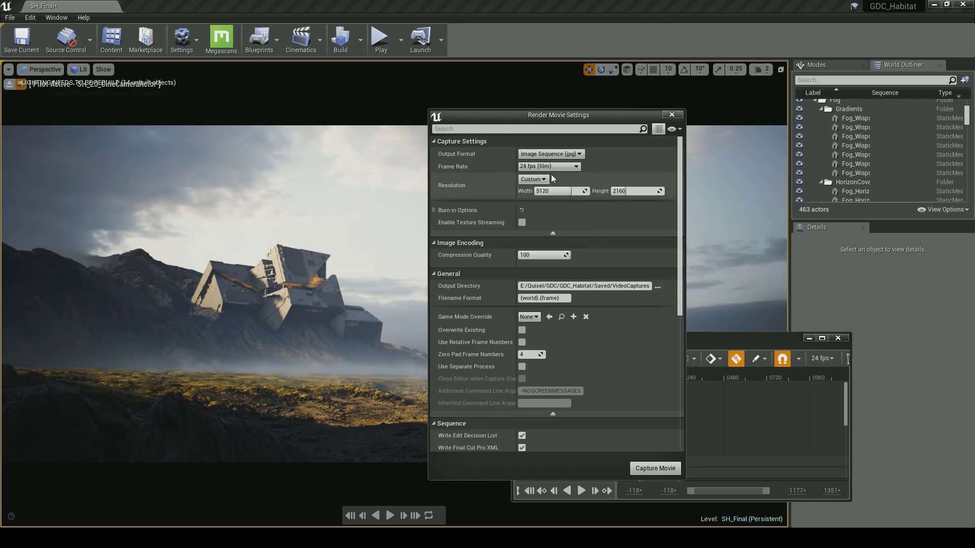
Set the movie render to a custom resolution of 5120 wide by 2160 high
click(534, 180)
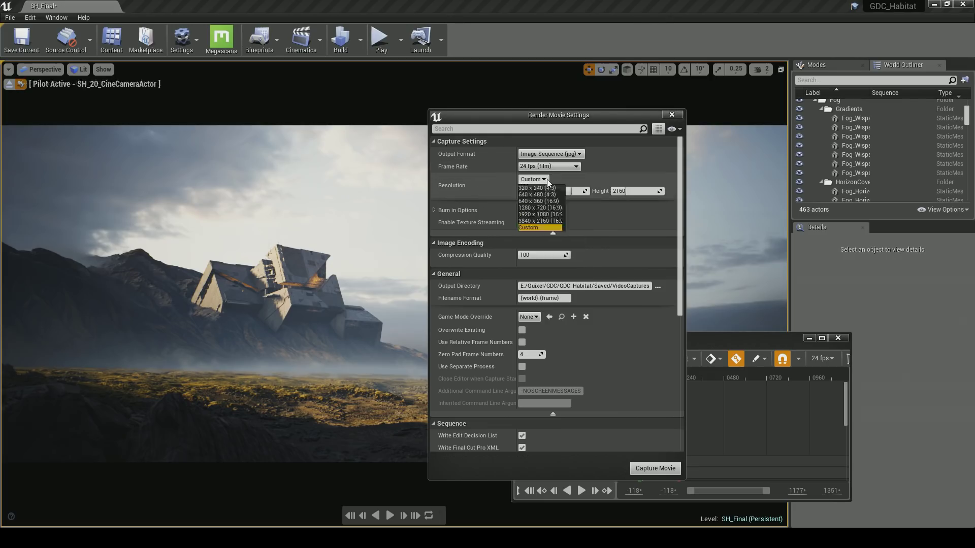
click(538, 228)
click(555, 192)
text(5120)
click(636, 192)
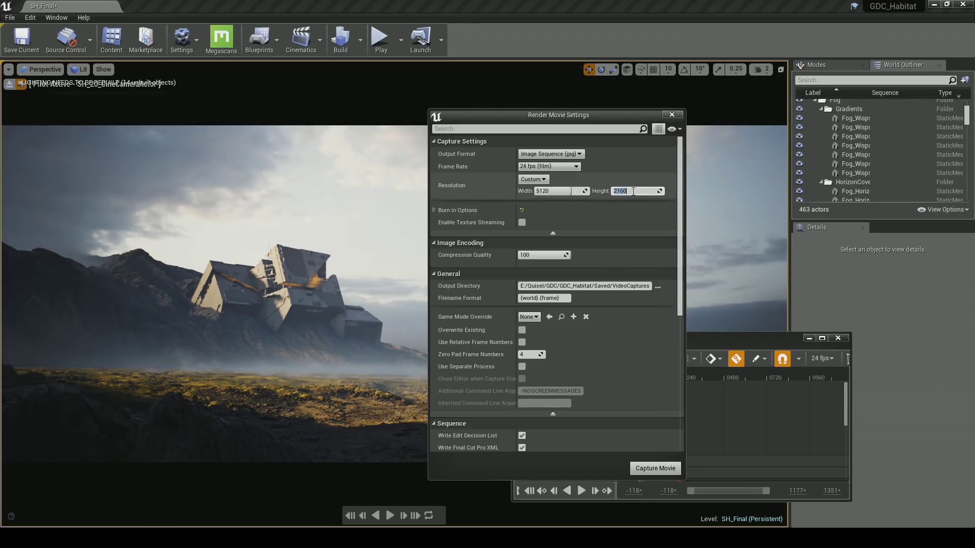
text(2)
key(Return)
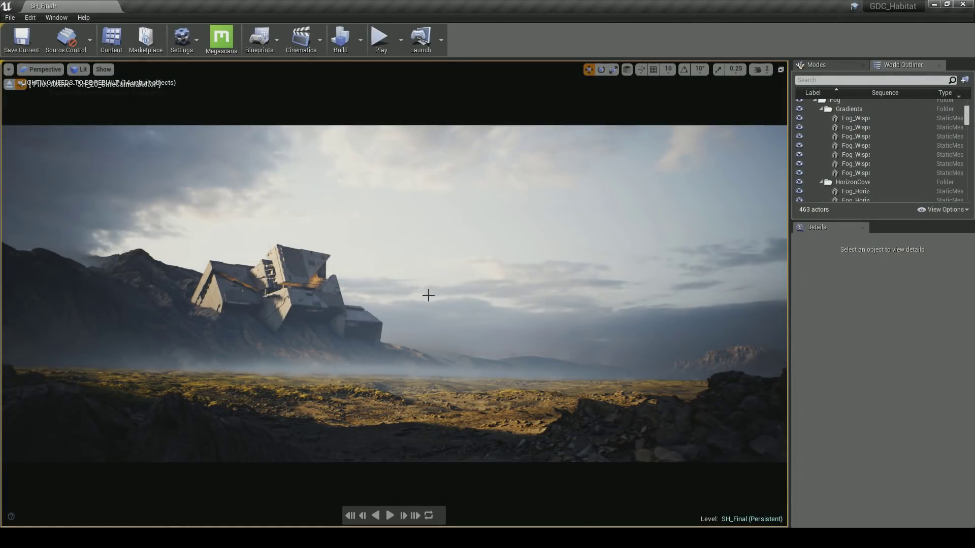
Find r.Tonemapper.Sharpen by searching console commands for "tonemapper" and run it to sharpen the final shot
key(grave)
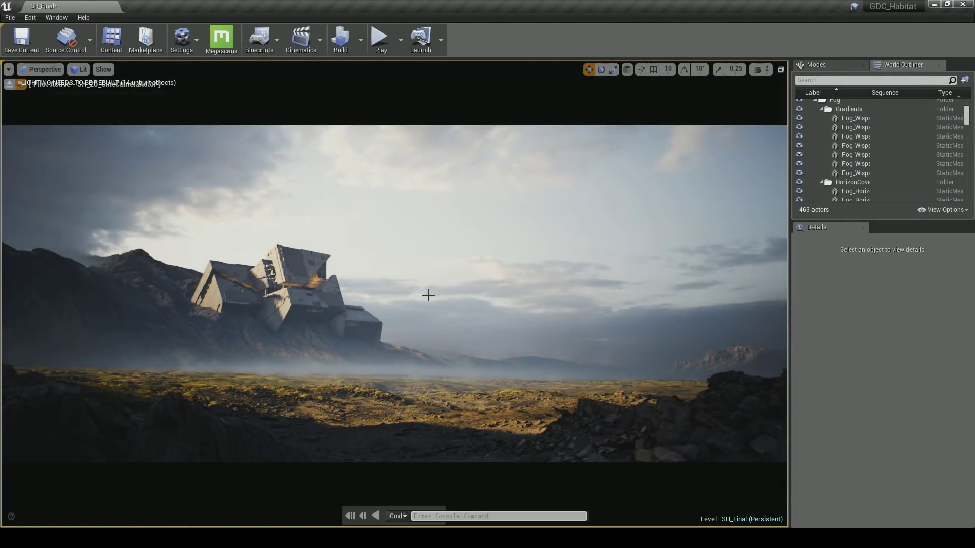
text(tone)
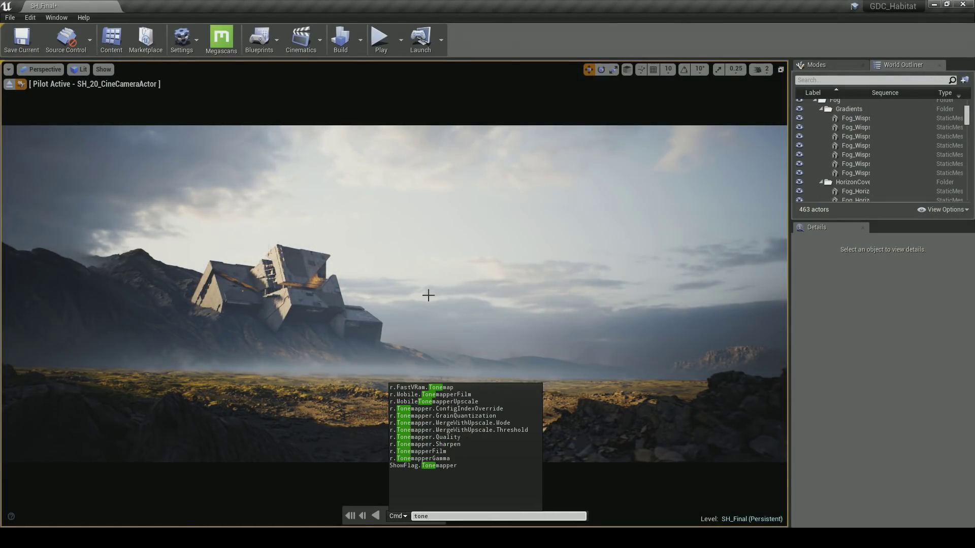
text(mapper)
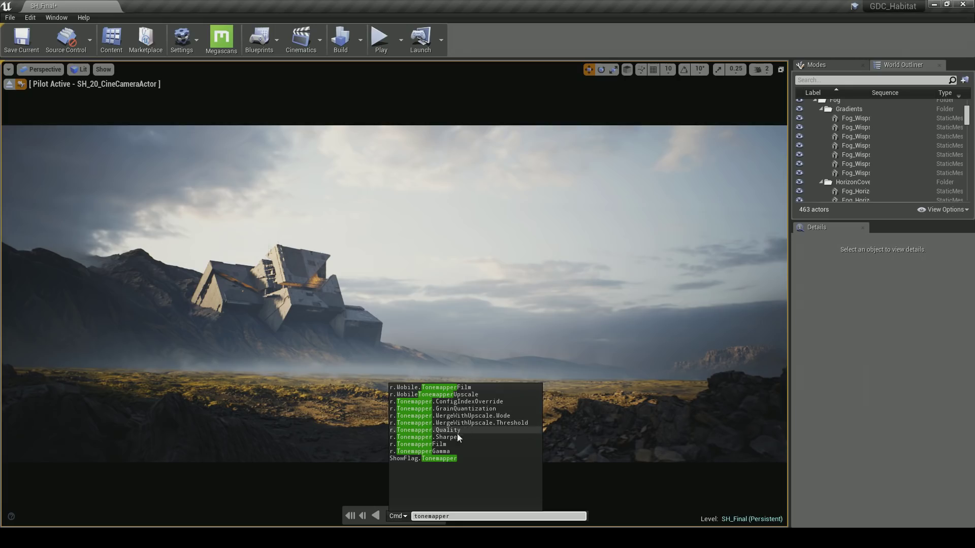
click(459, 437)
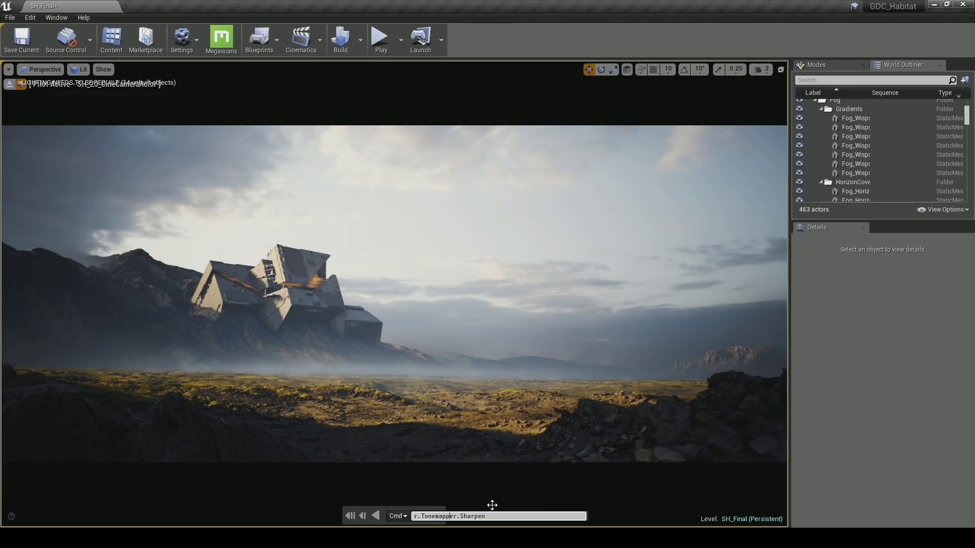
key(Return)
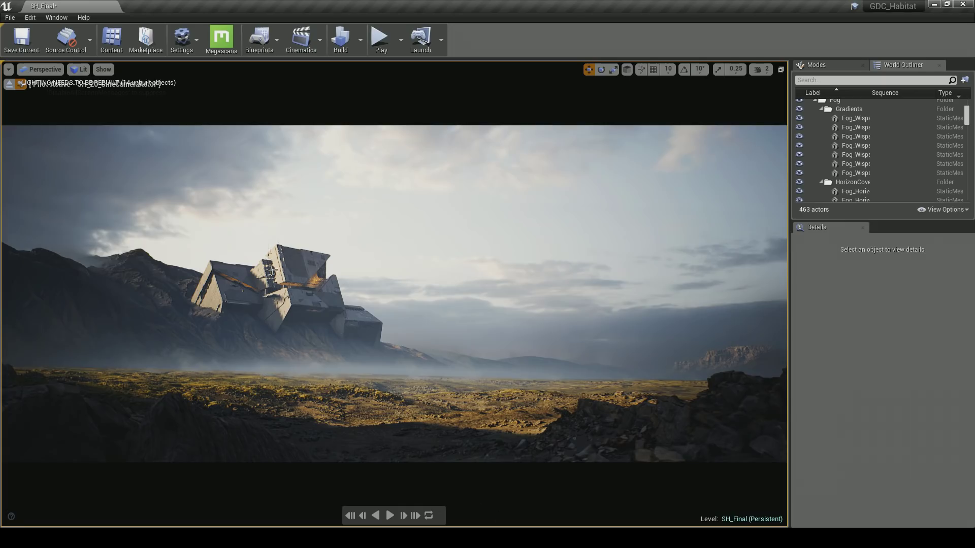
Try r.Tonemapper.Sharpen at 5 and then at 1 to compare sharpening strengths on the final shot
key(grave)
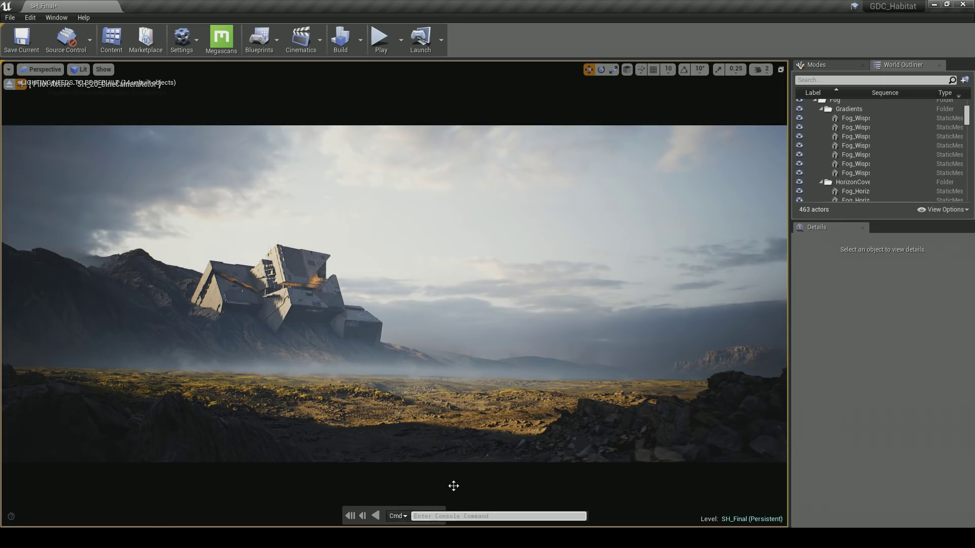
key(Up)
key(BackSpace)
text(5)
key(Return)
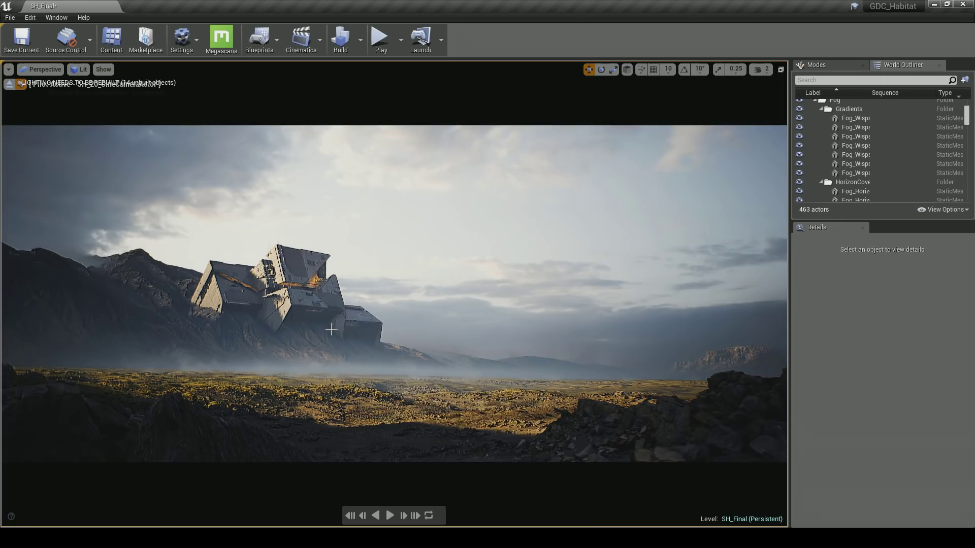
key(grave)
key(Up)
key(BackSpace)
text(1)
key(Return)
Set r.Tonemapper.Sharpen to 0.5 for the final shot through the console
key(grave)
key(Up)
key(BackSpace)
text(0)
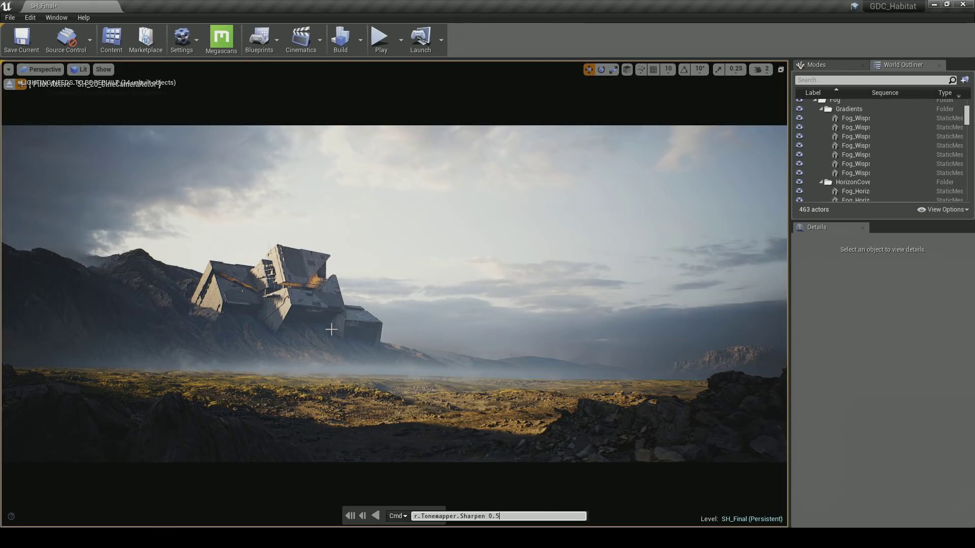
text(.5)
key(Return)
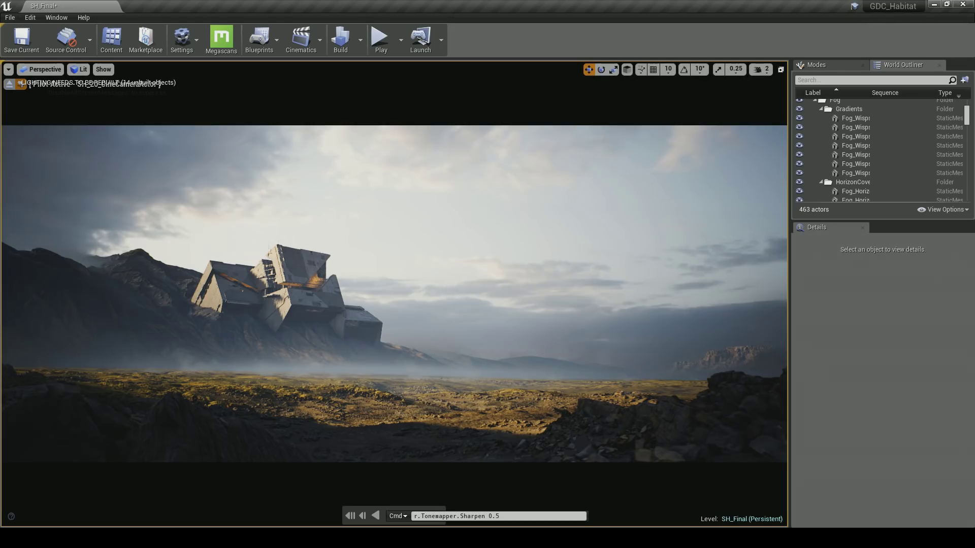
Review the remaining movie render settings, including the output directory, cinematic options and animation warm-up and delay values
drag(0, 313, 311, 305)
click(177, 317)
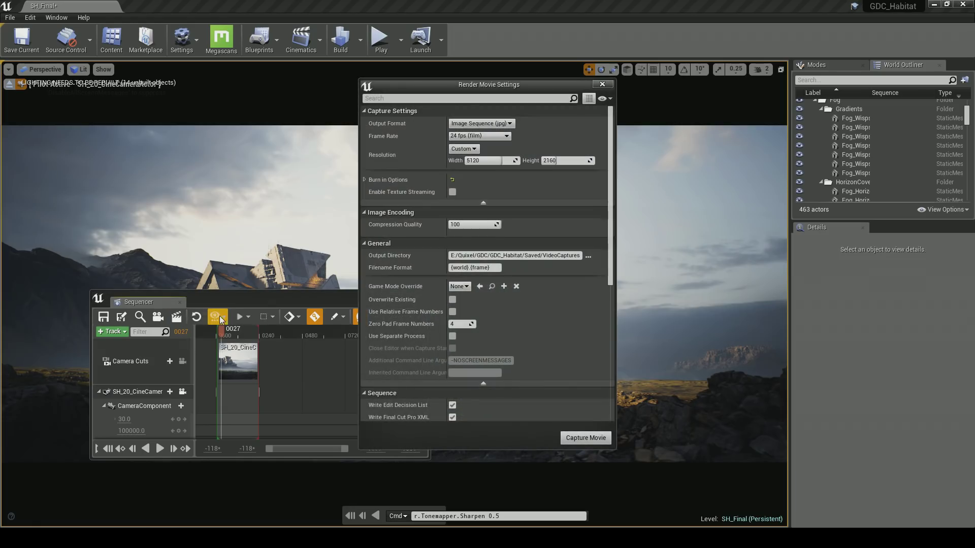
scroll(472, 213, down, 1)
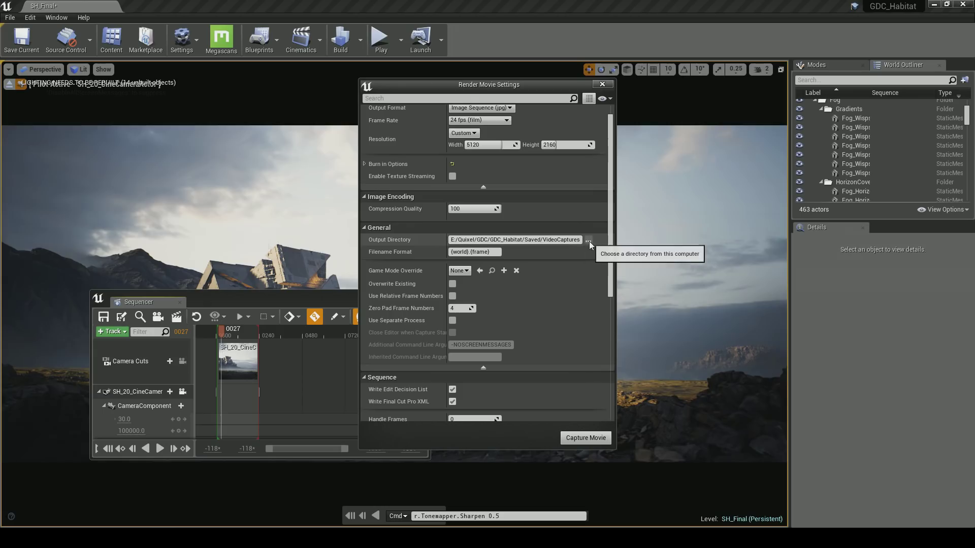
scroll(579, 264, down, 3)
scroll(578, 263, down, 10)
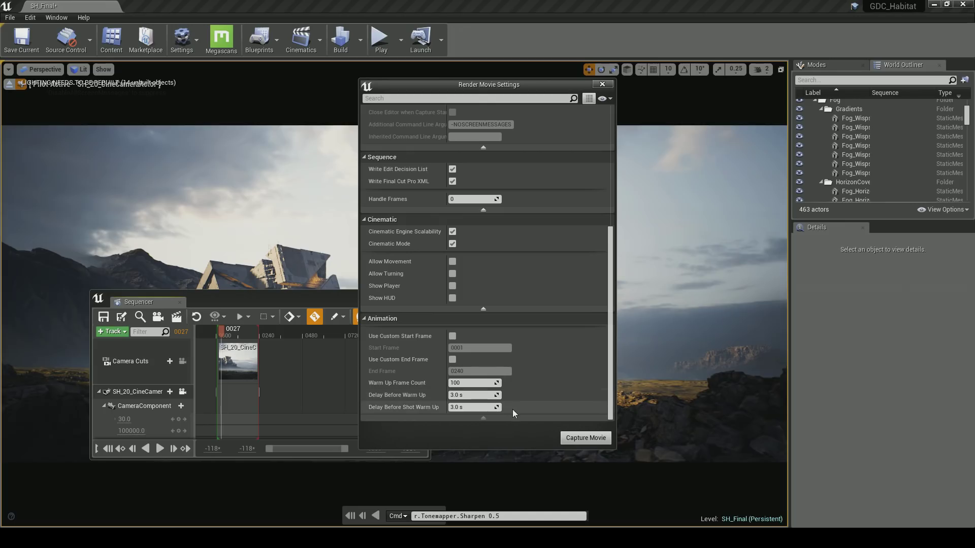
scroll(614, 327, up, 3)
scroll(614, 326, up, 5)
scroll(614, 327, down, 8)
Start the movie capture, saving the SH_Final and SH_Final_Landscape levels and making both files writable
click(585, 438)
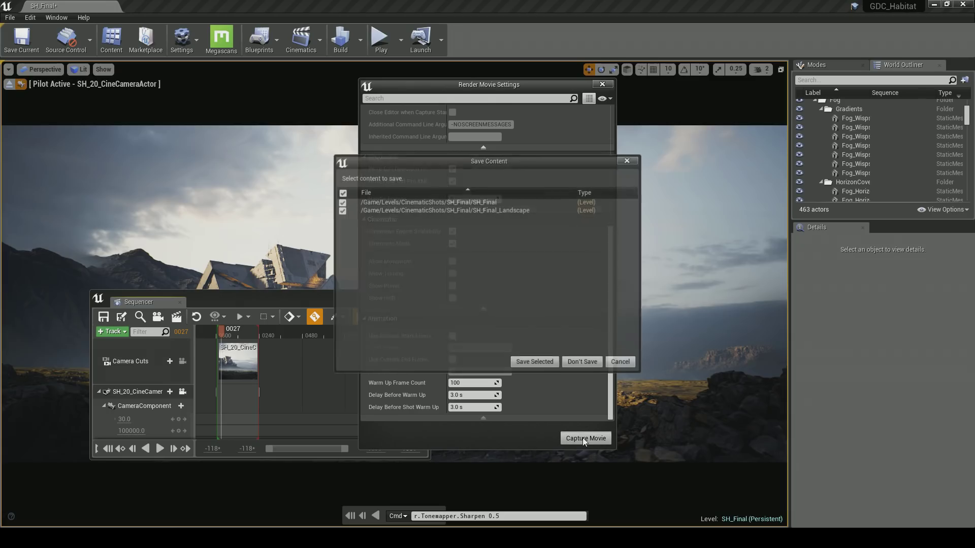
click(552, 362)
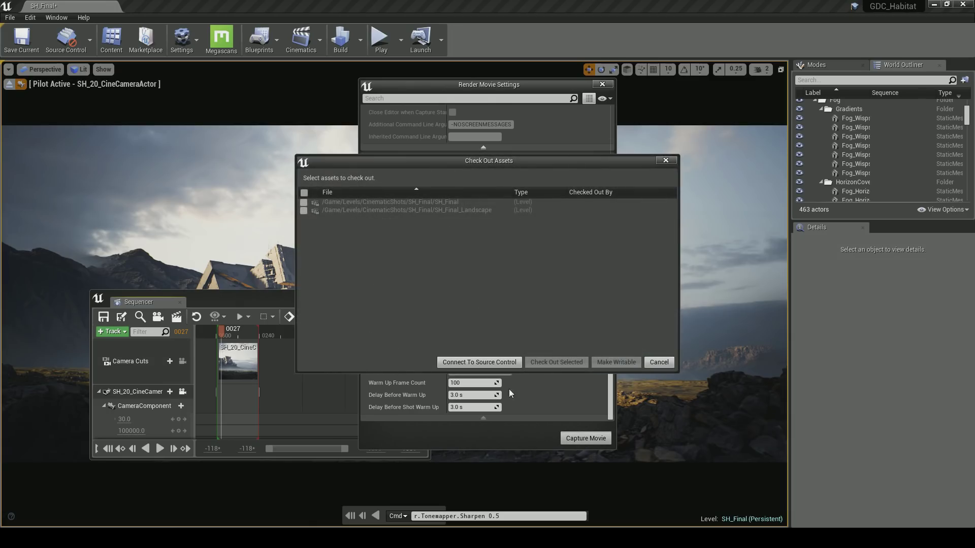
click(305, 193)
click(604, 362)
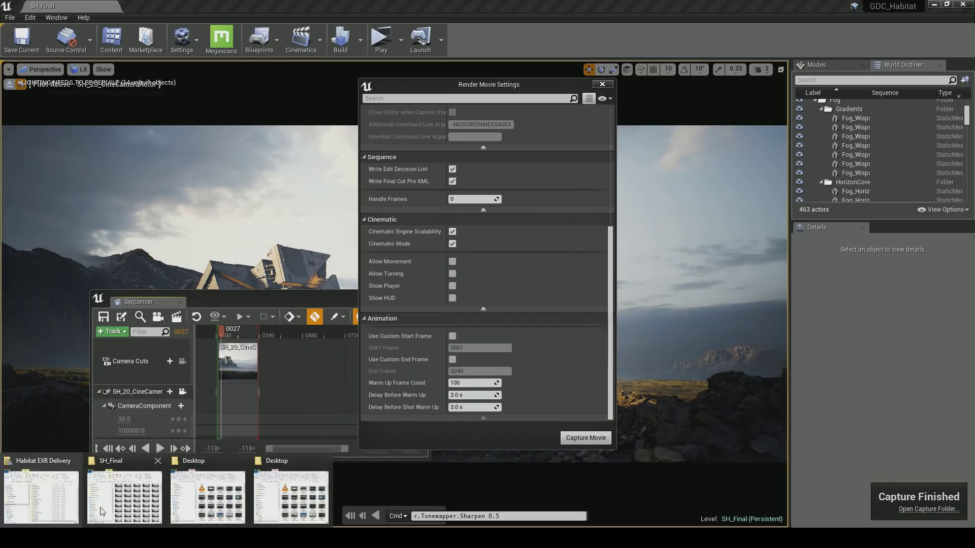
Switch to the SH_Final output folder, open SH_Final.0001.jpg in IrfanView, inspect it at several zoom levels and close it
click(129, 505)
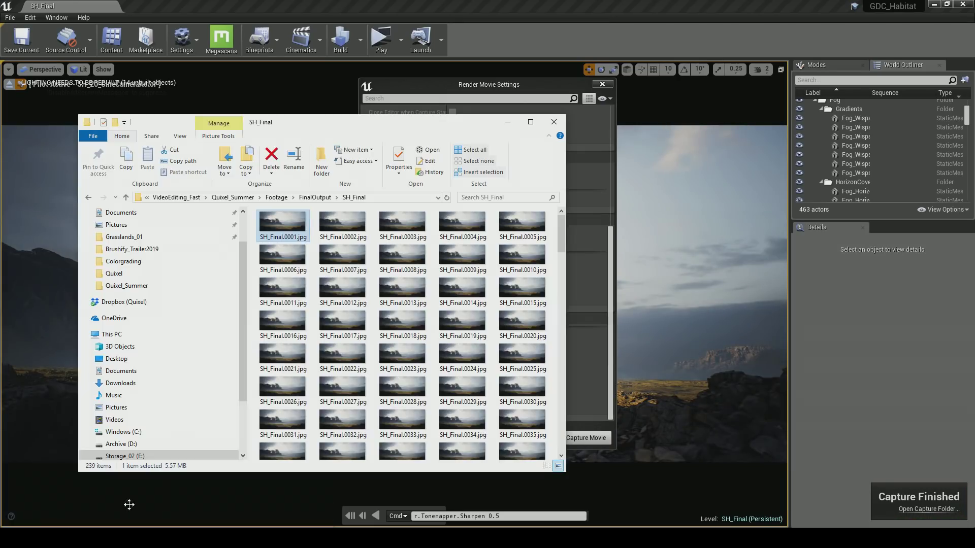
right_click(292, 231)
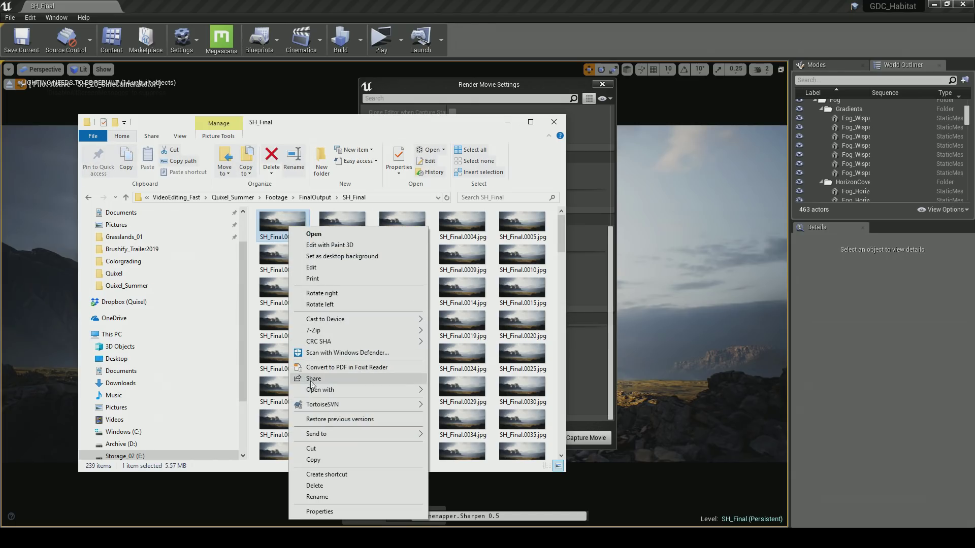
mouse_move(320, 392)
click(441, 402)
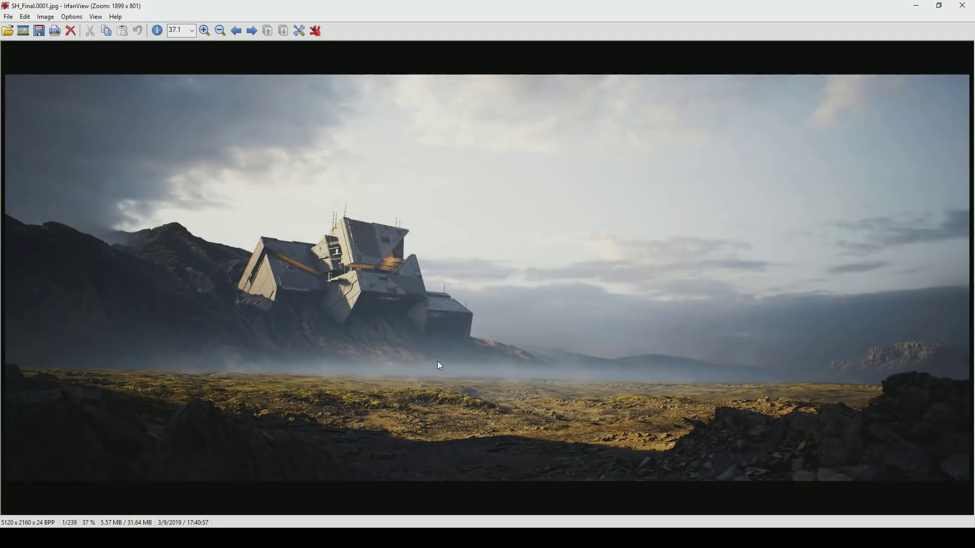
ctrl+scroll(392, 323, down, 4)
ctrl+scroll(389, 330, up, 2)
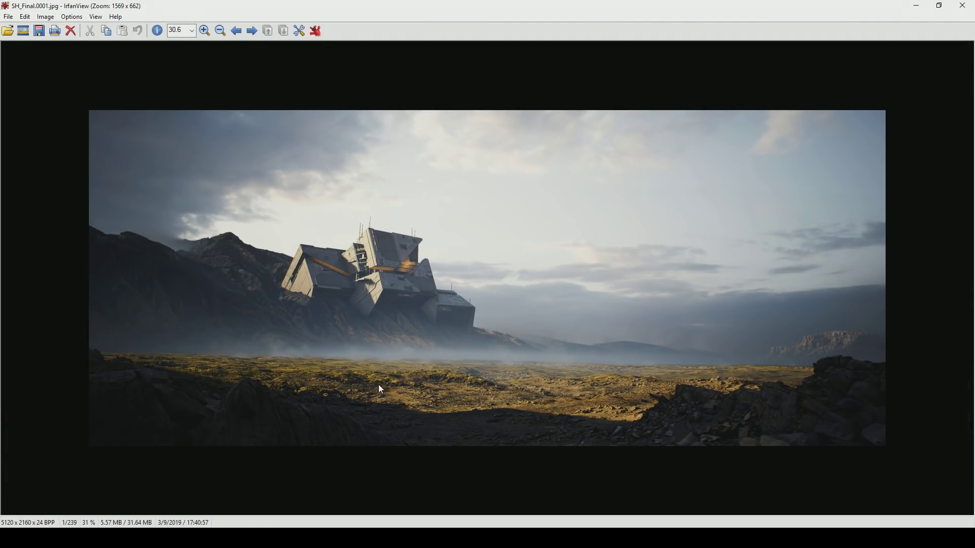
ctrl+scroll(381, 389, up, 4)
key(Escape)
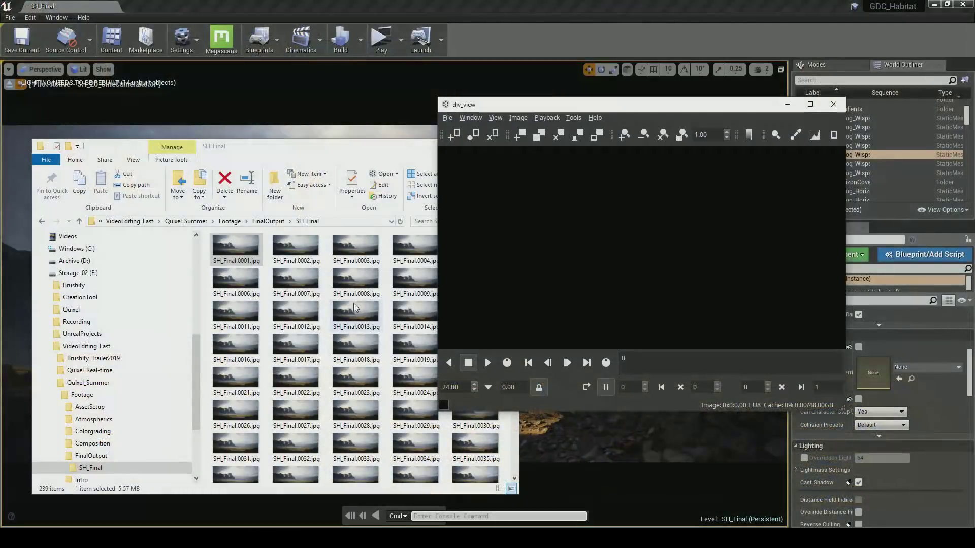
Load the rendered SH_Final frame sequence from the output folder into djv_view and play it back
mouse_move(483, 105)
mouse_down()
mouse_move(502, 102)
mouse_move(497, 94)
mouse_up()
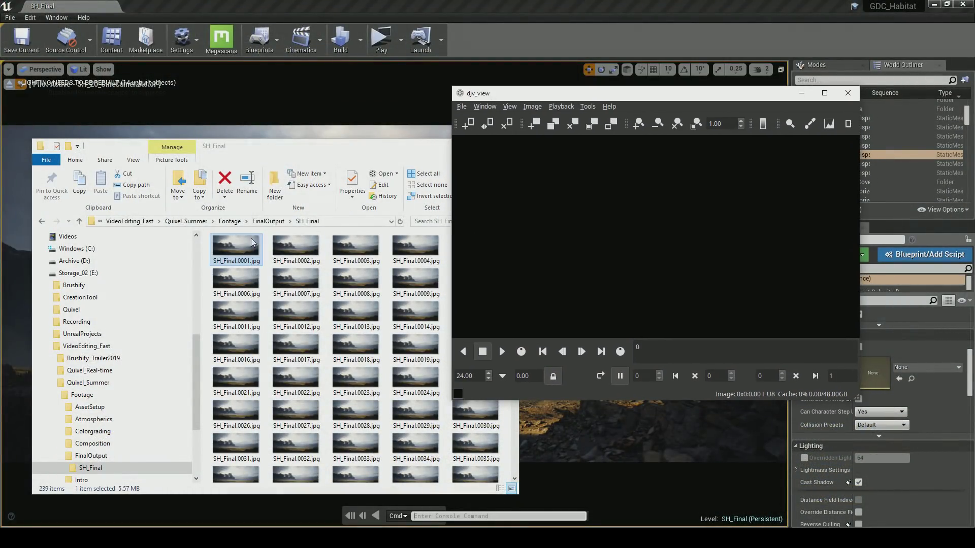
drag(453, 255, 542, 250)
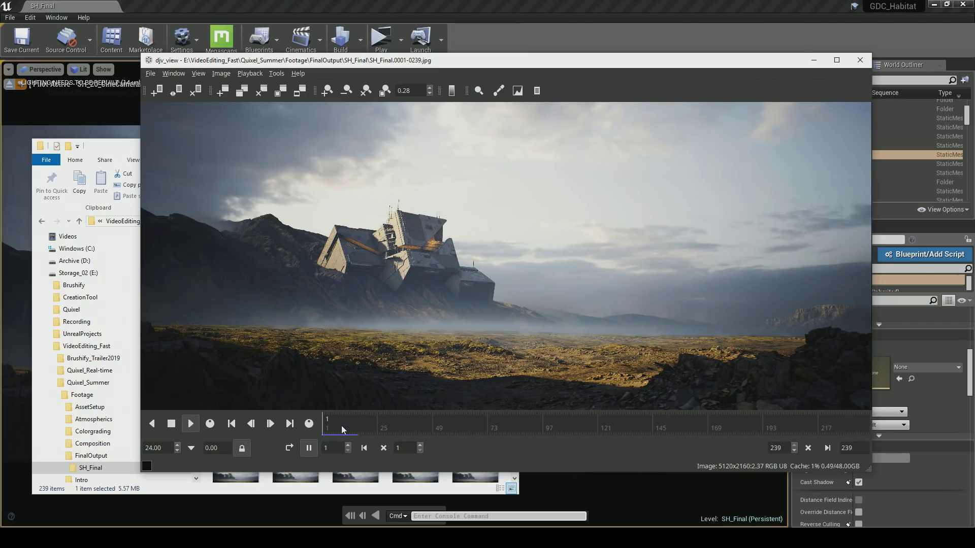
drag(343, 426, 360, 427)
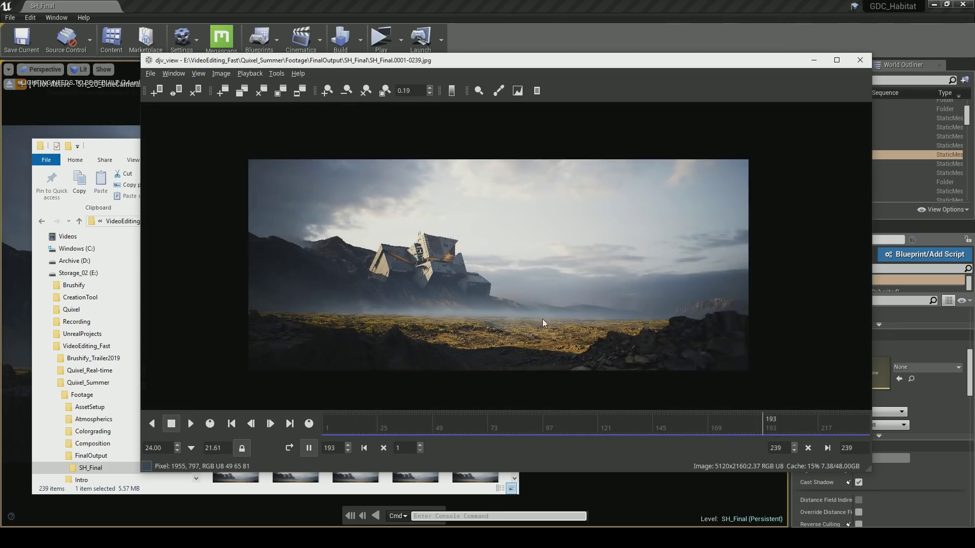
Examine the foreground rocks and the habitat building up close while the rendered sequence plays
scroll(682, 348, up, 5)
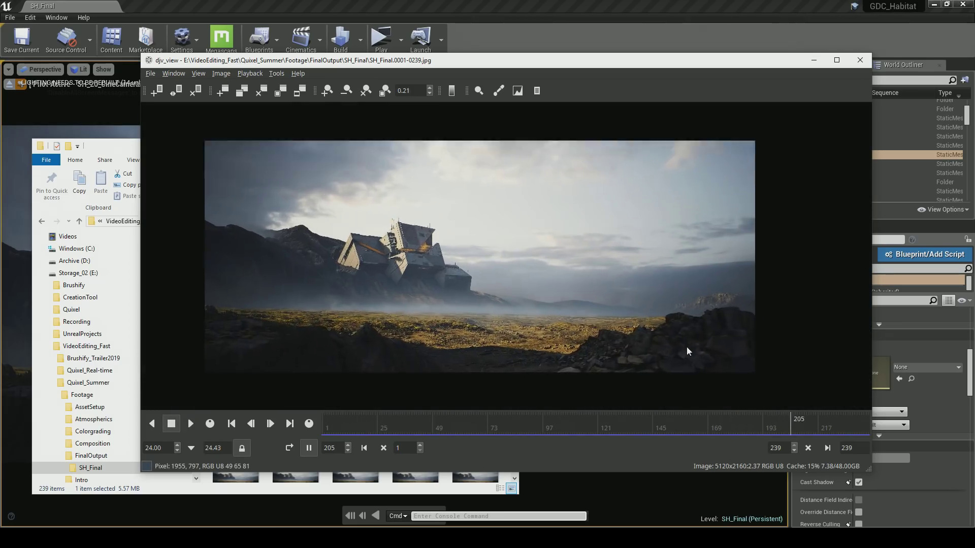
scroll(655, 343, up, 2)
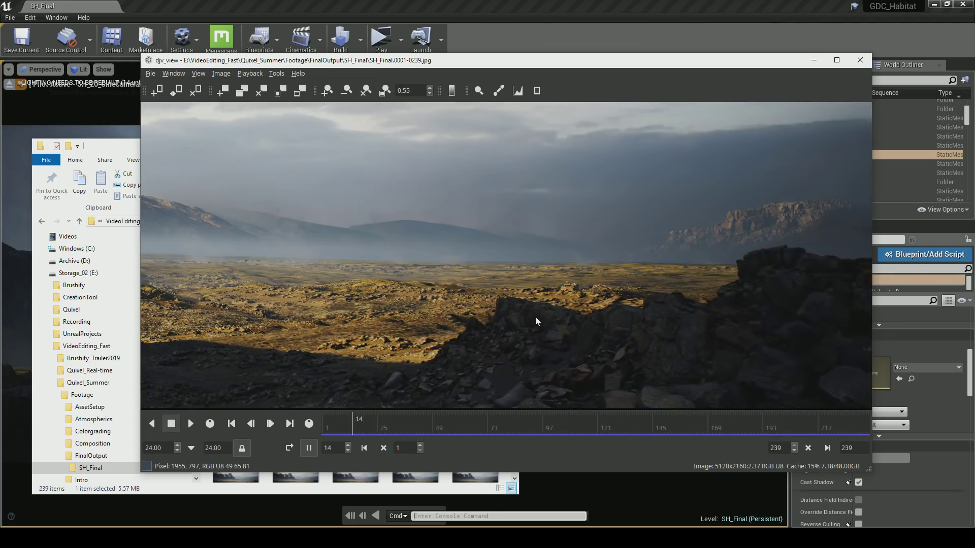
scroll(584, 330, down, 2)
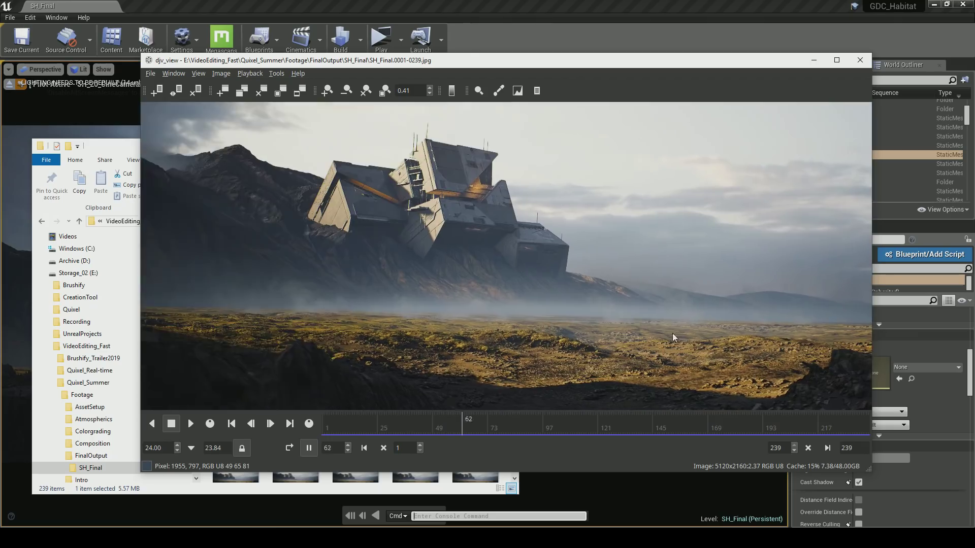
scroll(483, 215, up, 4)
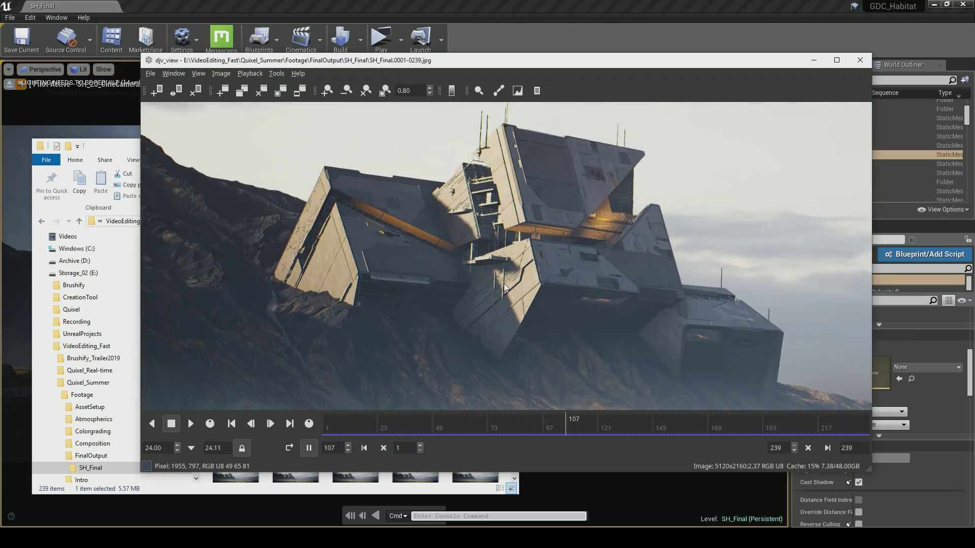
View the rendered shot full screen and examine the cliffs, mist, mossy plain, foreground rocks and distant mountains for detail
key(u)
middle_drag(405, 460, 508, 279)
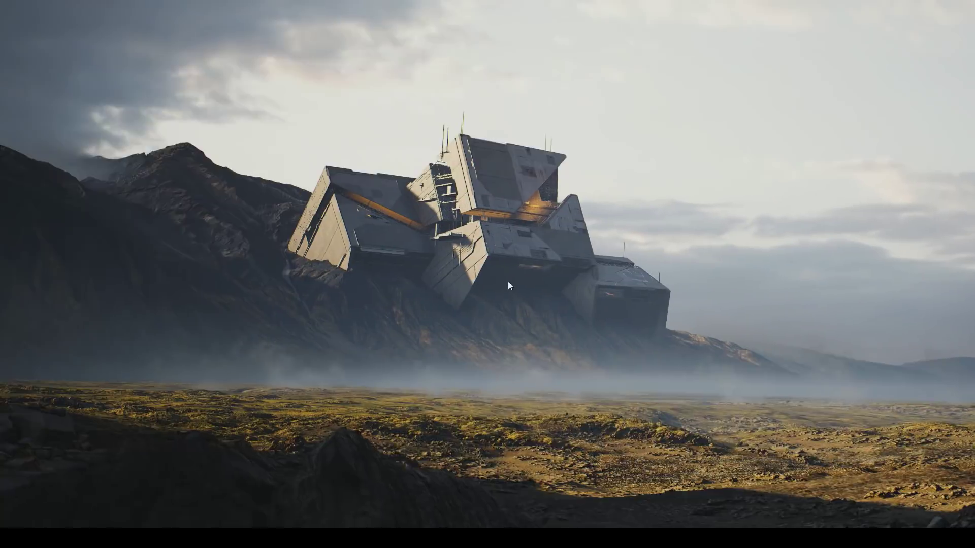
scroll(503, 285, down, 4)
scroll(503, 288, down, 2)
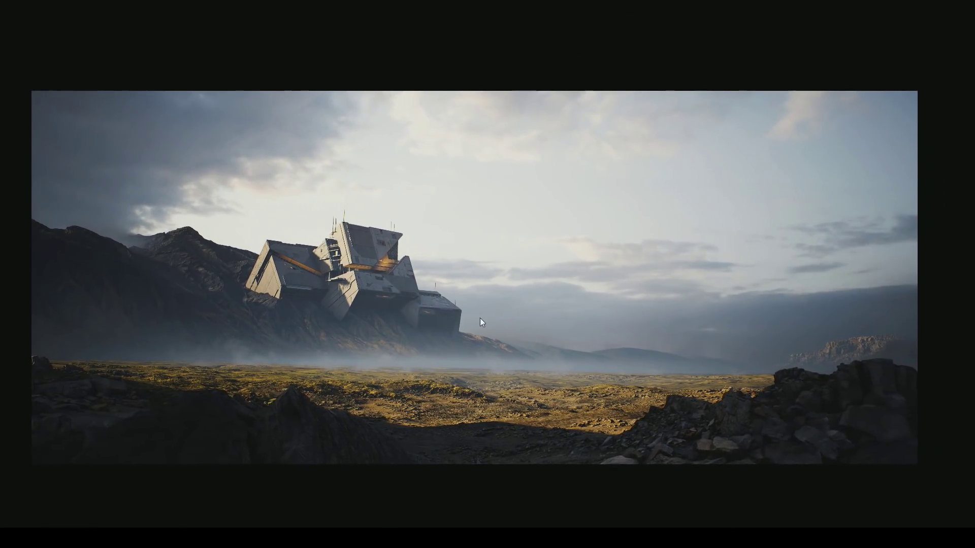
scroll(77, 416, up, 9)
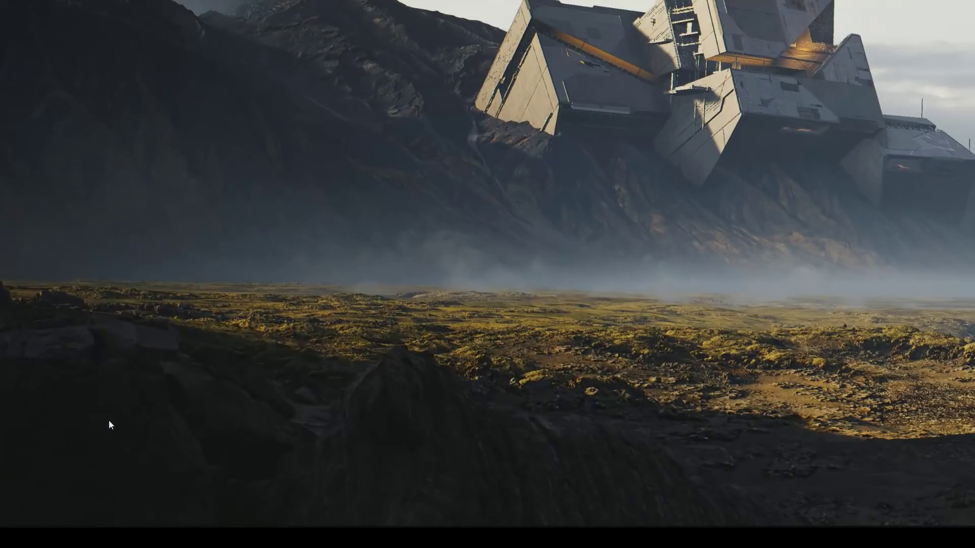
middle_drag(330, 418, 407, 407)
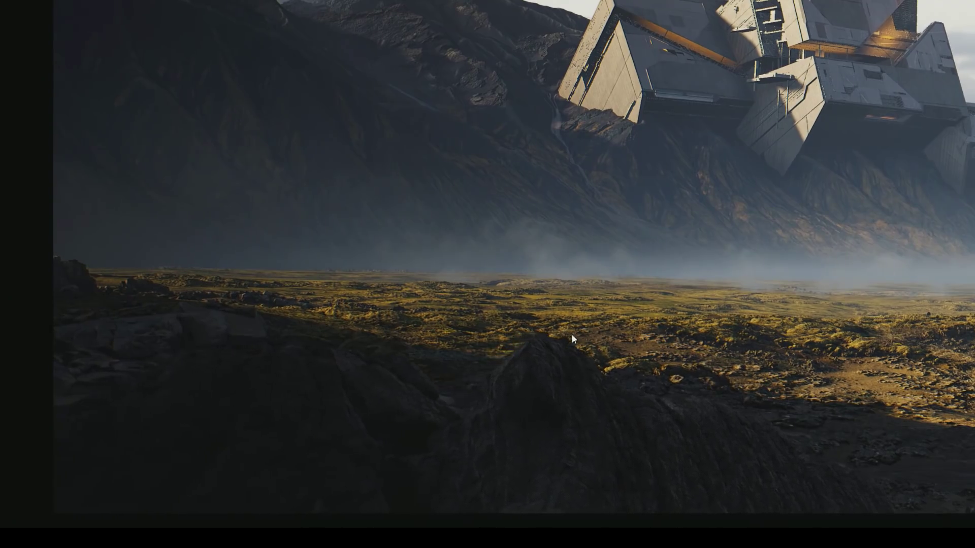
middle_drag(576, 326, 482, 366)
middle_drag(503, 236, 521, 384)
middle_drag(387, 263, 278, 359)
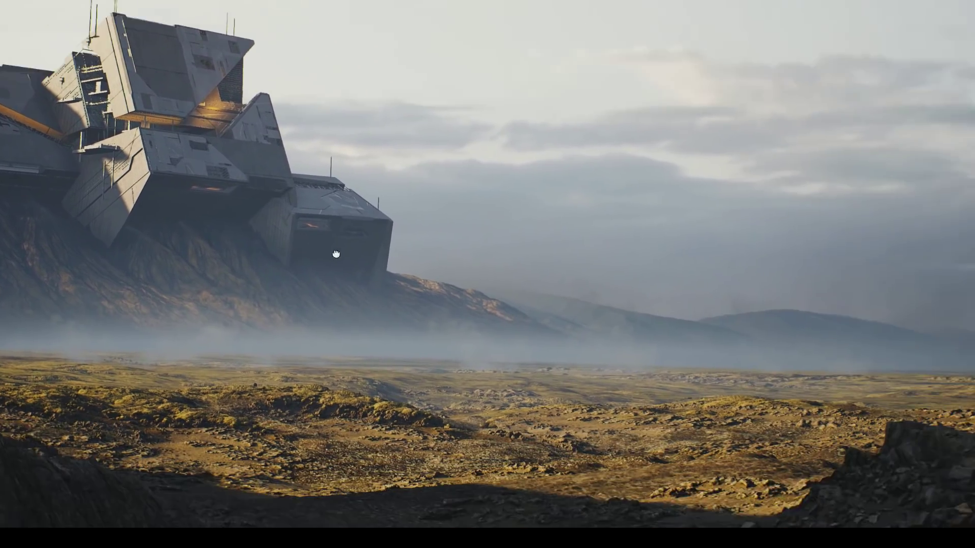
middle_drag(577, 362, 326, 355)
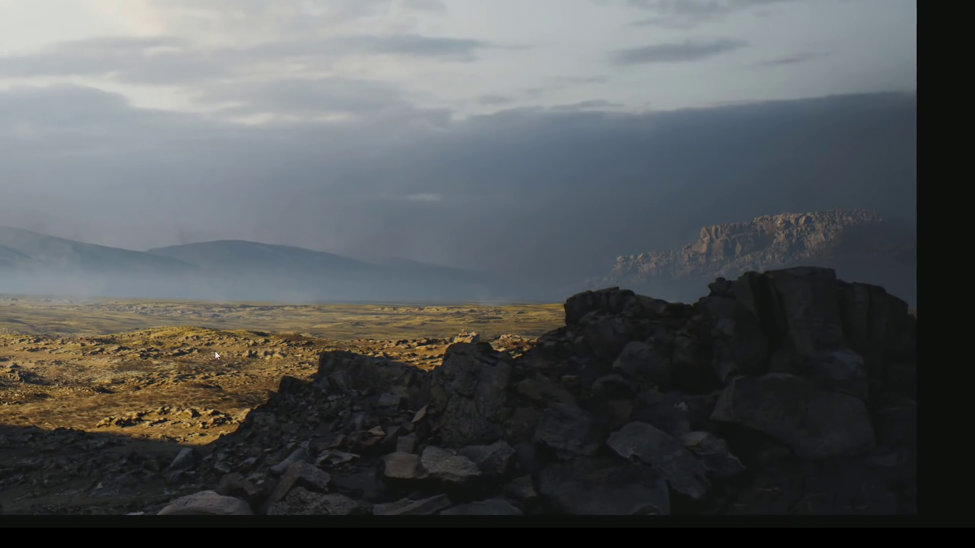
middle_drag(578, 392, 587, 435)
middle_drag(591, 309, 679, 263)
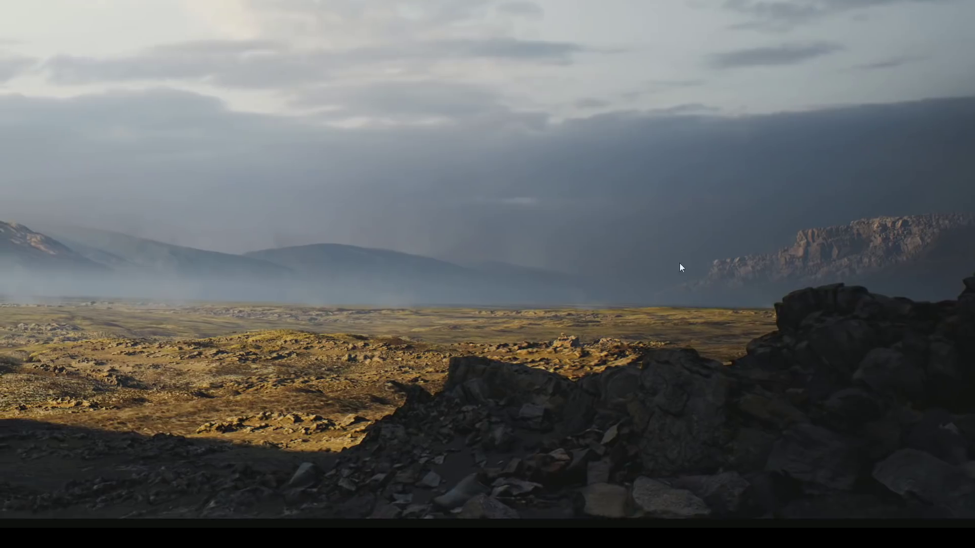
scroll(635, 285, down, 4)
middle_drag(519, 318, 575, 376)
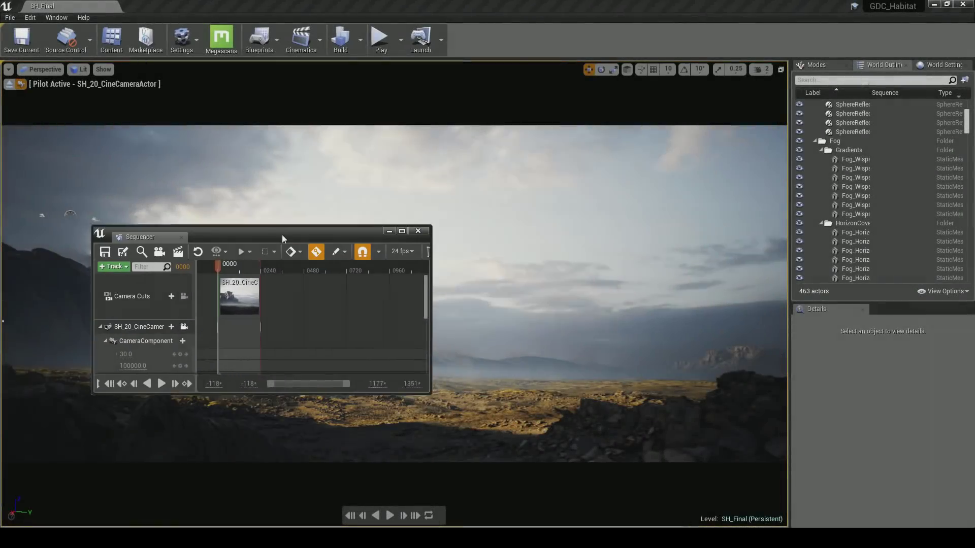
Reopen the sequence's movie render settings, set the output format to Custom Render Passes and remove the Post Tonemap HDR Color pass
drag(282, 234, 270, 210)
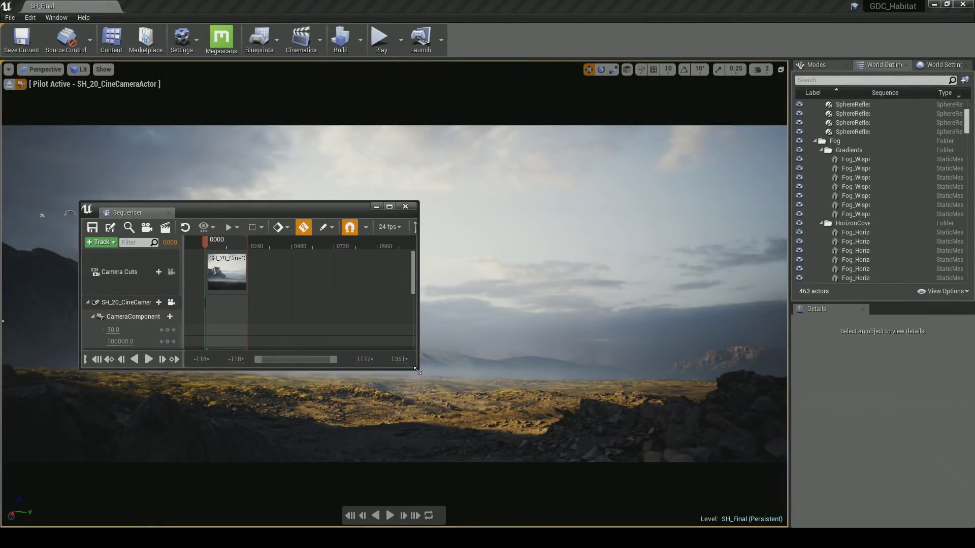
drag(417, 372, 425, 385)
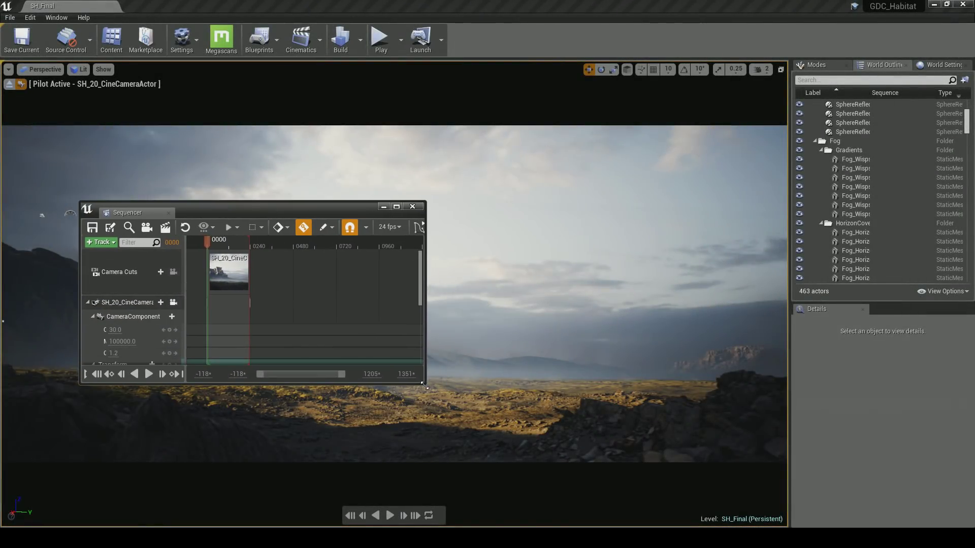
click(166, 228)
click(483, 125)
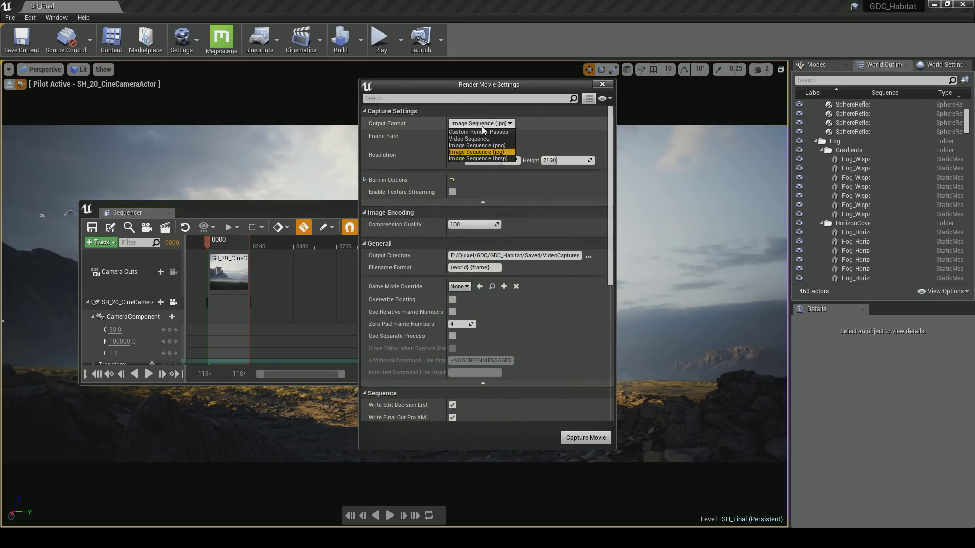
click(480, 132)
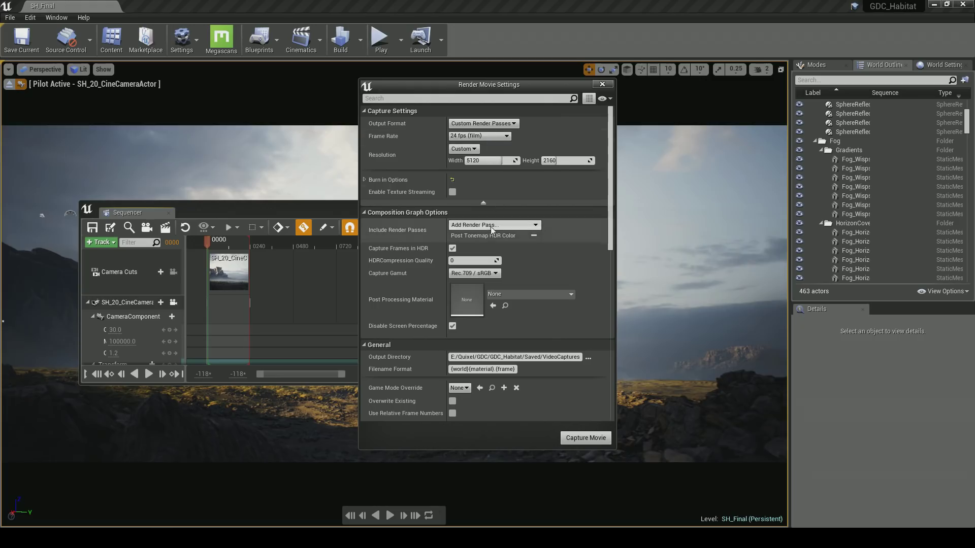
click(533, 236)
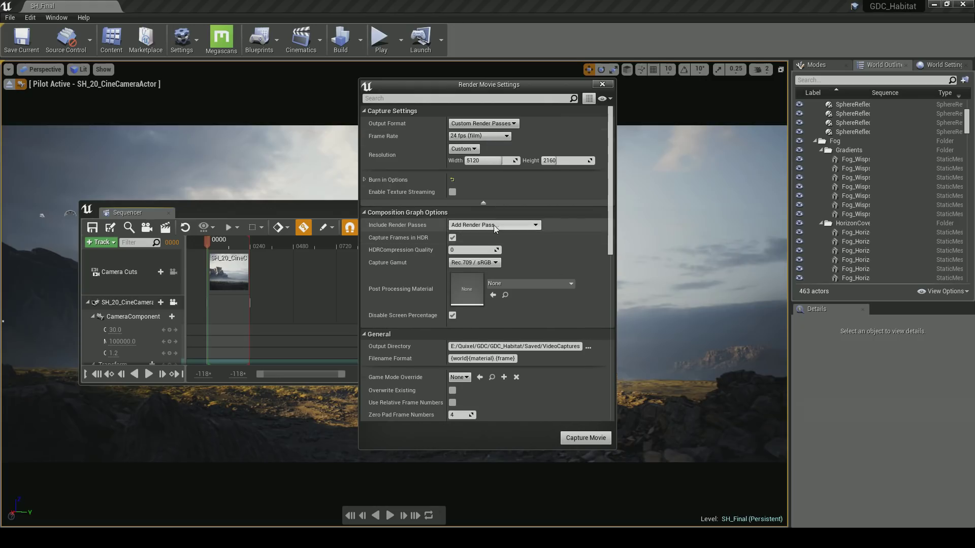
Add the Final Image render pass to the composition graph options and review the other available passes
click(494, 224)
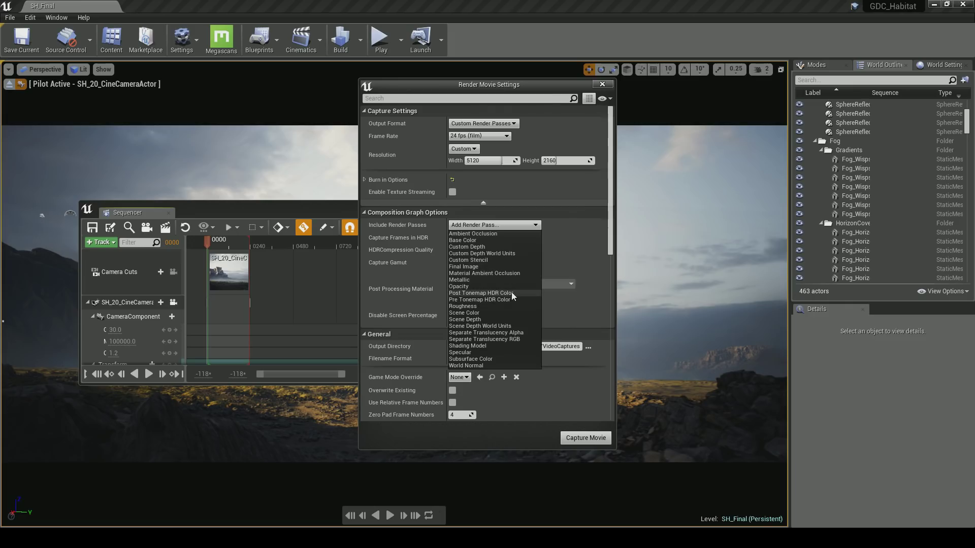
click(463, 266)
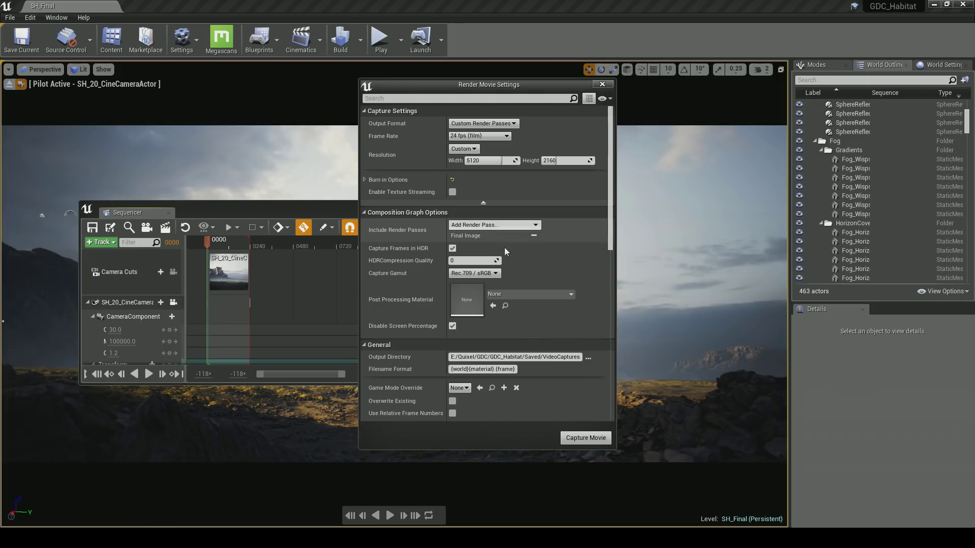
click(479, 227)
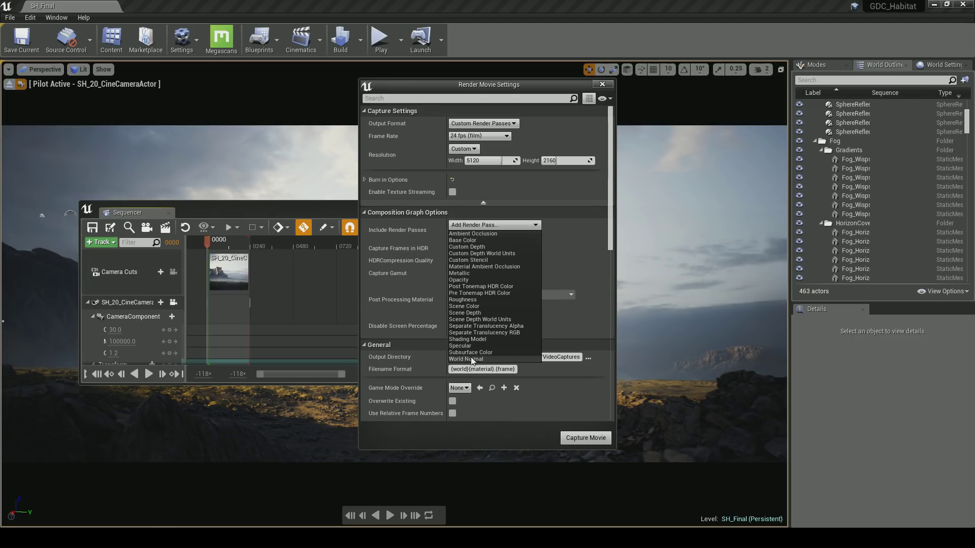
click(484, 227)
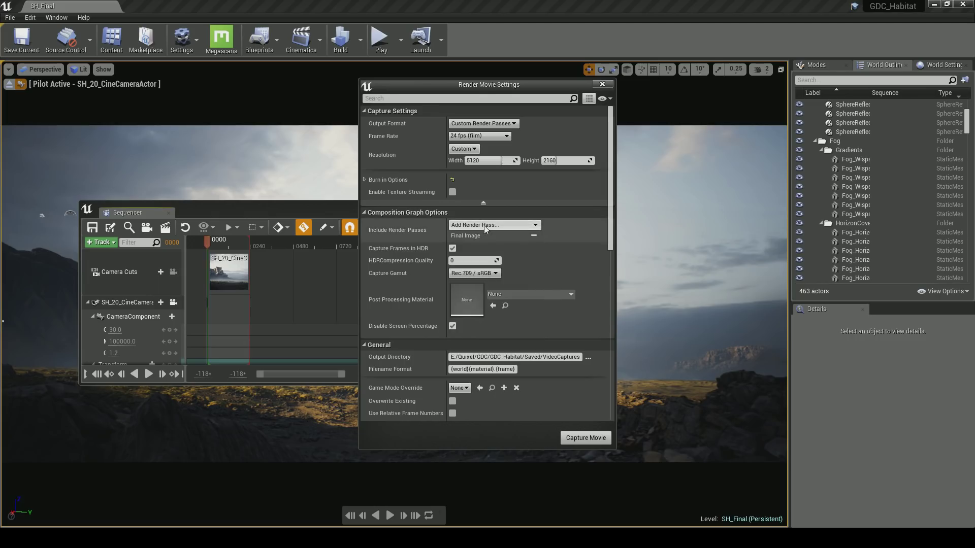
click(483, 228)
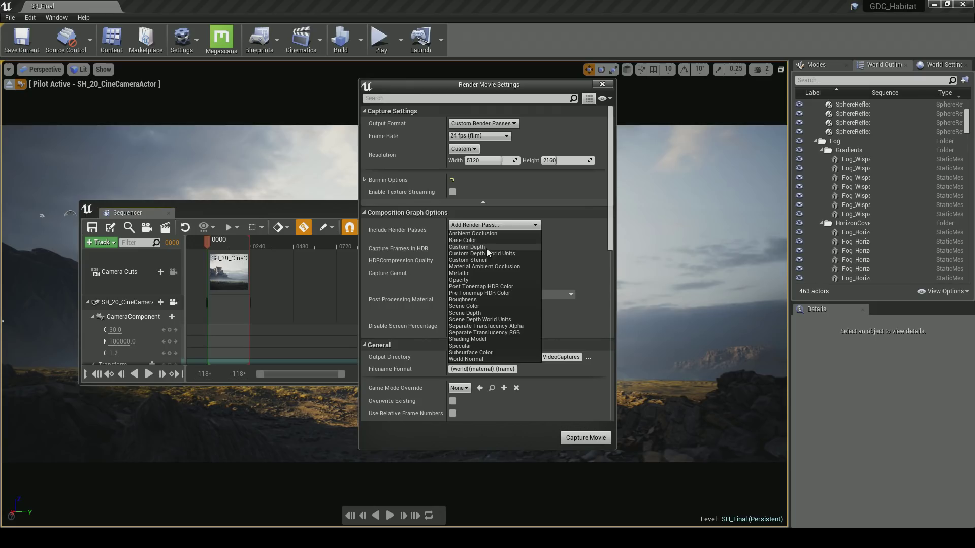
click(486, 226)
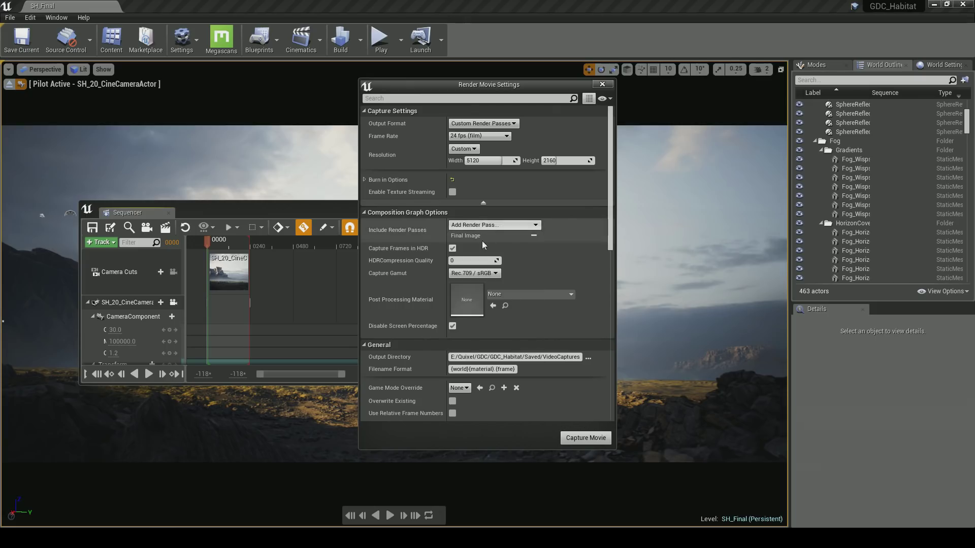
Set the capture gamut to Rec.709 / sRGB, keep HDR frame capture enabled, and start the movie capture
click(472, 273)
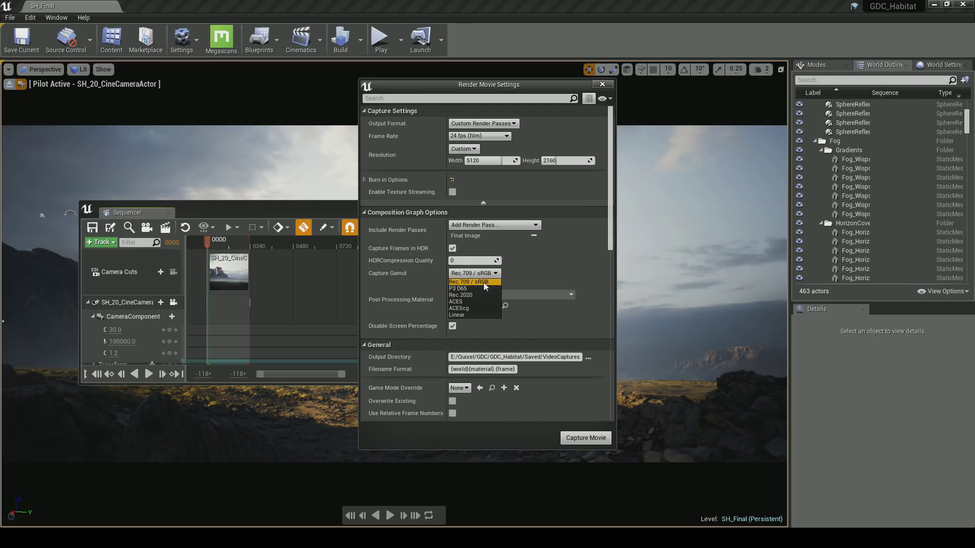
click(484, 282)
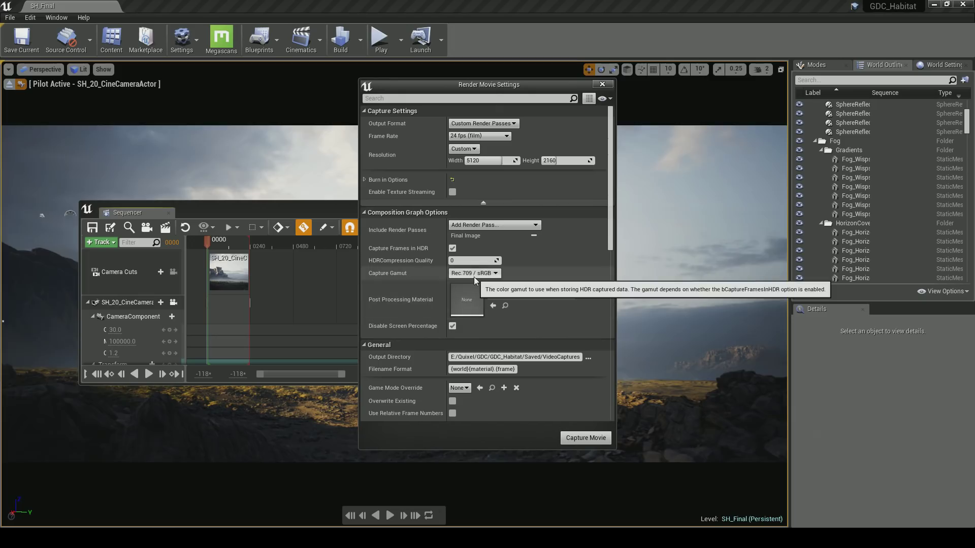
click(475, 273)
click(477, 278)
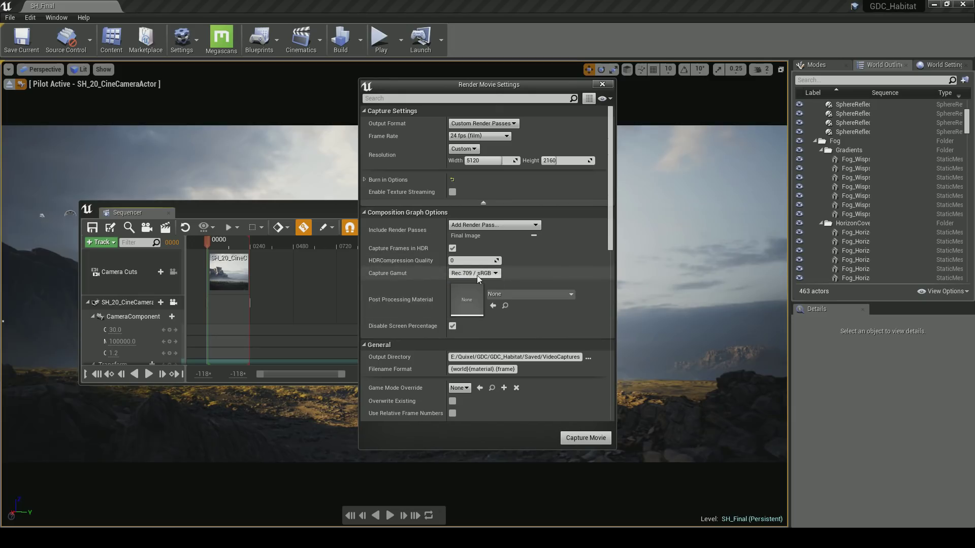
click(452, 249)
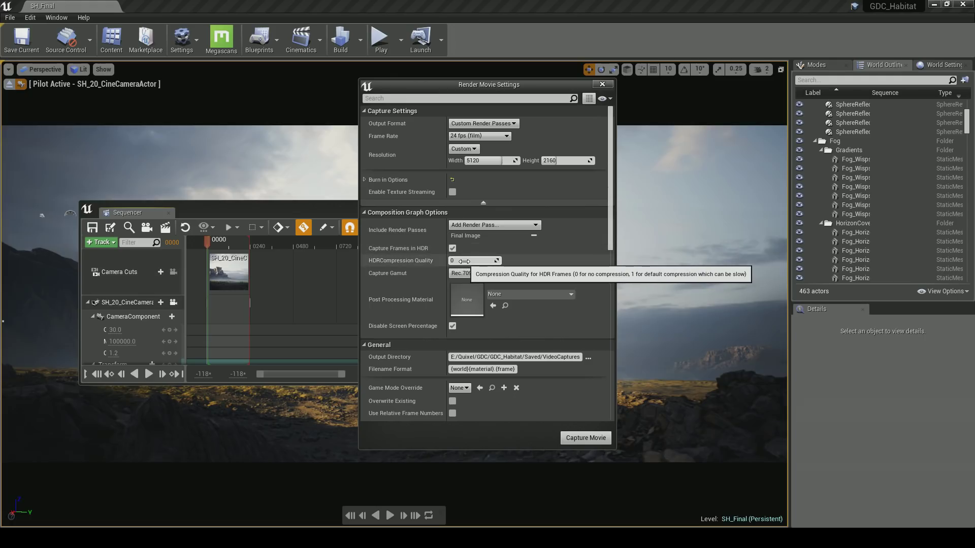
scroll(430, 266, down, 3)
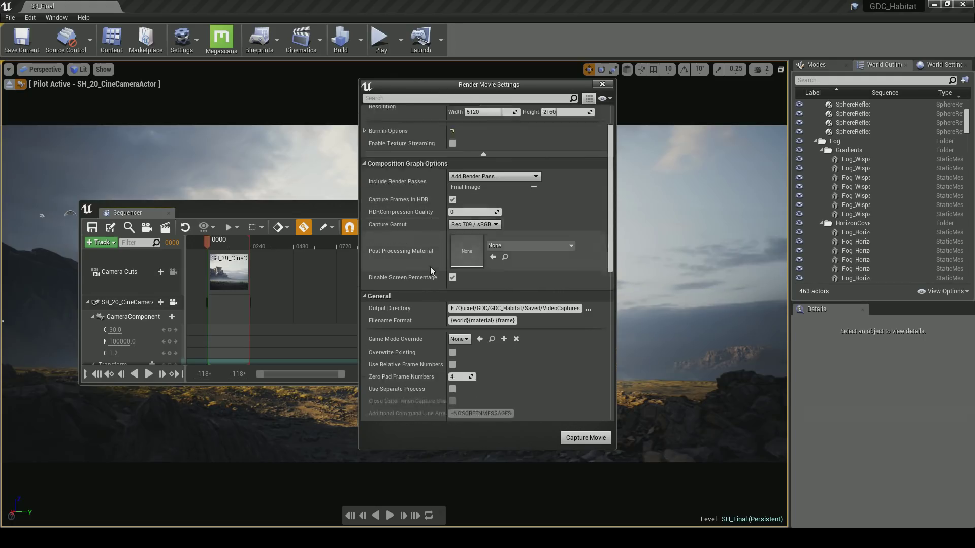
click(572, 439)
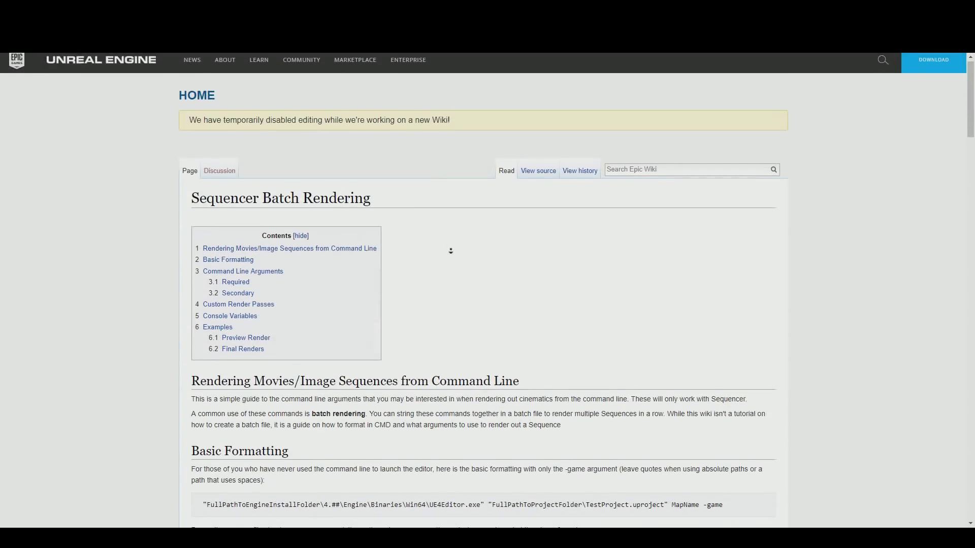
Read through the Sequencer Batch Rendering page on the Unreal Engine wiki for the command-line rendering arguments
middle_click(450, 251)
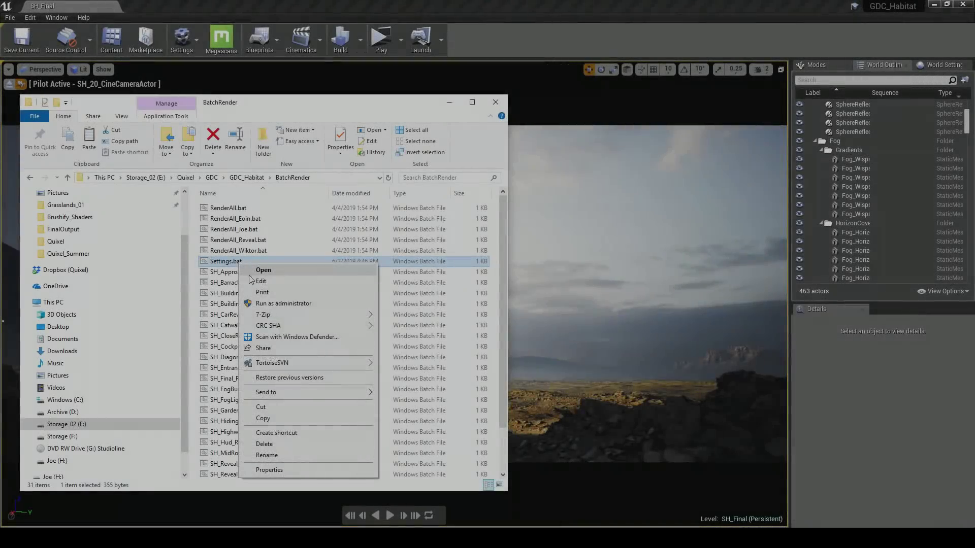
Edit the horizontal resolution (resx) in the BatchRender folder's Settings.bat and run RenderAll.bat to launch the batch rendering utility
click(252, 281)
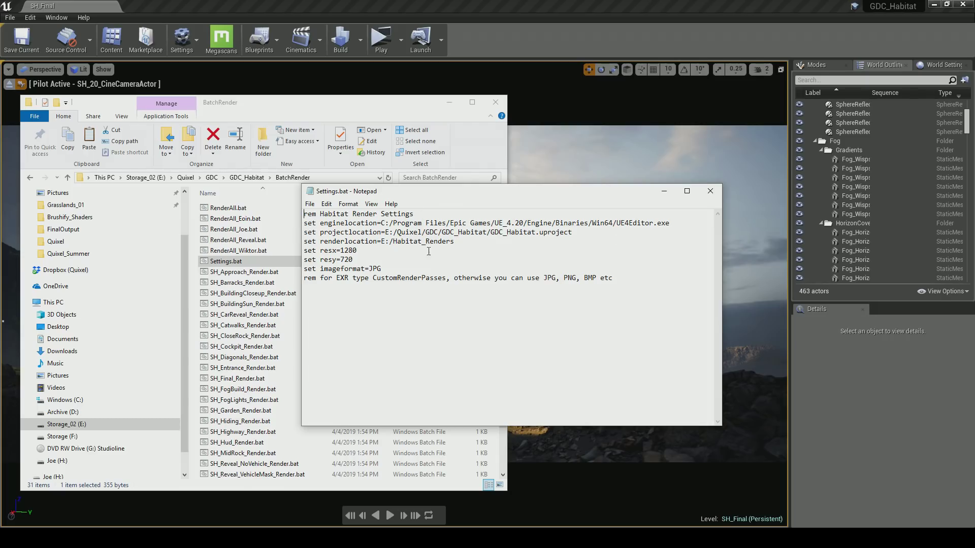
drag(365, 250, 340, 250)
text(19)
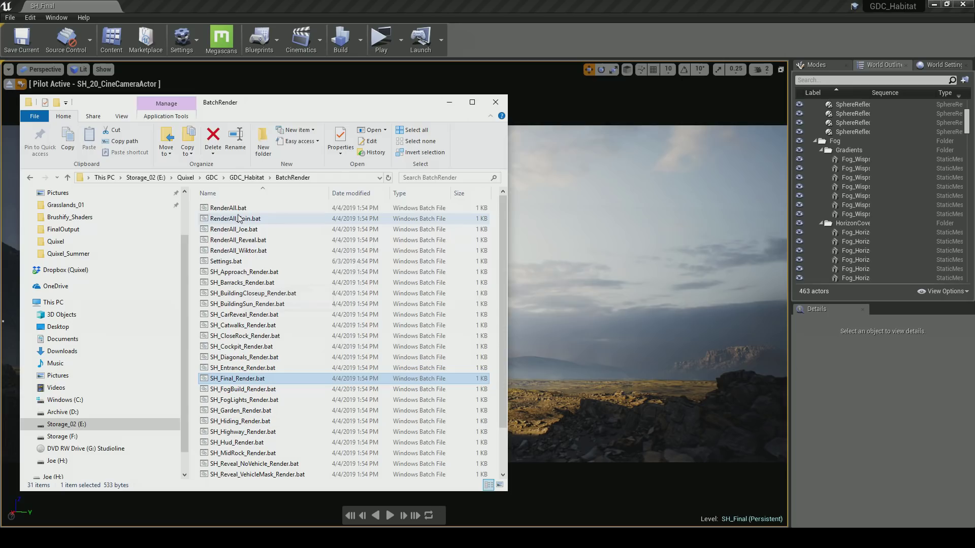
double_click(235, 209)
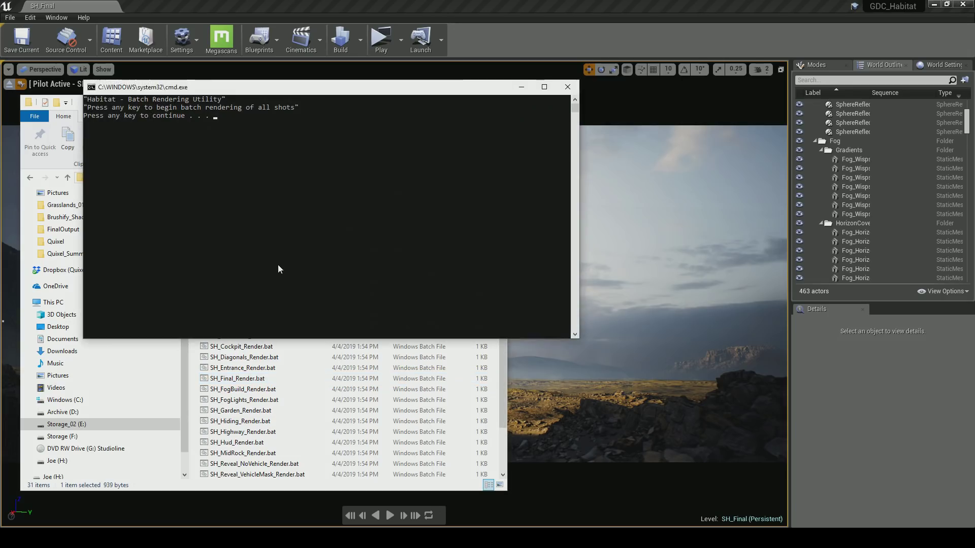